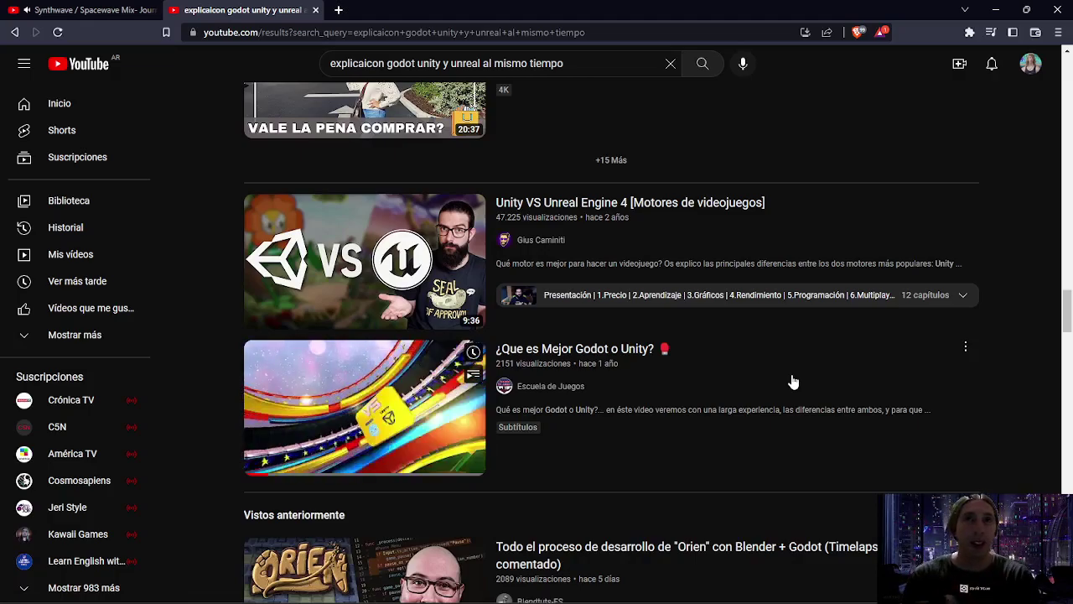
pyautogui.scroll(6, 804, 383)
pyautogui.scroll(10, 873, 411)
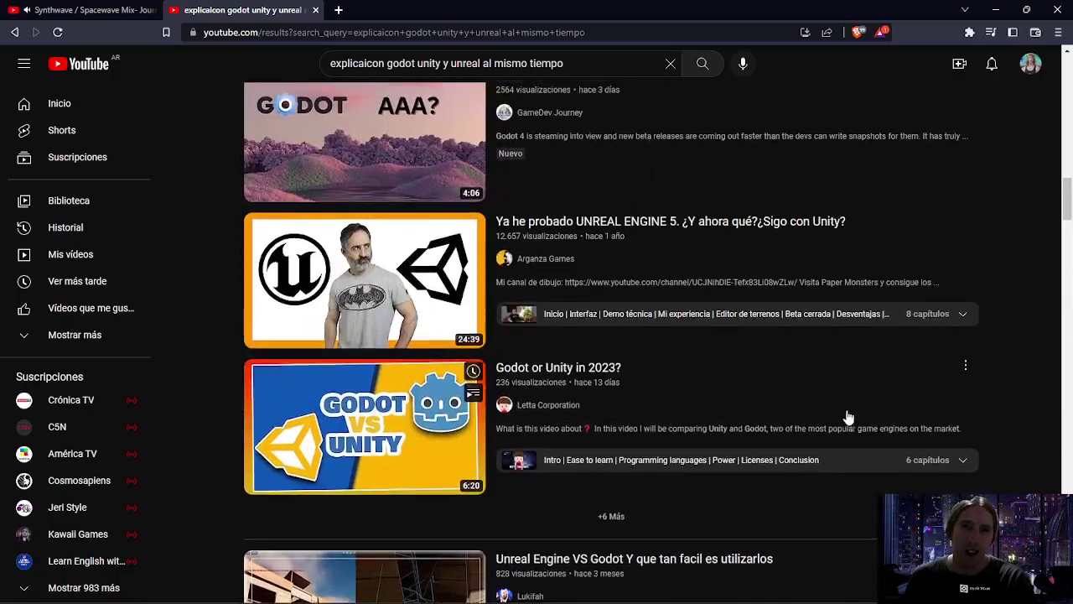
pyautogui.scroll(2, 845, 411)
pyautogui.scroll(-7, 843, 406)
# - Switch to the Unity editor and enlarge the Scene view by shrinking the Project window beneath it
pyautogui.click(621, 588)
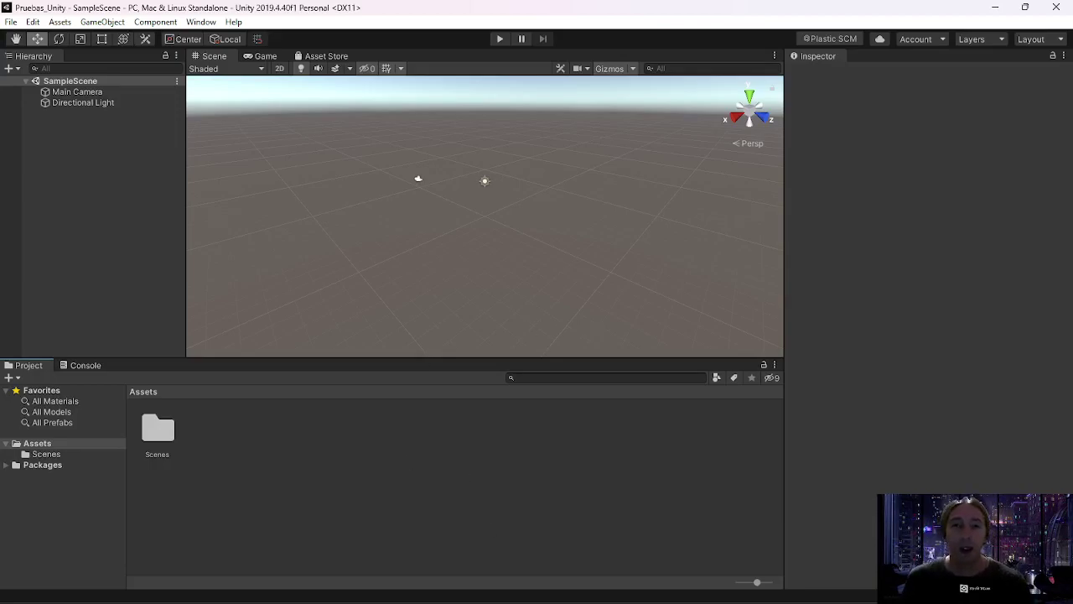
pyautogui.moveTo(686, 593)
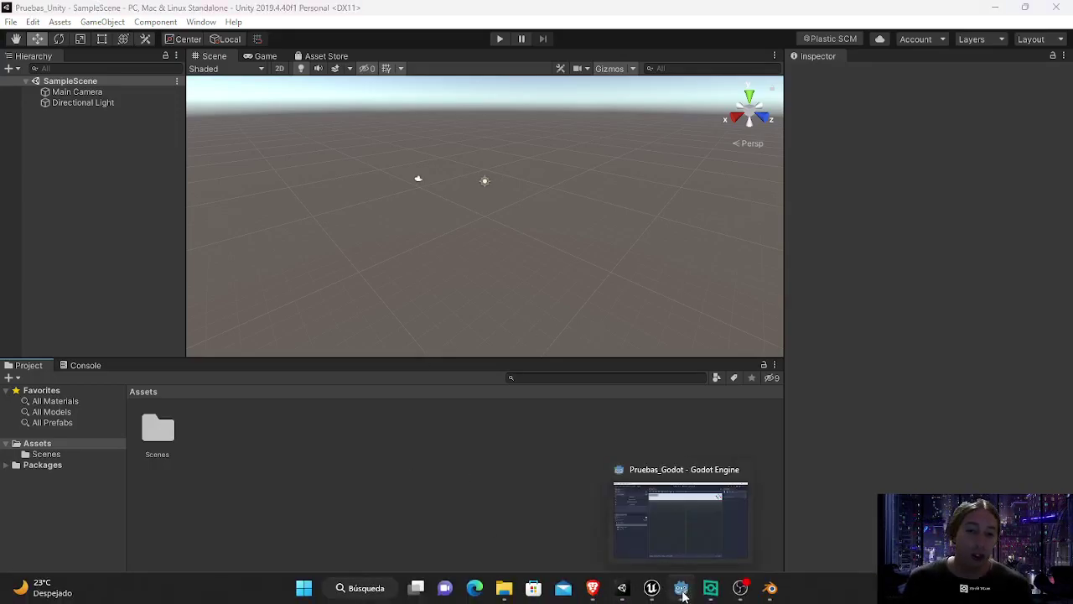
pyautogui.click(621, 589)
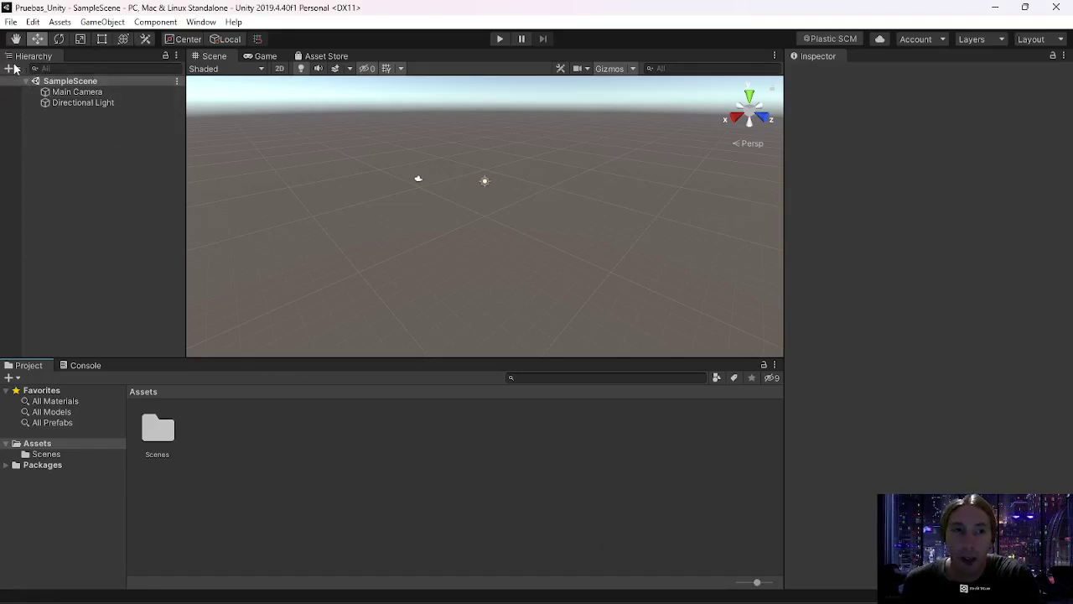
pyautogui.moveTo(149, 359); pyautogui.dragTo(152, 427)
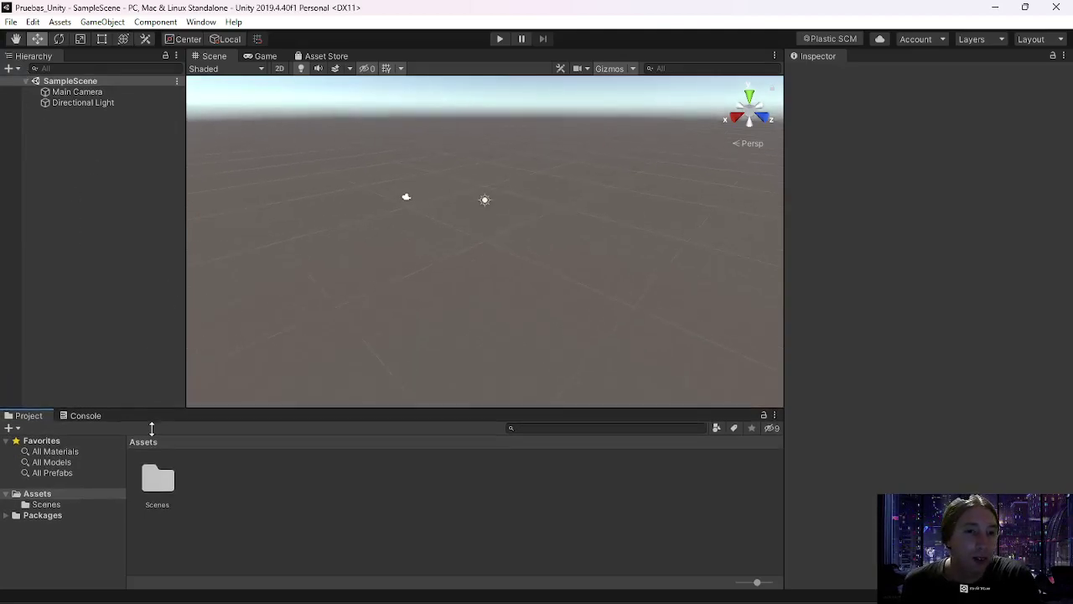
# - Add a 3D Cube object to SampleScene
pyautogui.click(8, 69)
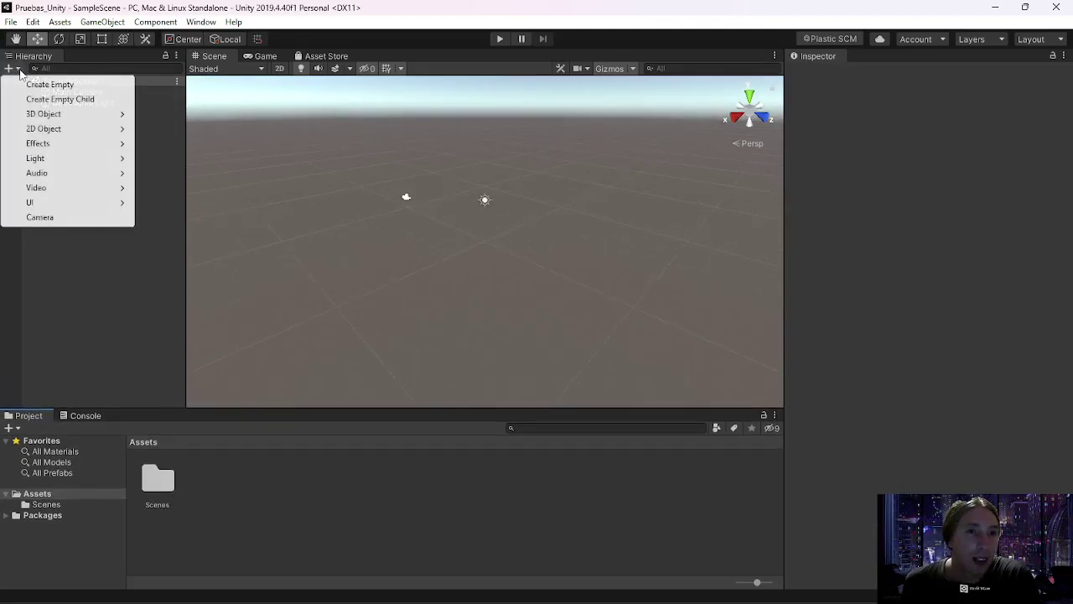
pyautogui.moveTo(50, 114)
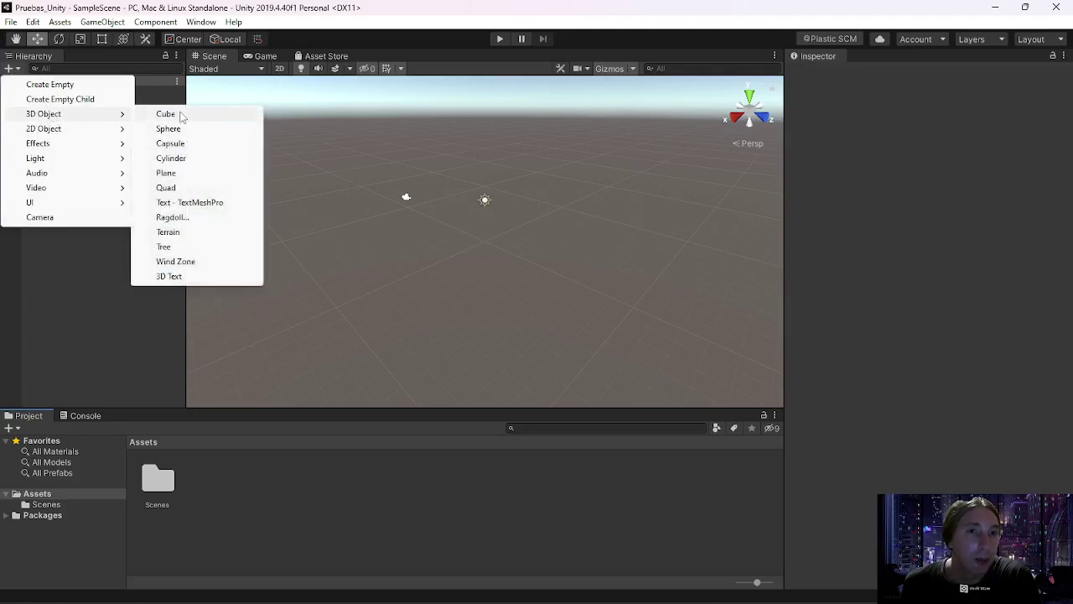
pyautogui.click(167, 115)
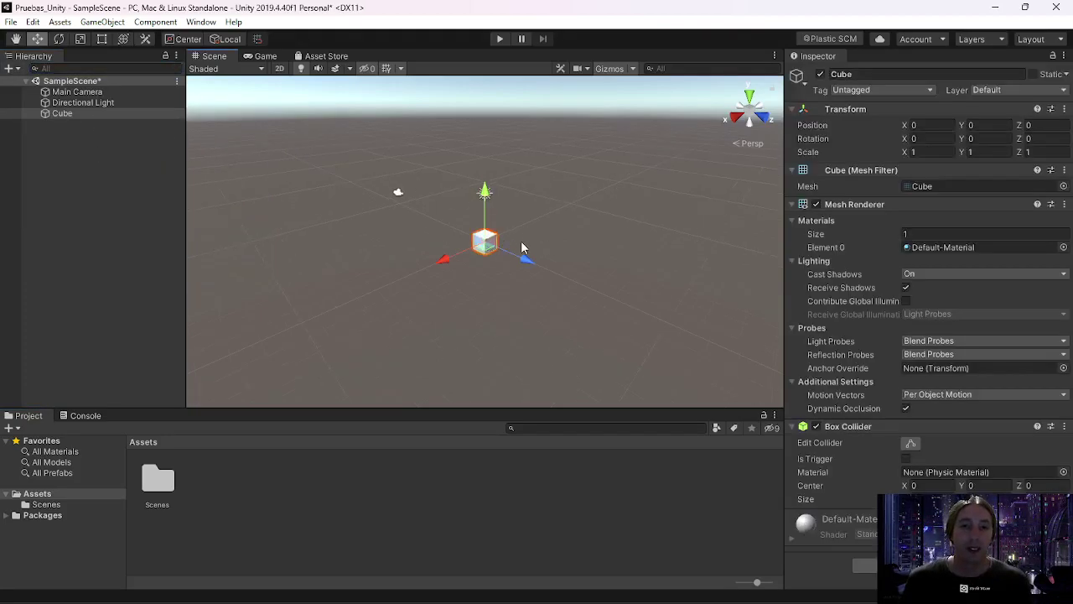
pyautogui.scroll(3, 485, 251)
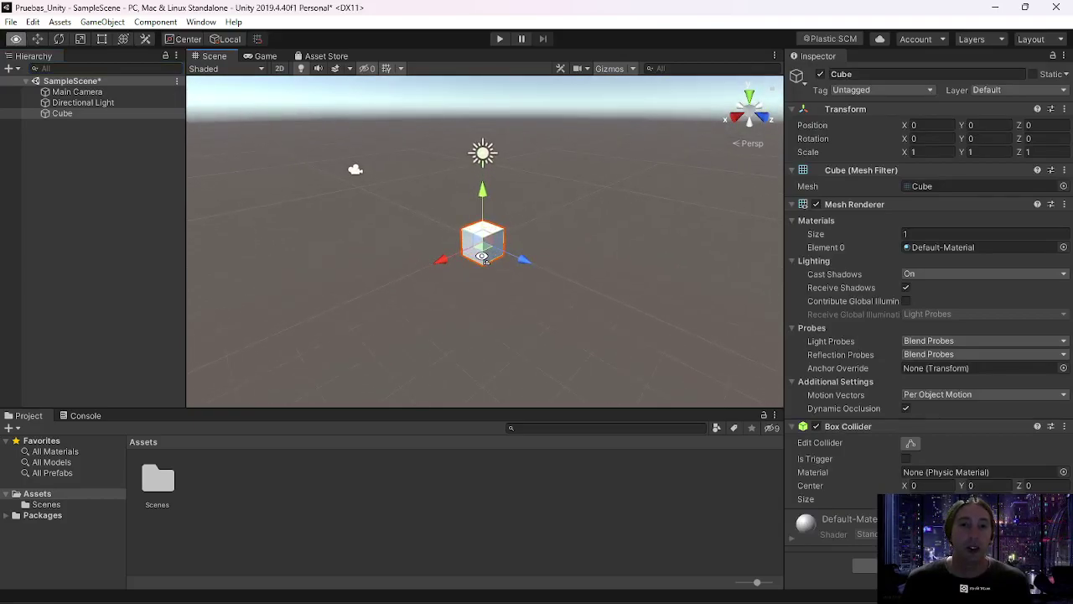
pyautogui.scroll(6, 482, 256)
pyautogui.moveTo(498, 262); pyautogui.dragTo(367, 245, button='right')
pyautogui.scroll(3, 484, 279)
pyautogui.press('s')
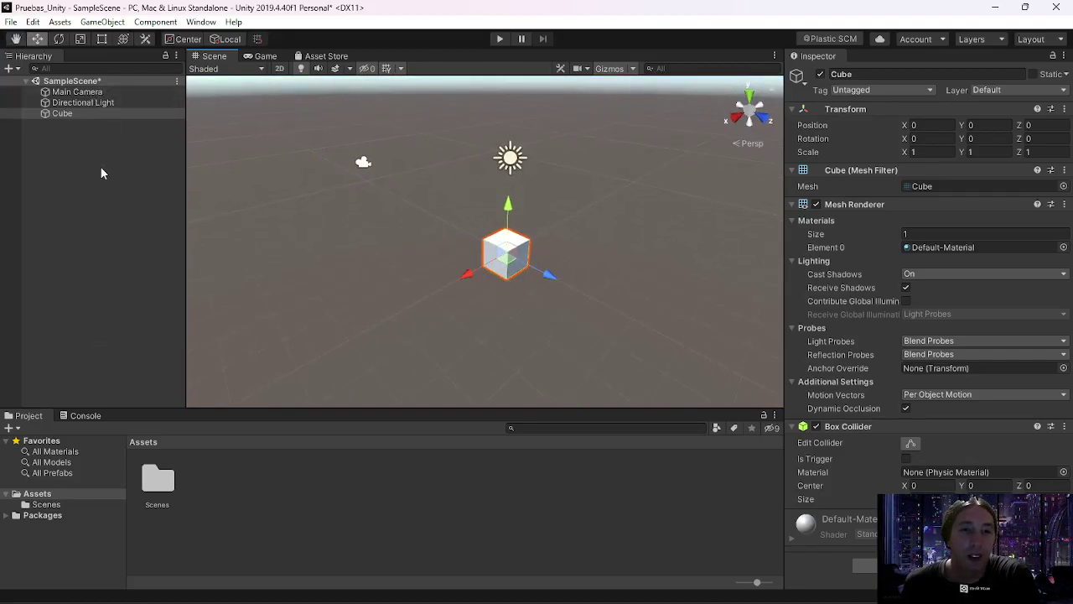
# - Duplicate the Cube object in the scene hierarchy
pyautogui.click(70, 125)
pyautogui.click(67, 114)
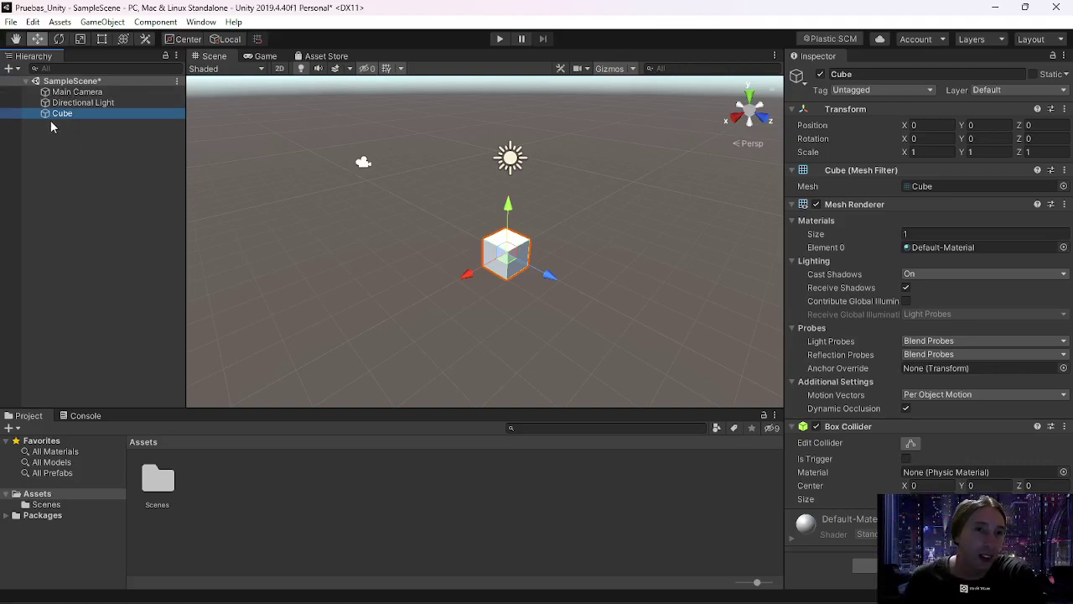
pyautogui.click(10, 68)
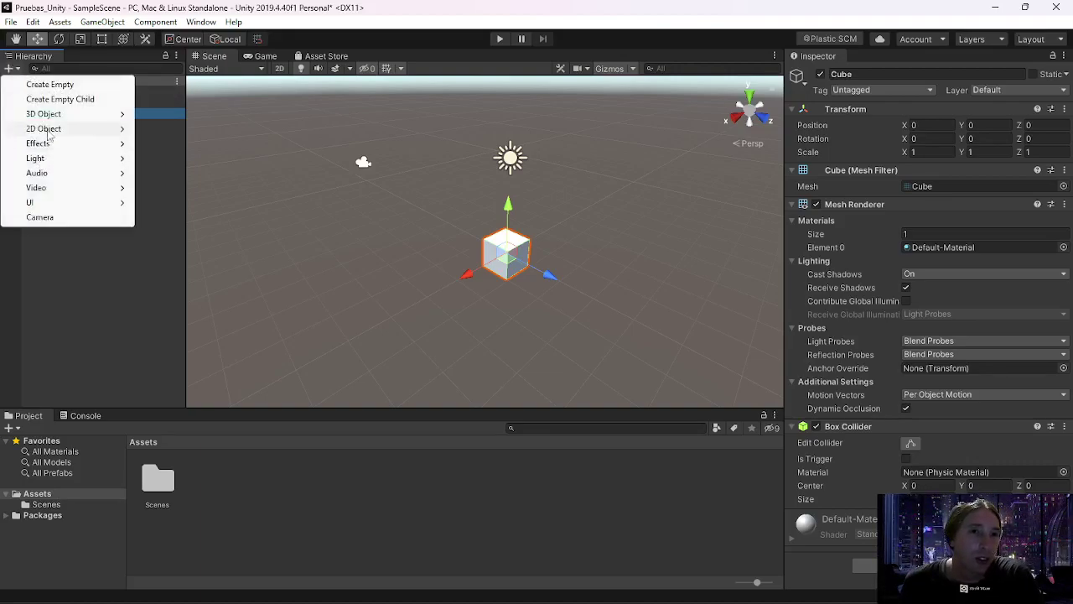
pyautogui.click(124, 121)
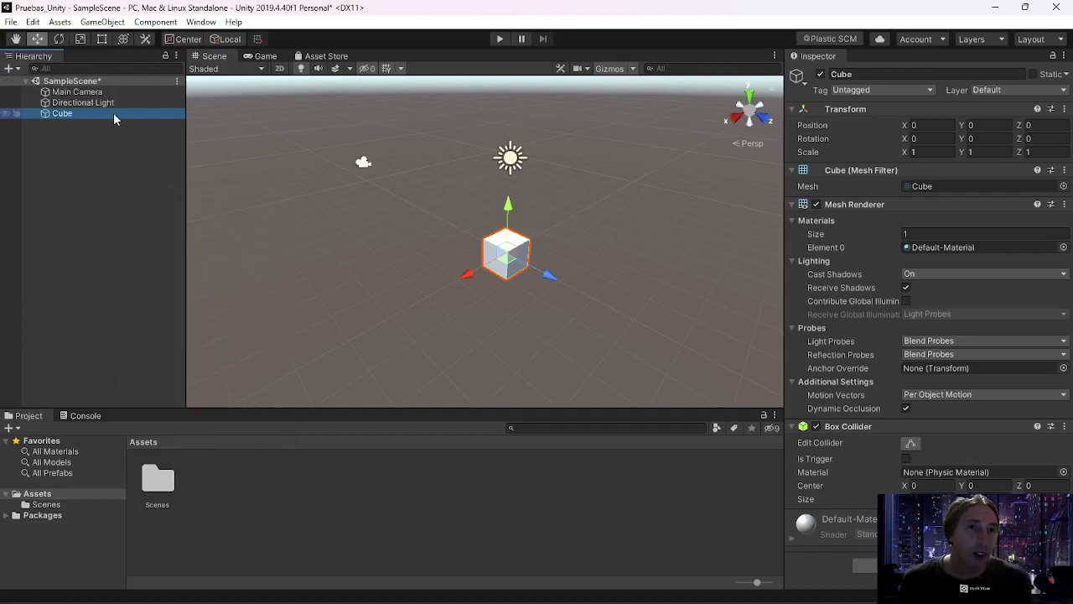
pyautogui.rightClick(77, 126)
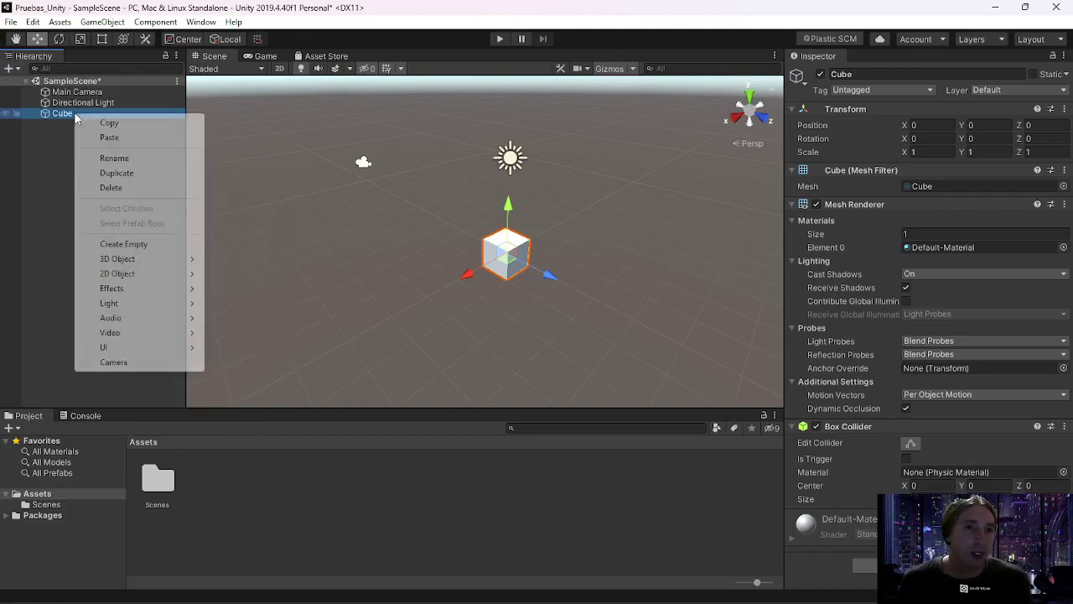
pyautogui.click(105, 172)
# - Nest the duplicated cube under the original Cube, and return it to the root level above the original
pyautogui.moveTo(72, 126); pyautogui.dragTo(77, 113)
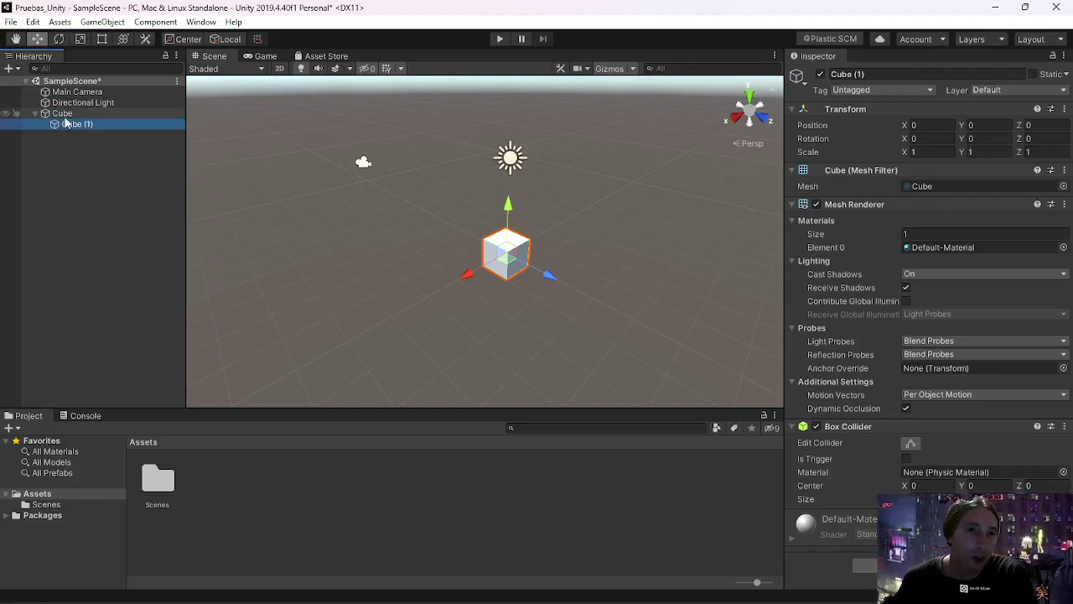
pyautogui.moveTo(68, 147); pyautogui.dragTo(84, 109)
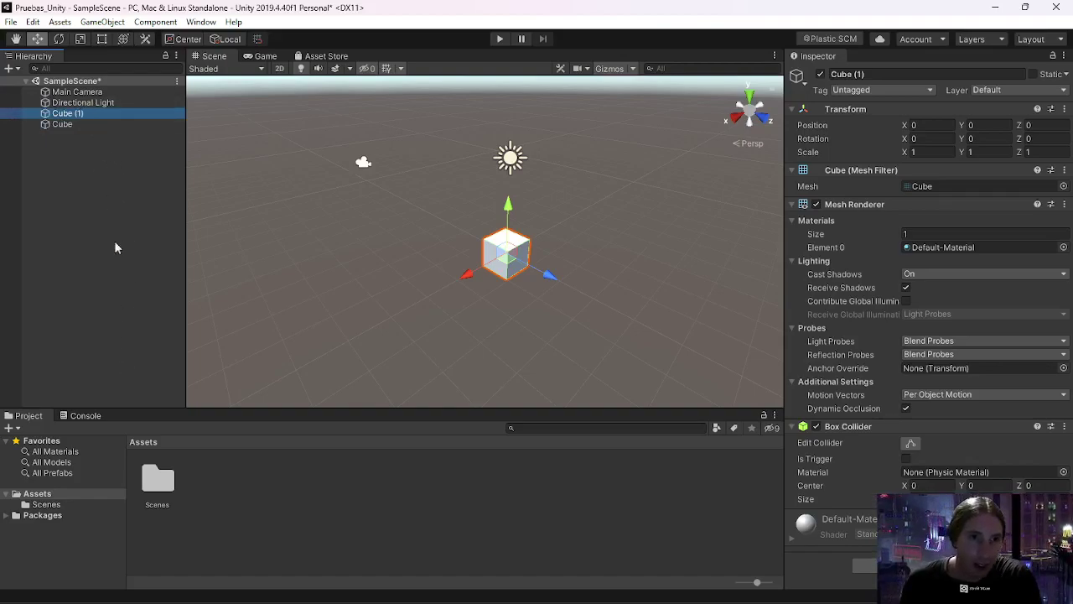
# - Move the duplicated cube along the Z axis to about 2.09, beside the original
pyautogui.moveTo(419, 237); pyautogui.dragTo(380, 231, button='middle')
pyautogui.moveTo(507, 261); pyautogui.dragTo(556, 288)
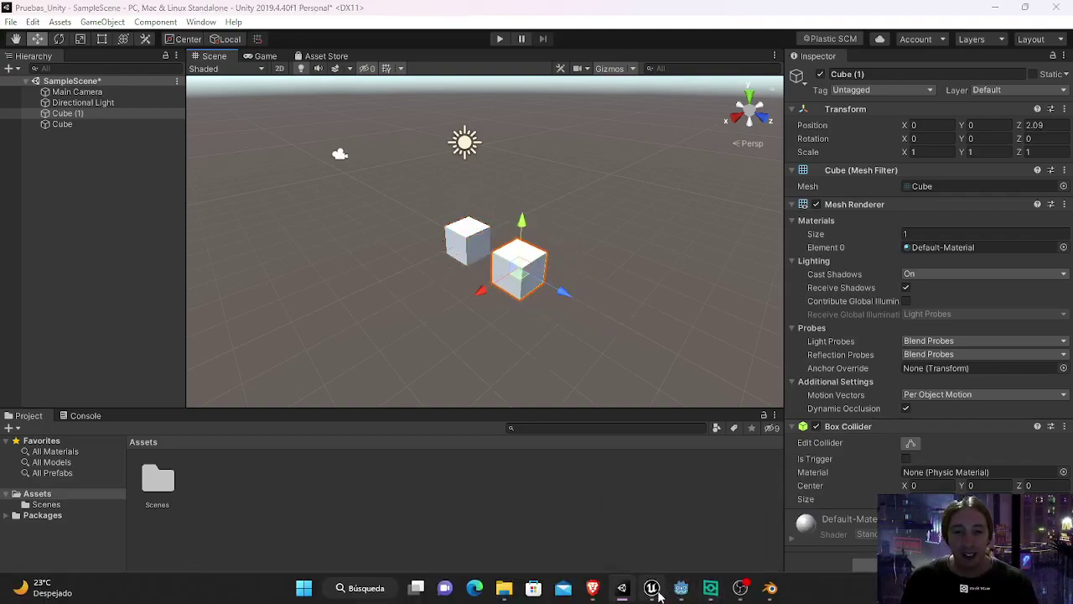
# - Switch to the Unreal Editor and collapse the Sky and Fog and StaticMeshes folders in the World Outliner
pyautogui.click(651, 591)
pyautogui.click(31, 160)
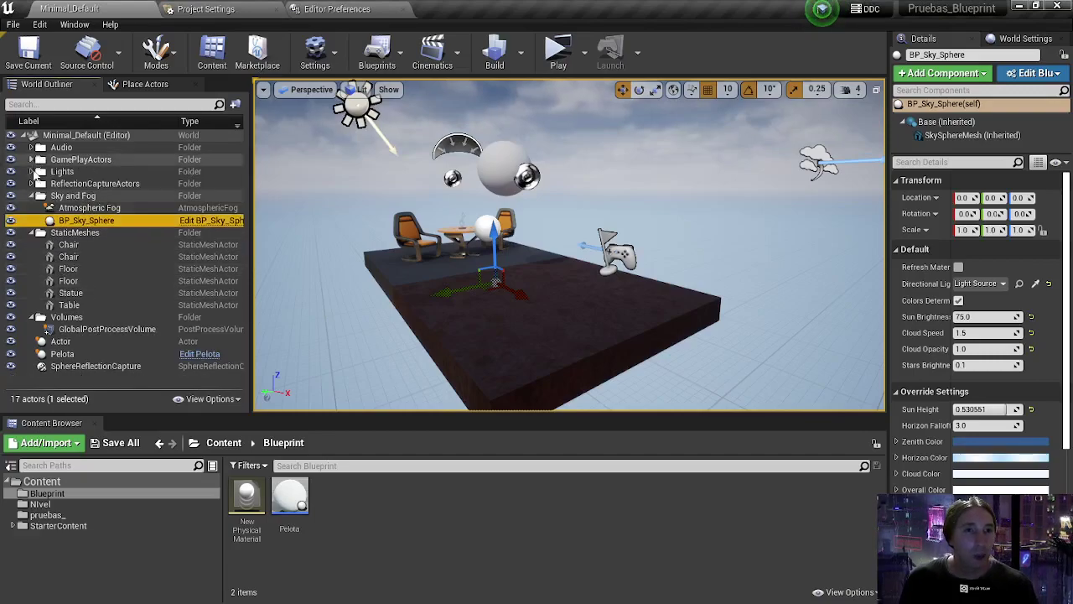
pyautogui.click(31, 195)
pyautogui.click(31, 208)
# - Create a new level from the first template, the one with a floor, lighting and sky
pyautogui.click(13, 24)
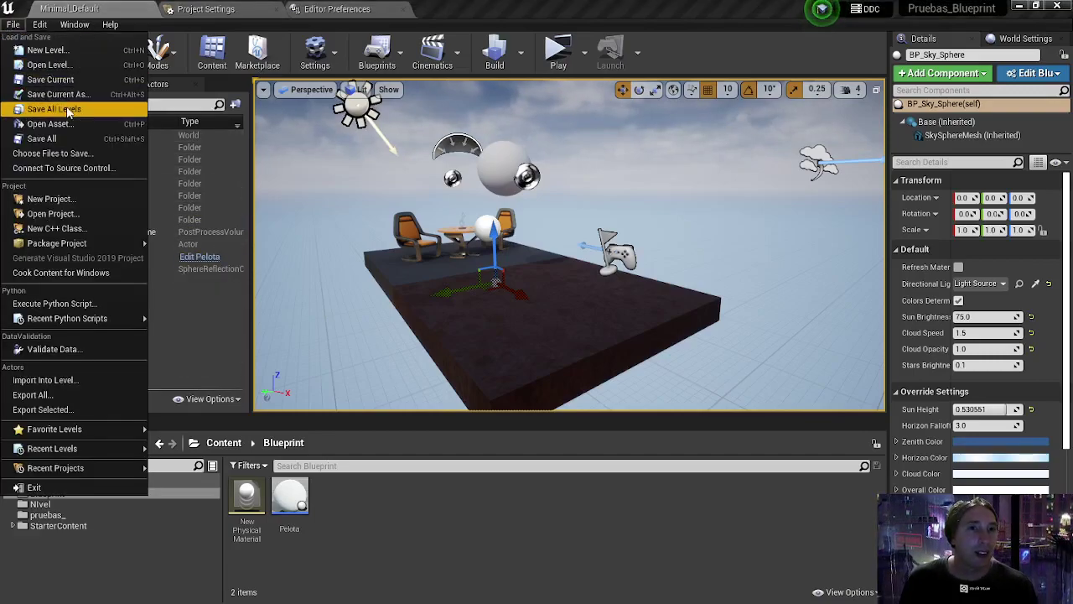
pyautogui.click(75, 53)
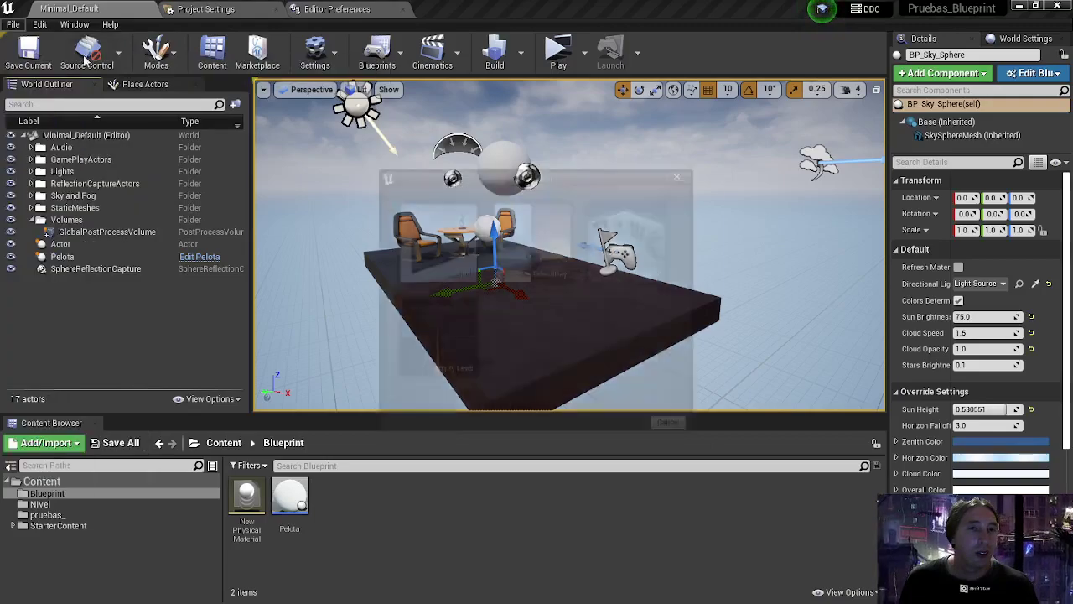
pyautogui.click(458, 253)
pyautogui.moveTo(467, 157); pyautogui.dragTo(549, 149, button='right')
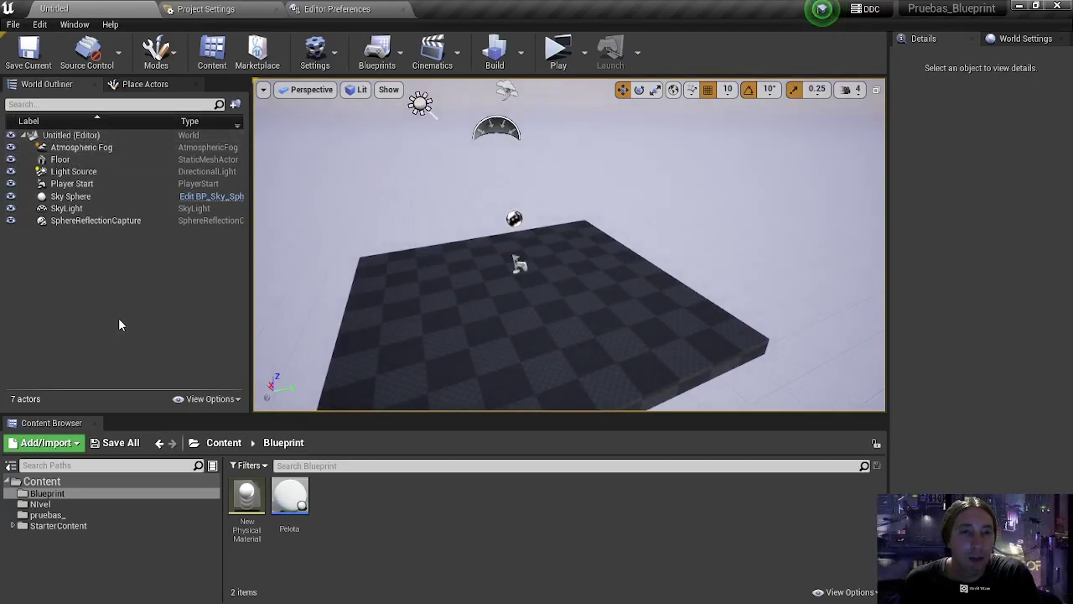
pyautogui.press('super')
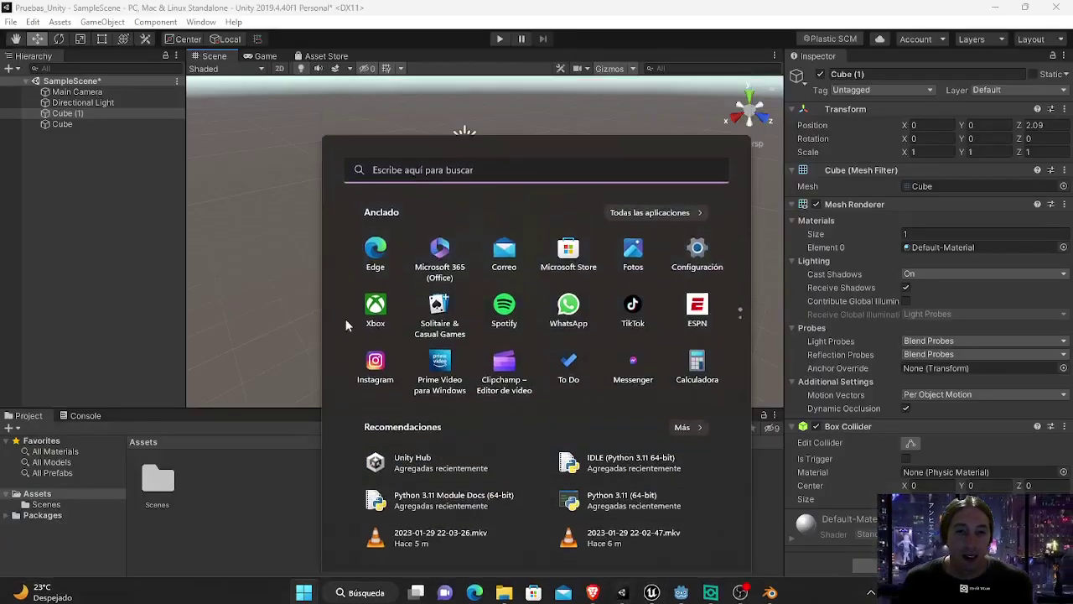
pyautogui.press('super')
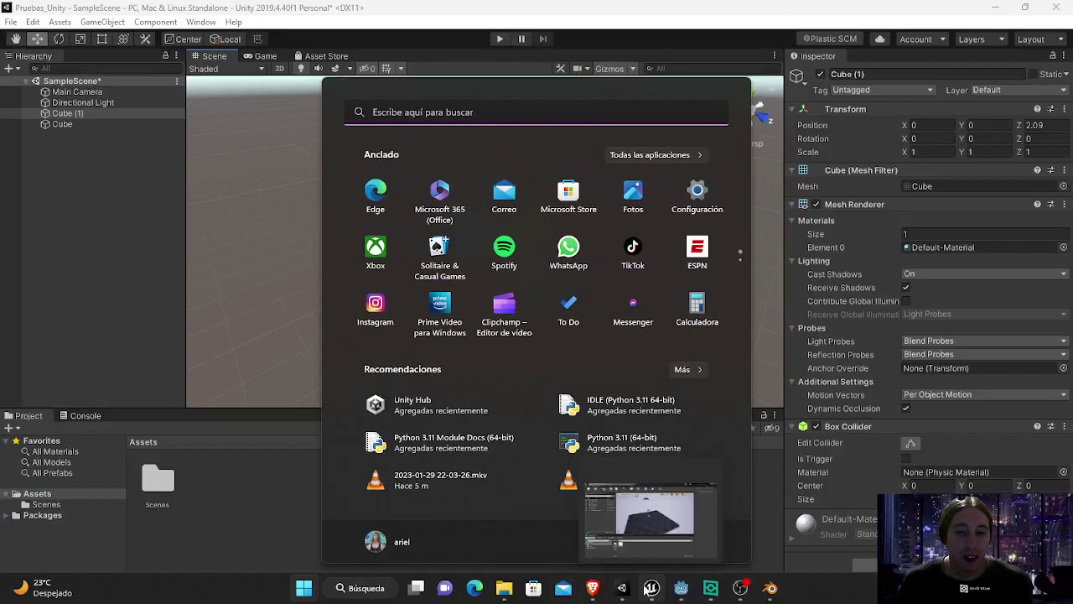
pyautogui.click(651, 587)
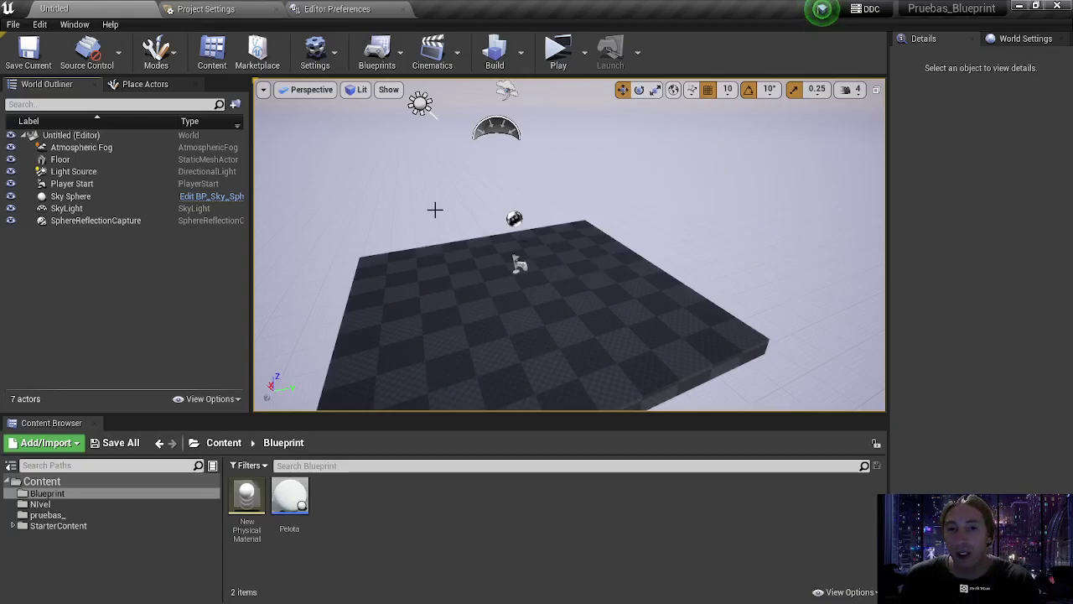
pyautogui.moveTo(457, 221); pyautogui.dragTo(444, 240, button='right')
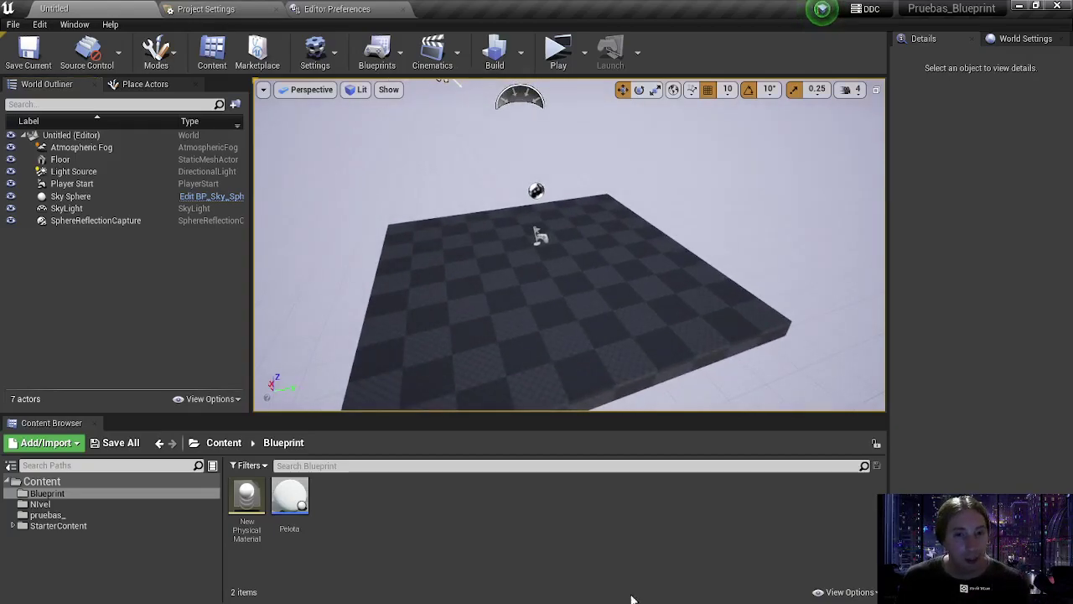
pyautogui.press('super')
pyautogui.moveTo(658, 593)
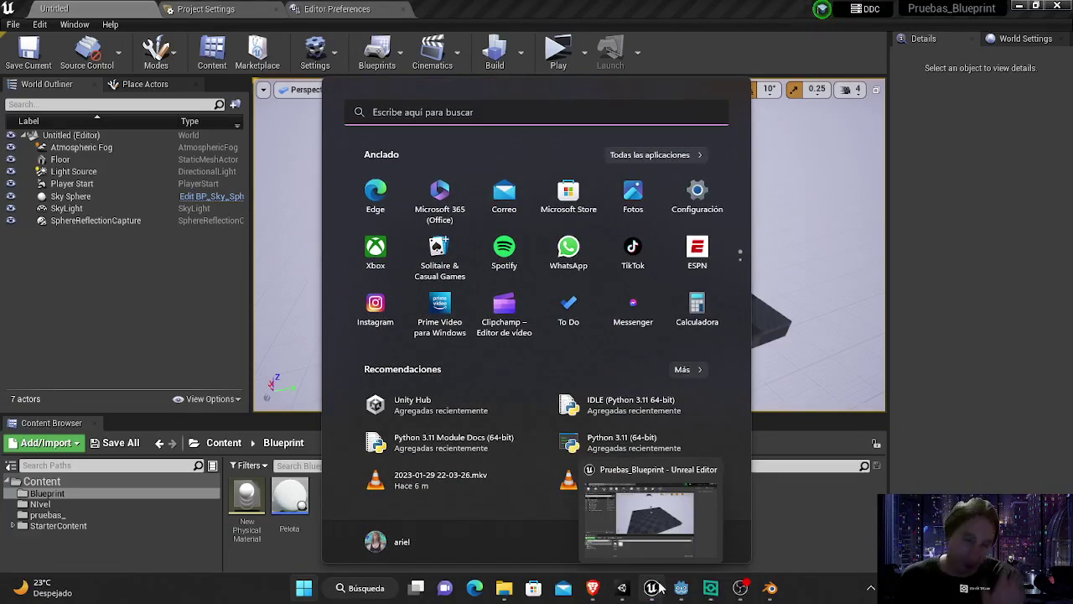
pyautogui.click(118, 322)
# - Place a basic Cube actor on the floor near the Player Start
pyautogui.click(164, 86)
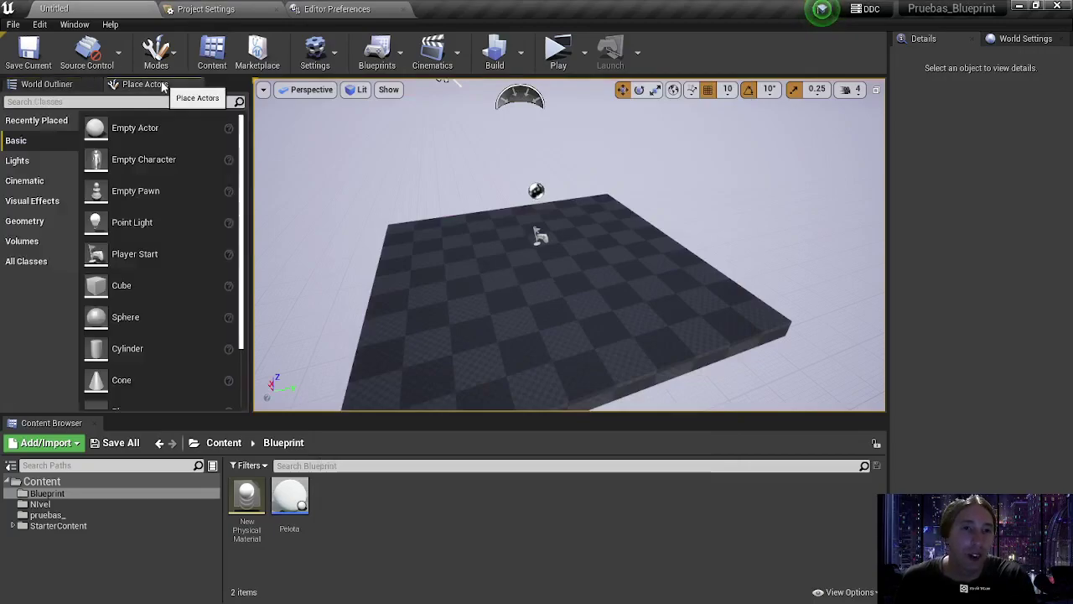
pyautogui.click(64, 87)
pyautogui.click(141, 84)
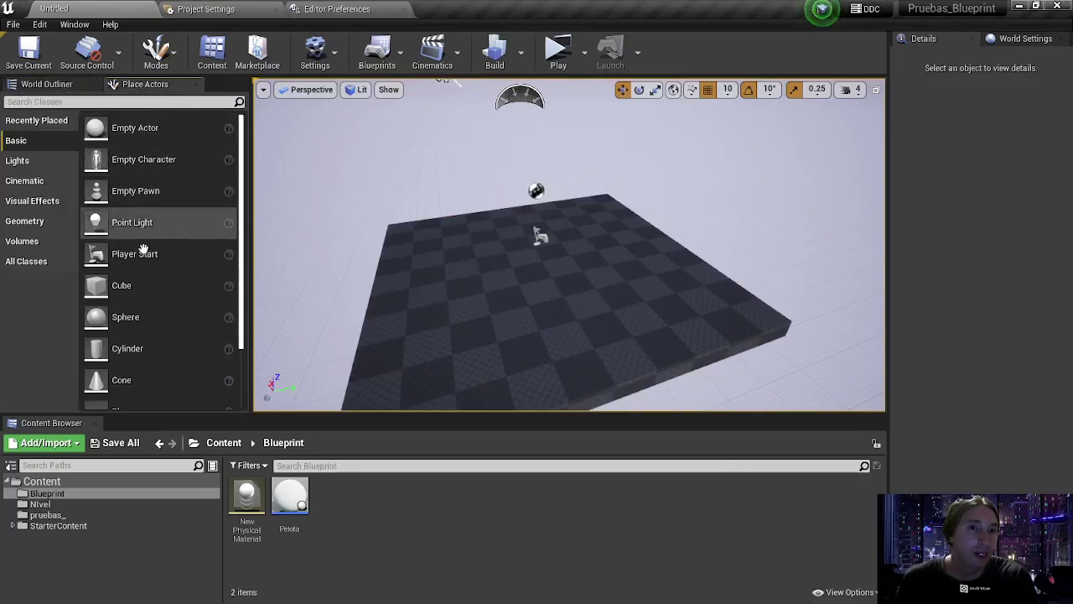
pyautogui.moveTo(154, 283); pyautogui.dragTo(509, 210)
# - Duplicate the Cube actor in the level and clear the selection
pyautogui.click(47, 85)
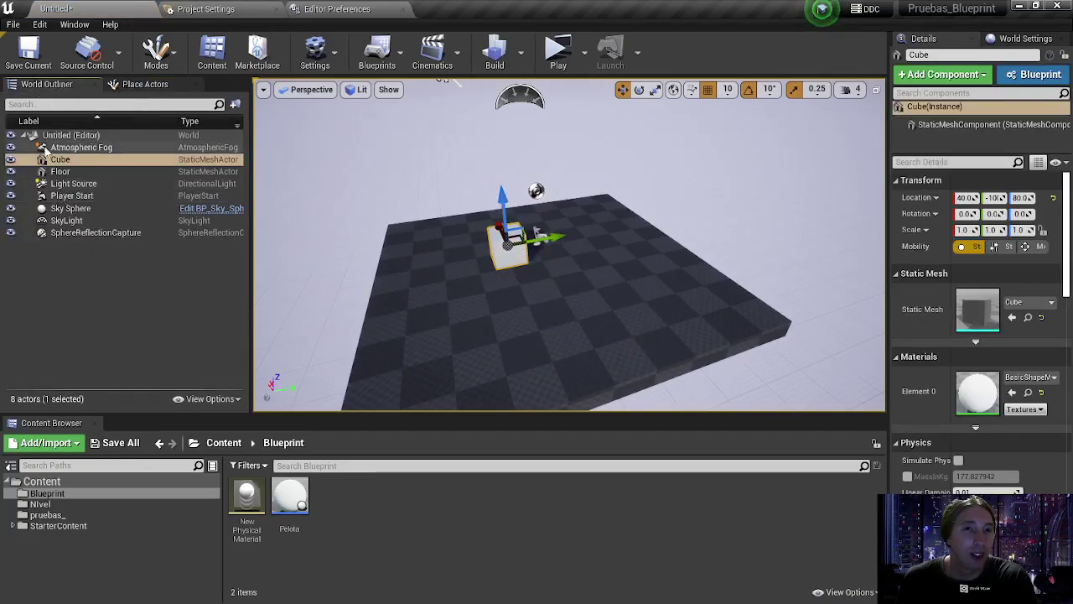
pyautogui.hotkey('ctrl', 'w')
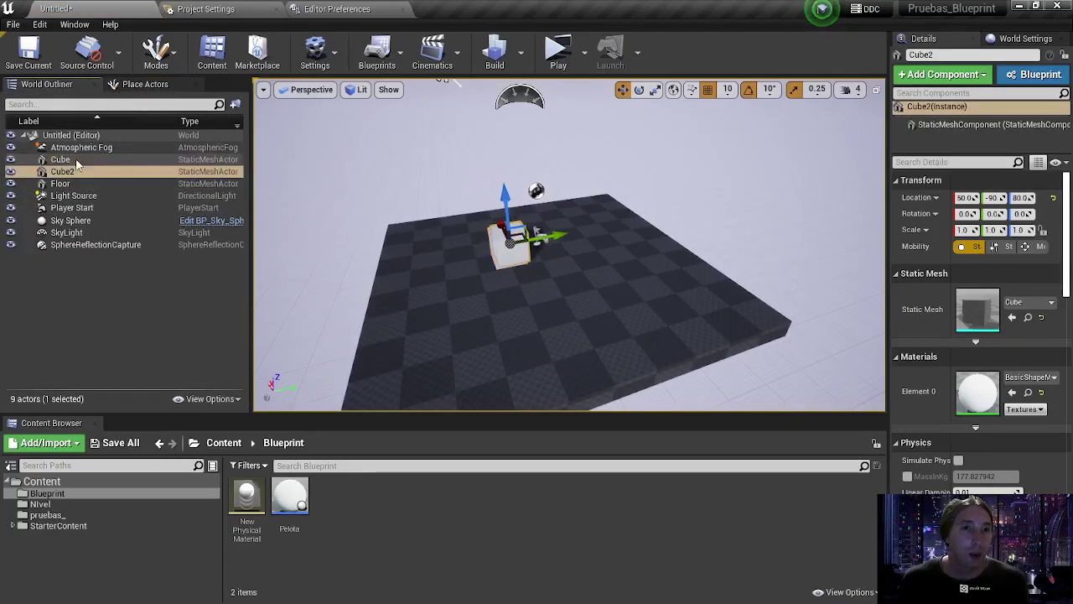
pyautogui.click(102, 333)
# - Move the duplicated cube along the Y axis to about 130, away from the original cube
pyautogui.click(142, 84)
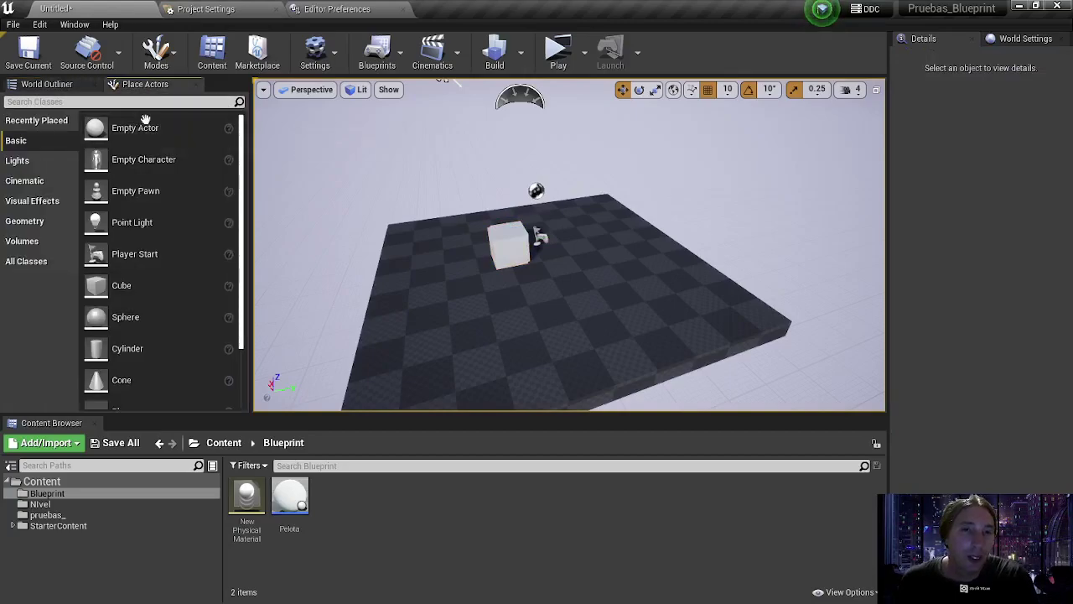
pyautogui.click(50, 83)
pyautogui.click(67, 171)
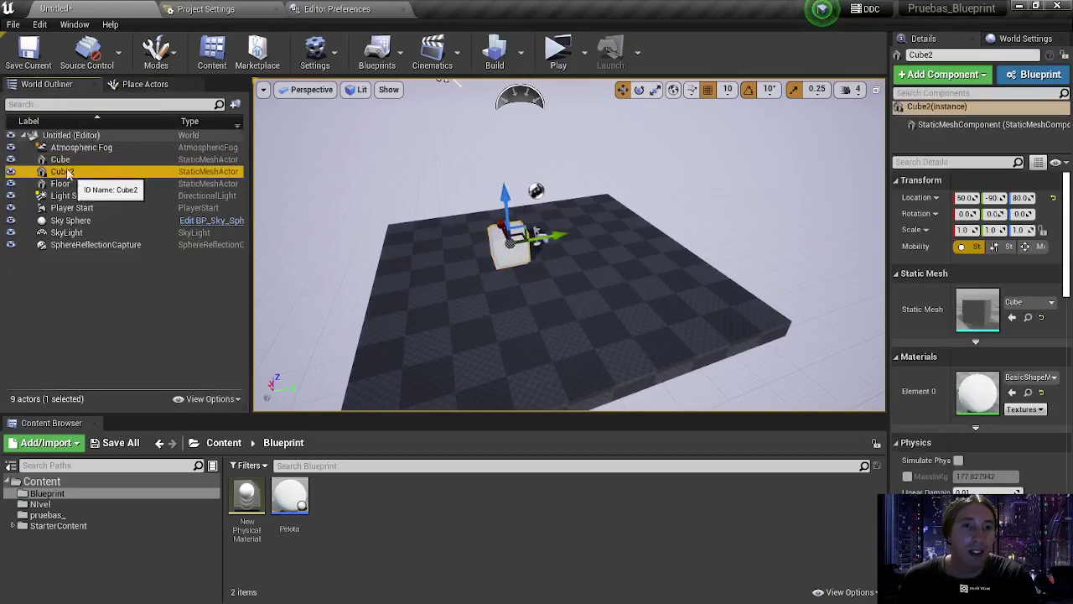
pyautogui.moveTo(549, 237); pyautogui.dragTo(612, 233)
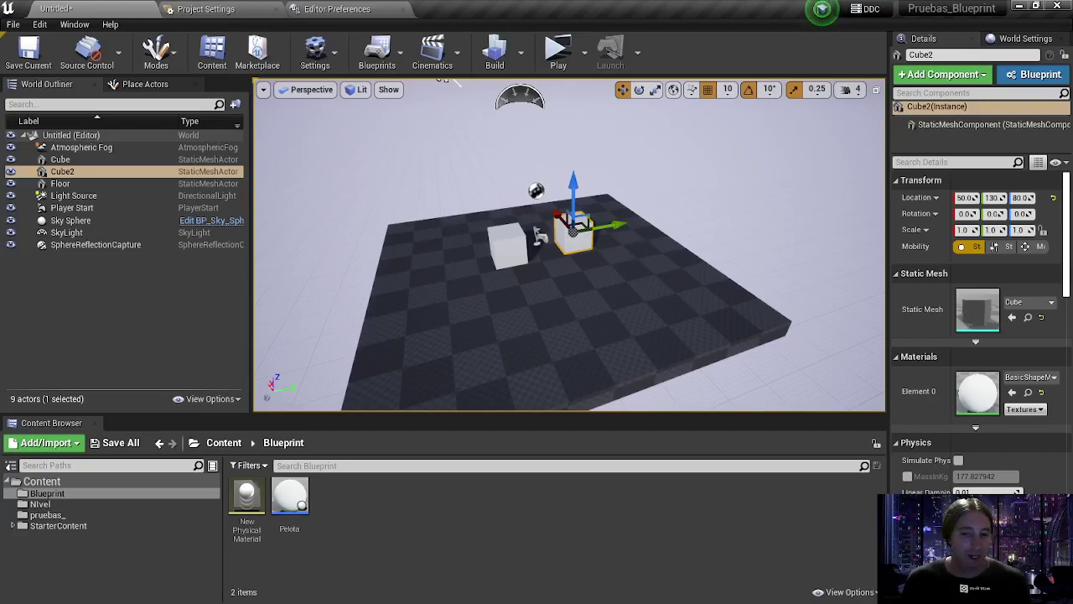
# - Switch to the Godot Engine editor with the Pruebas_Godot project
pyautogui.press('super')
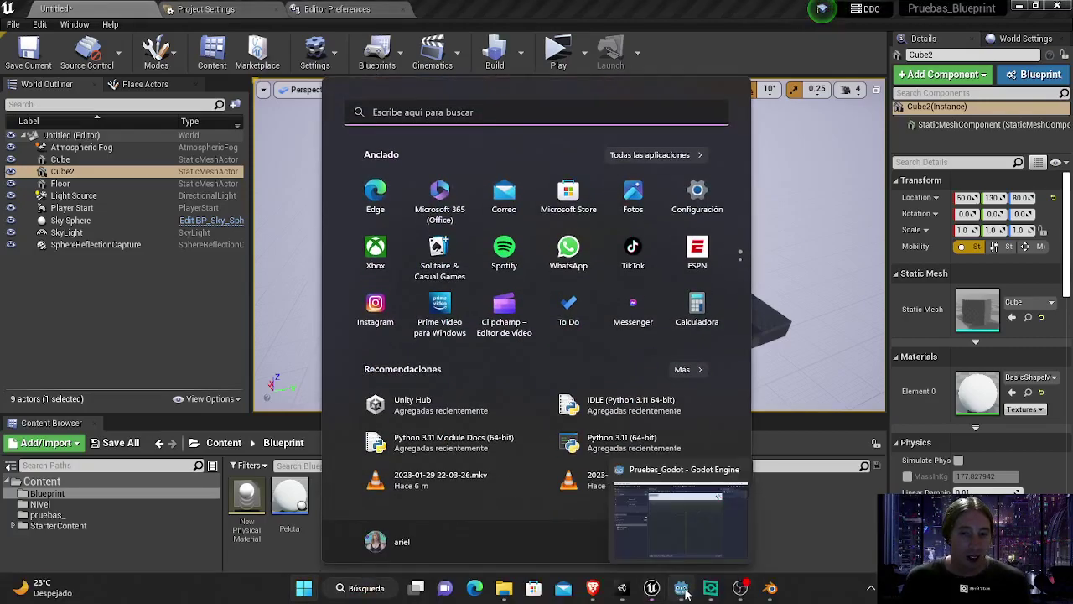
pyautogui.moveTo(658, 594)
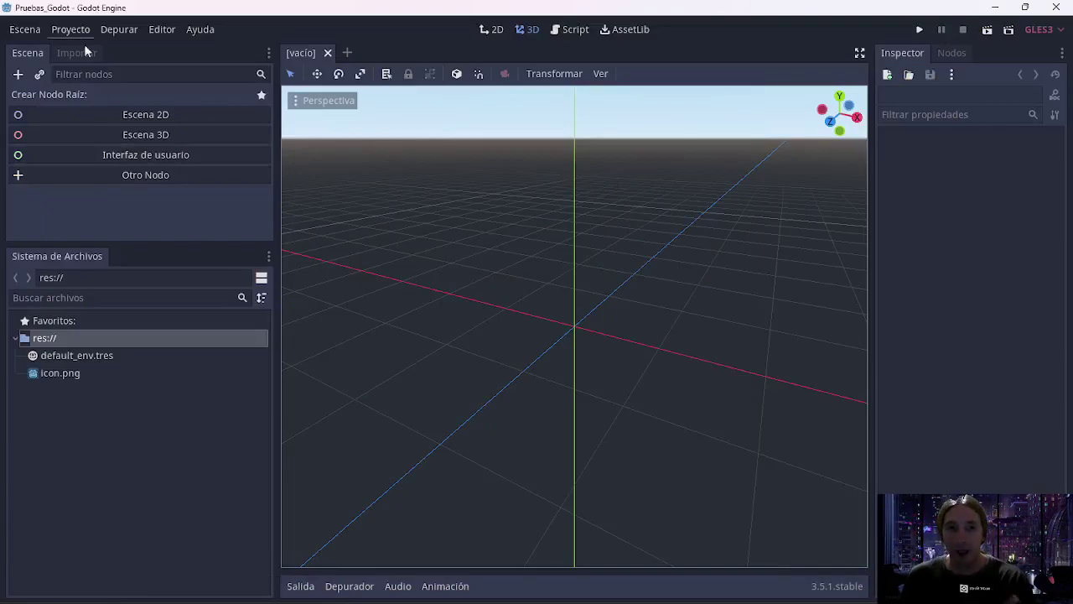
# - Create a 3D scene root node and add a Camera node as its child
pyautogui.click(159, 136)
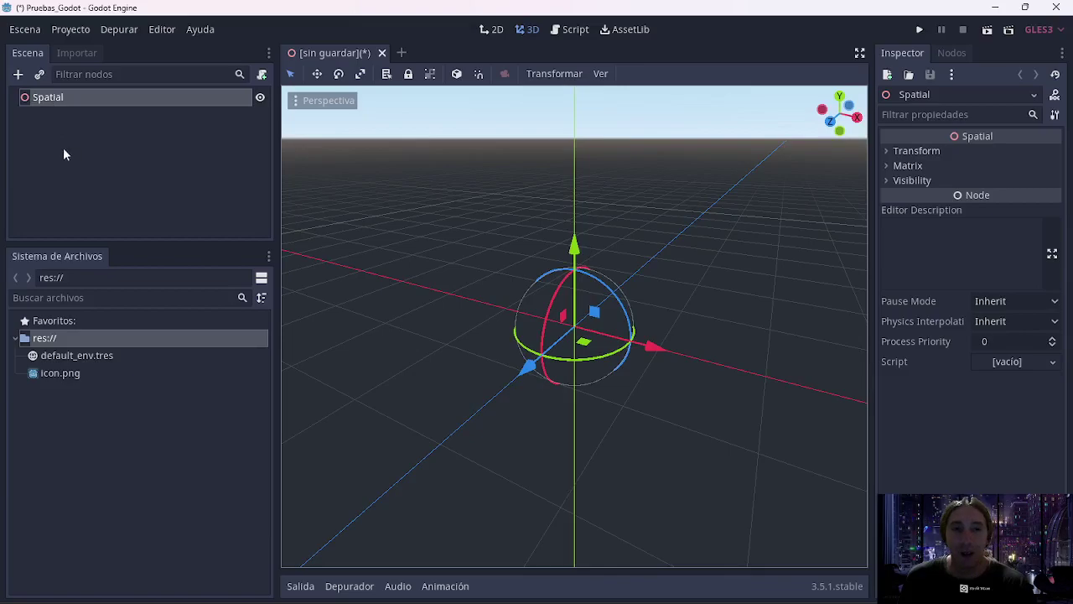
pyautogui.click(18, 73)
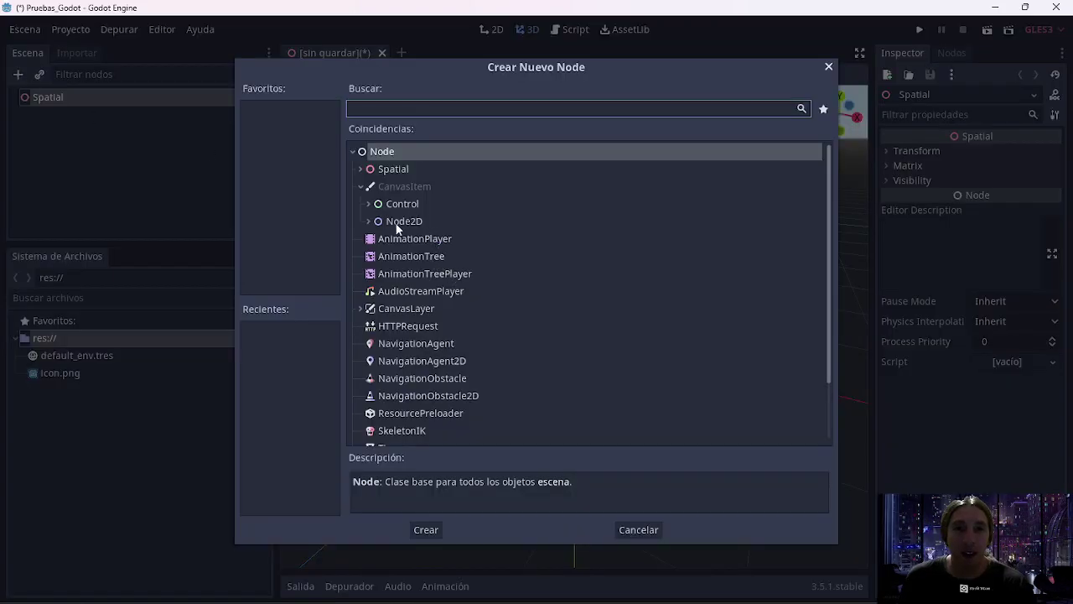
pyautogui.click(397, 222)
pyautogui.click(362, 169)
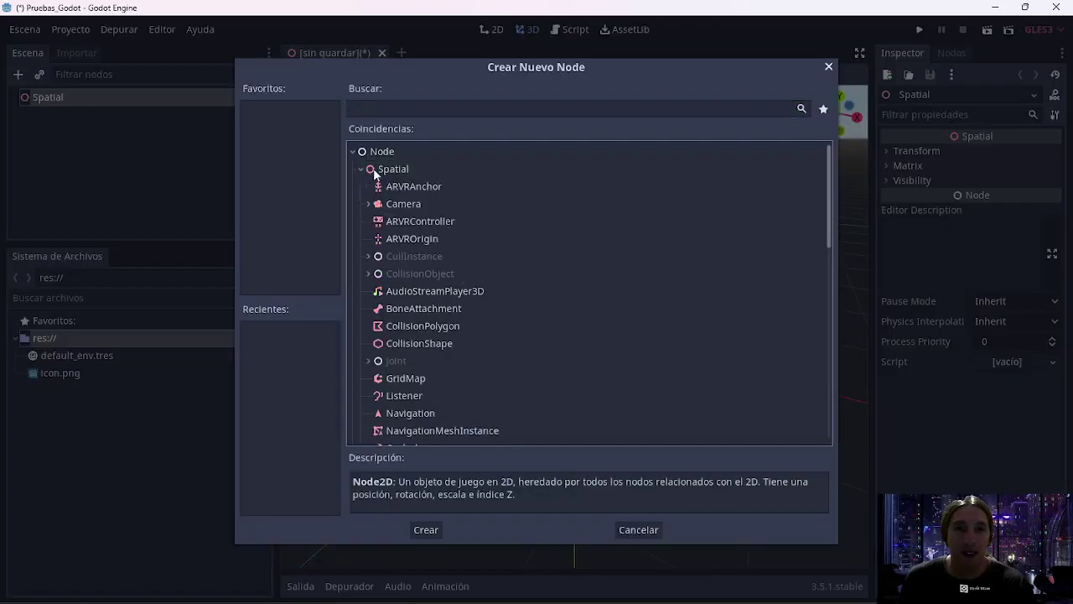
pyautogui.click(403, 205)
pyautogui.click(429, 529)
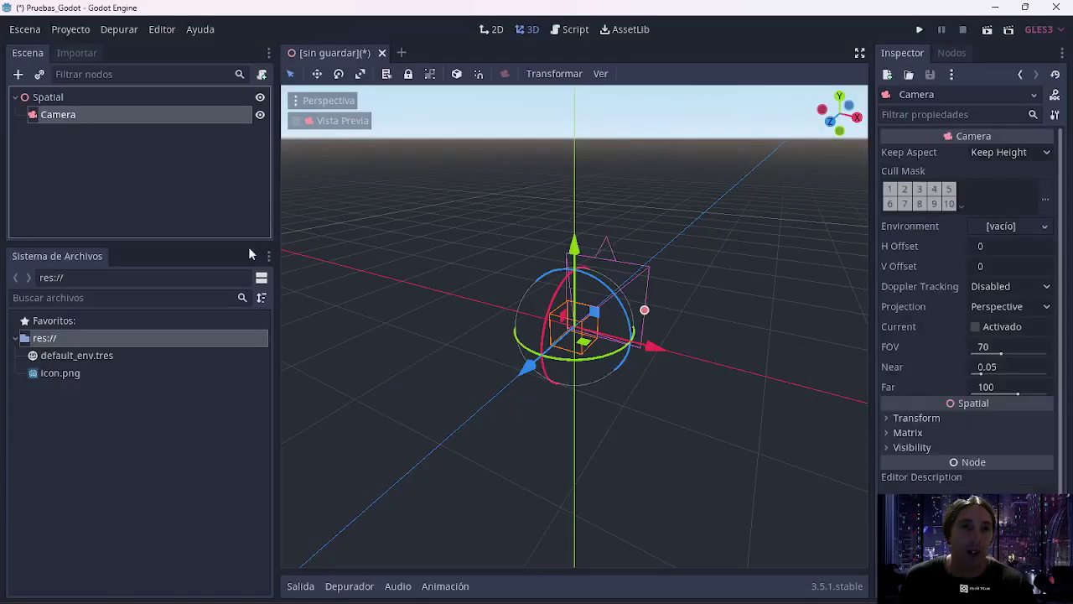
# - Add a MeshInstance node as a child of the Spatial root node
pyautogui.click(48, 98)
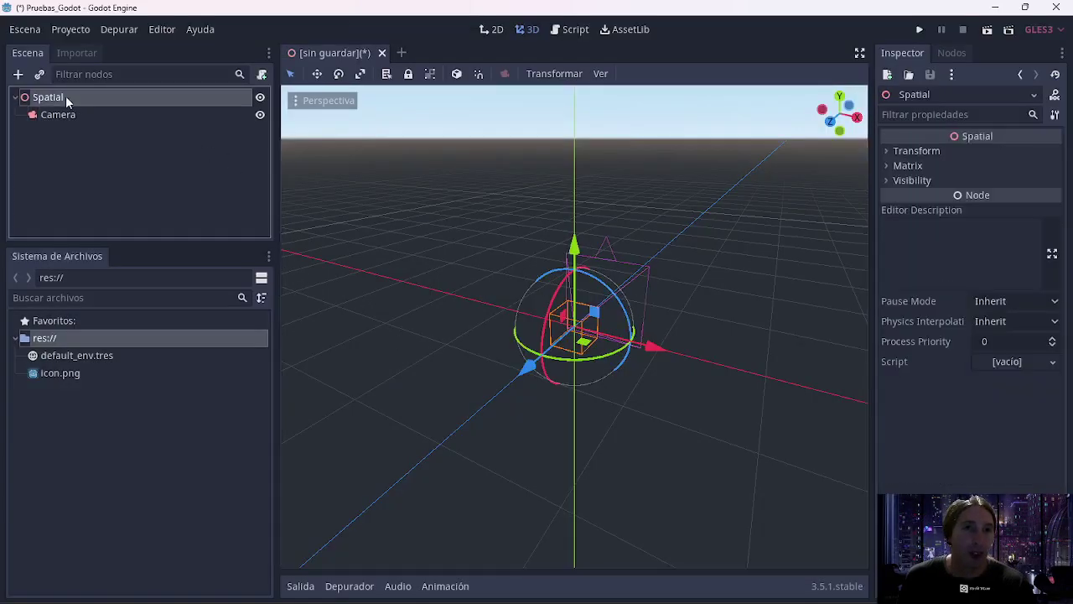
pyautogui.click(17, 74)
pyautogui.write('mesh')
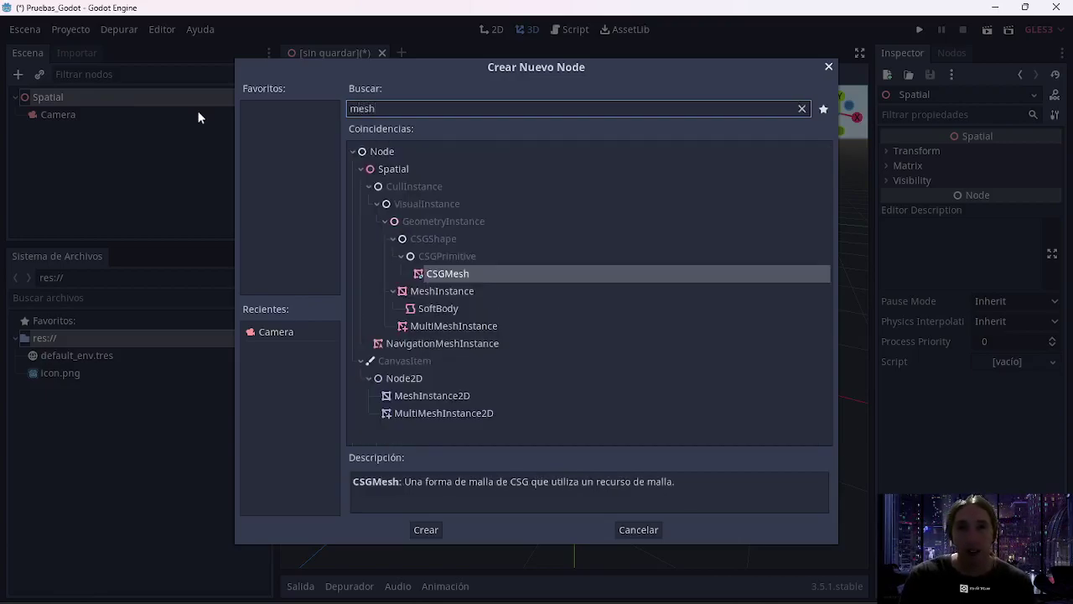
pyautogui.press('Down')
pyautogui.press('Return')
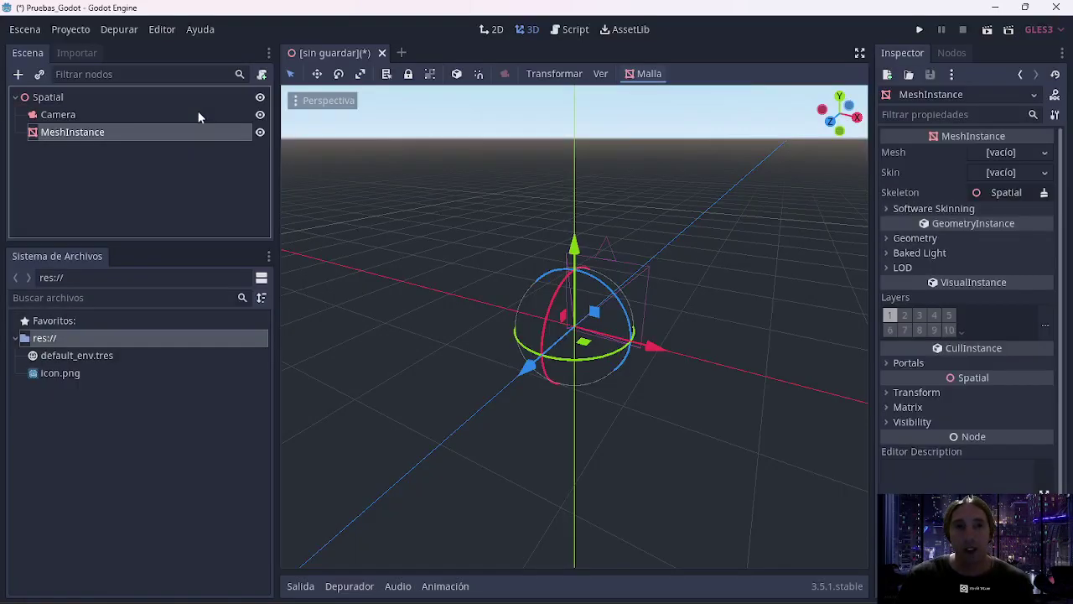
# - Assign a cube mesh to the MeshInstance and move it along the Z axis, away from the camera in its viewing direction
pyautogui.click(1014, 153)
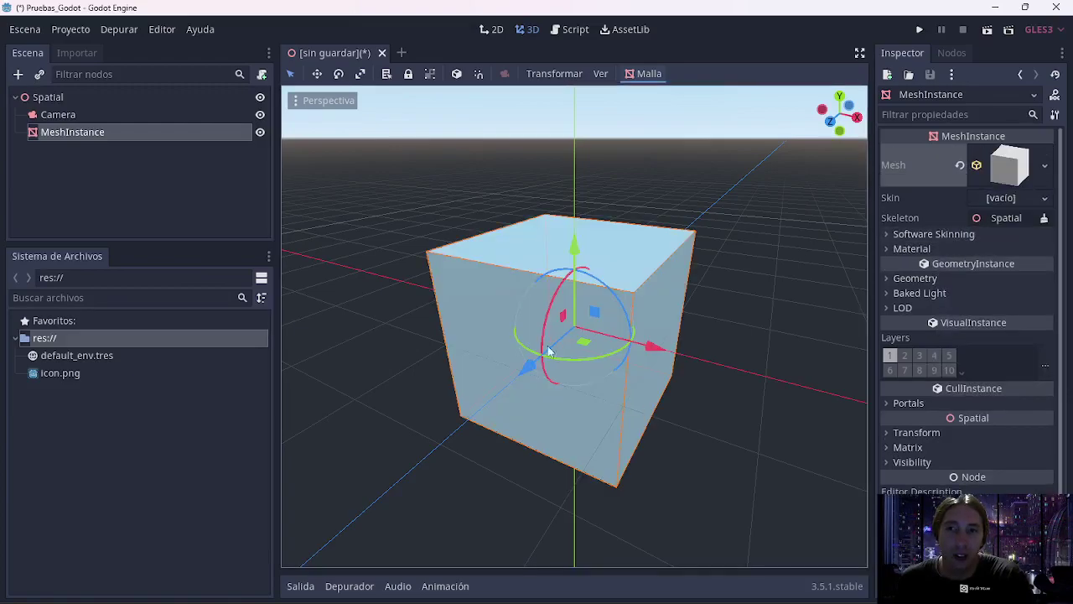
pyautogui.moveTo(530, 366); pyautogui.dragTo(669, 273)
pyautogui.moveTo(669, 273); pyautogui.dragTo(127, 152, button='middle')
# - Duplicate the MeshInstance cube and move the copy along the X axis so it stands beside the original
pyautogui.click(111, 132)
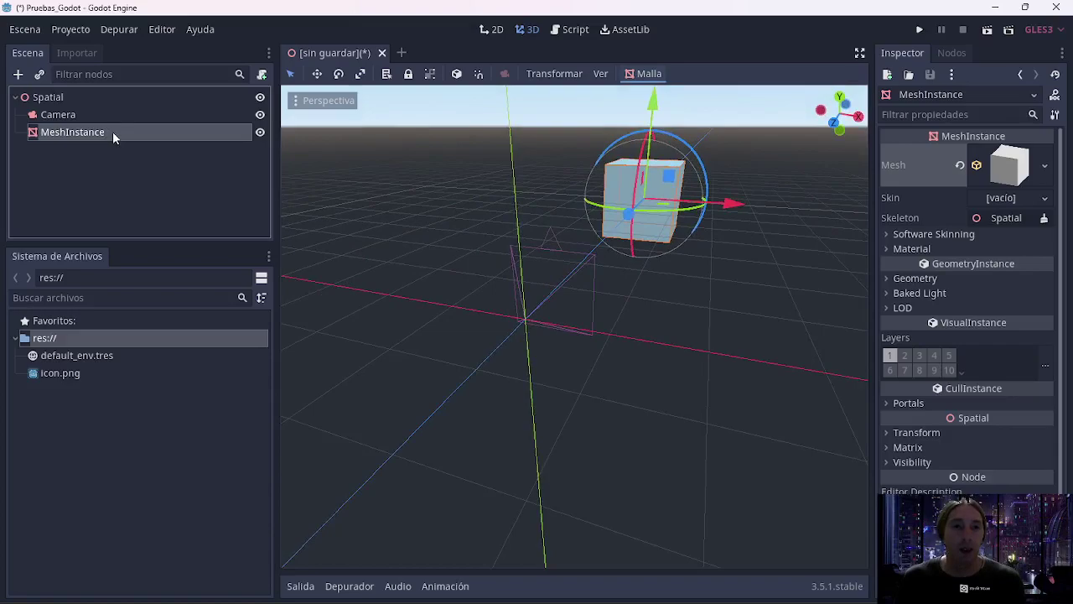
pyautogui.hotkey('ctrl', 'd')
pyautogui.moveTo(734, 205); pyautogui.dragTo(891, 226)
pyautogui.moveTo(688, 220)
pyautogui.mouseDown(button='middle')
pyautogui.moveTo(685, 243)
pyautogui.moveTo(682, 219)
pyautogui.mouseUp(button='middle')
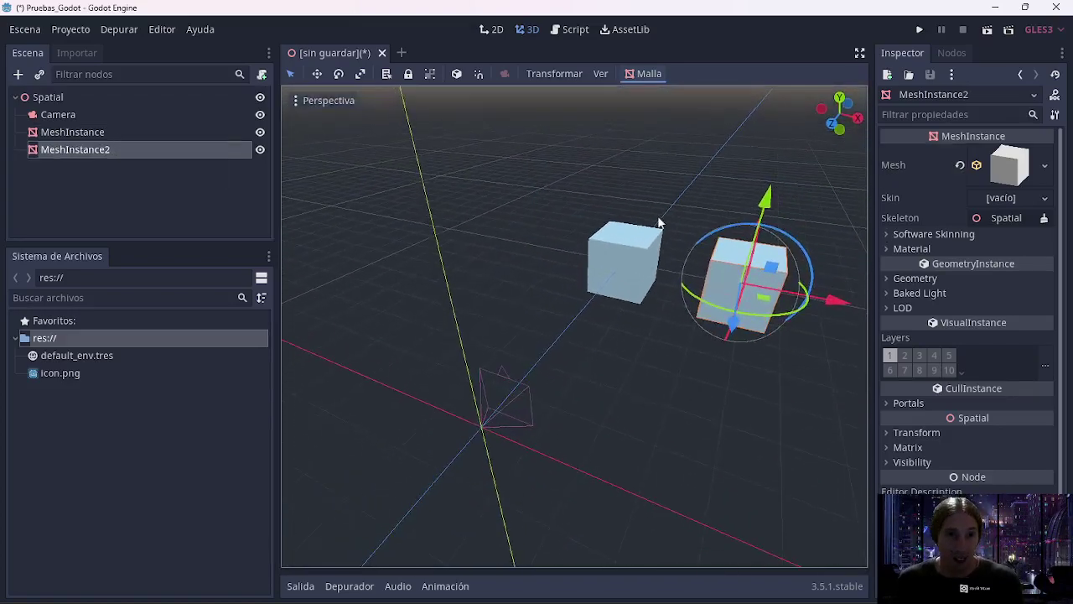
# - Switch back and forth between the Unity, Unreal Engine and Godot editors to compare their scene lists and two-cube scenes
pyautogui.press('super')
pyautogui.press('super')
pyautogui.press('super')
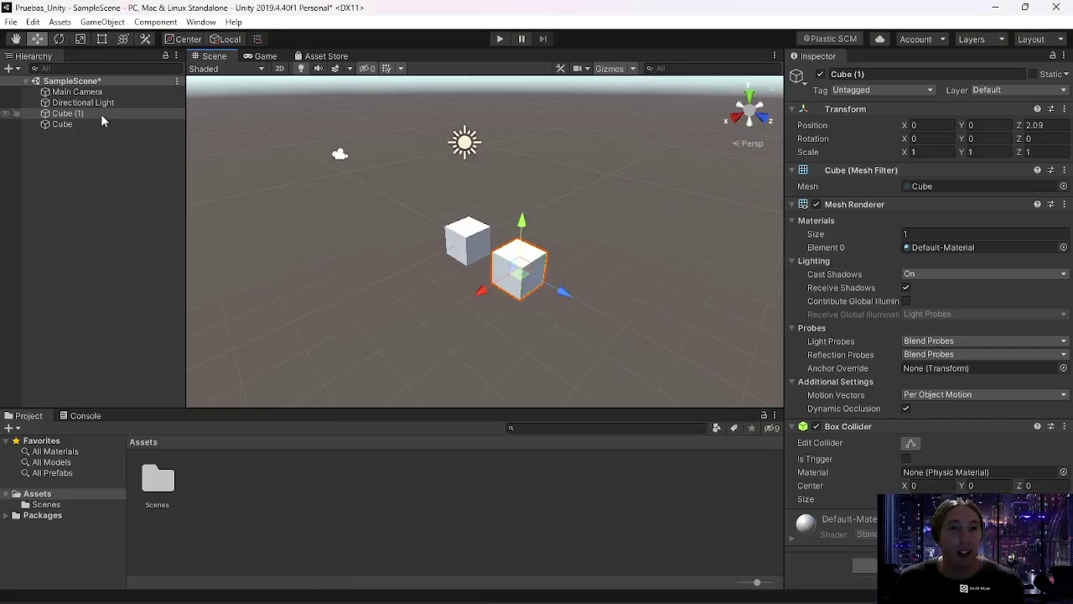
pyautogui.press('super')
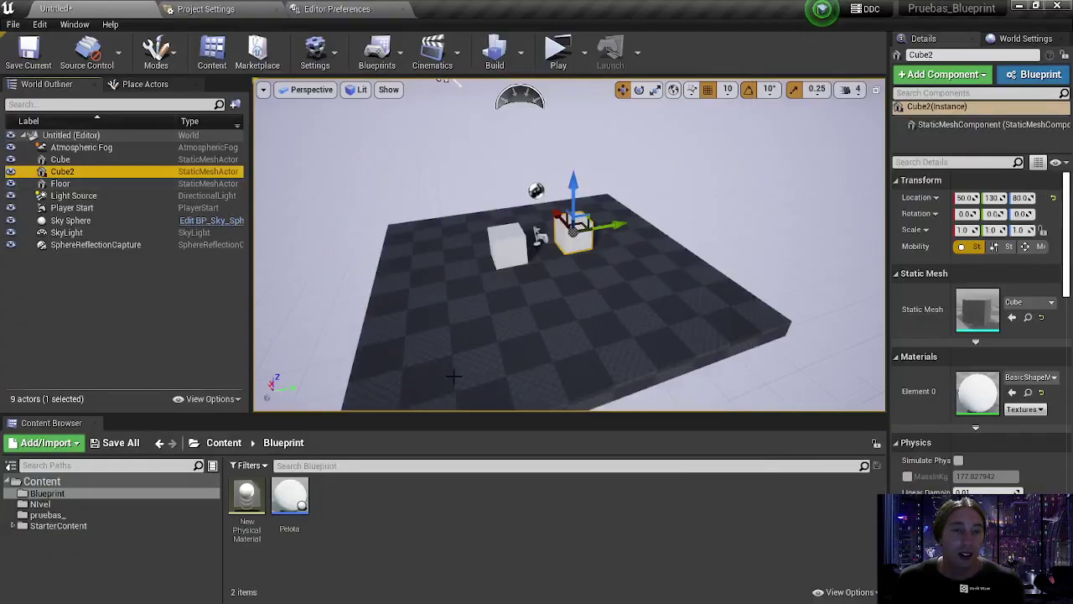
pyautogui.press('super')
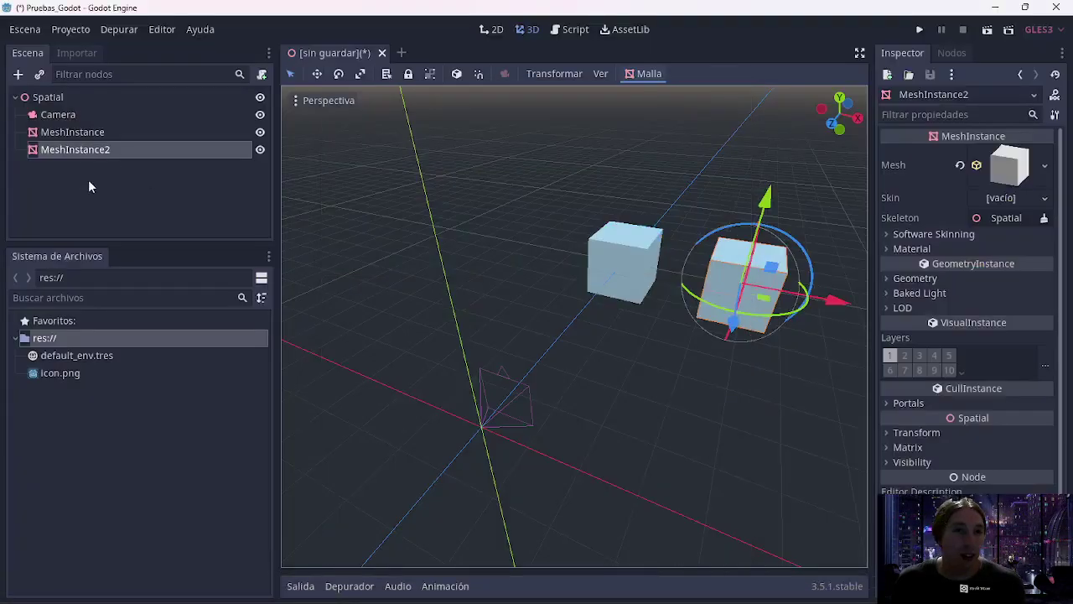
pyautogui.press('super')
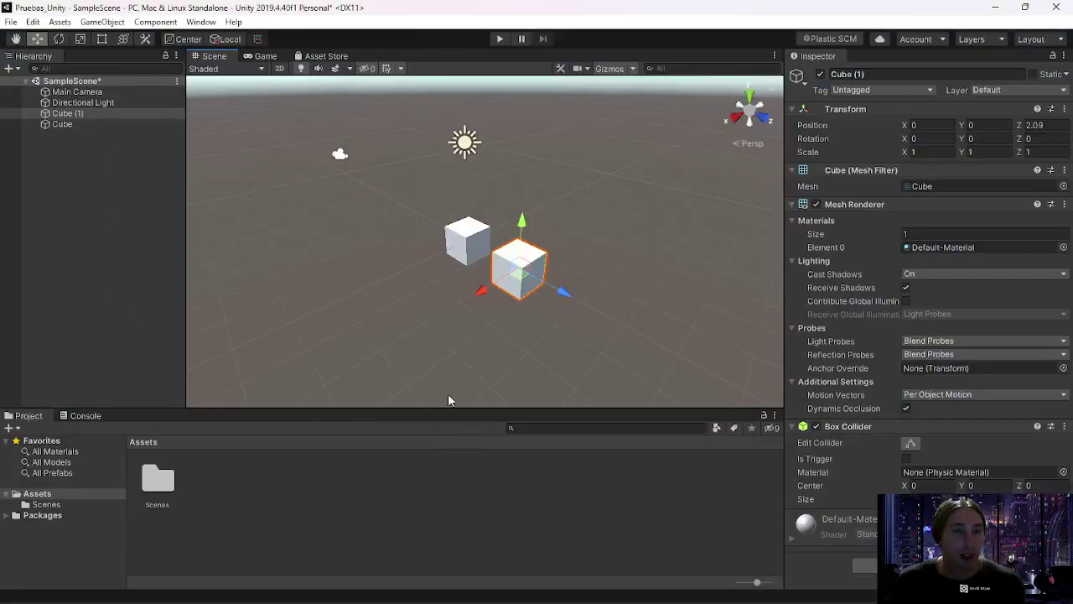
pyautogui.press('super')
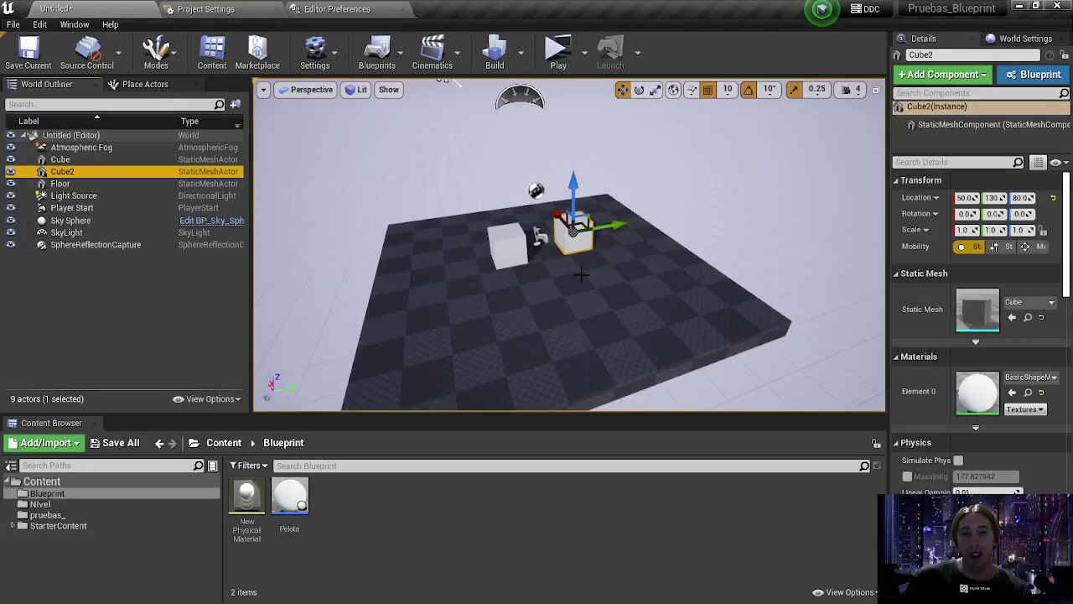
# - Switch to the Unity editor and enlarge the project assets area at the expense of the Scene view
pyautogui.press('super')
pyautogui.click(620, 589)
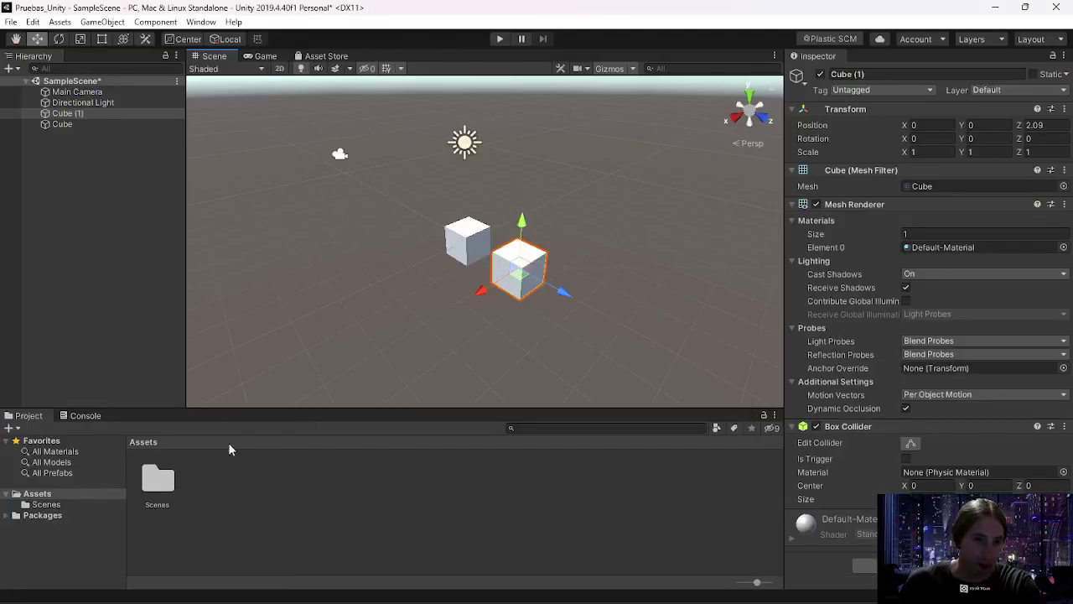
pyautogui.moveTo(223, 410); pyautogui.dragTo(227, 336)
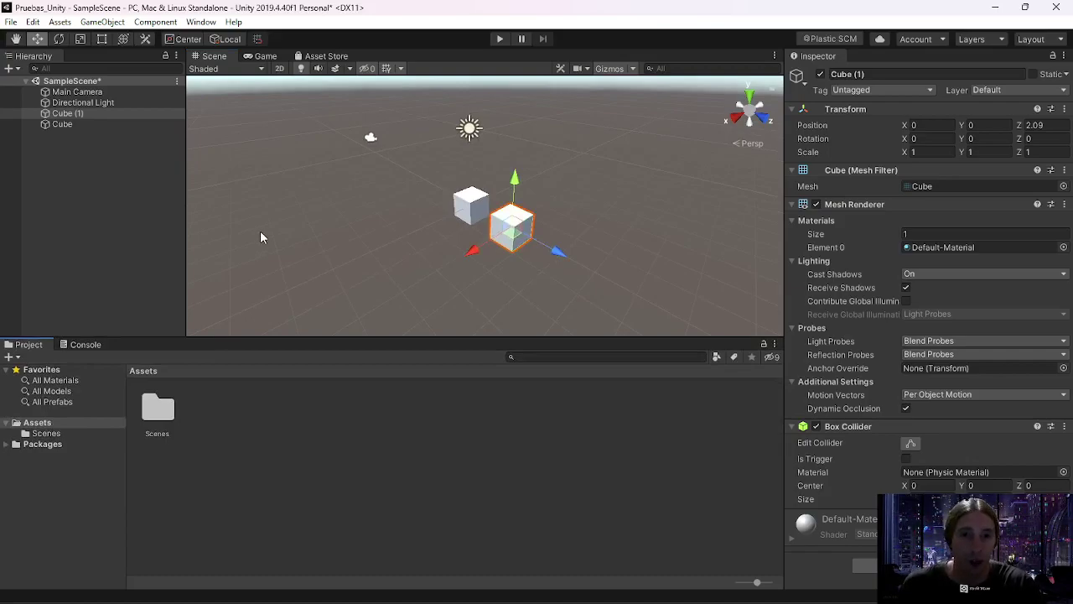
pyautogui.moveTo(376, 334); pyautogui.dragTo(374, 337)
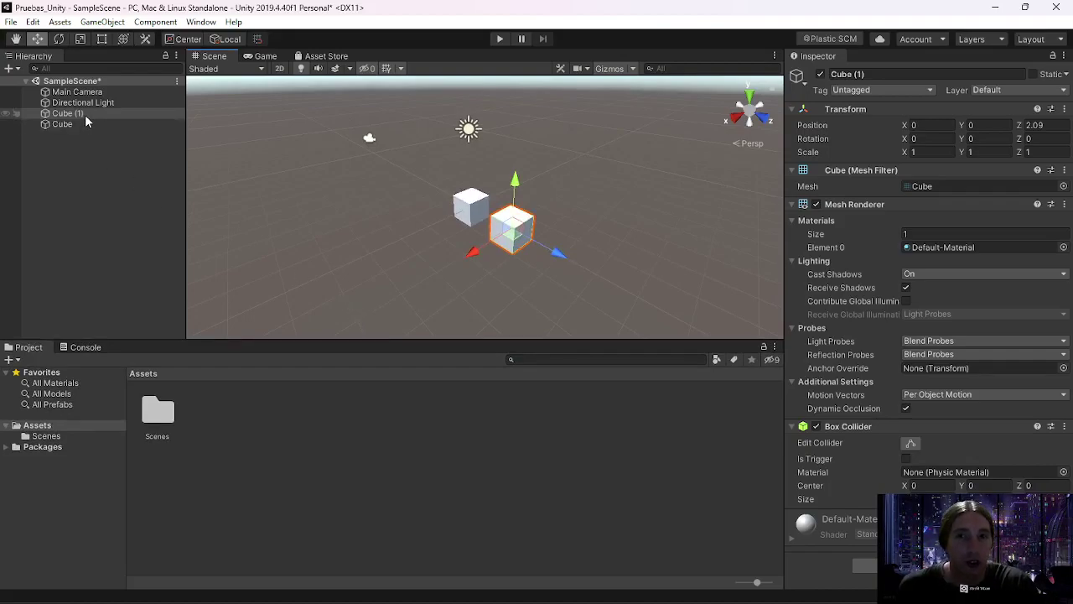
# - Collapse the Mesh Renderer, Box Collider and Mesh Filter components of the Cube (1) object
pyautogui.click(791, 204)
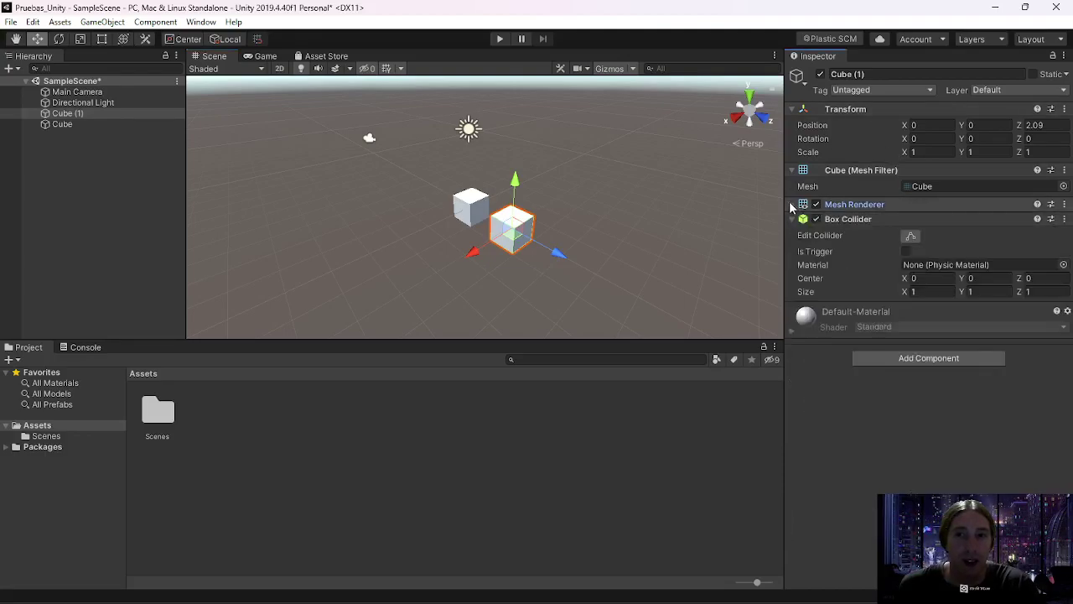
pyautogui.click(792, 219)
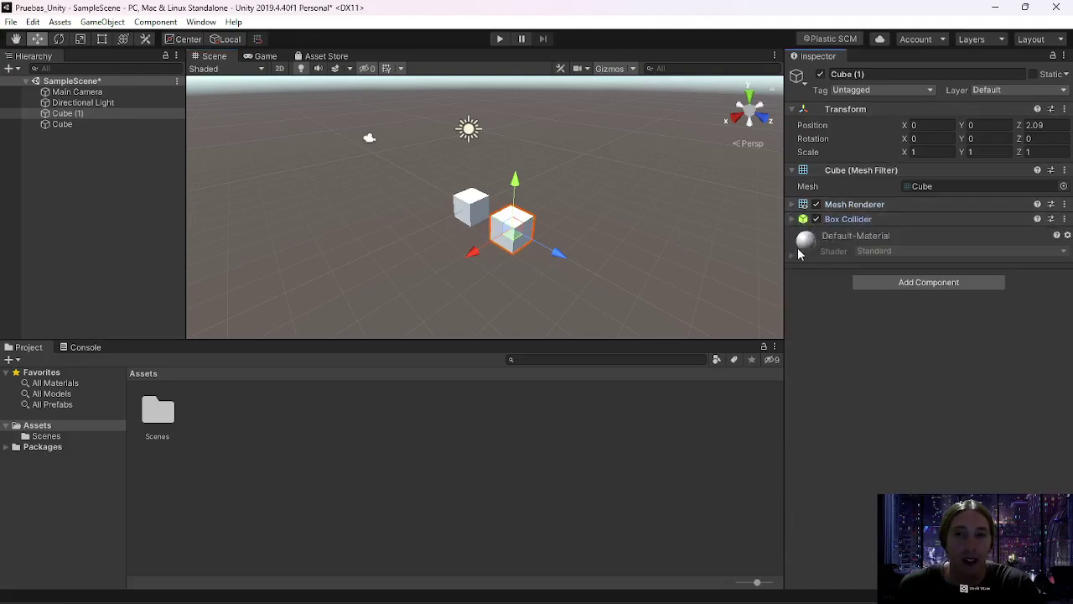
pyautogui.click(792, 170)
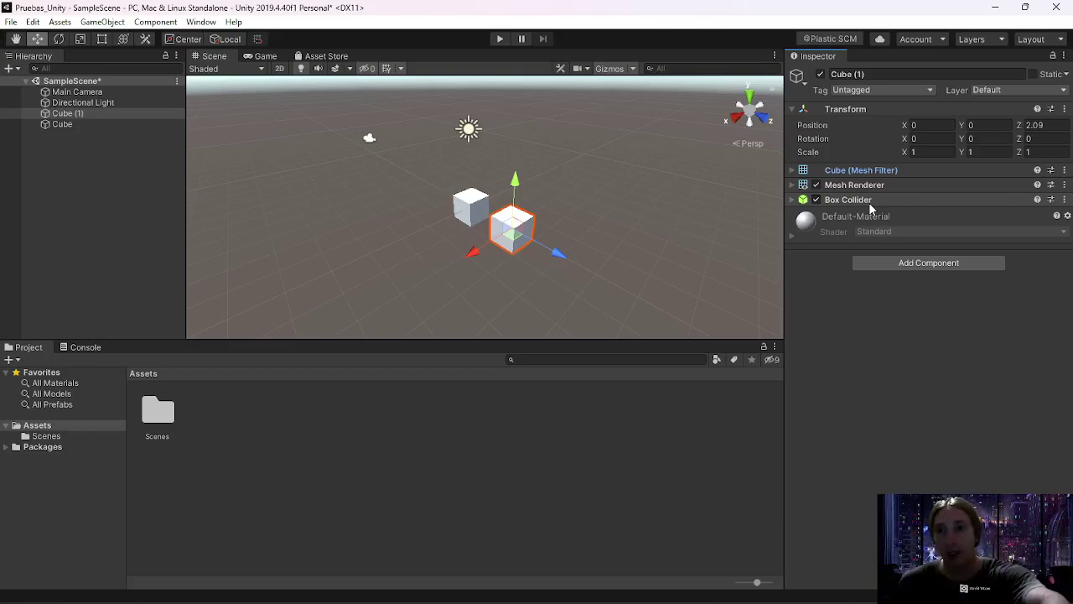
# - Create a prefab in the Assets folder from the original Cube object in the scene
pyautogui.click(65, 113)
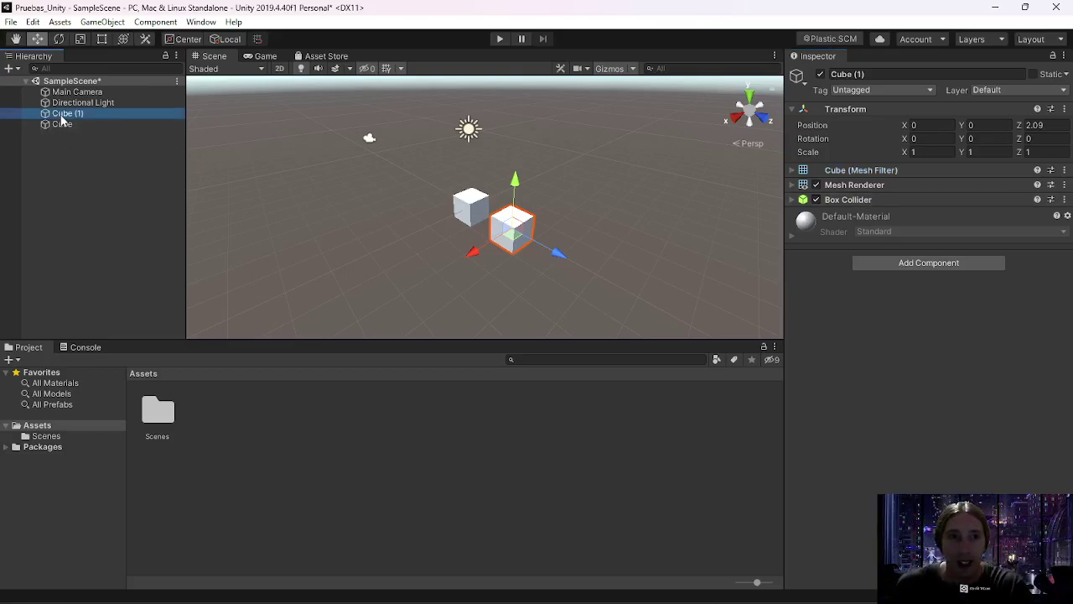
pyautogui.click(81, 124)
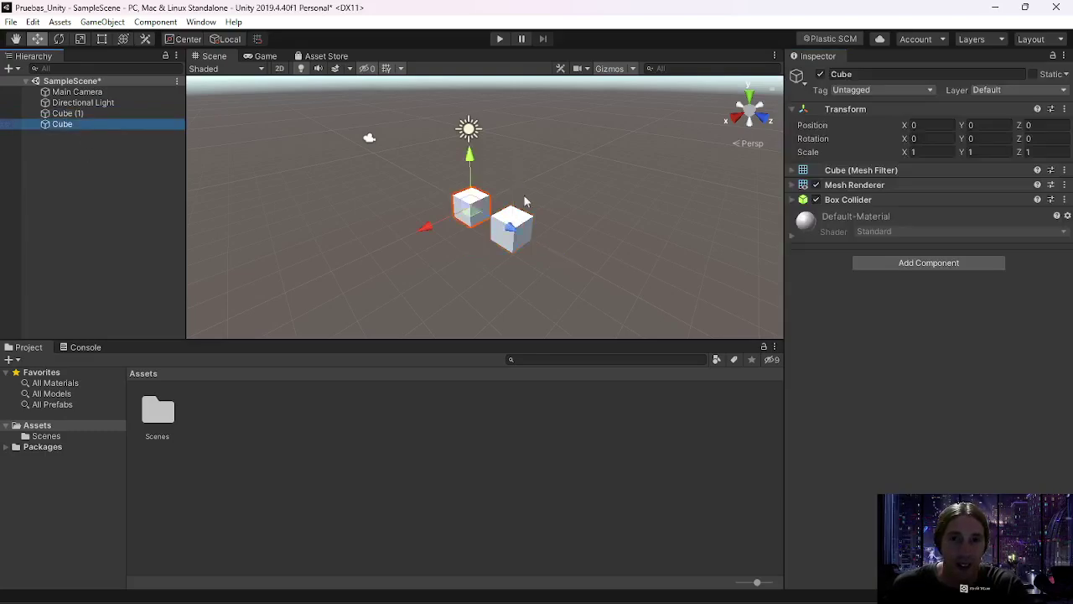
pyautogui.moveTo(877, 184); pyautogui.dragTo(284, 439)
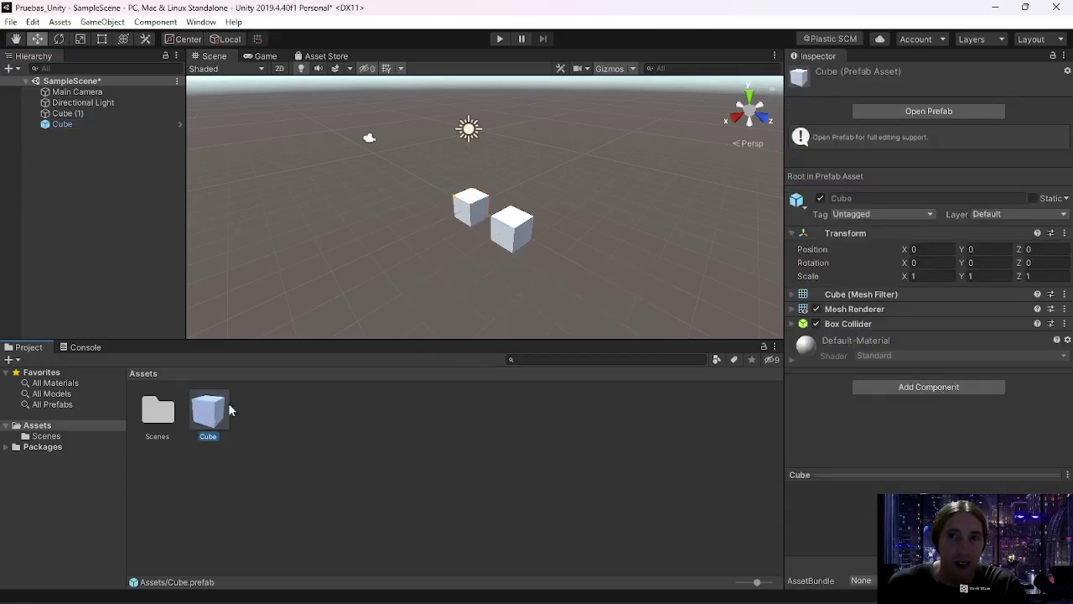
# - Examine the Cube instance and its prefab asset, opening the prefab for editing and returning to the scene
pyautogui.click(62, 124)
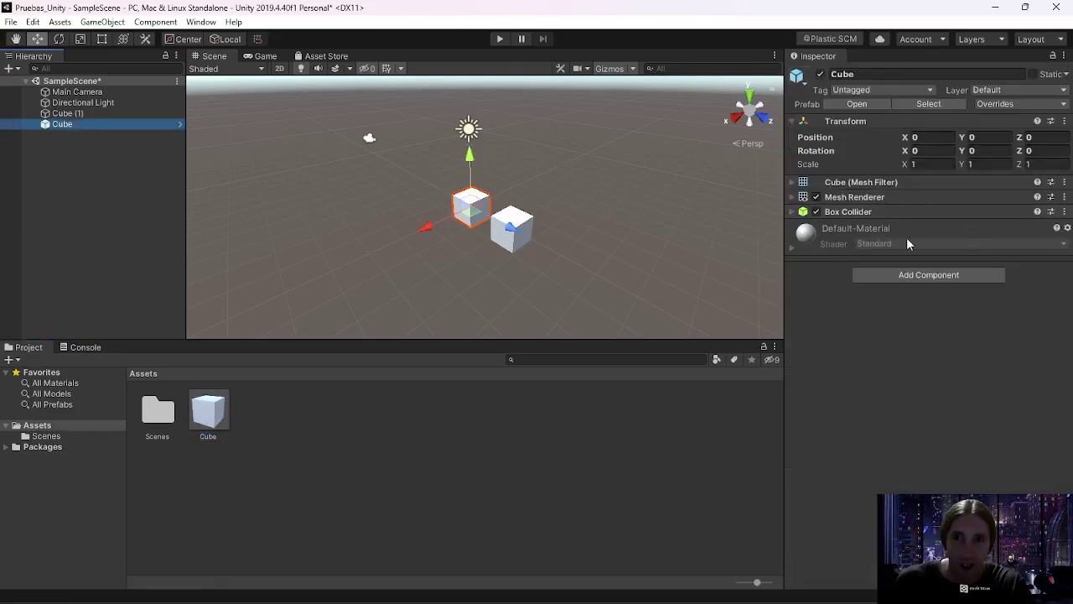
pyautogui.click(223, 408)
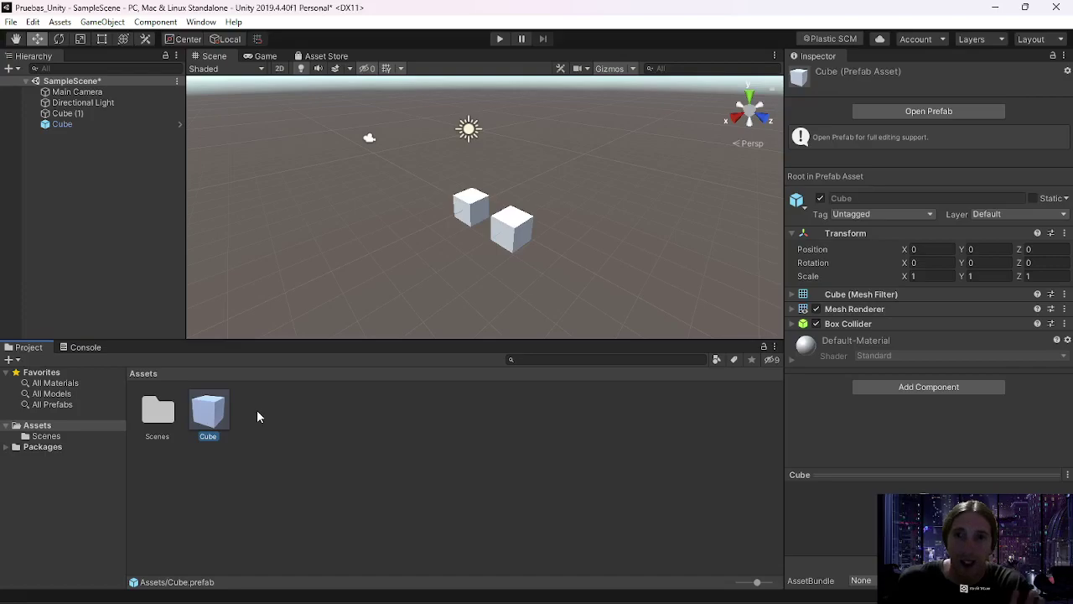
pyautogui.click(897, 110)
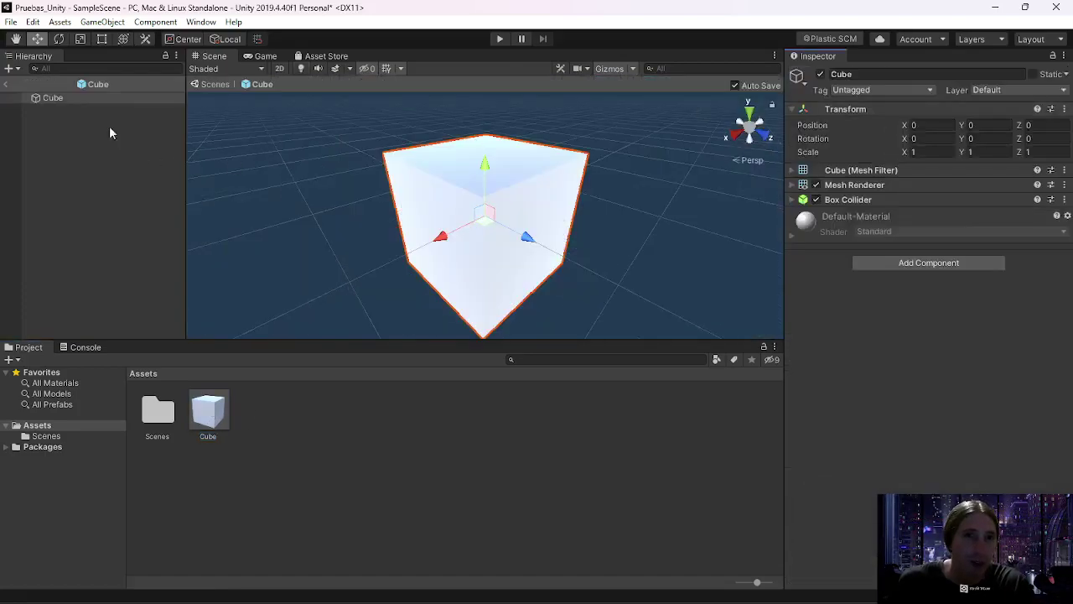
pyautogui.click(7, 84)
pyautogui.doubleClick(215, 427)
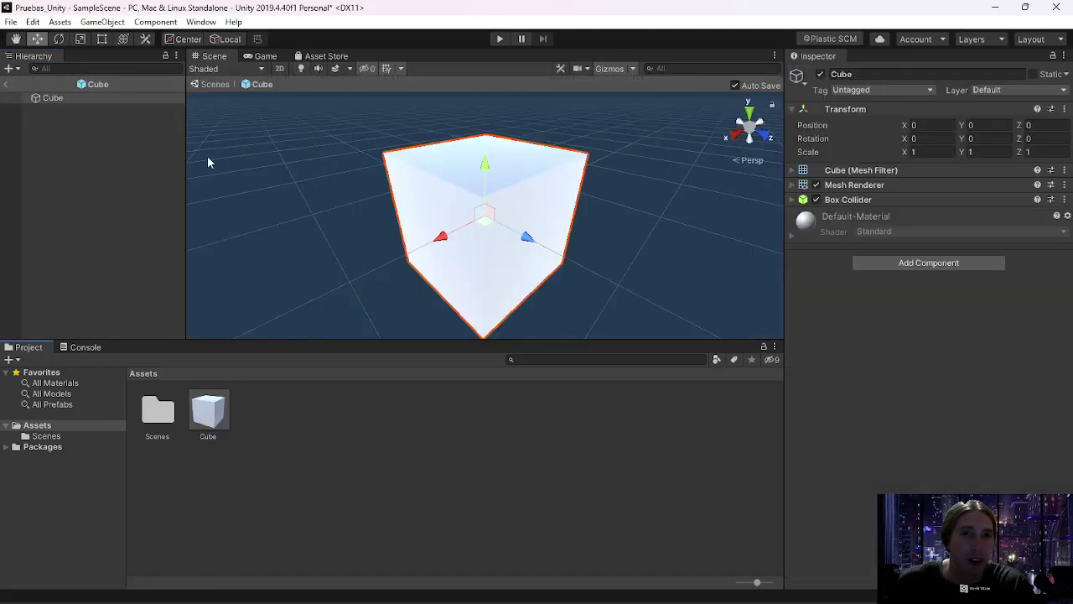
pyautogui.click(7, 84)
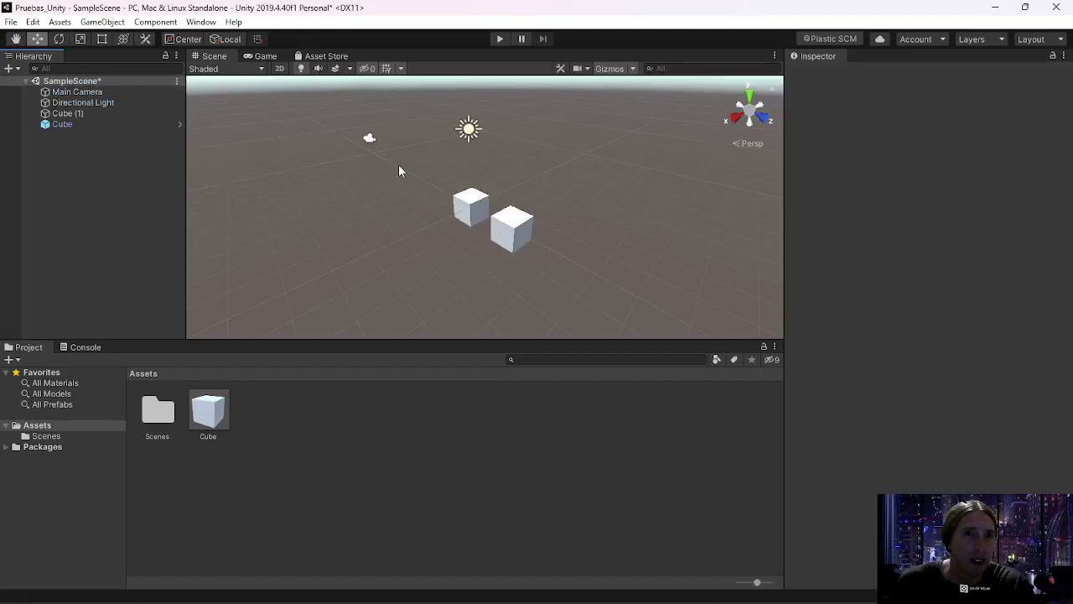
# - Enlarge the Scene view again, and open the prefab from the Cube instance in the scene before returning to SampleScene
pyautogui.moveTo(413, 343); pyautogui.dragTo(415, 409)
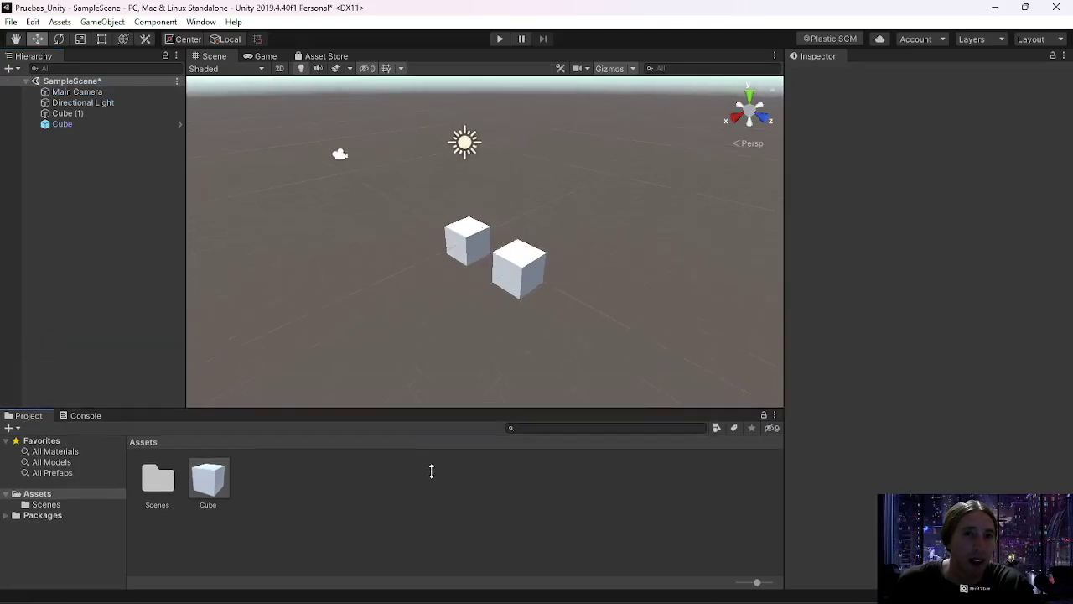
pyautogui.click(78, 124)
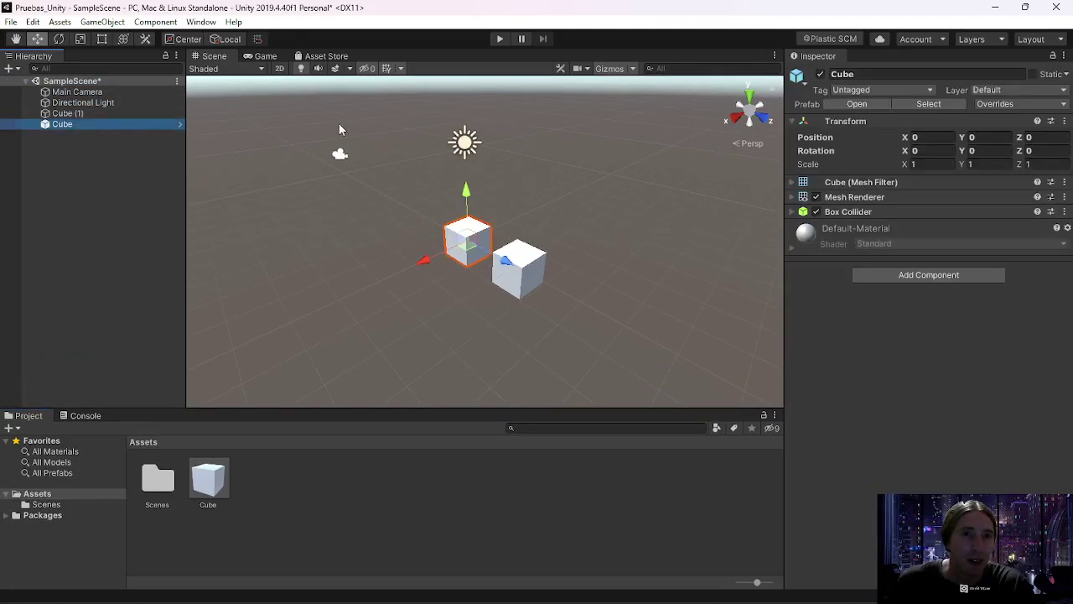
pyautogui.click(180, 125)
pyautogui.click(8, 84)
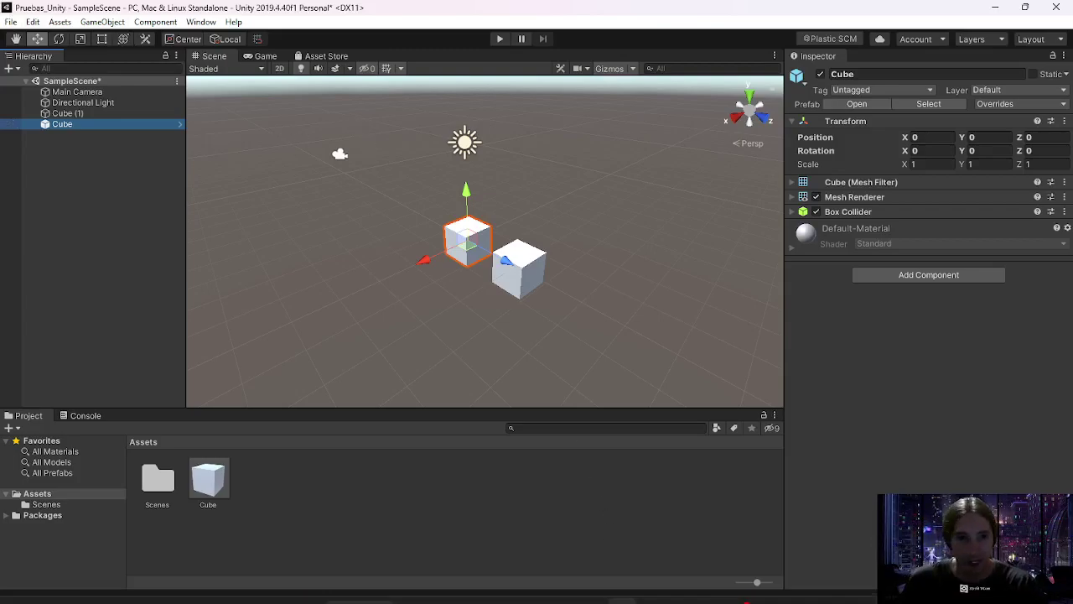
# - Switch to the Unreal Engine editor, widen the actor details area and move Cube2 along the X axis to -150
pyautogui.click(651, 588)
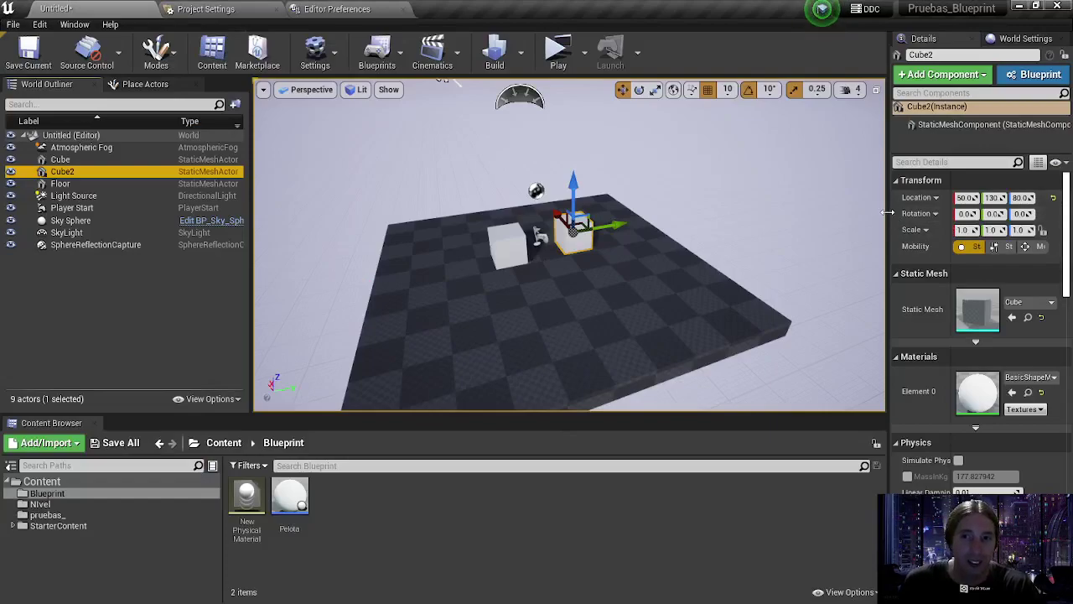
pyautogui.moveTo(889, 212); pyautogui.dragTo(751, 216)
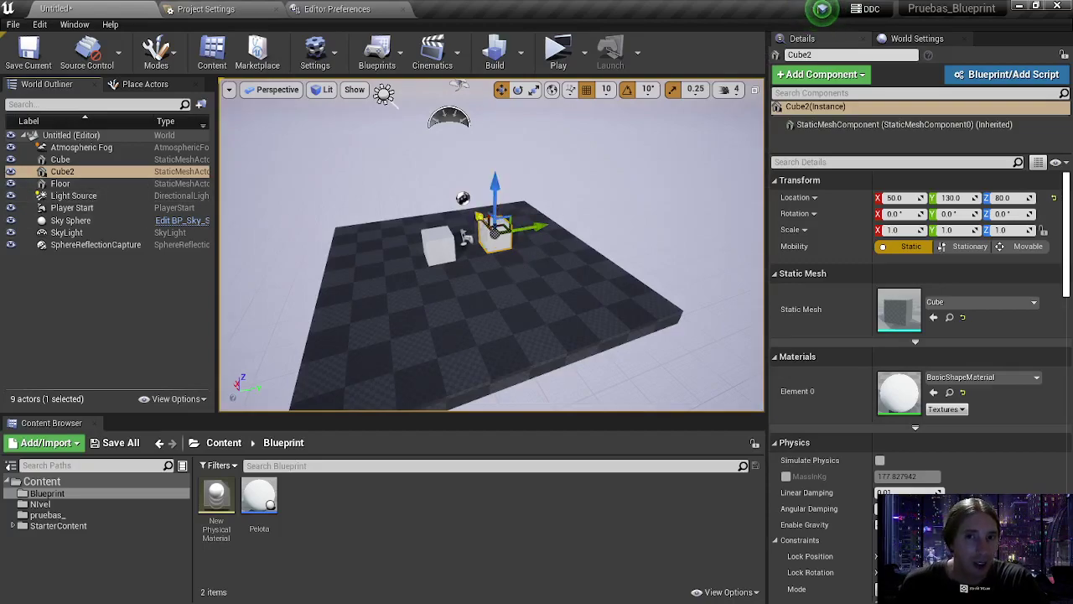
pyautogui.moveTo(475, 222); pyautogui.dragTo(499, 246)
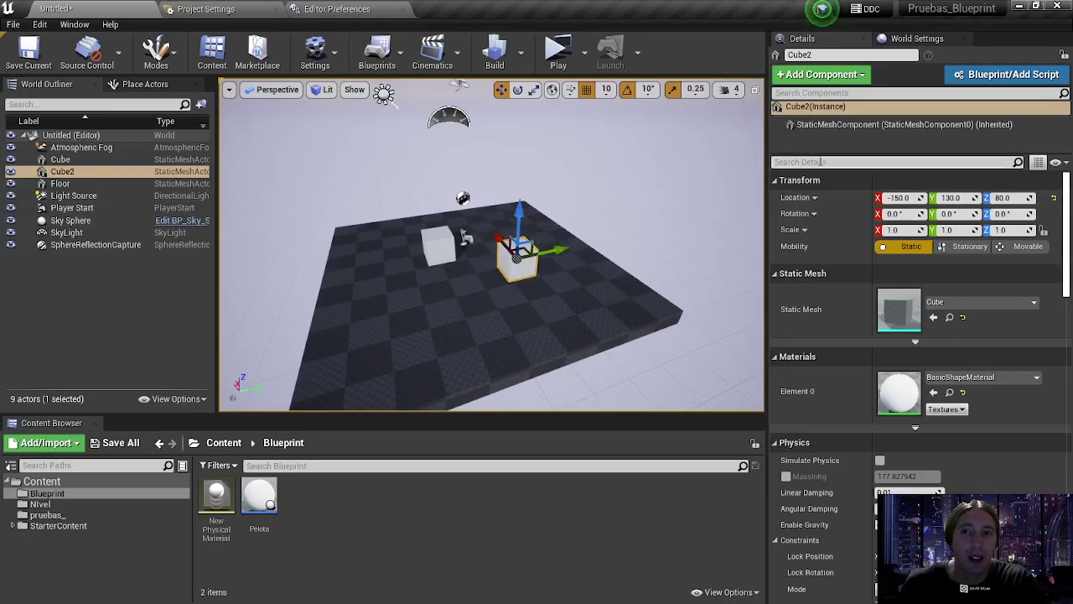
# - Enlarge Cube2's component list, then add a Cube component to the actor and move it along the Y axis beside the existing mesh
pyautogui.moveTo(817, 153); pyautogui.dragTo(819, 208)
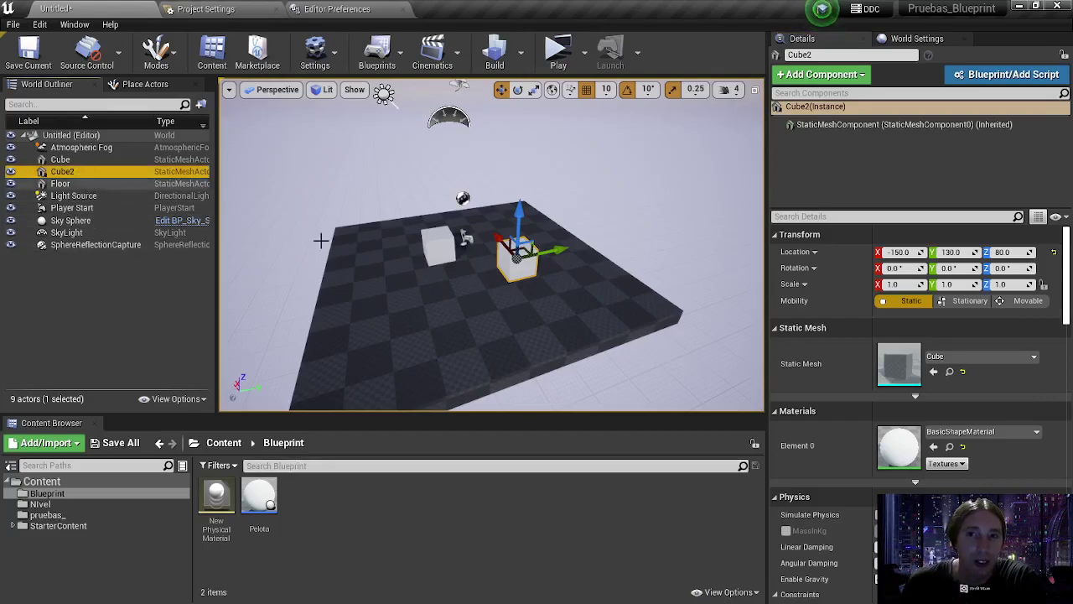
pyautogui.click(824, 124)
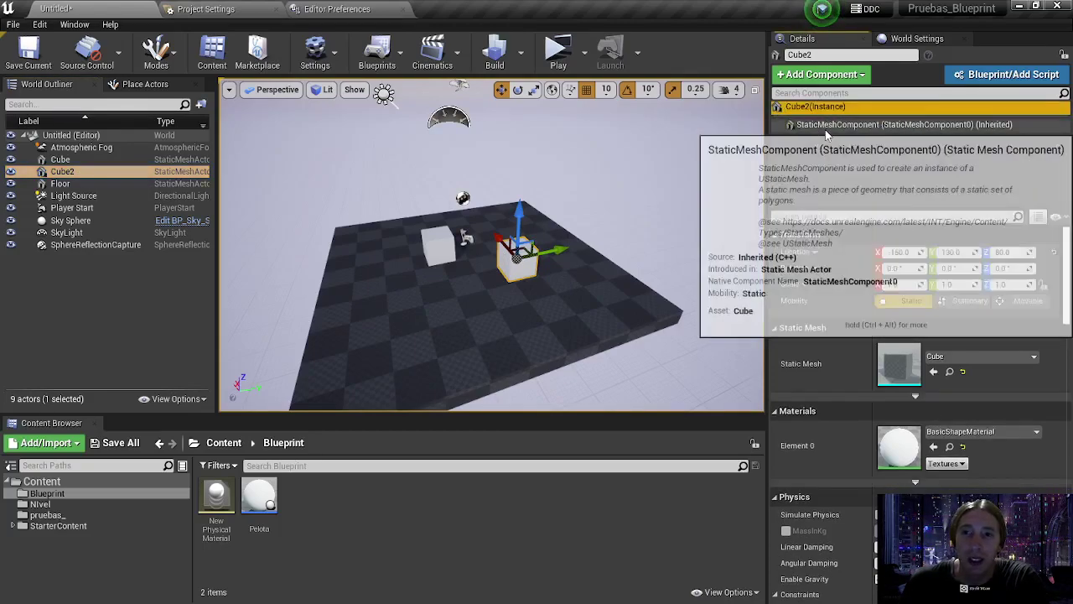
pyautogui.click(831, 142)
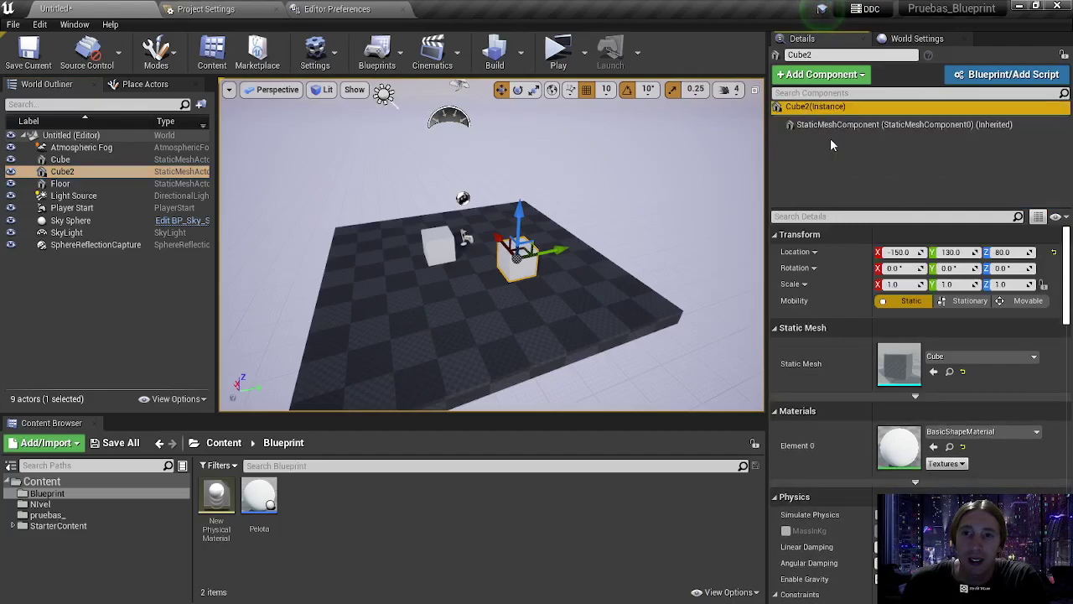
pyautogui.click(842, 76)
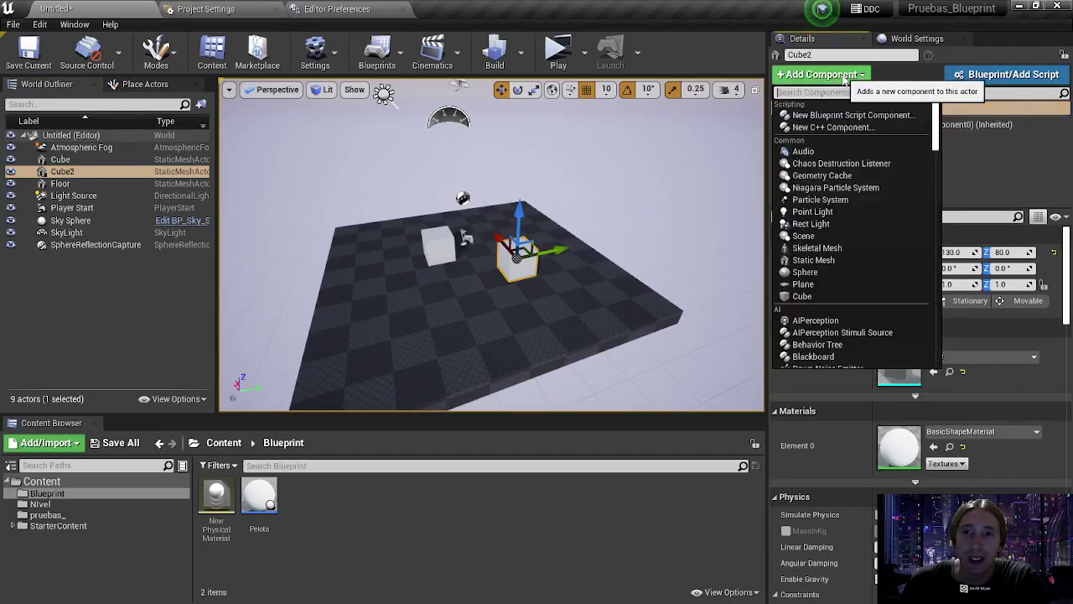
pyautogui.click(825, 295)
pyautogui.moveTo(546, 236); pyautogui.dragTo(581, 230)
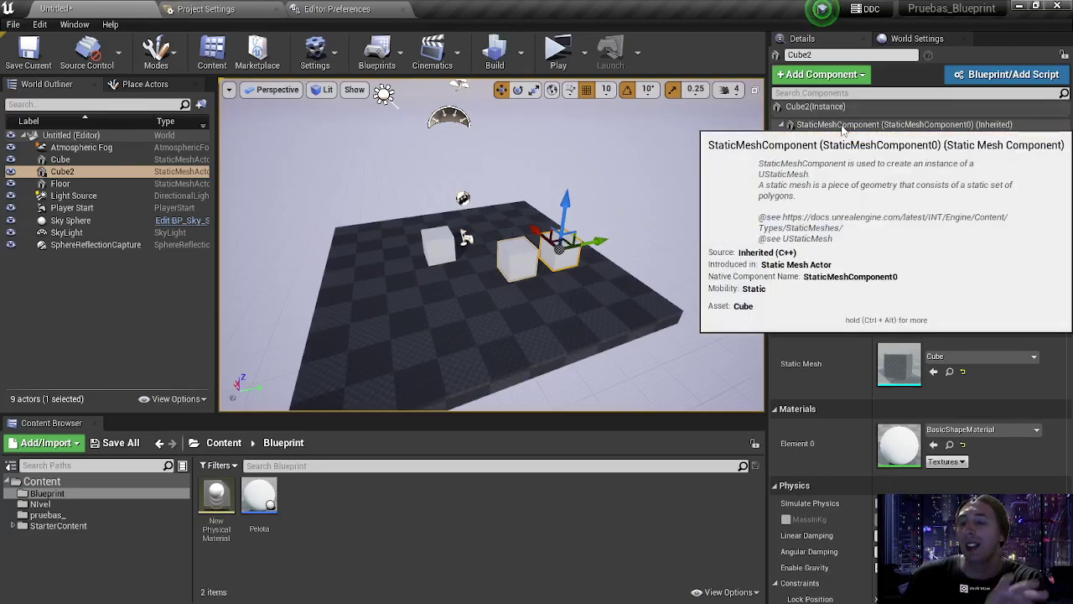
# - Examine Cube2's component hierarchy, from the actor instance to its StaticMeshComponent, comparing it with the Cube prefab in the Unity editor
pyautogui.click(843, 126)
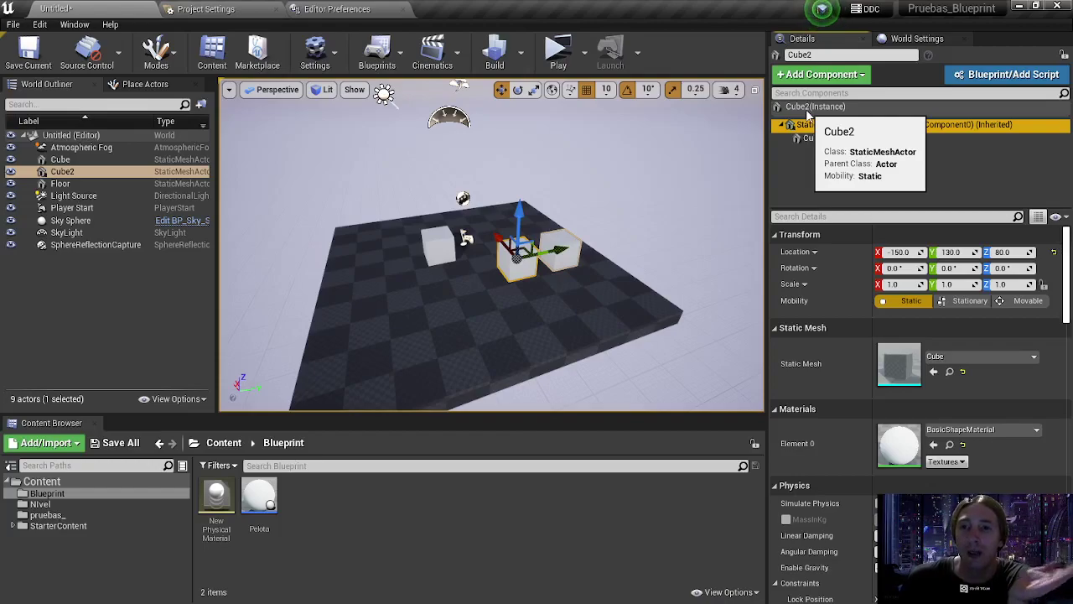
pyautogui.click(807, 110)
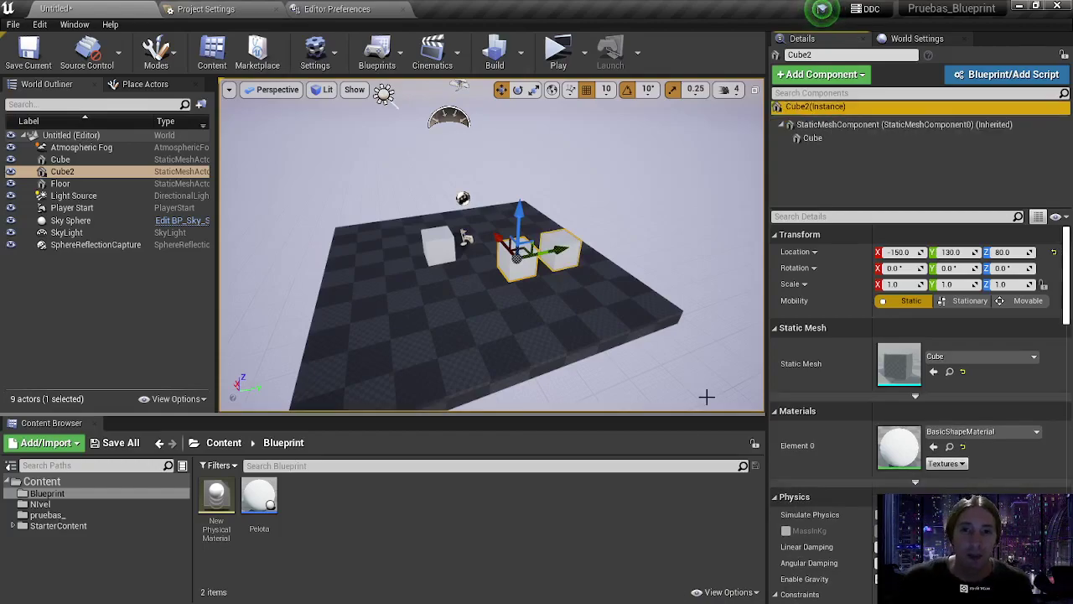
pyautogui.hotkey('alt', 'Tab')
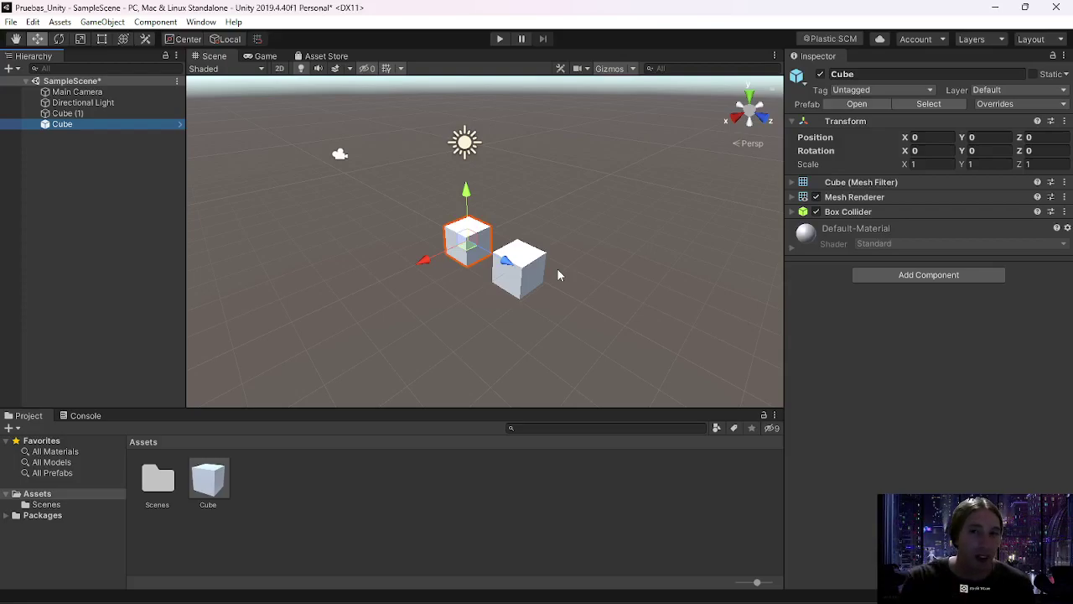
pyautogui.hotkey('alt', 'Tab')
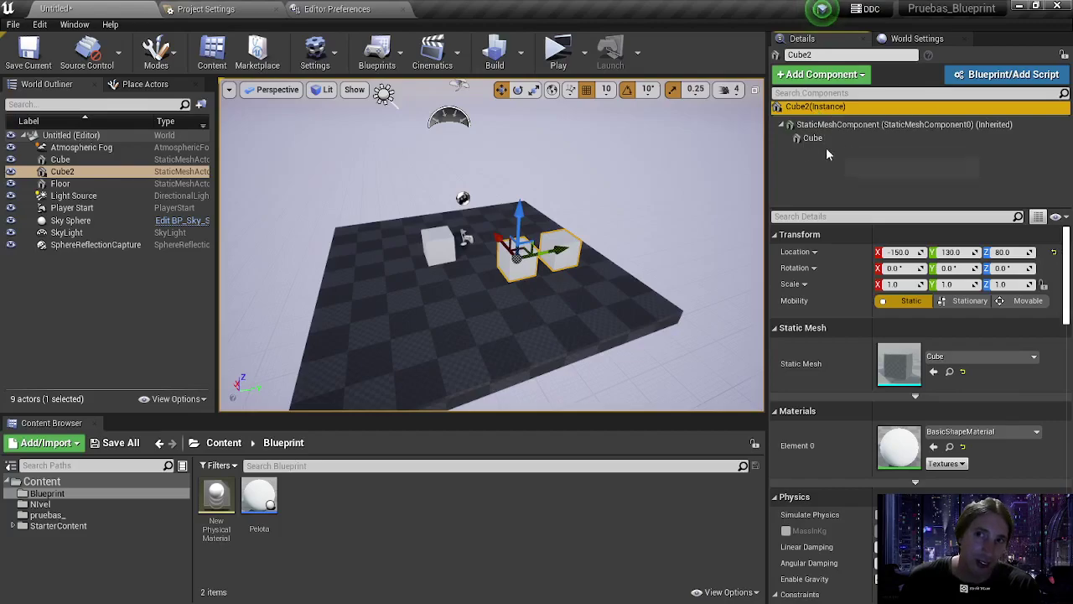
pyautogui.click(857, 126)
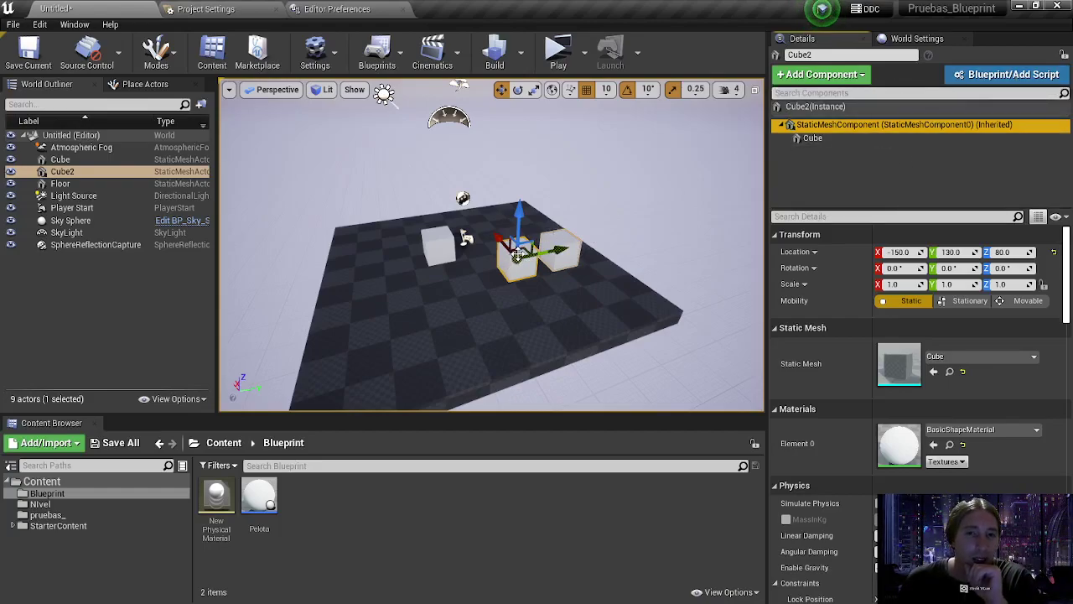
# - Convert Cube2 into a Blueprint named tutorial_cubo in /Game/Blueprint, as a new subclass of StaticMeshActor, and return to the level editor
pyautogui.moveTo(75, 172); pyautogui.dragTo(381, 536)
pyautogui.moveTo(63, 172); pyautogui.dragTo(347, 541)
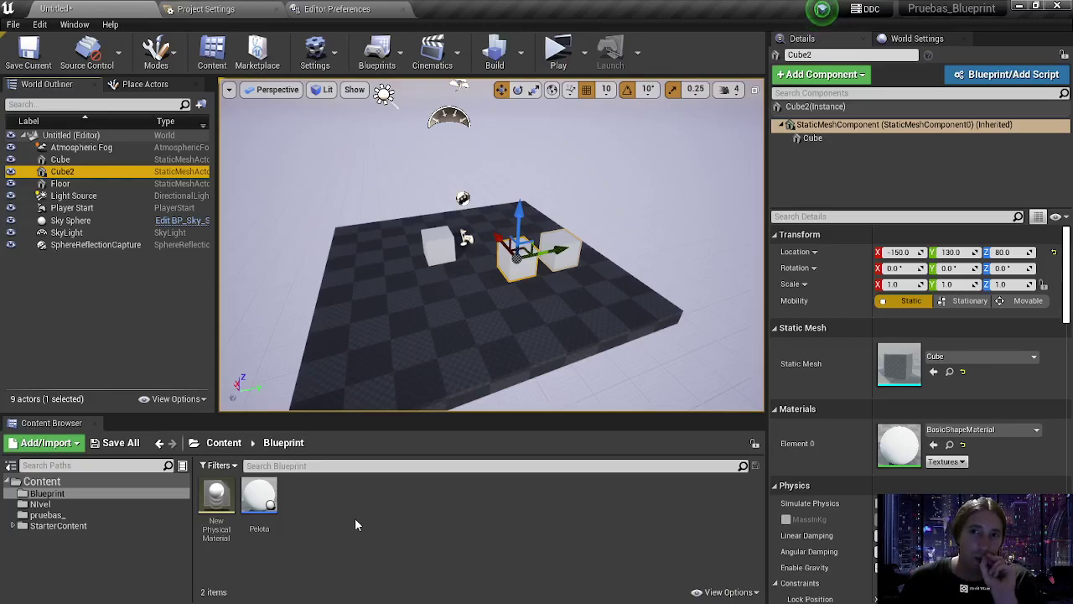
pyautogui.click(1012, 75)
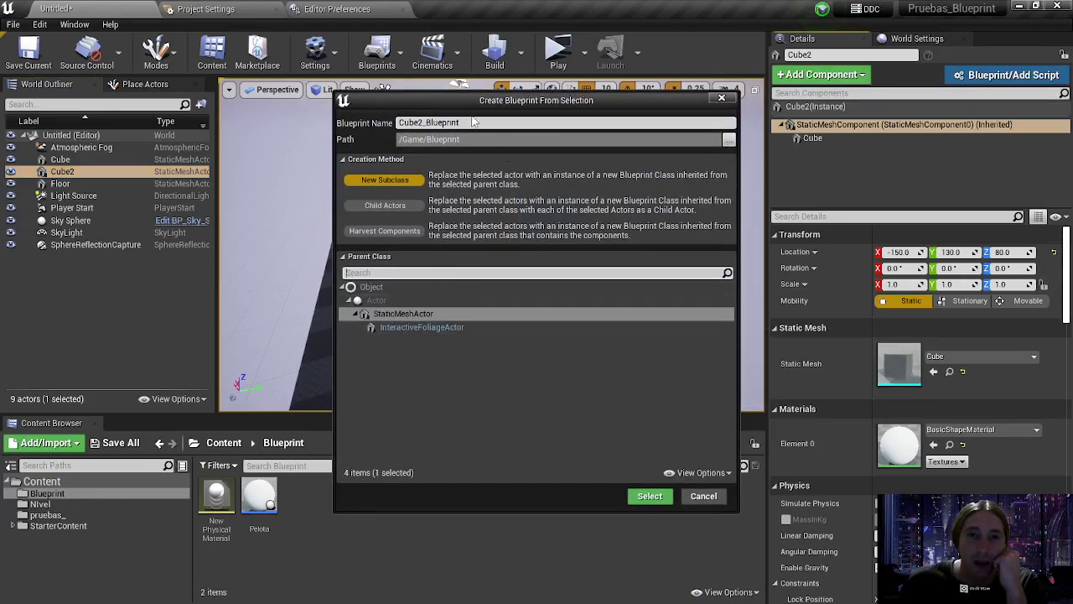
pyautogui.doubleClick(428, 122)
pyautogui.moveTo(429, 122); pyautogui.dragTo(387, 122)
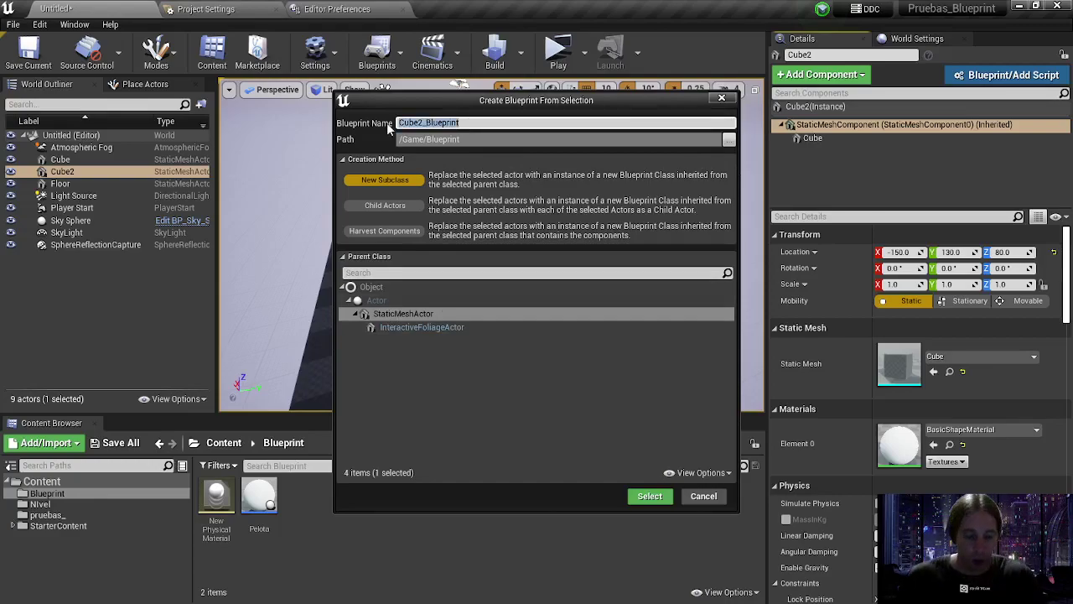
pyautogui.write('tutorial_cubo')
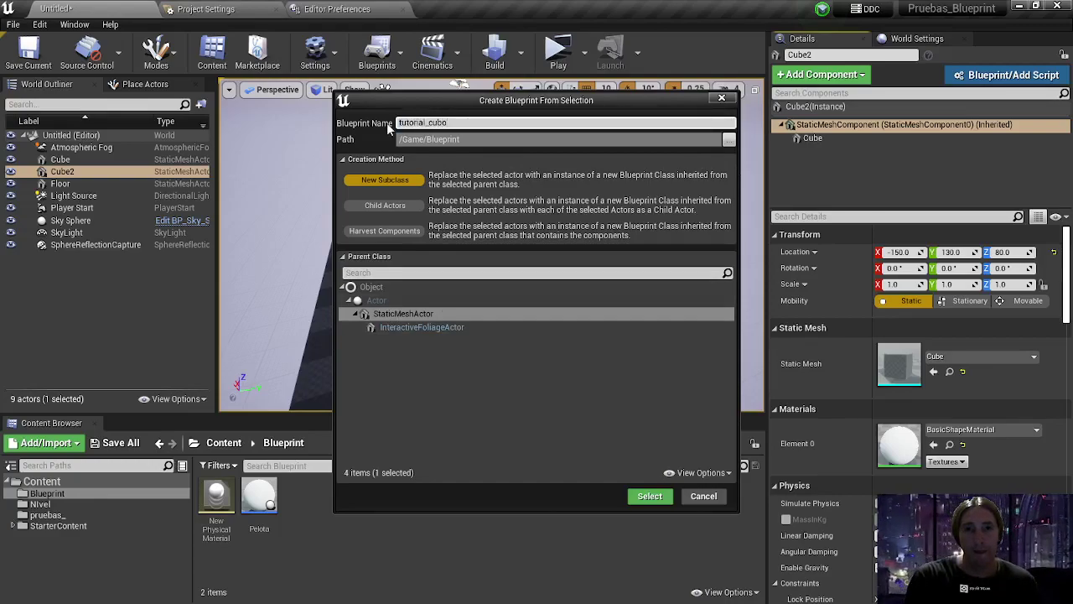
pyautogui.click(649, 496)
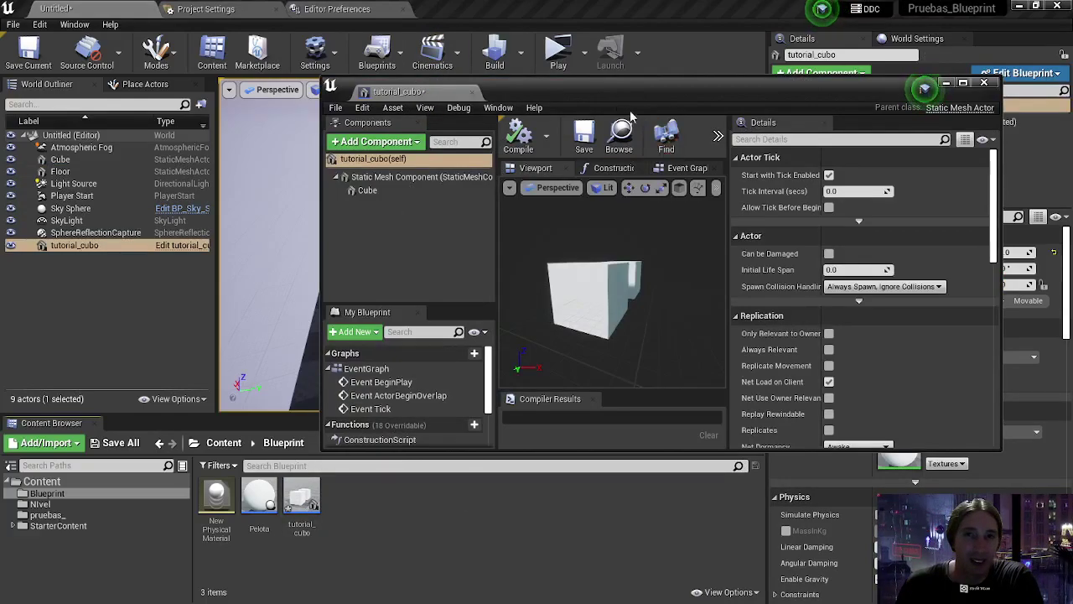
pyautogui.click(391, 467)
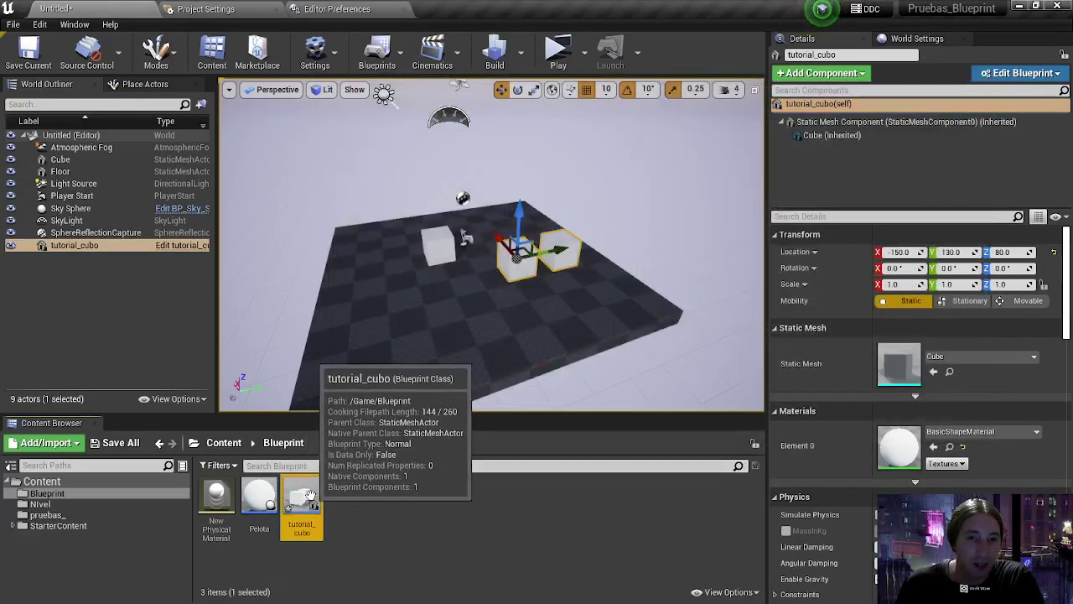
# - Start a new Blueprint class to browse the common and full parent class lists, then cancel it
pyautogui.rightClick(447, 545)
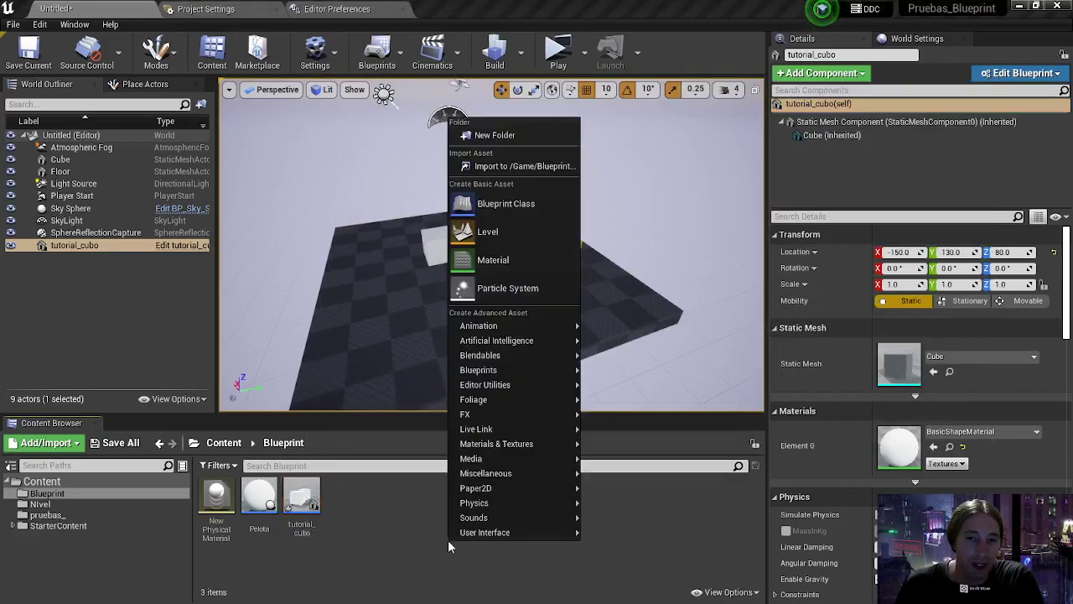
pyautogui.click(535, 203)
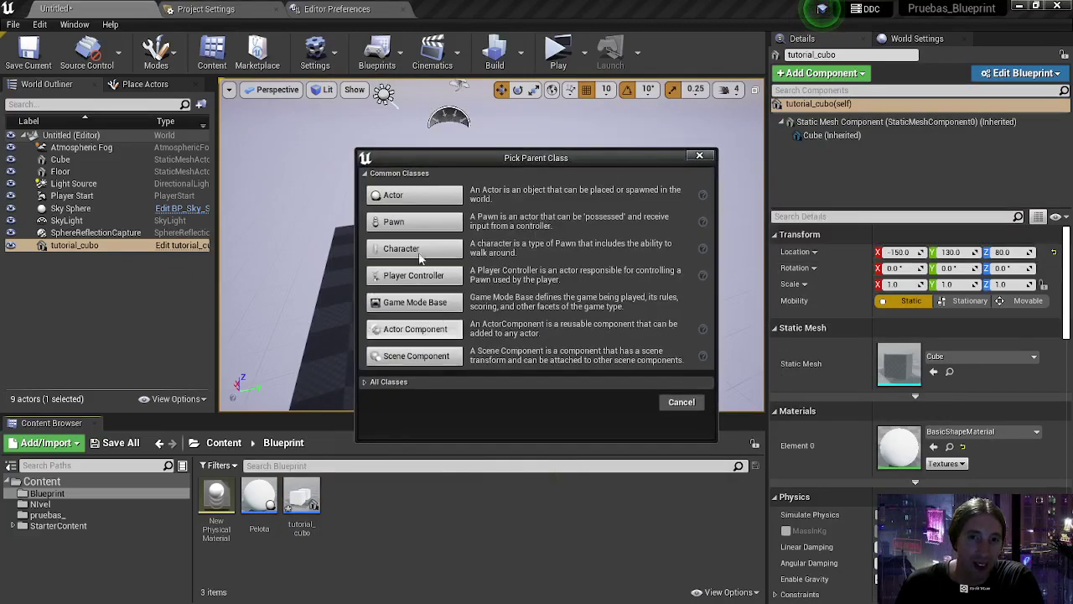
pyautogui.click(366, 385)
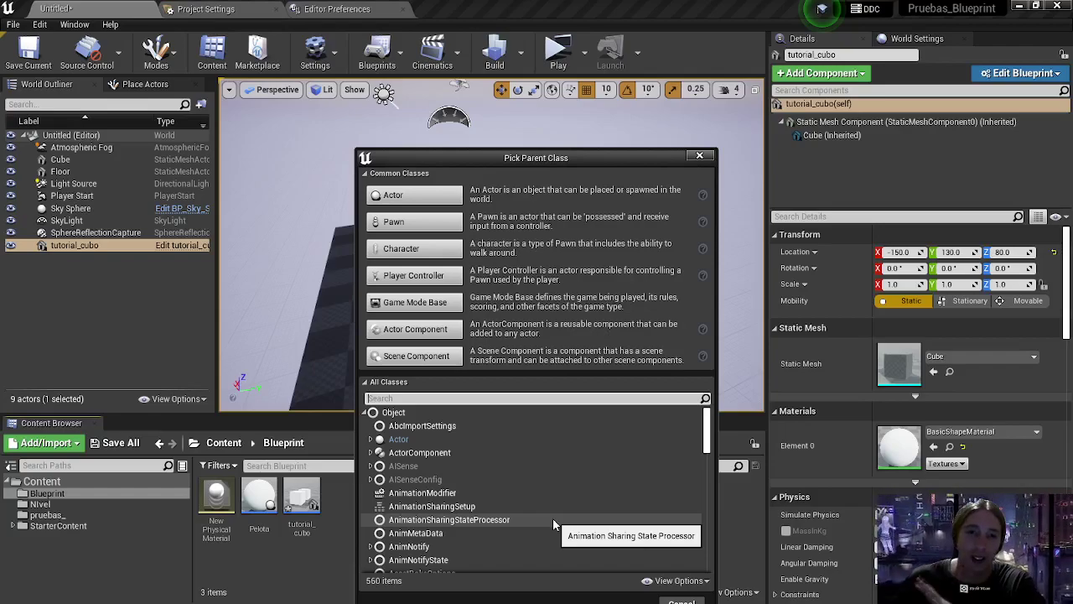
pyautogui.scroll(-10, 552, 508)
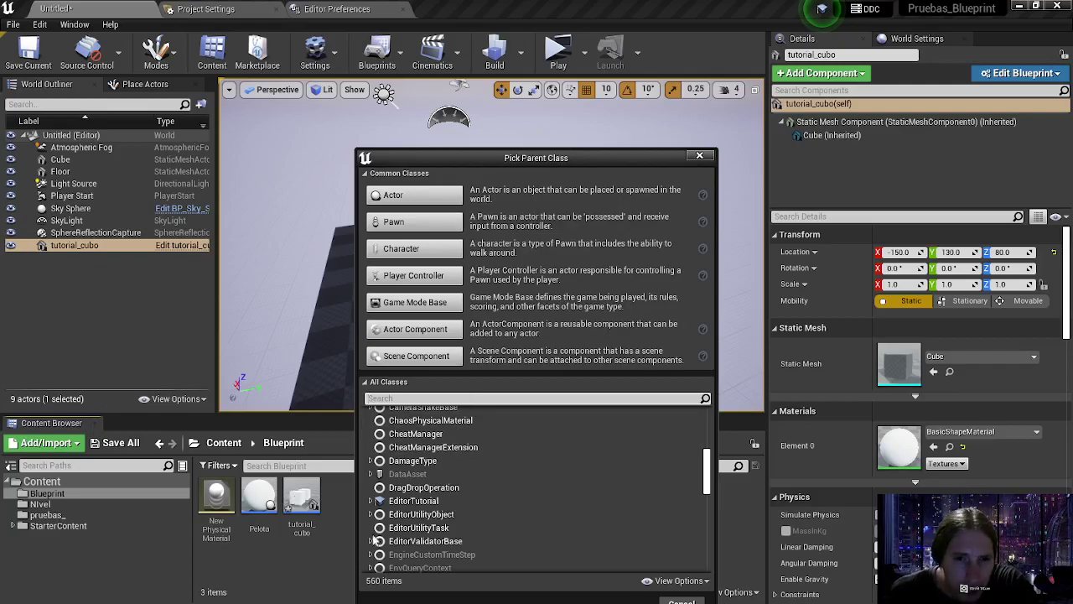
pyautogui.click(701, 156)
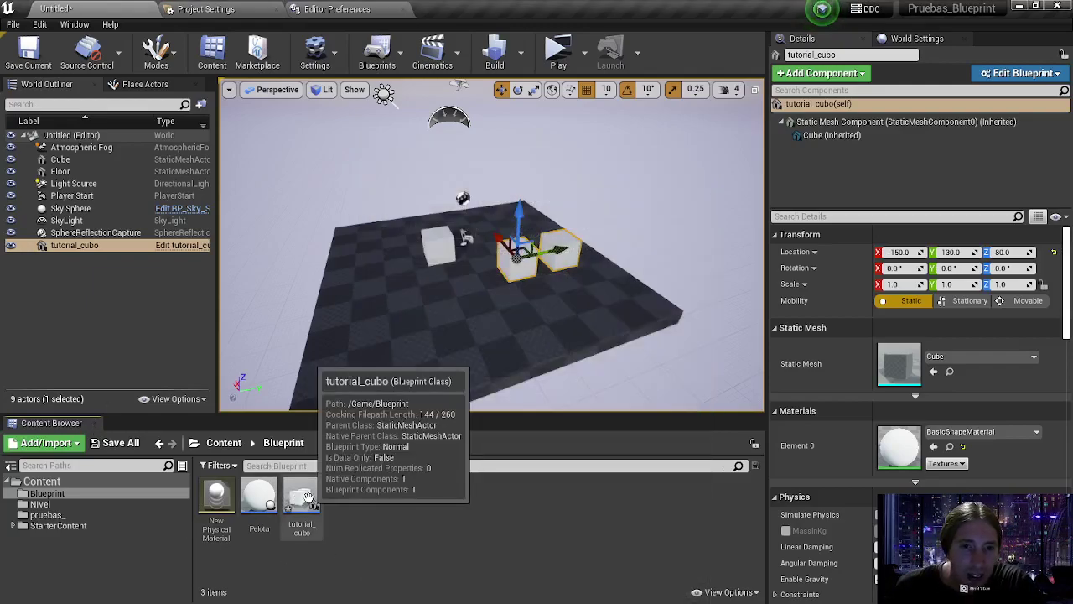
# - Search the parent classes for a new Blueprint class for "staticmeshact", then close the class picker without creating anything
pyautogui.rightClick(373, 510)
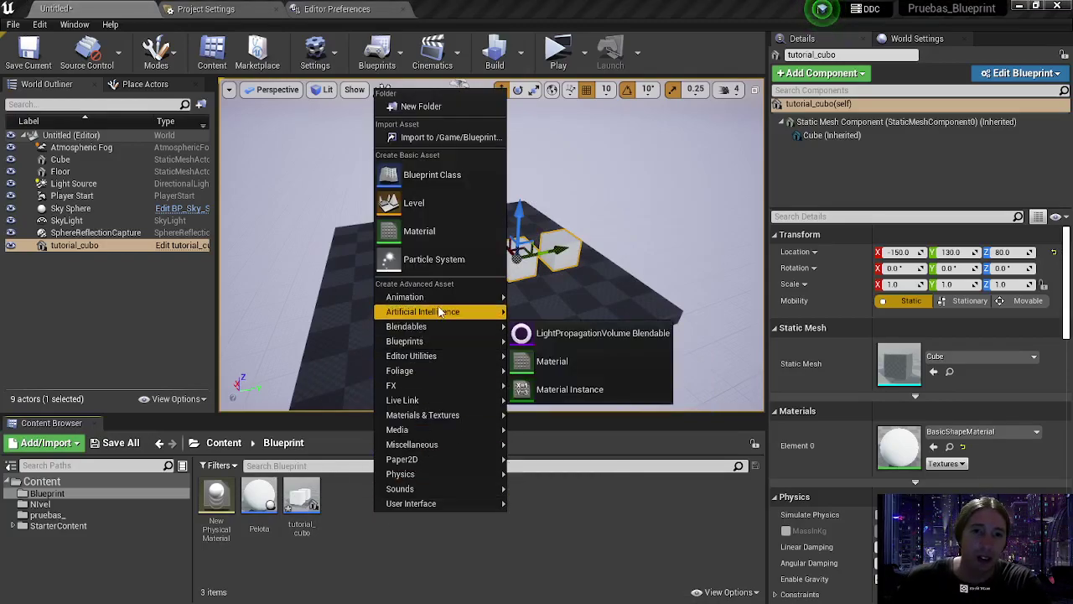
pyautogui.click(431, 173)
pyautogui.write('staticmesh')
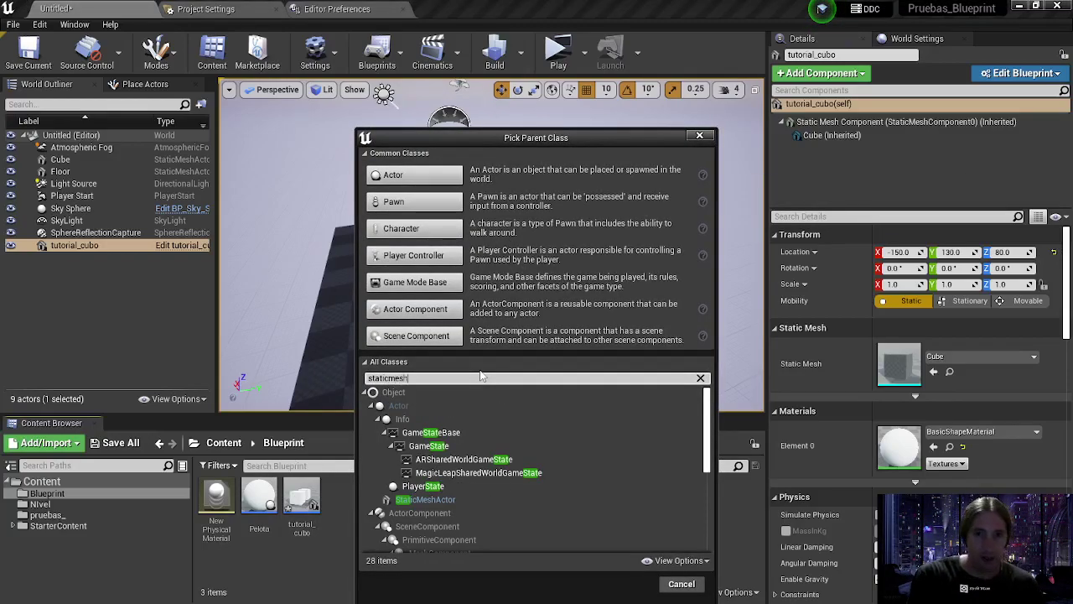
pyautogui.write('act')
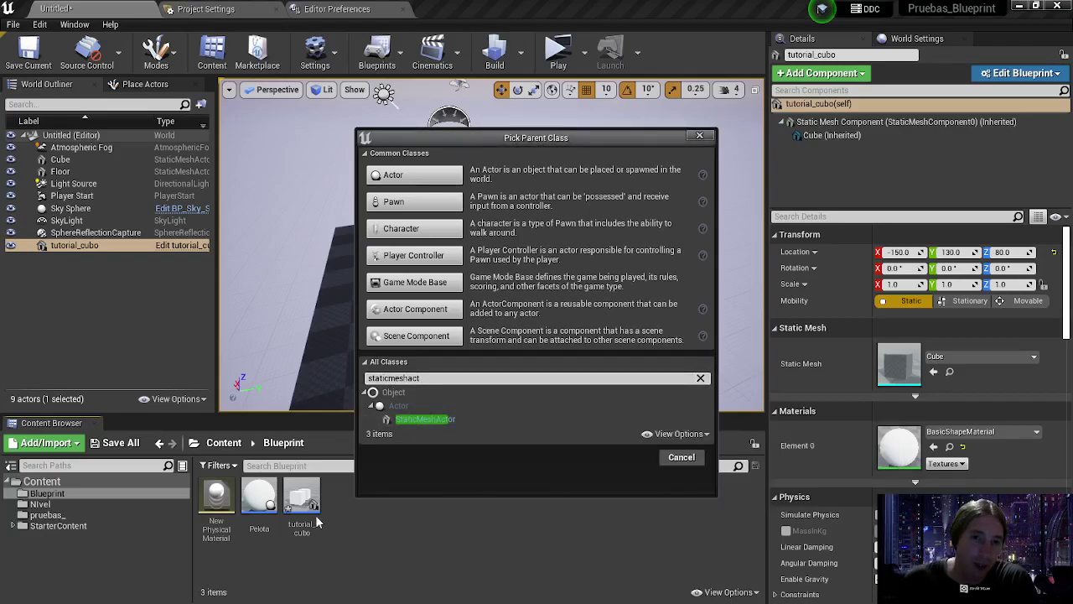
pyautogui.click(699, 135)
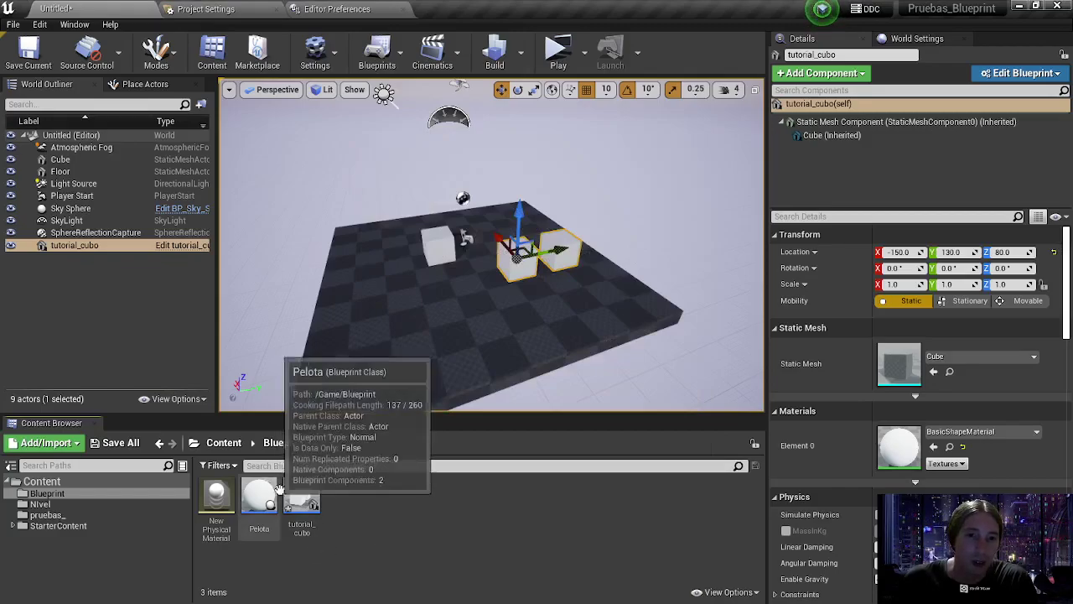
# - Open the tutorial_cubo Blueprint for editing, dock it alongside the main editor's documents and widen its event graph
pyautogui.doubleClick(302, 498)
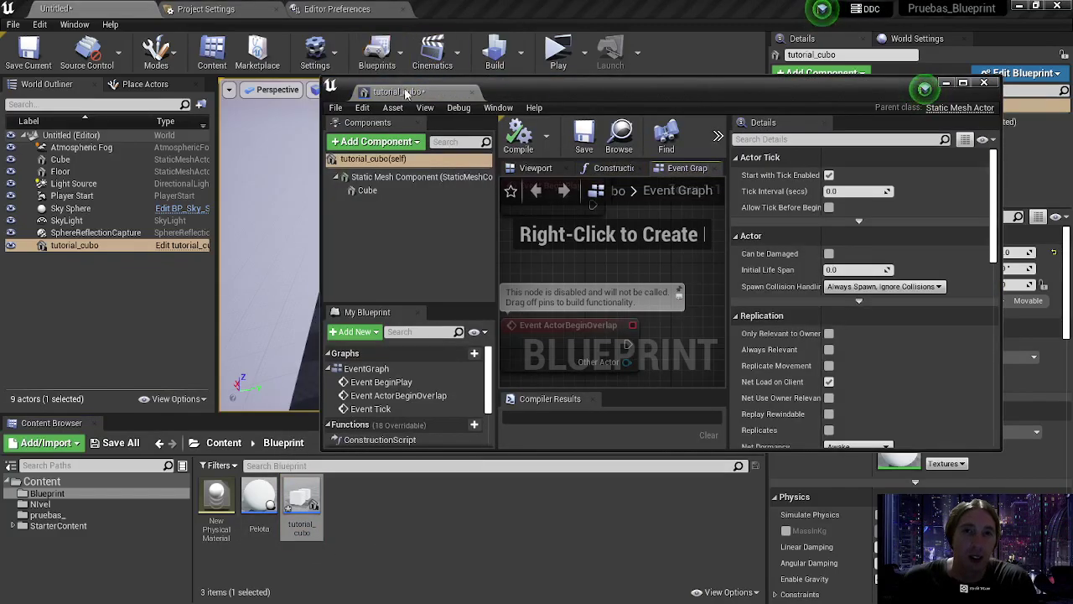
pyautogui.moveTo(515, 88); pyautogui.dragTo(452, 10)
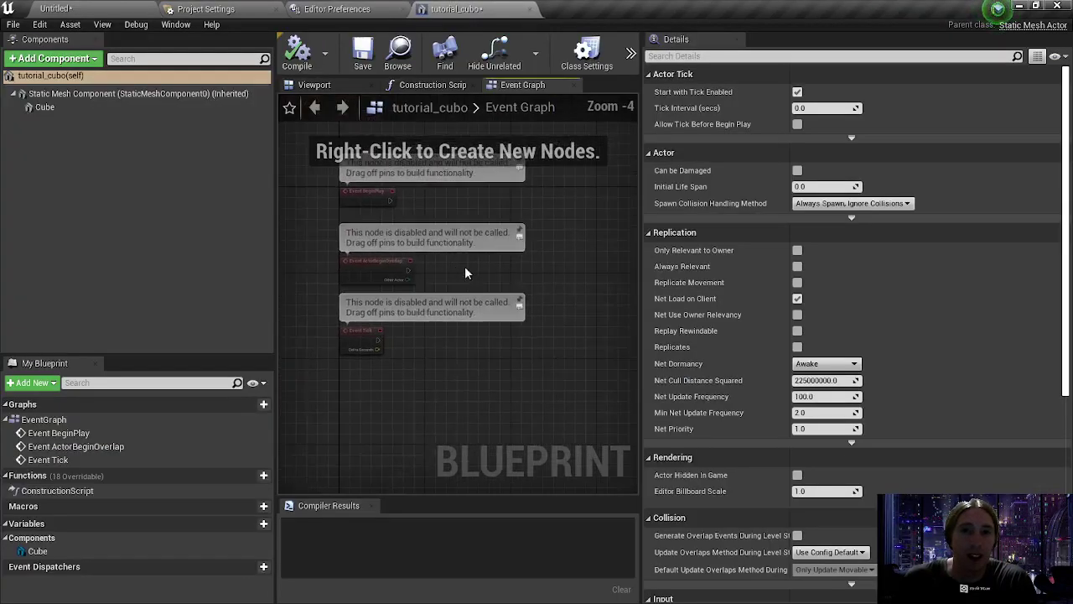
pyautogui.moveTo(641, 277); pyautogui.dragTo(841, 278)
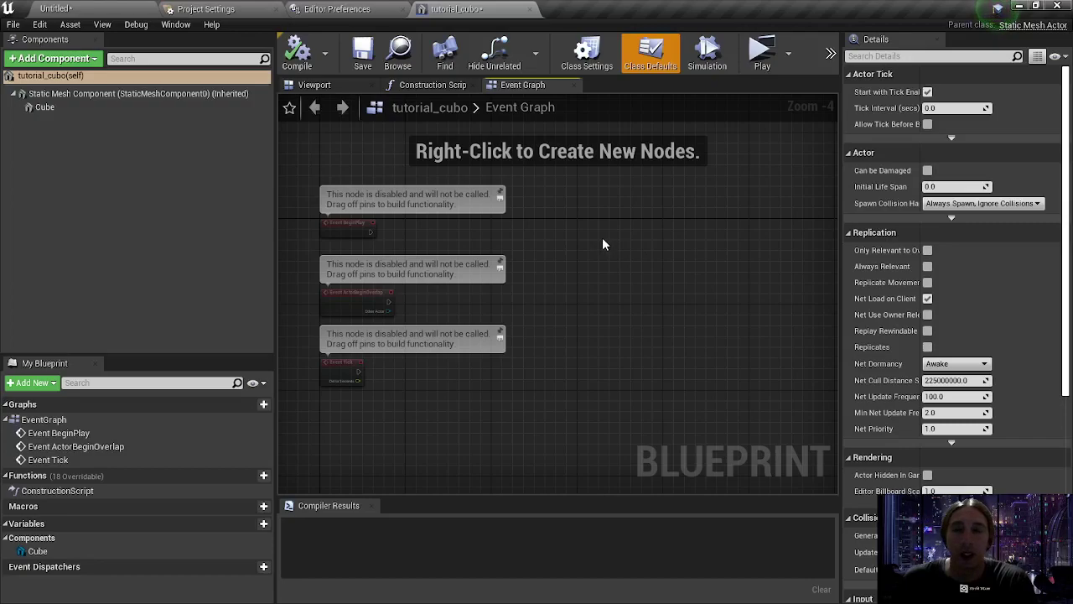
# - Add a DestroyActor node to the event graph of tutorial_cubo, in the empty area beside the default events
pyautogui.rightClick(668, 266)
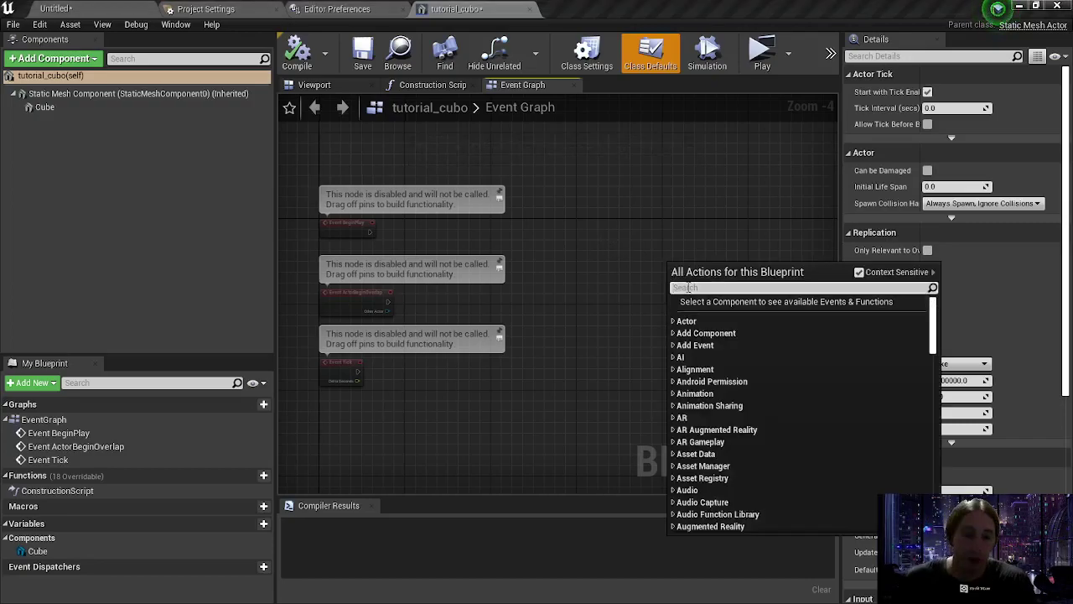
pyautogui.write('dest')
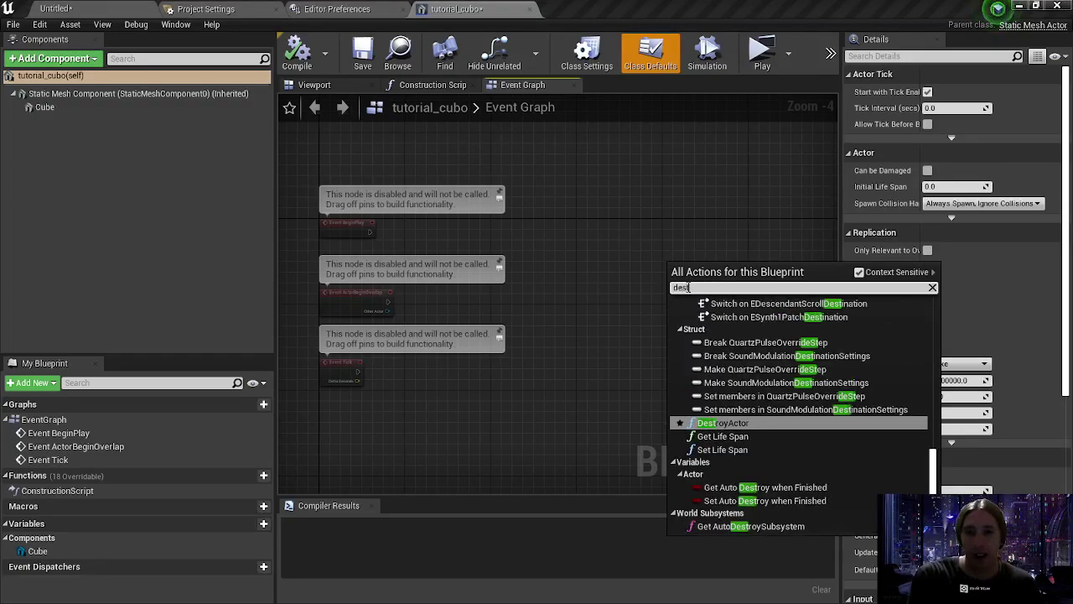
pyautogui.press('Return')
# - Inspect the BeginPlay, ActorBeginOverlap and Tick event nodes, shift the Event Tick node slightly down and left, and return to the level
pyautogui.scroll(2, 662, 394)
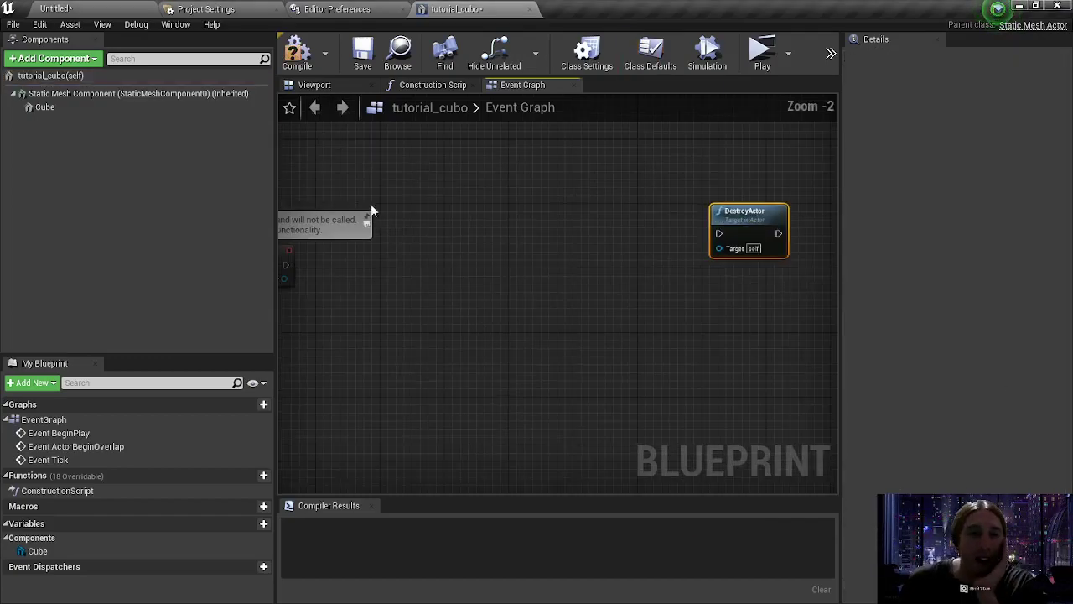
pyautogui.moveTo(375, 212); pyautogui.dragTo(590, 295, button='right')
pyautogui.click(435, 224)
pyautogui.moveTo(519, 357); pyautogui.dragTo(556, 280, button='right')
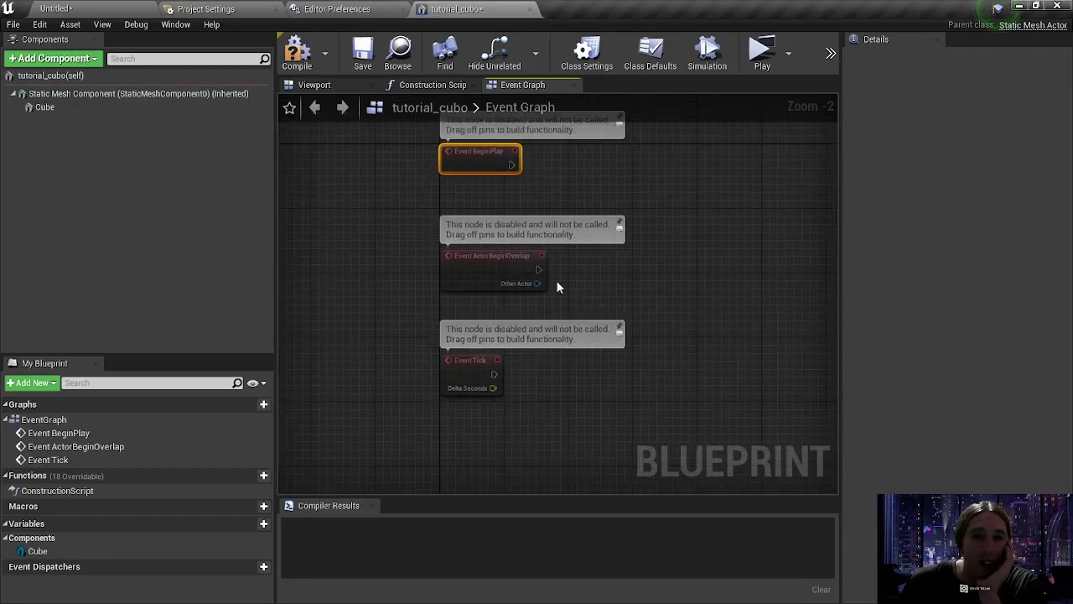
pyautogui.click(491, 266)
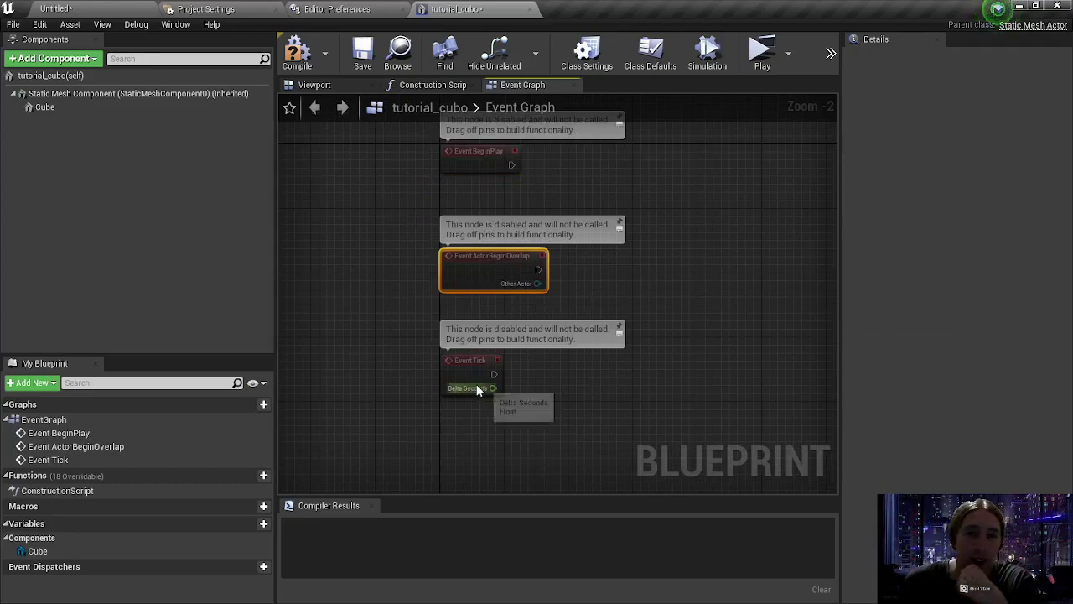
pyautogui.moveTo(473, 362); pyautogui.dragTo(464, 378)
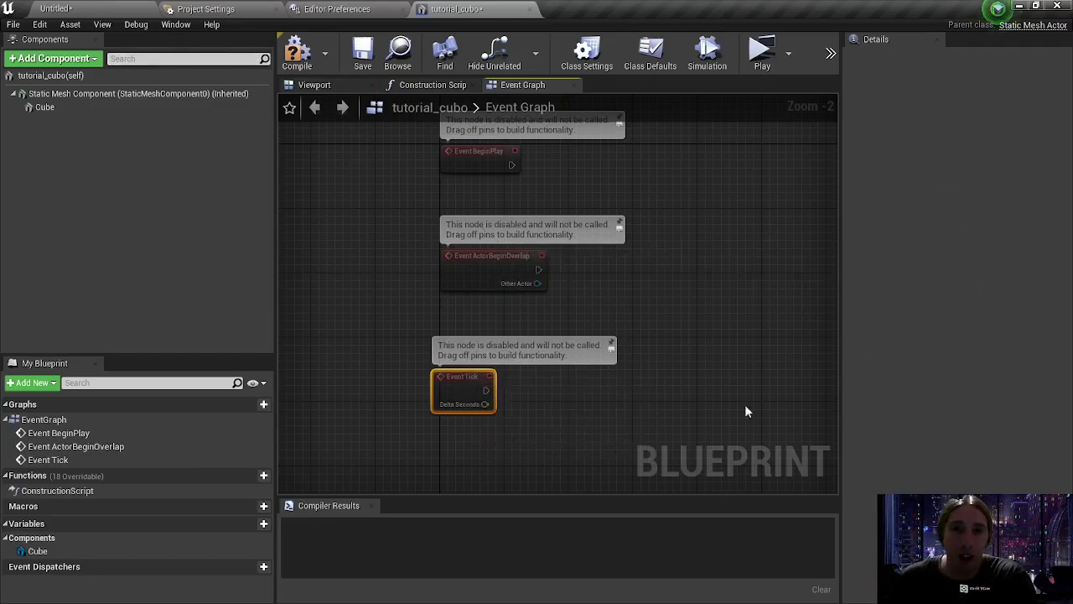
pyautogui.click(92, 8)
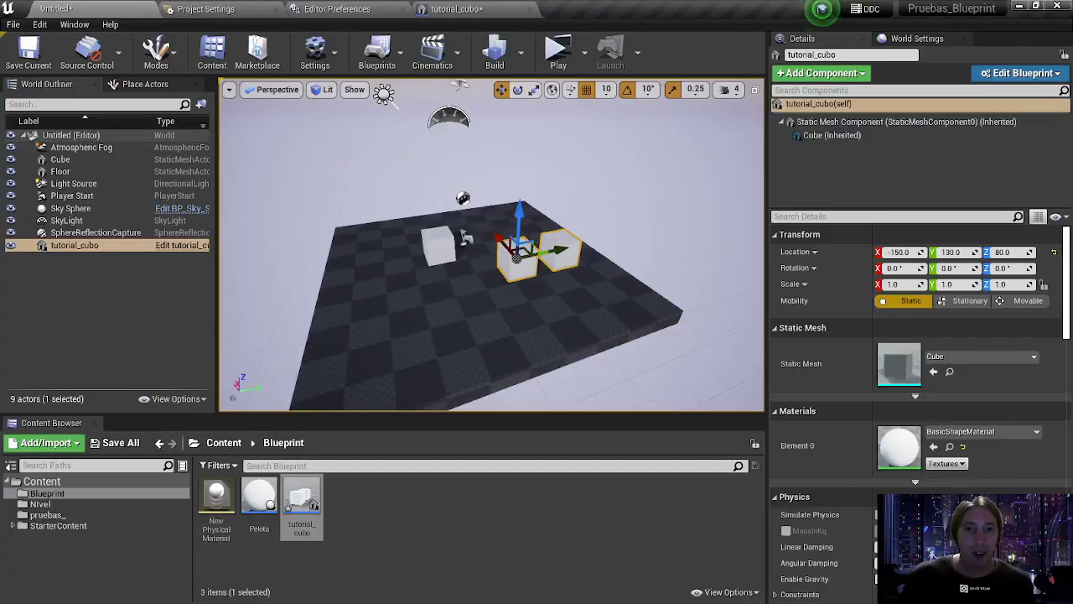
# - Switch to the Pruebas_Godot project in Godot Engine and widen the Inspector so the MeshInstance2 properties have more room
pyautogui.hotkey('alt', 'Tab')
pyautogui.press('Tab')
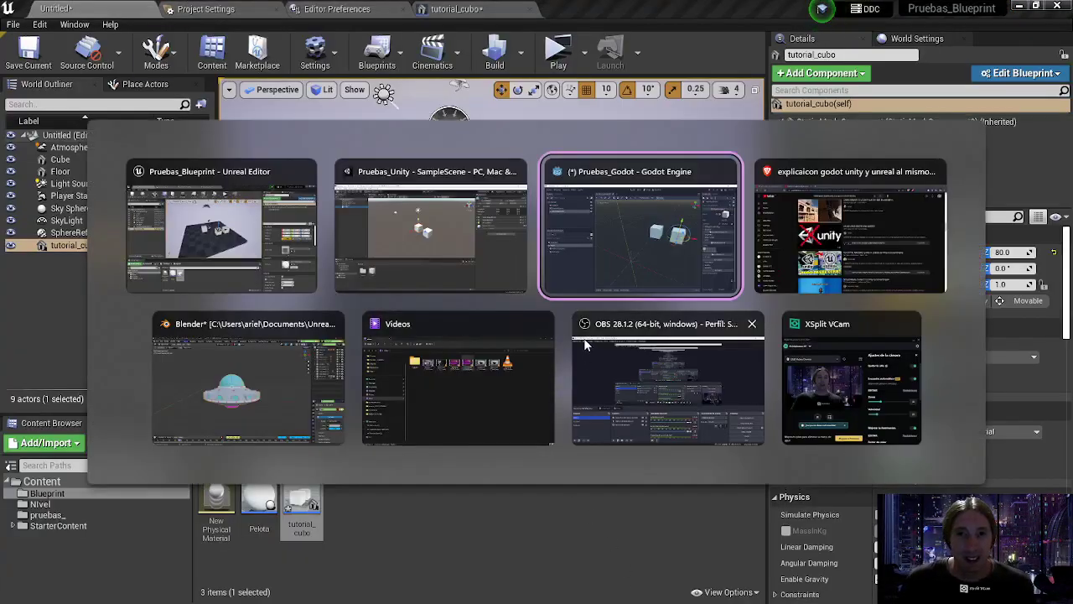
pyautogui.moveTo(433, 262); pyautogui.dragTo(399, 242, button='right')
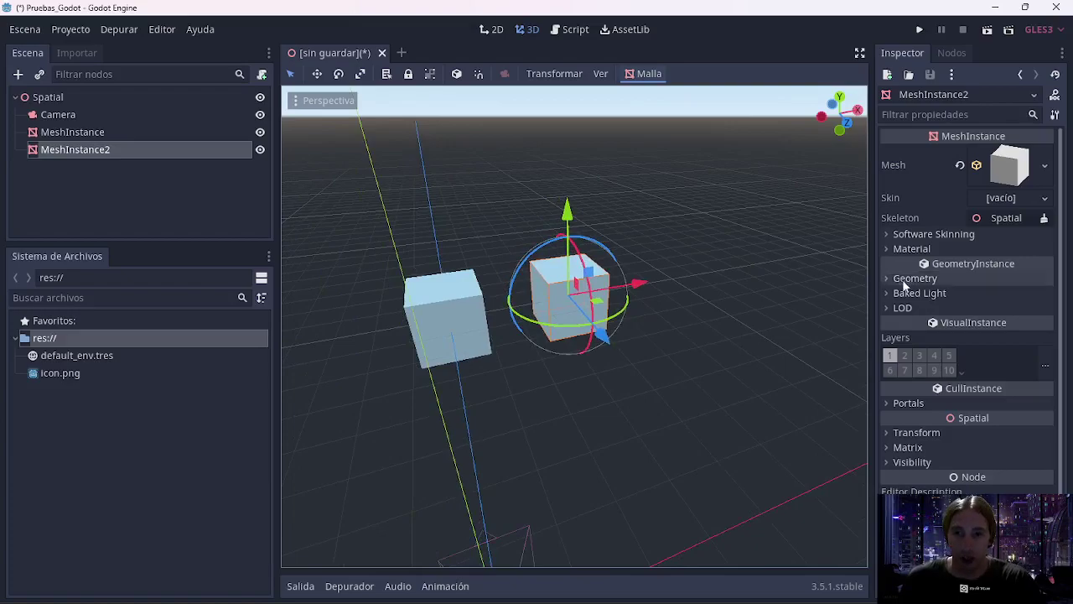
pyautogui.moveTo(873, 262); pyautogui.dragTo(786, 261)
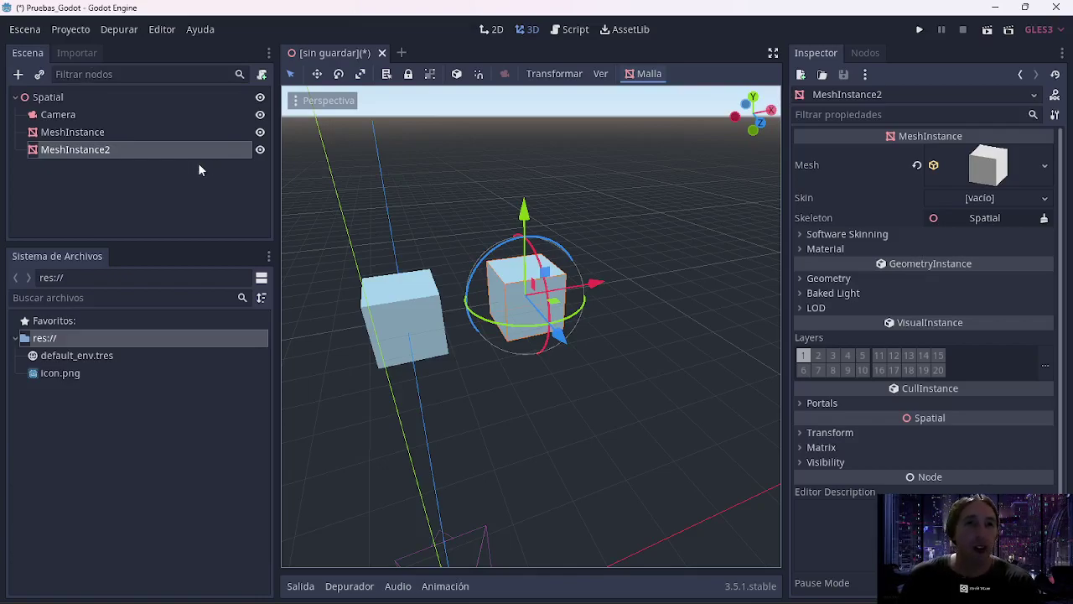
# - Try to save the Spatial root node as a scene in the project's res:// folder, then dismiss the alert
pyautogui.click(76, 101)
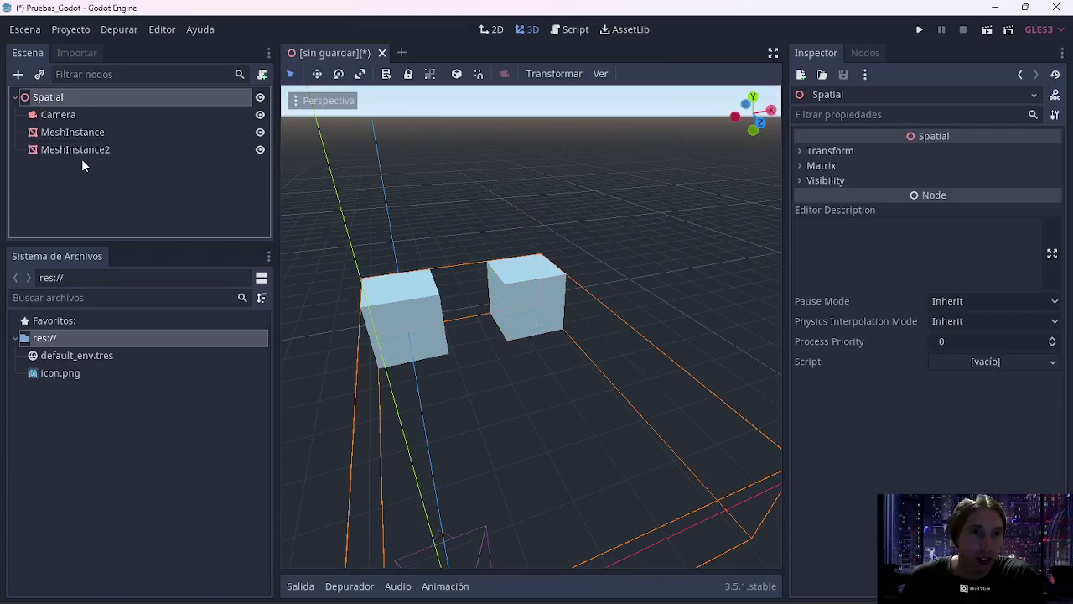
pyautogui.click(25, 29)
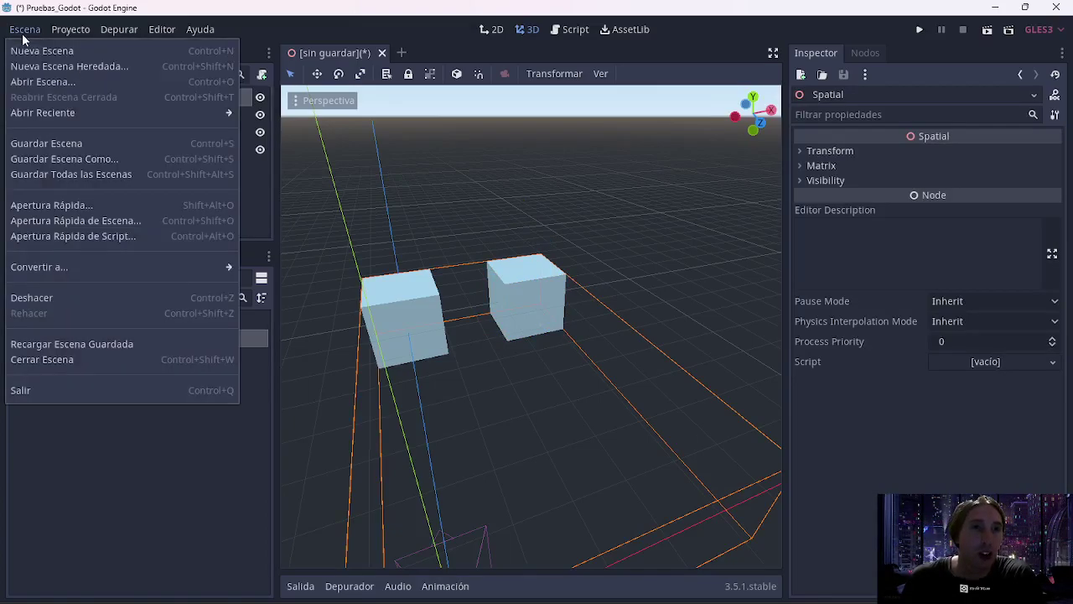
pyautogui.click(172, 492)
pyautogui.moveTo(55, 102); pyautogui.dragTo(106, 458)
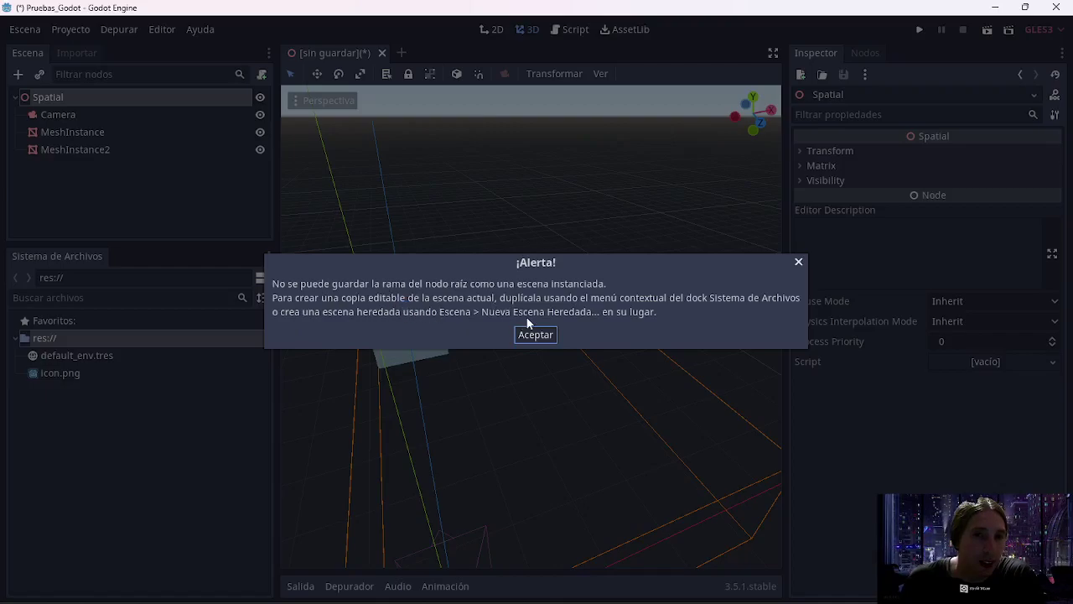
pyautogui.click(535, 336)
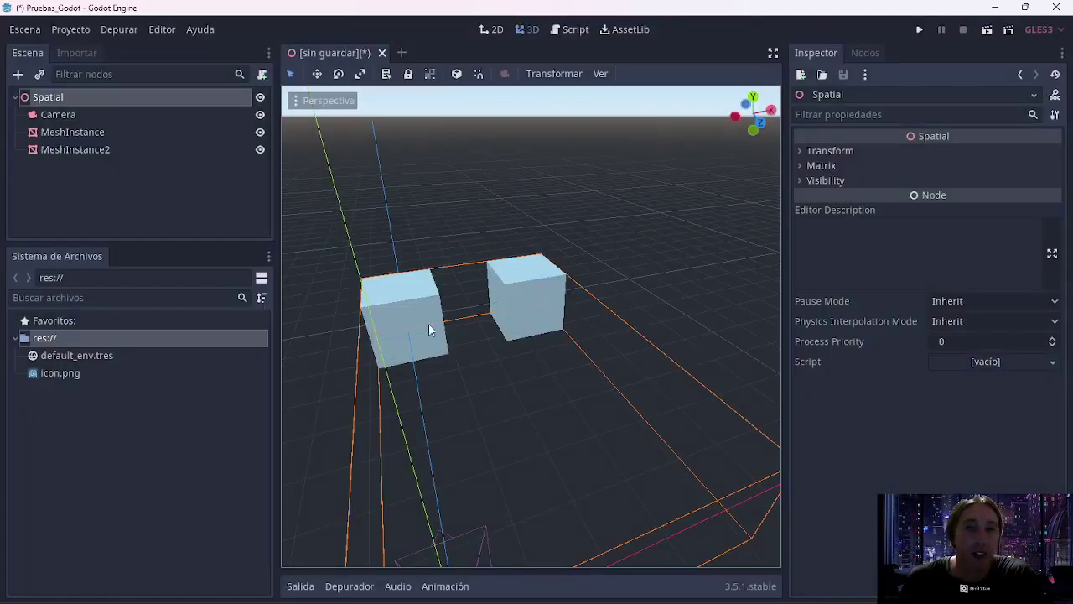
# - Create a new folder named escenas in the project's res:// directory
pyautogui.rightClick(86, 445)
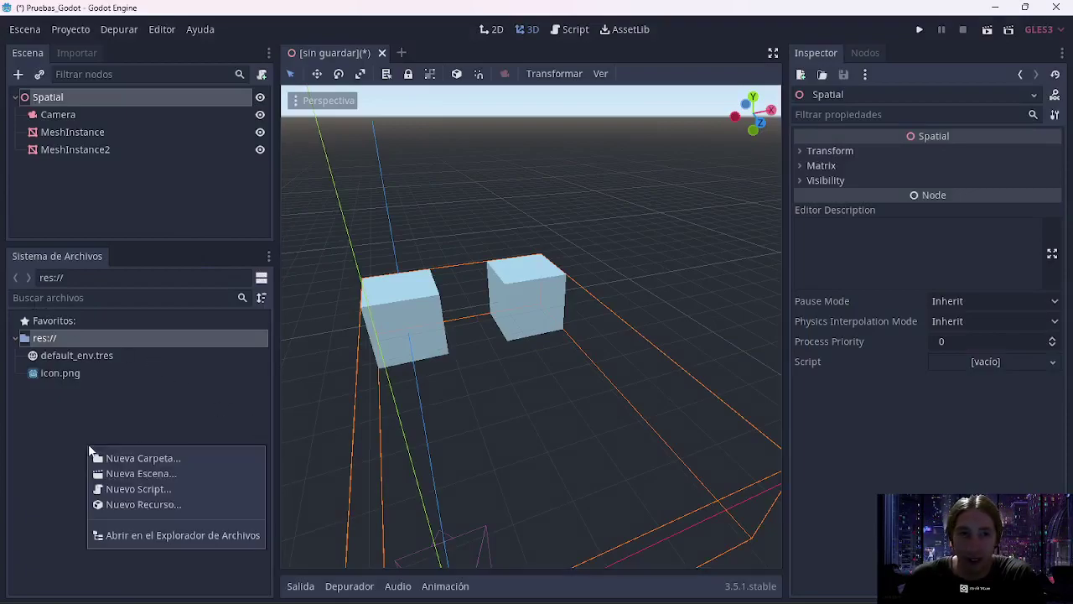
pyautogui.click(125, 458)
pyautogui.write('escenas')
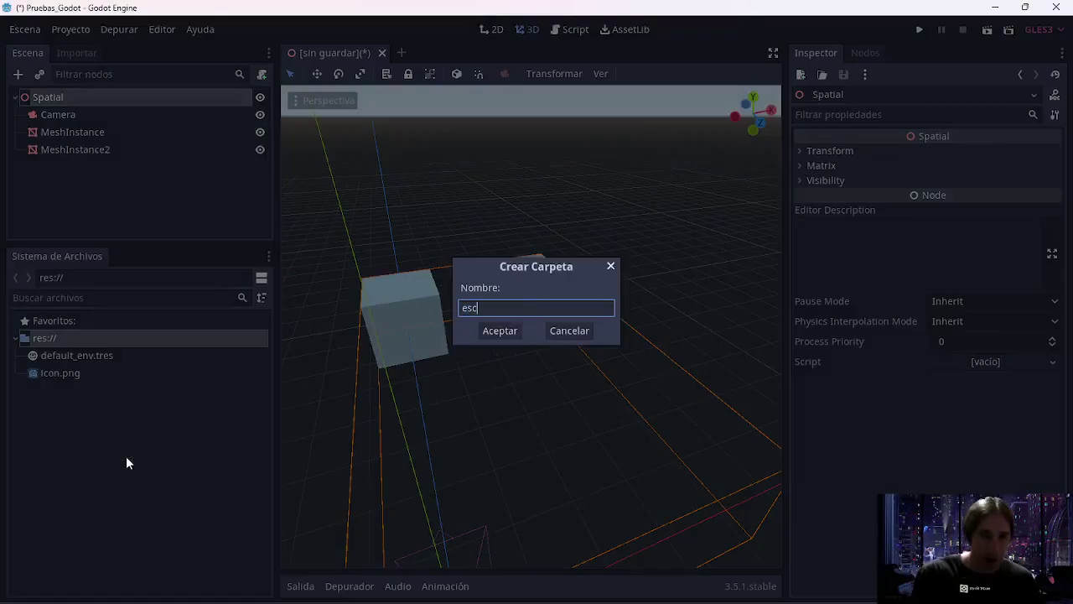
pyautogui.press('Return')
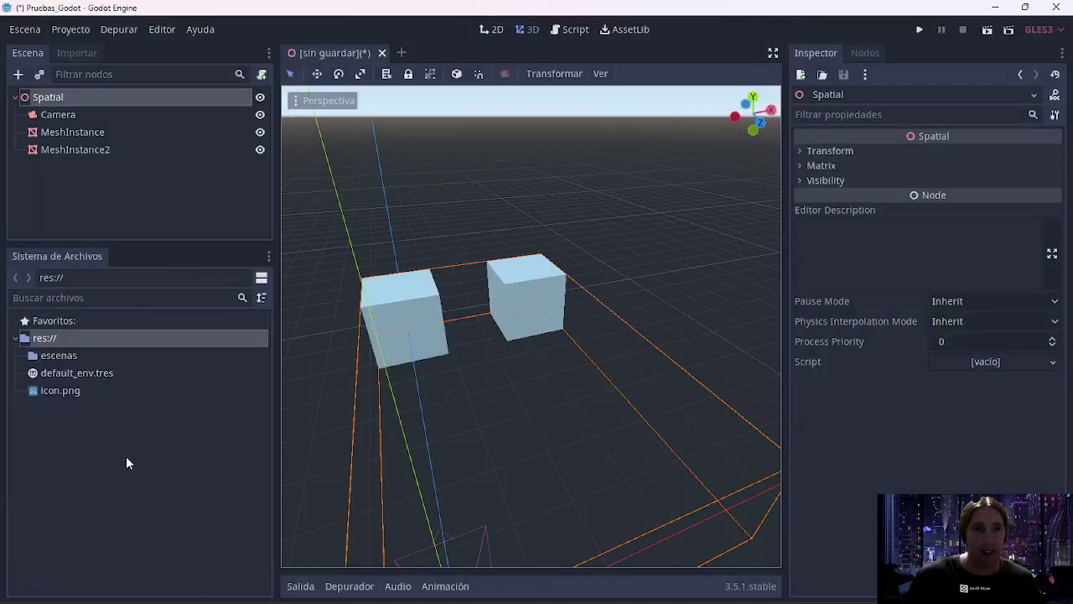
# - Try to save the Spatial root node as a scene in the escenas folder, then dismiss the alert
pyautogui.click(76, 356)
pyautogui.moveTo(51, 98); pyautogui.dragTo(73, 356)
pyautogui.click(536, 335)
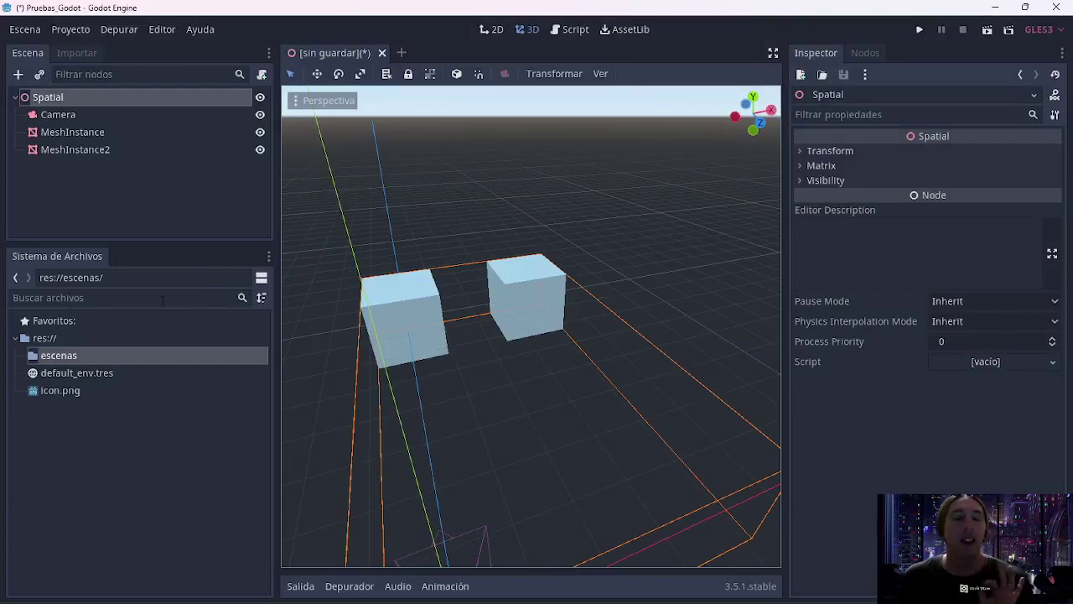
# - Save the current scene as Spatial.tscn in res://escenas, expand that folder to select the file, and save the scene again
pyautogui.click(26, 30)
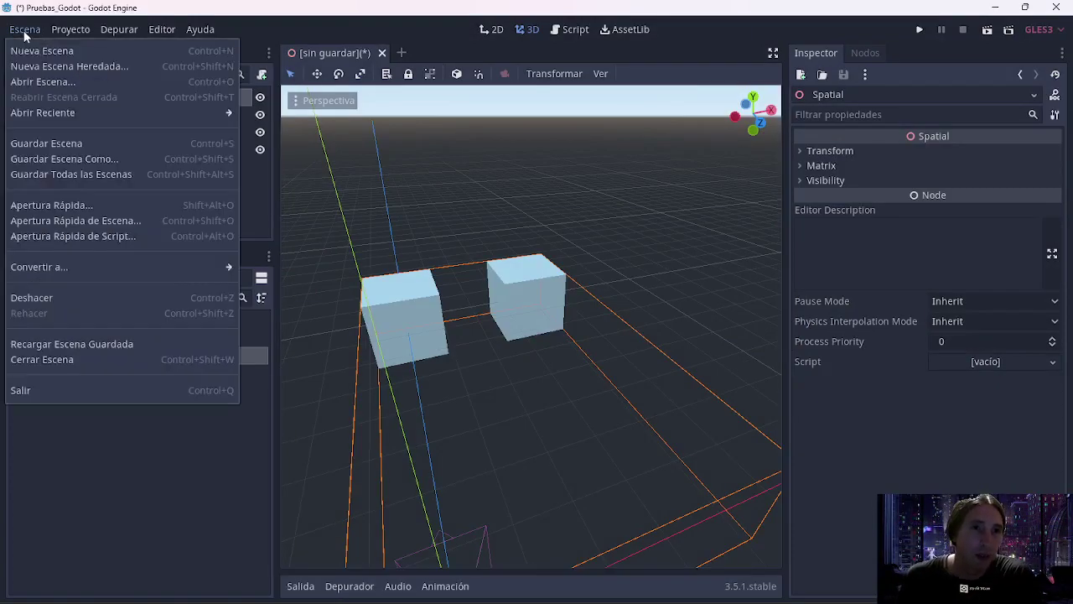
pyautogui.click(67, 159)
pyautogui.doubleClick(281, 172)
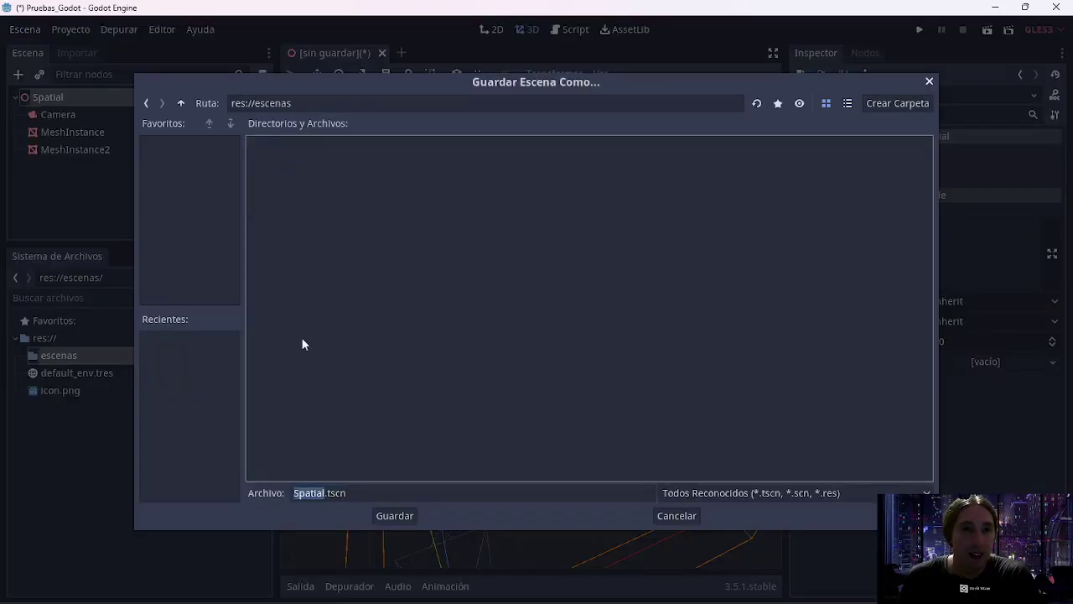
pyautogui.click(396, 515)
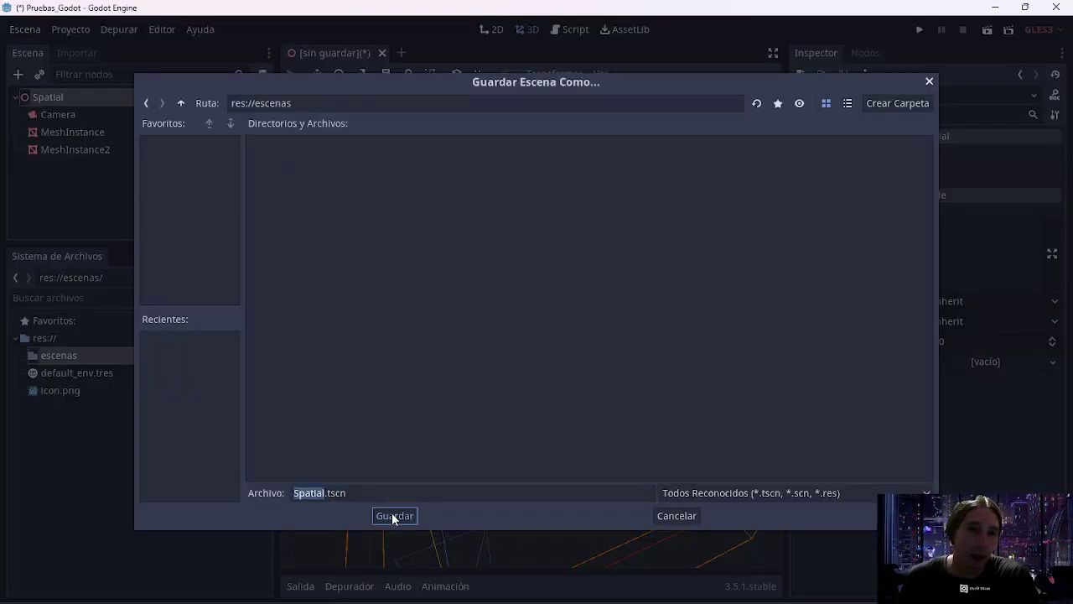
pyautogui.click(25, 355)
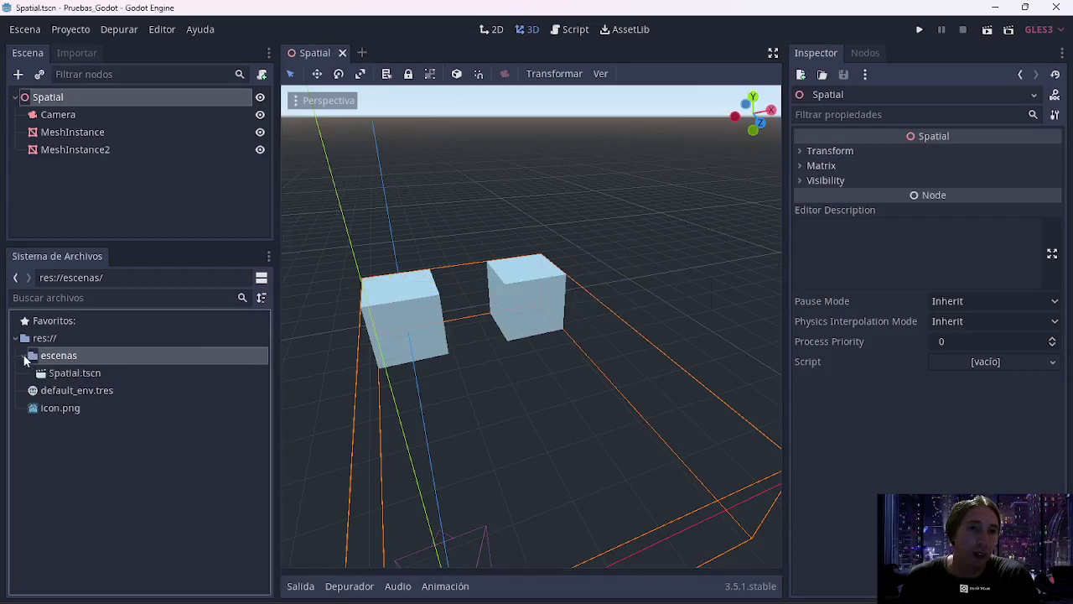
pyautogui.click(67, 373)
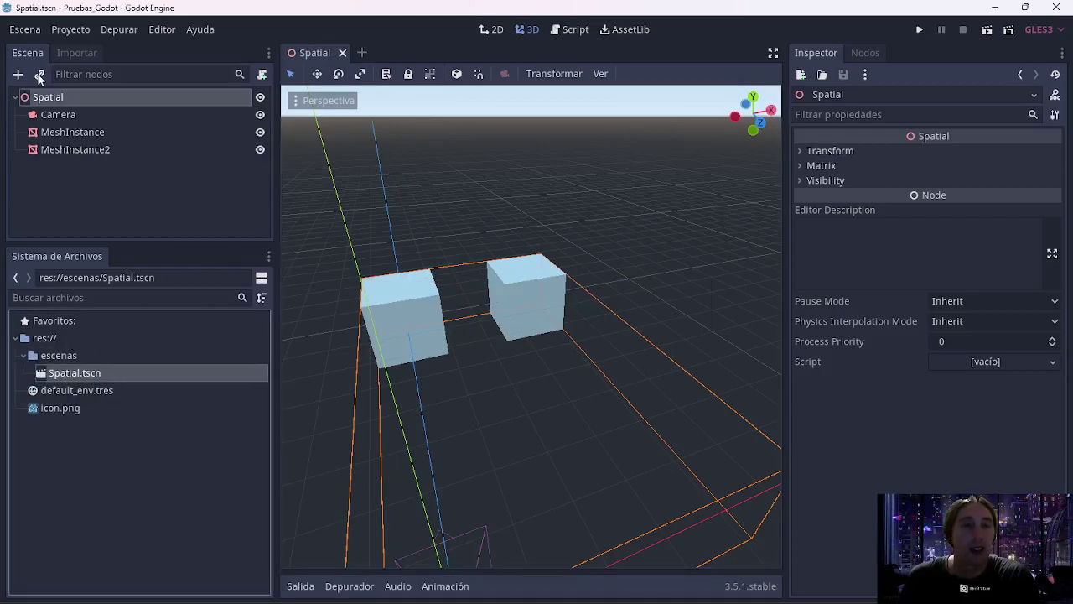
pyautogui.click(26, 29)
pyautogui.click(81, 144)
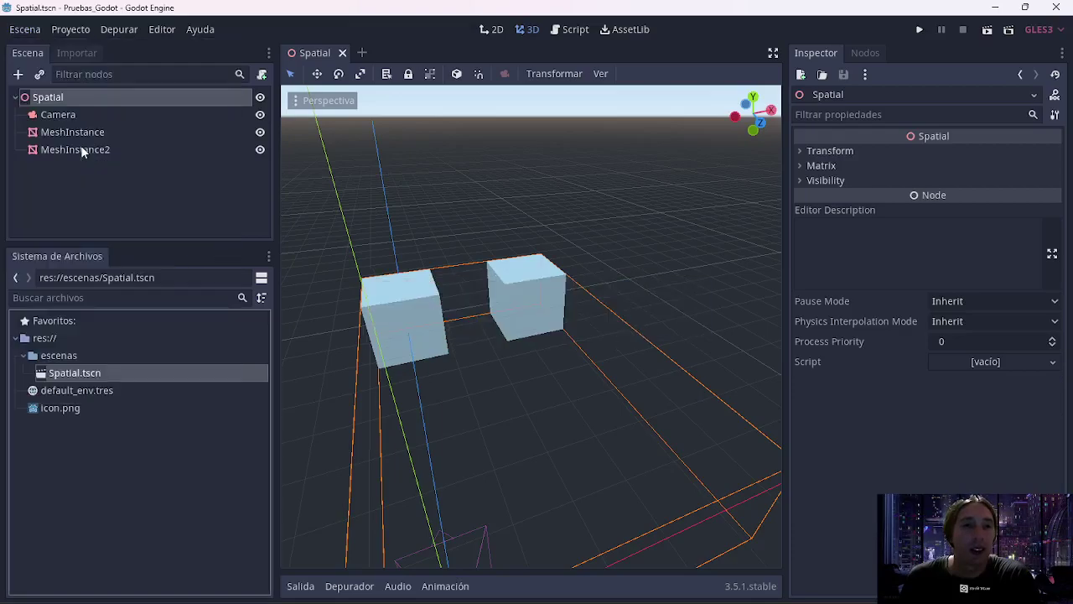
# - Create a new scene with a 3D scene root node
pyautogui.click(25, 29)
pyautogui.click(38, 48)
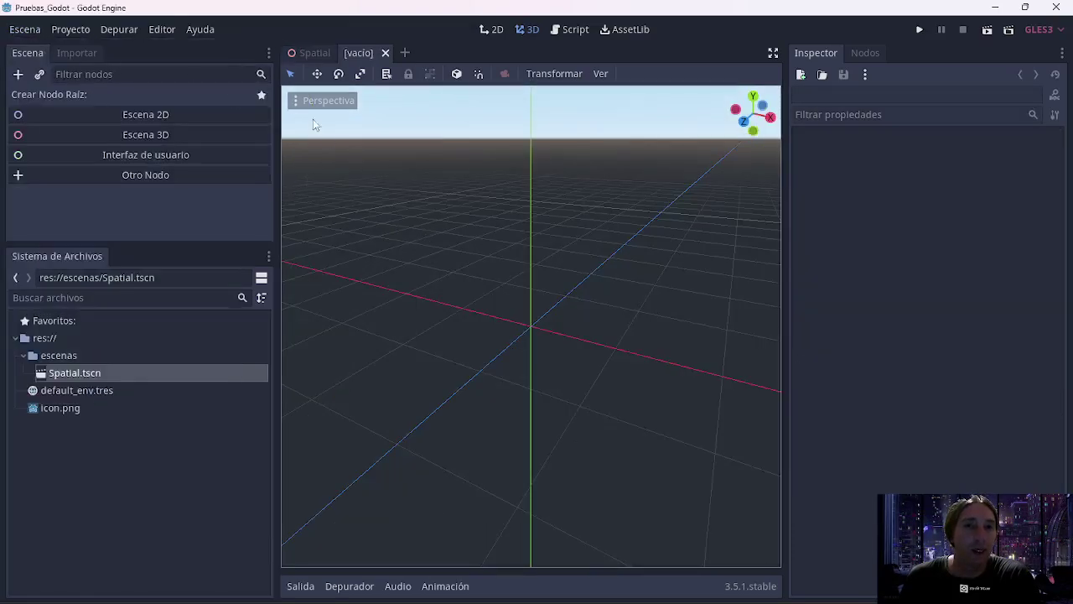
pyautogui.click(166, 132)
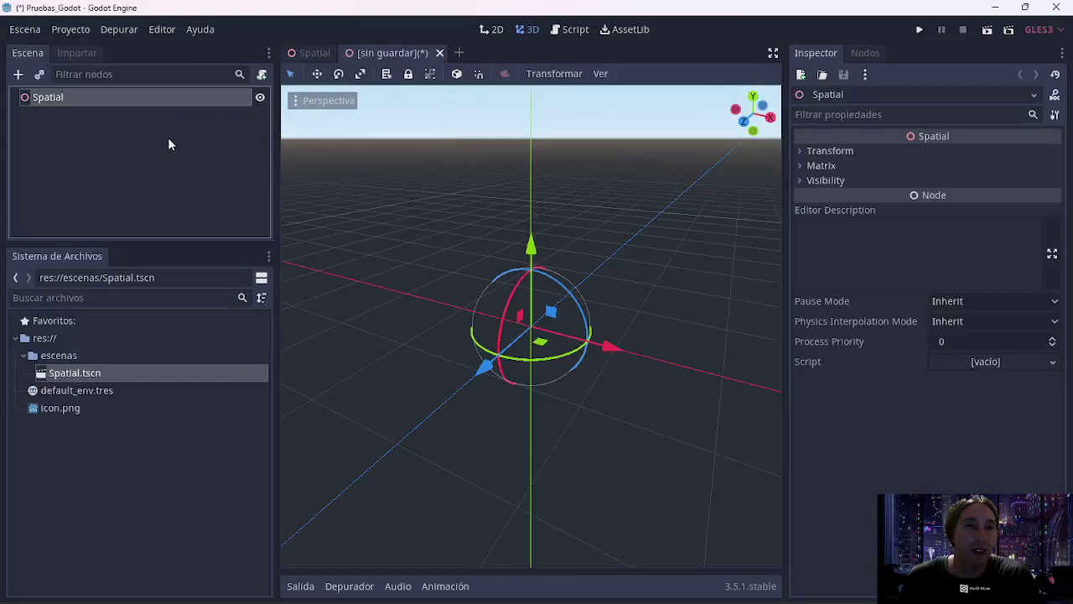
# - Add a MeshInstance node under the new scene's root and assign it a new PrismMesh
pyautogui.click(18, 75)
pyautogui.click(442, 290)
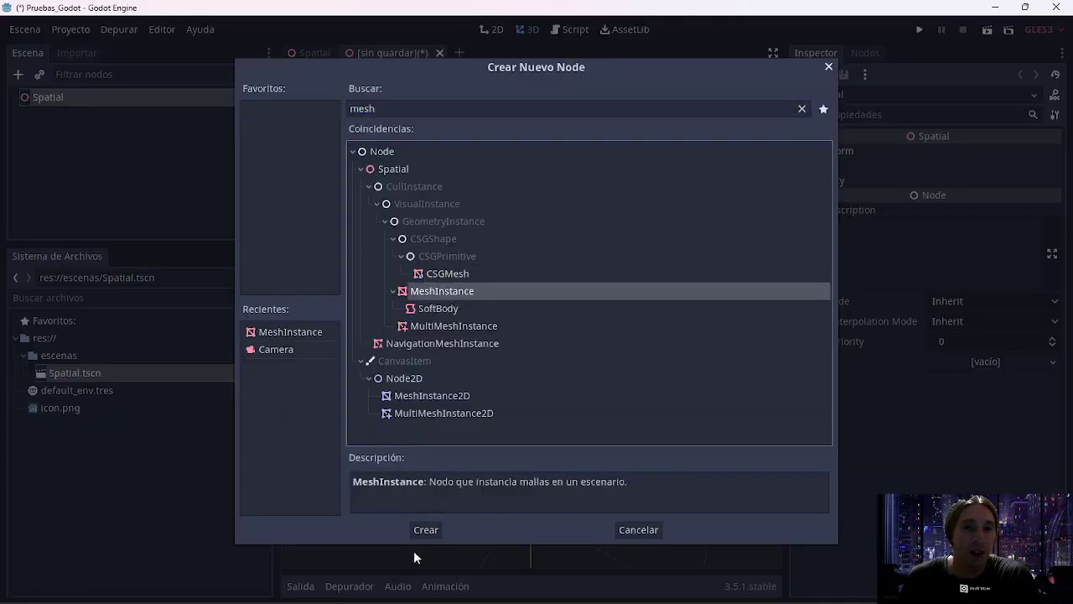
pyautogui.click(425, 529)
pyautogui.click(1018, 153)
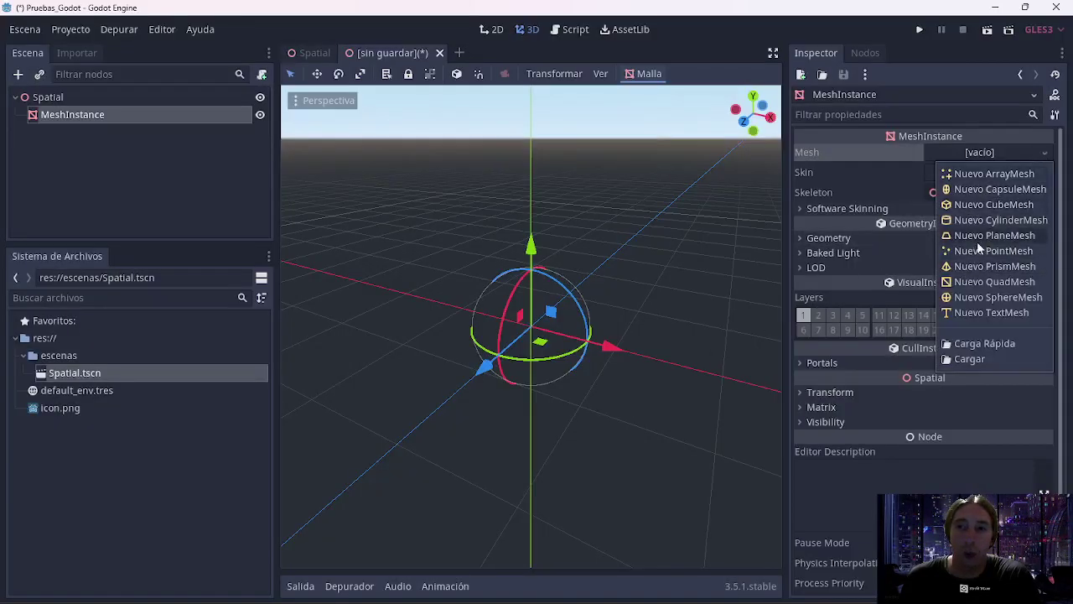
pyautogui.click(989, 266)
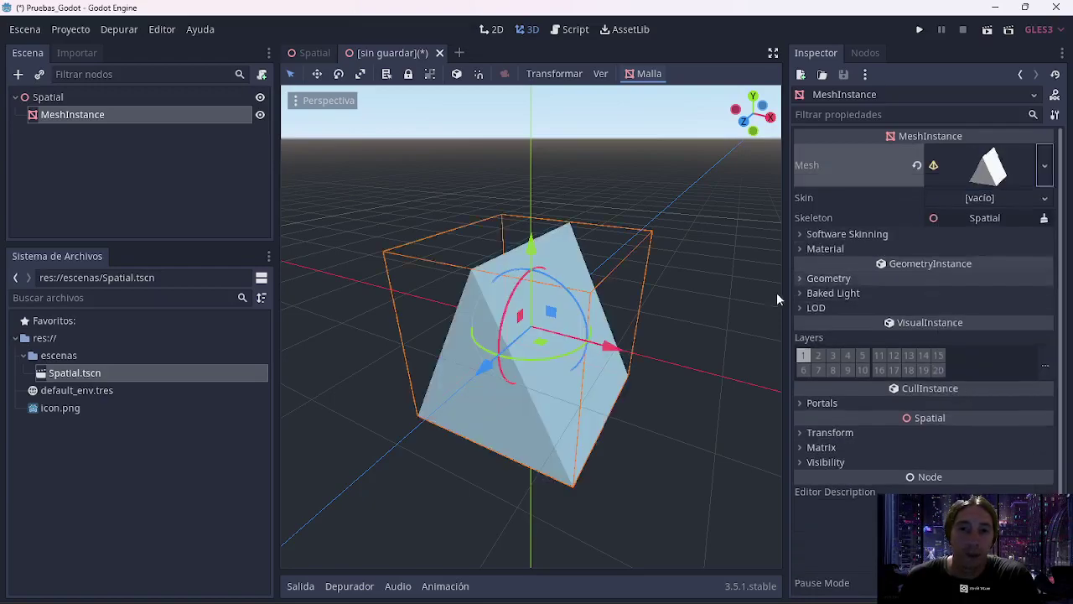
# - Rename the new scene's Spatial root node to prisma
pyautogui.click(48, 99)
pyautogui.doubleClick(48, 99)
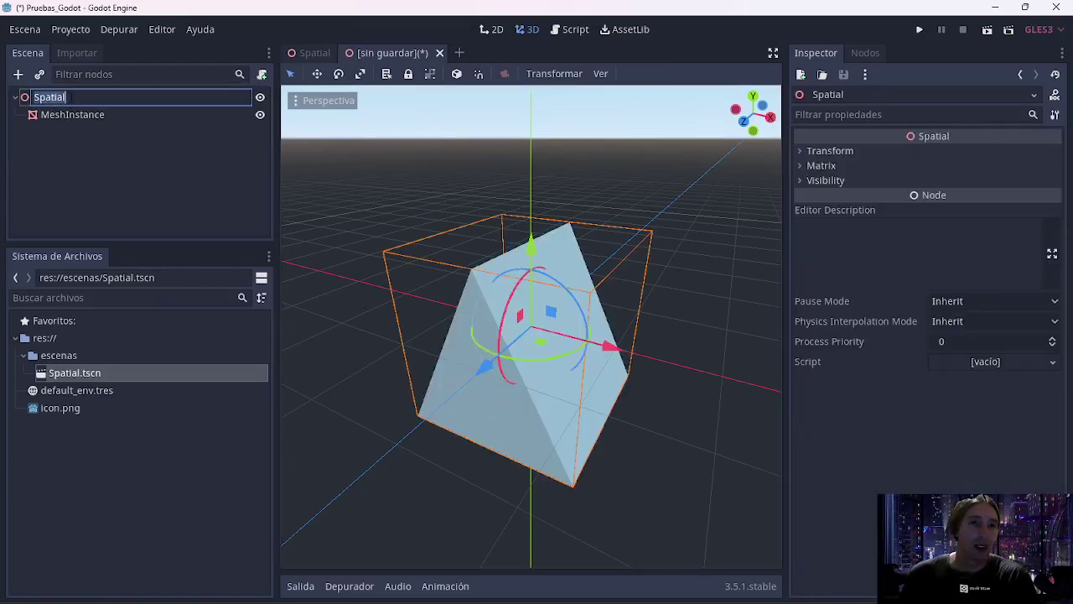
pyautogui.write('pirsta')
pyautogui.press('BackSpace')
pyautogui.press('BackSpace')
pyautogui.press('BackSpace')
pyautogui.press('BackSpace')
pyautogui.press('BackSpace')
pyautogui.write('risma')
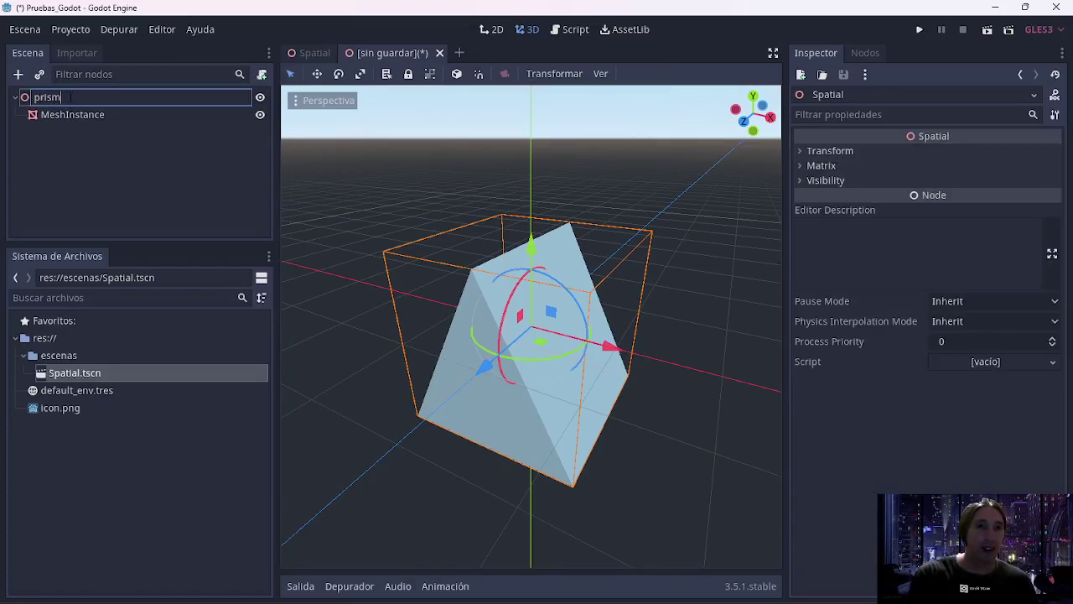
pyautogui.press('Return')
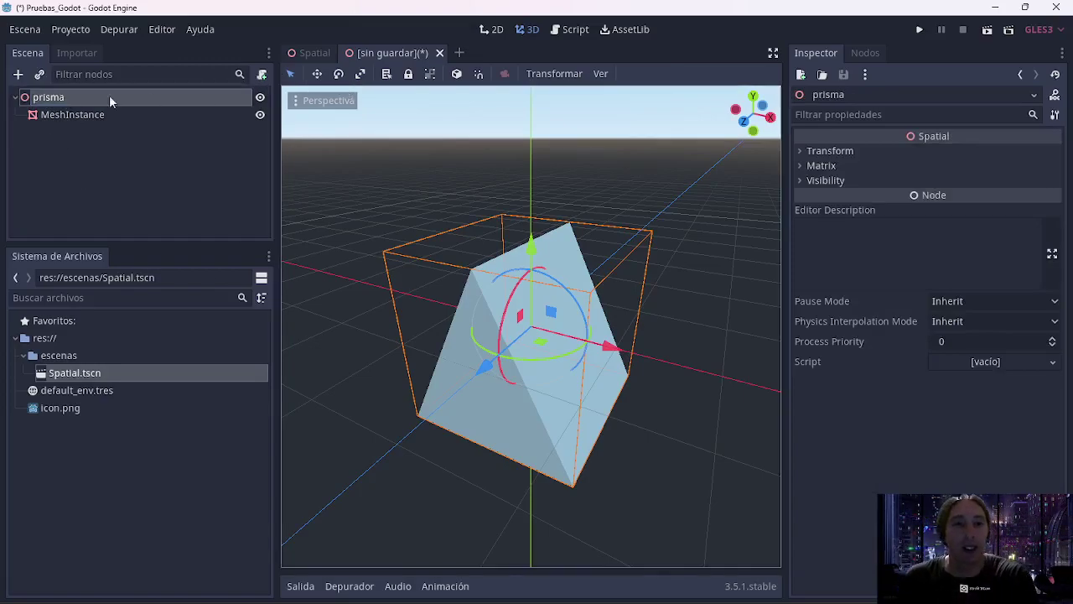
# - Save the new scene as prisma.tscn in the escenas folder
pyautogui.click(28, 29)
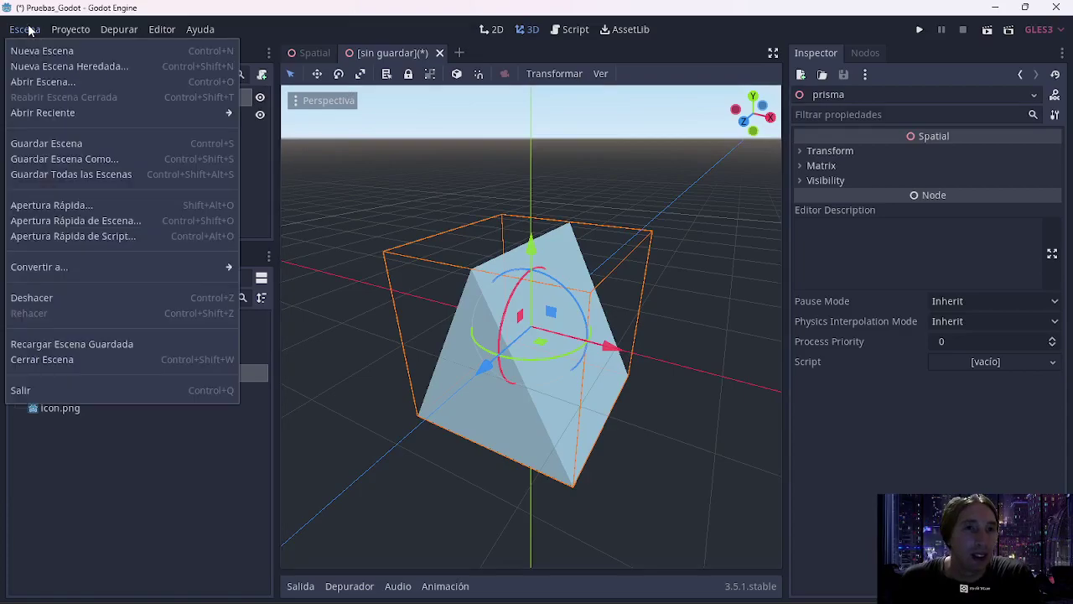
pyautogui.click(52, 156)
pyautogui.click(406, 516)
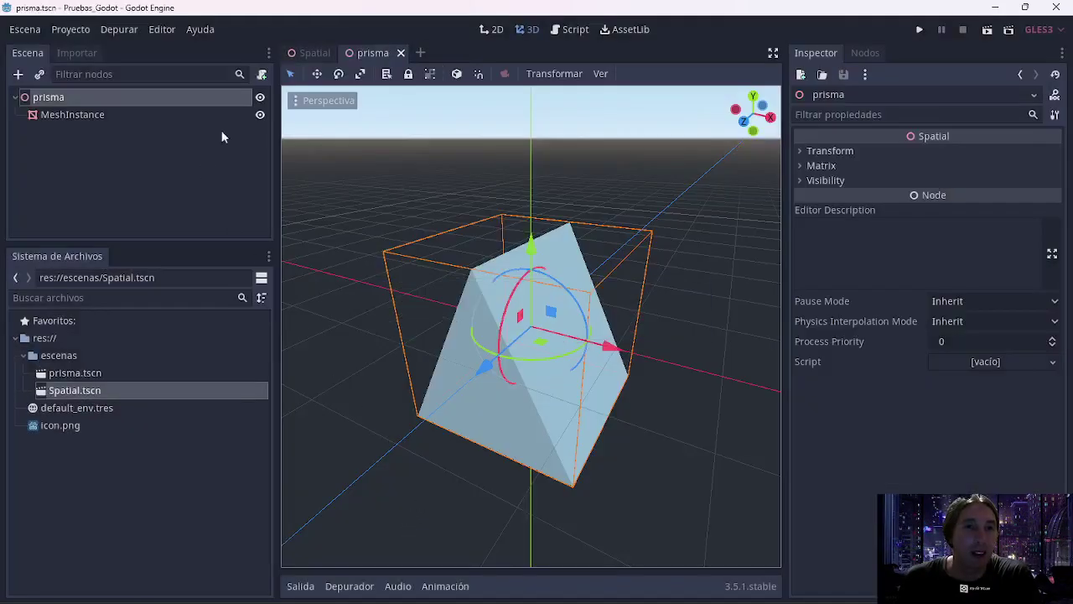
# - Compare the open Spatial and prisma scenes by alternating between them, finishing on the Spatial scene
pyautogui.click(298, 55)
pyautogui.click(381, 53)
pyautogui.click(302, 53)
pyautogui.click(369, 52)
pyautogui.click(306, 53)
pyautogui.click(364, 54)
pyautogui.click(317, 57)
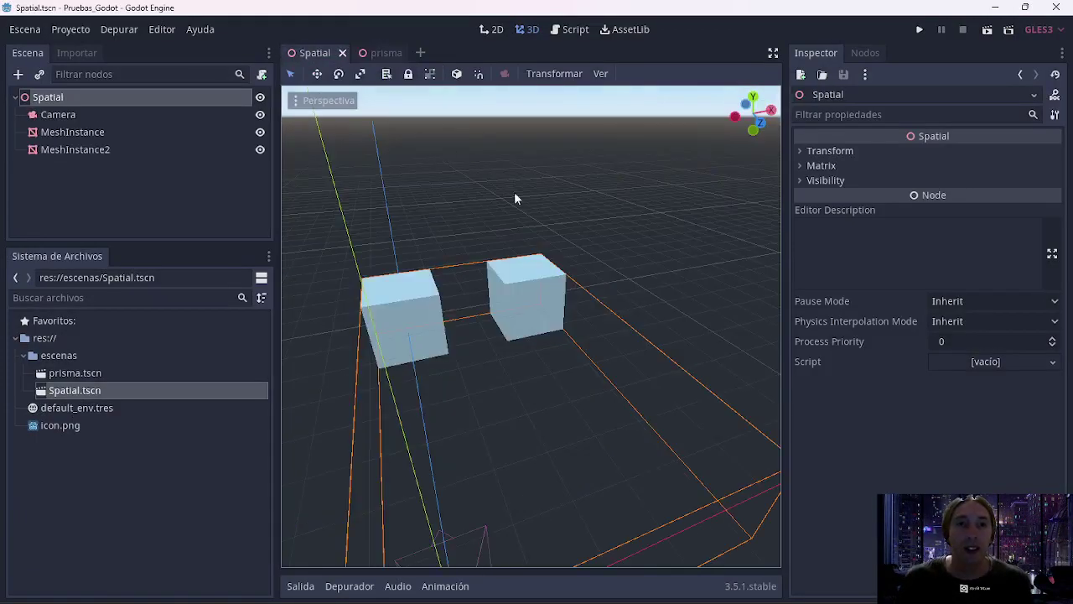
# - Switch to Unreal Editor to review the level containing tutorial_cubo, then return to the Spatial scene in Godot
pyautogui.hotkey('alt', 'Tab')
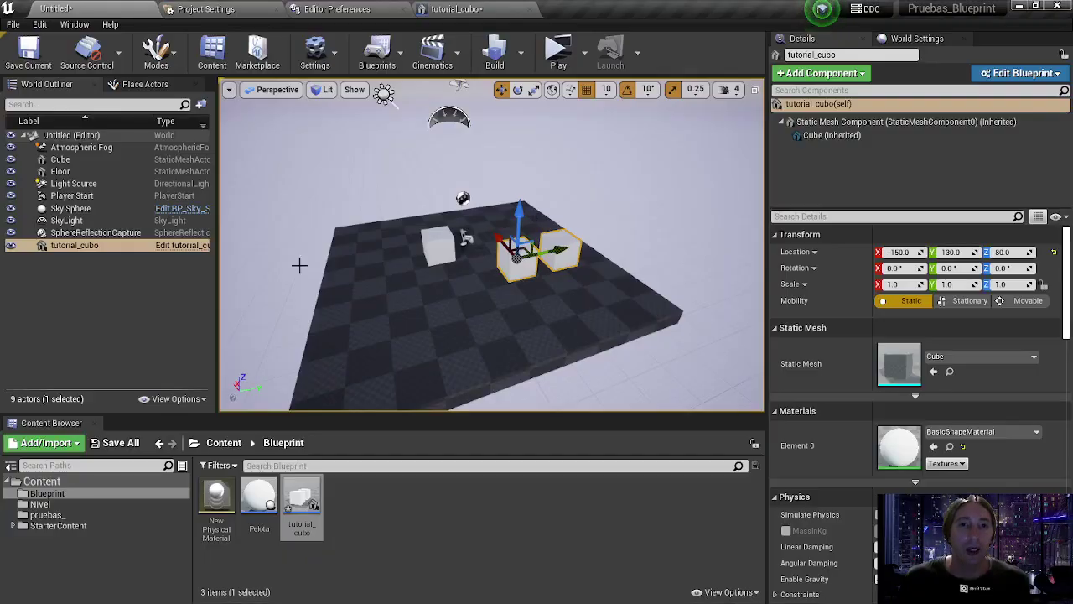
pyautogui.hotkey('alt', 'Tab')
pyautogui.hotkey('alt', 'Tab')
pyautogui.hotkey('alt', 'Tab')
pyautogui.hotkey('alt', 'Tab')
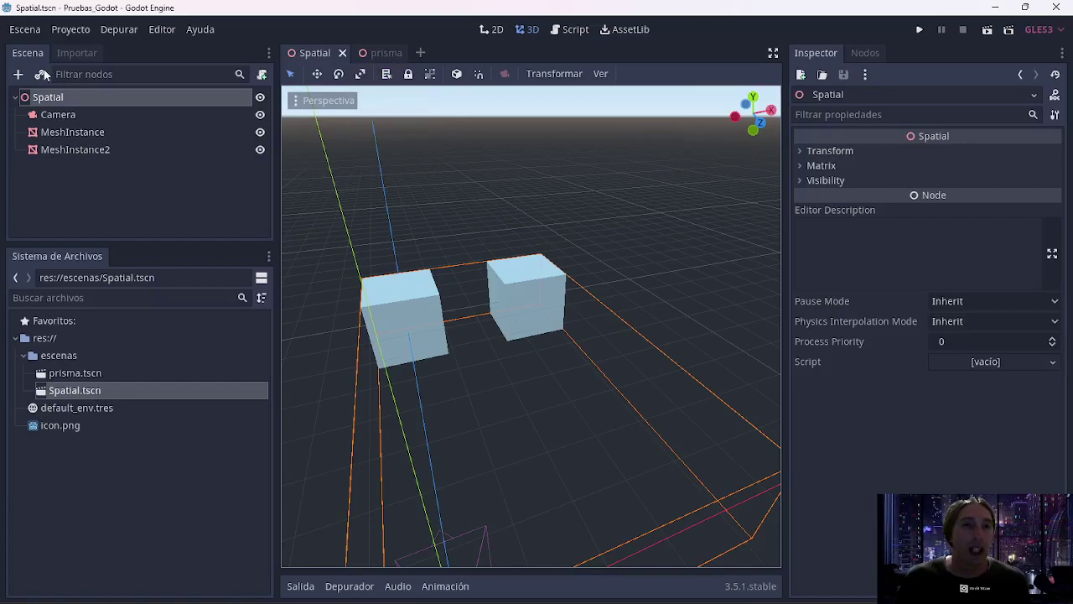
# - Open two additional empty scenes beside Spatial and prisma, then close both of them
pyautogui.click(420, 52)
pyautogui.click(462, 52)
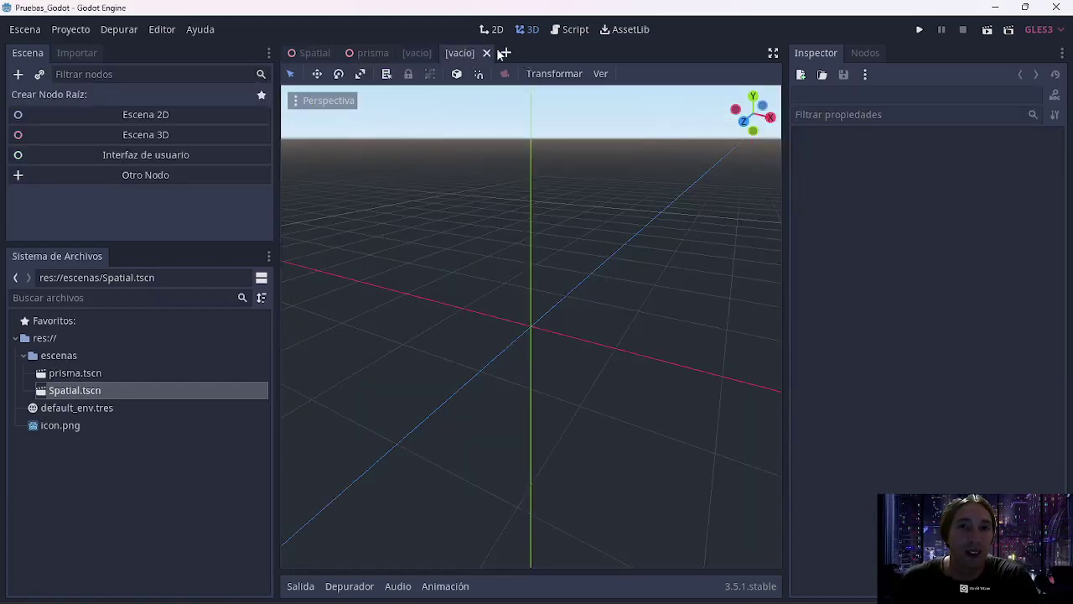
pyautogui.click(486, 52)
pyautogui.click(444, 52)
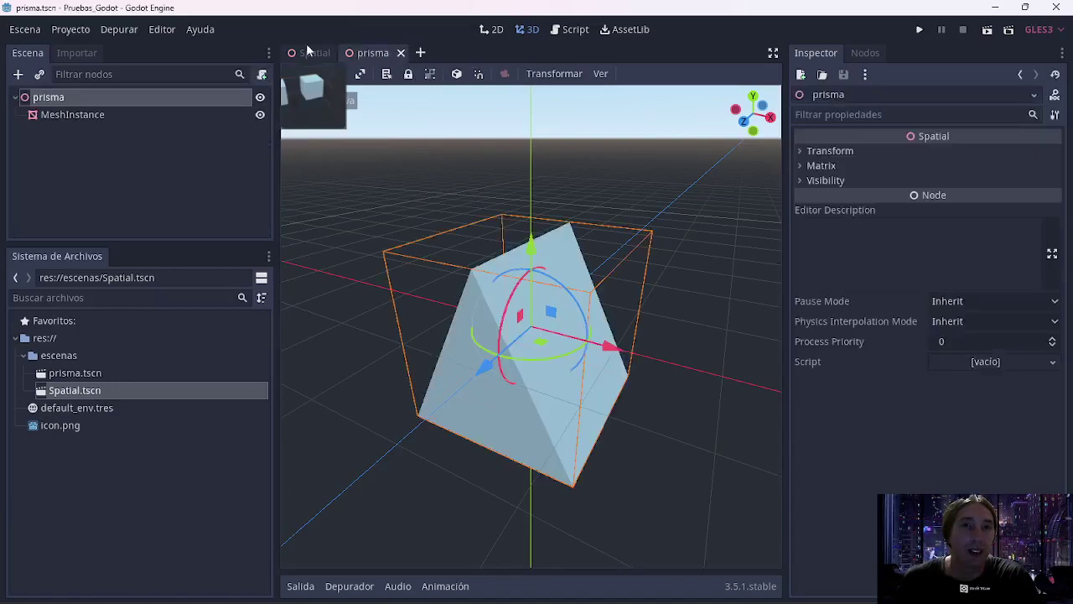
# - Review the two-cube Spatial scene against the prism scene again, finishing on prisma
pyautogui.click(310, 52)
pyautogui.click(369, 56)
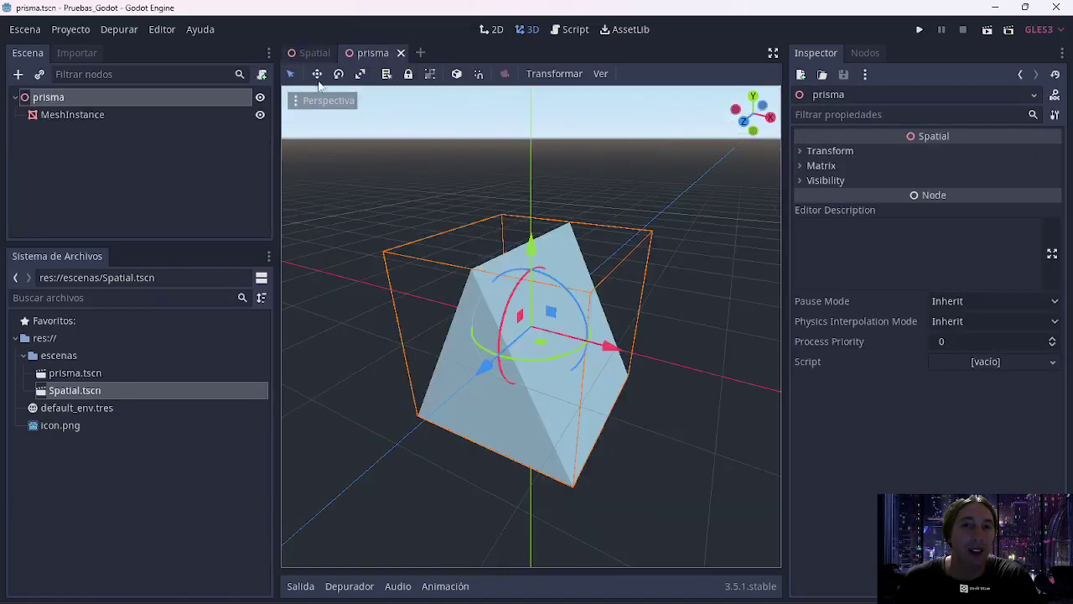
pyautogui.click(302, 52)
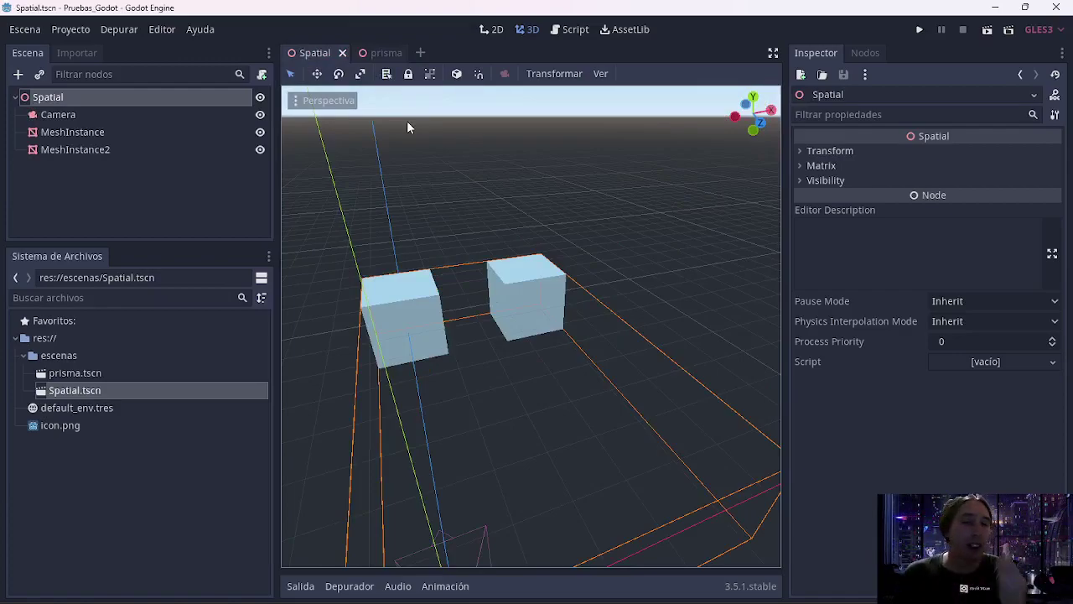
pyautogui.click(370, 52)
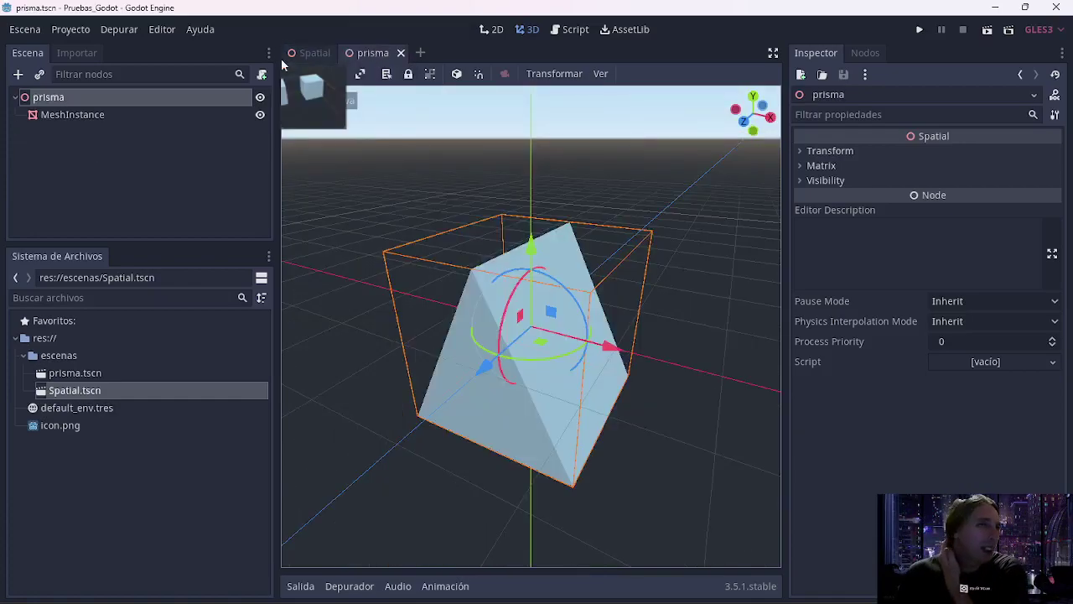
# - Instance the prisma.tscn scene under the root node of the Spatial scene
pyautogui.click(310, 52)
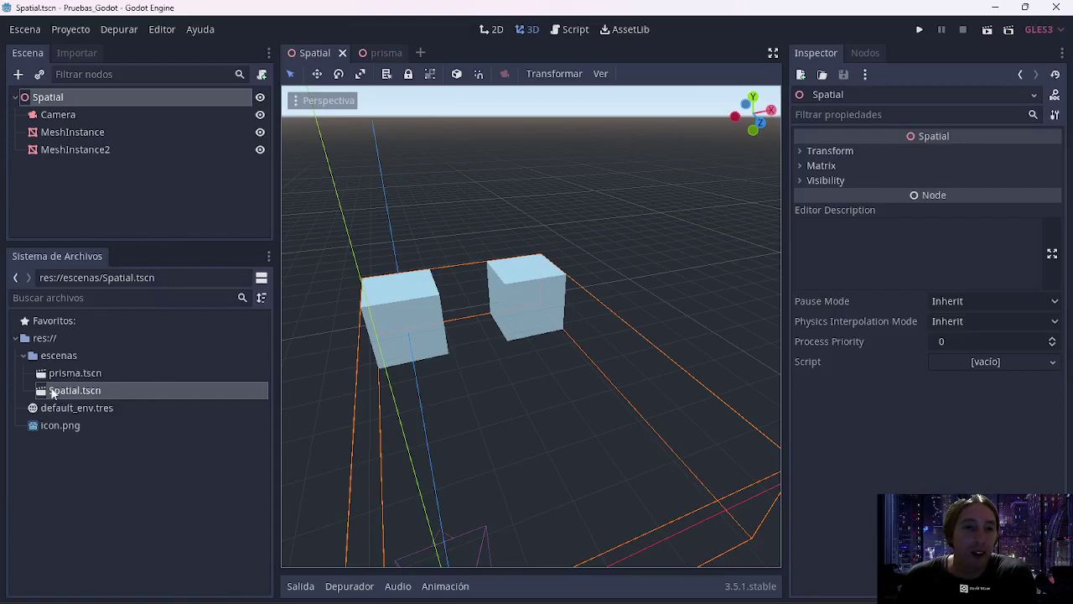
pyautogui.moveTo(47, 390); pyautogui.dragTo(111, 98)
pyautogui.scroll(-8, 441, 288)
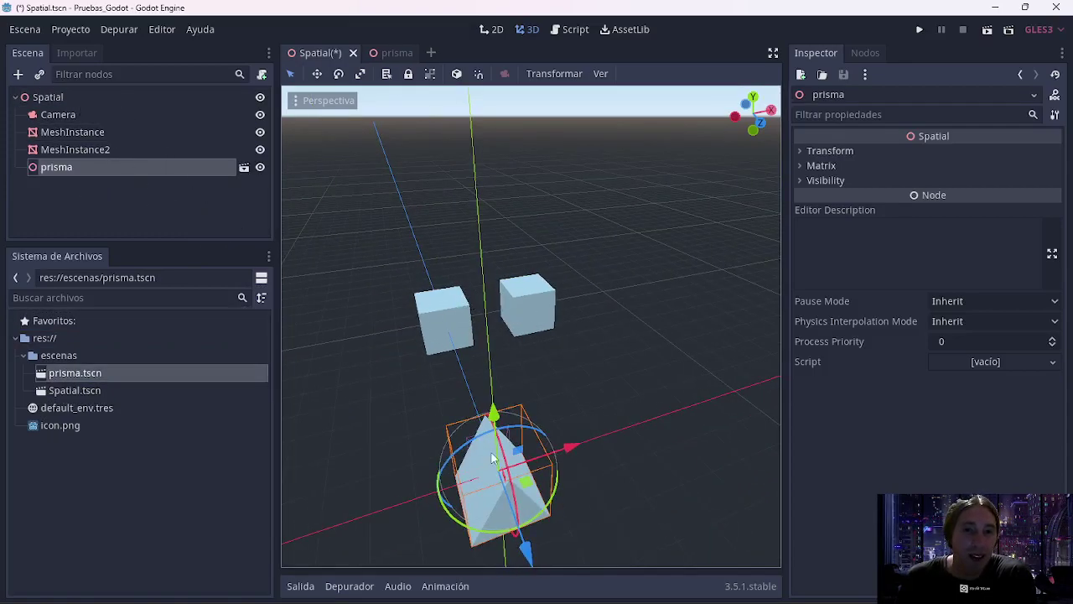
# - Compare the original prisma scene with its instance in Spatial, opening the source scene from the instanced node, and return to Spatial
pyautogui.click(383, 52)
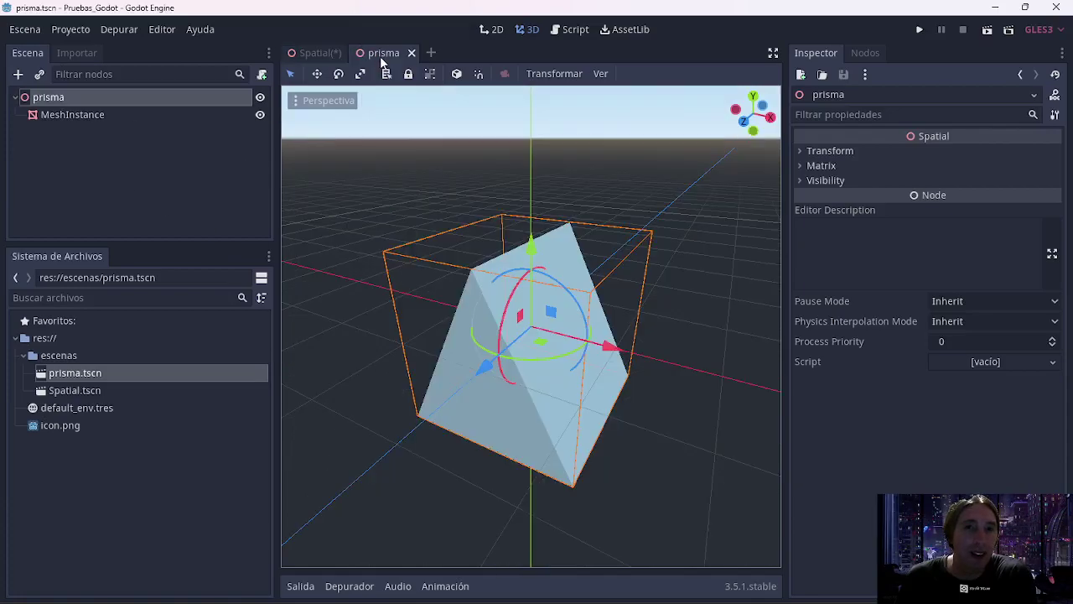
pyautogui.click(319, 53)
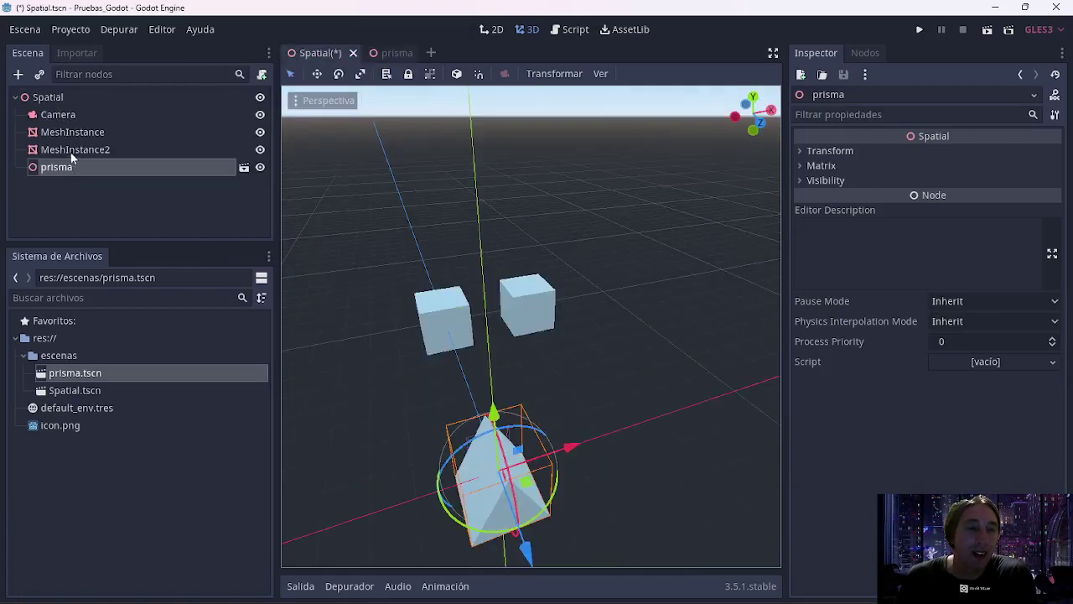
pyautogui.click(244, 168)
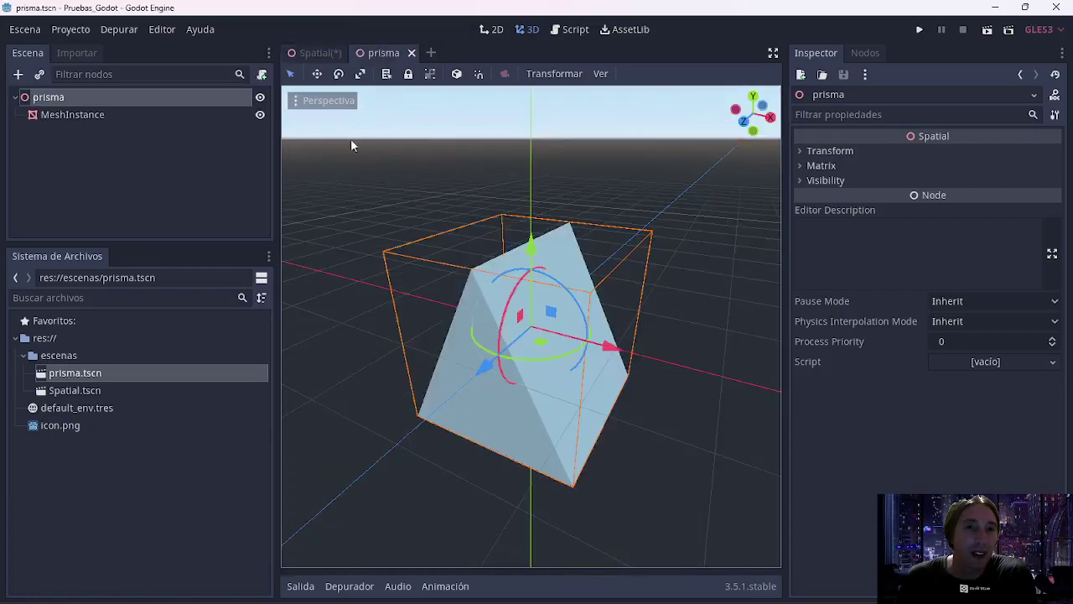
pyautogui.click(318, 53)
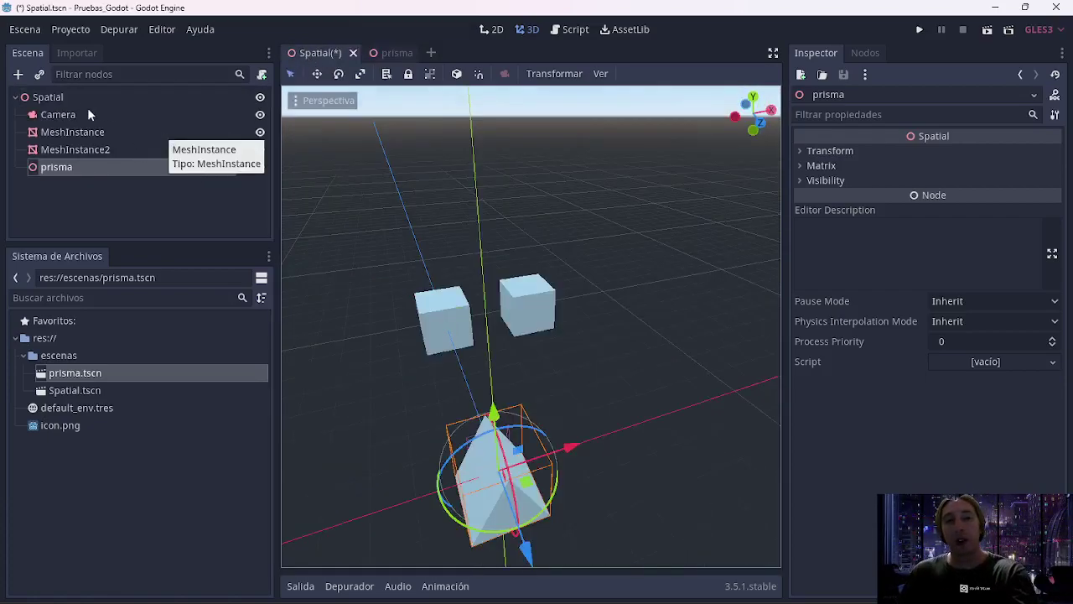
# - Review the Spatial.tscn and prisma.tscn files alongside their open scenes, finishing with the Spatial root node selected
pyautogui.click(110, 390)
pyautogui.click(108, 375)
pyautogui.click(108, 393)
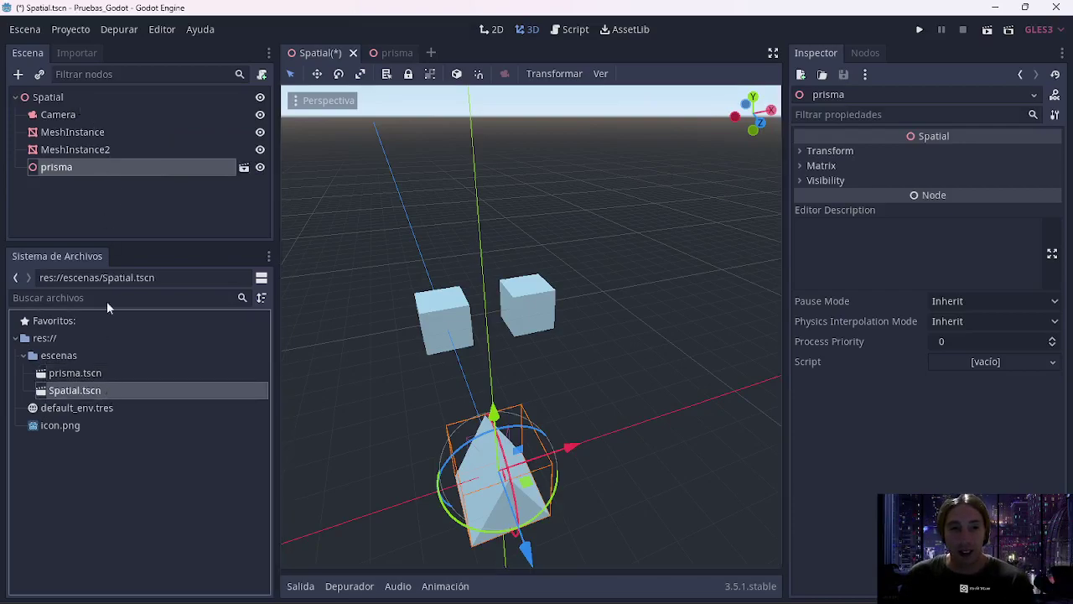
pyautogui.click(390, 52)
pyautogui.click(305, 55)
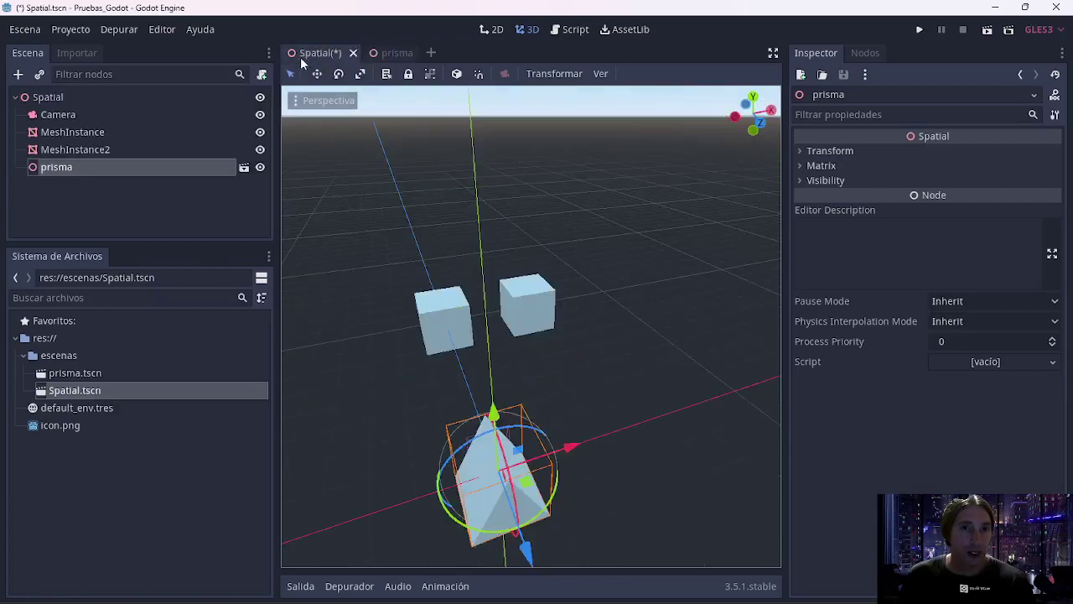
pyautogui.click(57, 97)
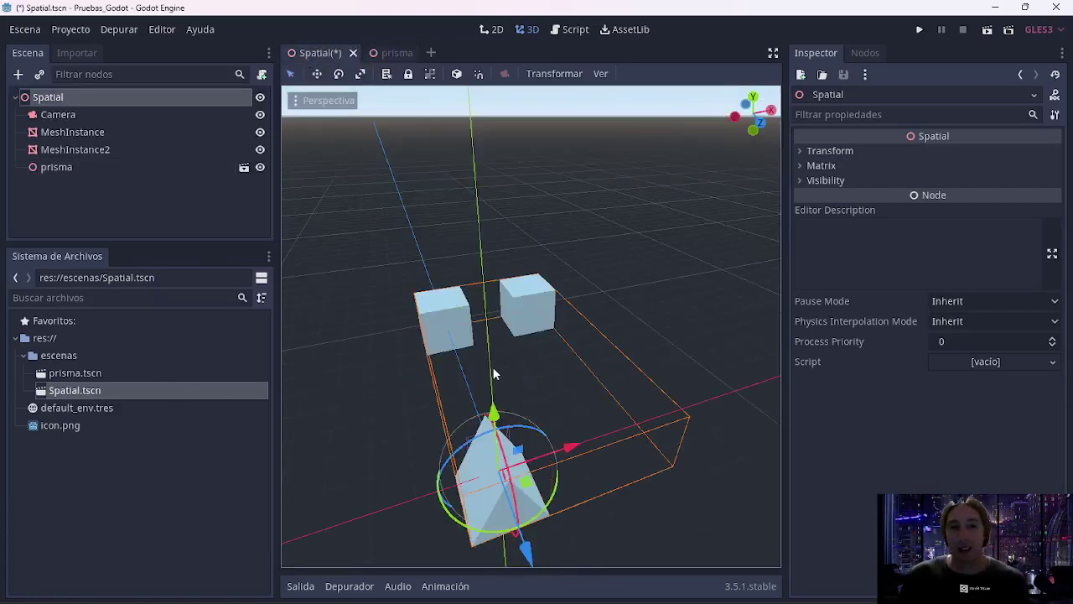
# - Switch to Unity to review the SampleScene containing the two cubes
pyautogui.hotkey('alt', 'Tab')
pyautogui.hotkey('alt', 'Tab')
pyautogui.hotkey('alt', 'Tab')
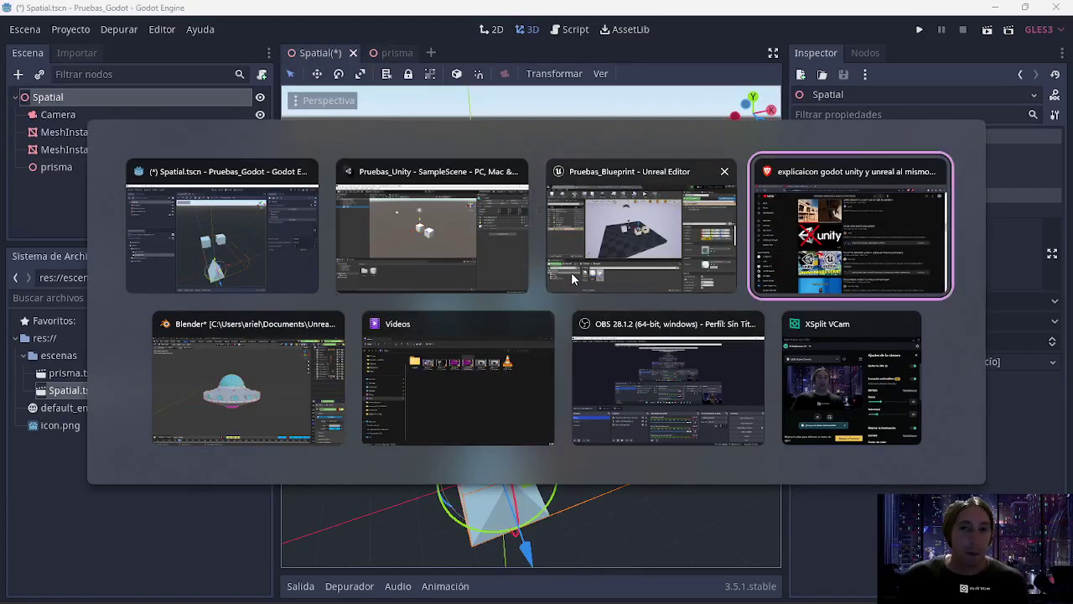
pyautogui.click(478, 219)
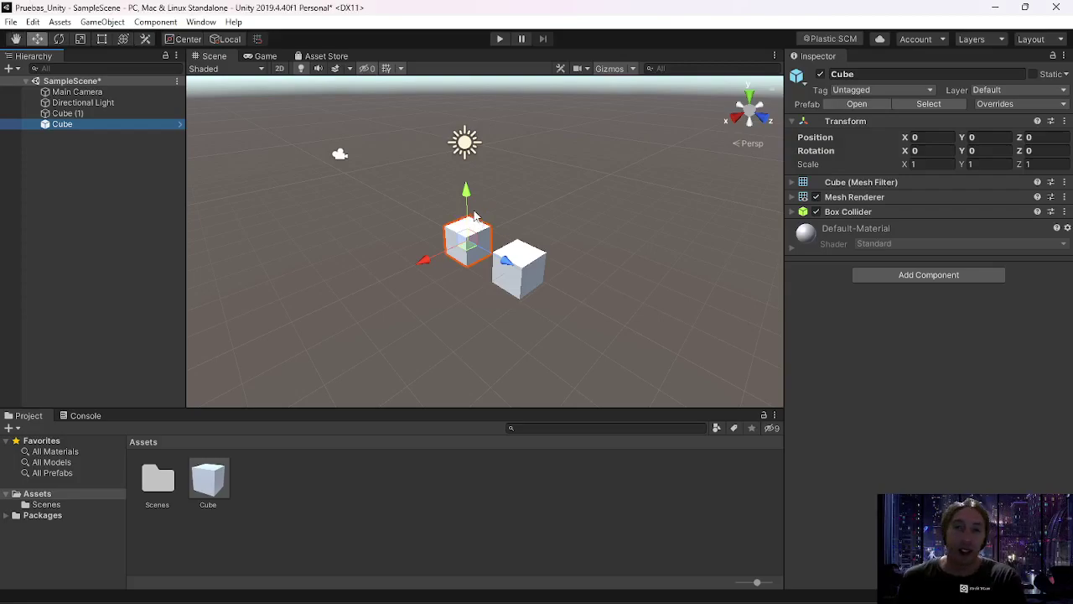
# - Switch to Unreal Editor, examine the tutorial_cubo Blueprint's Event Graph, and return to the Spatial scene in Godot
pyautogui.hotkey('alt', 'Tab')
pyautogui.hotkey('alt', 'Tab')
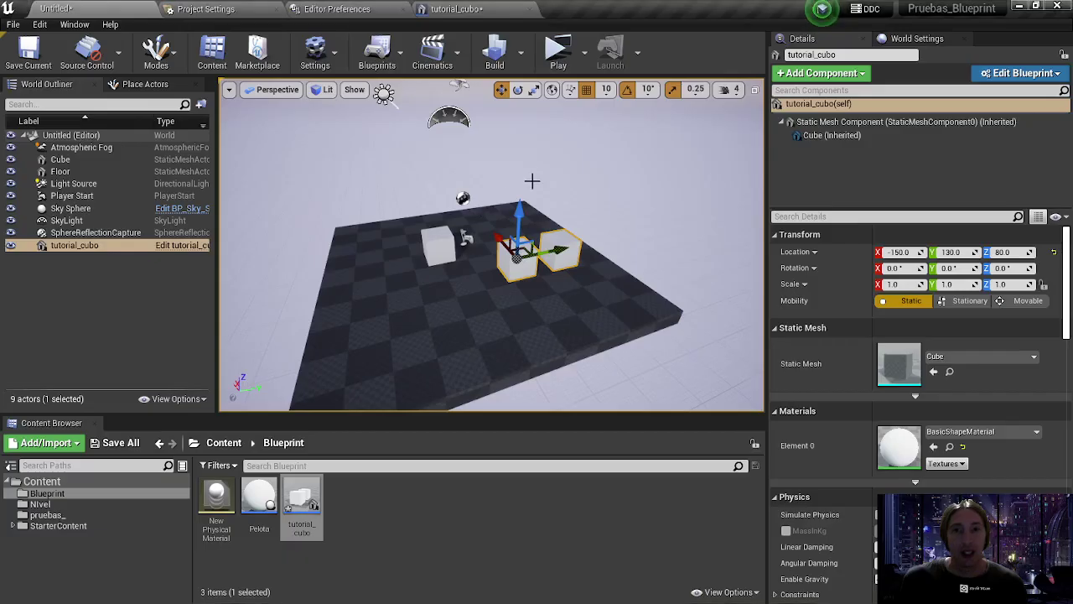
pyautogui.click(470, 11)
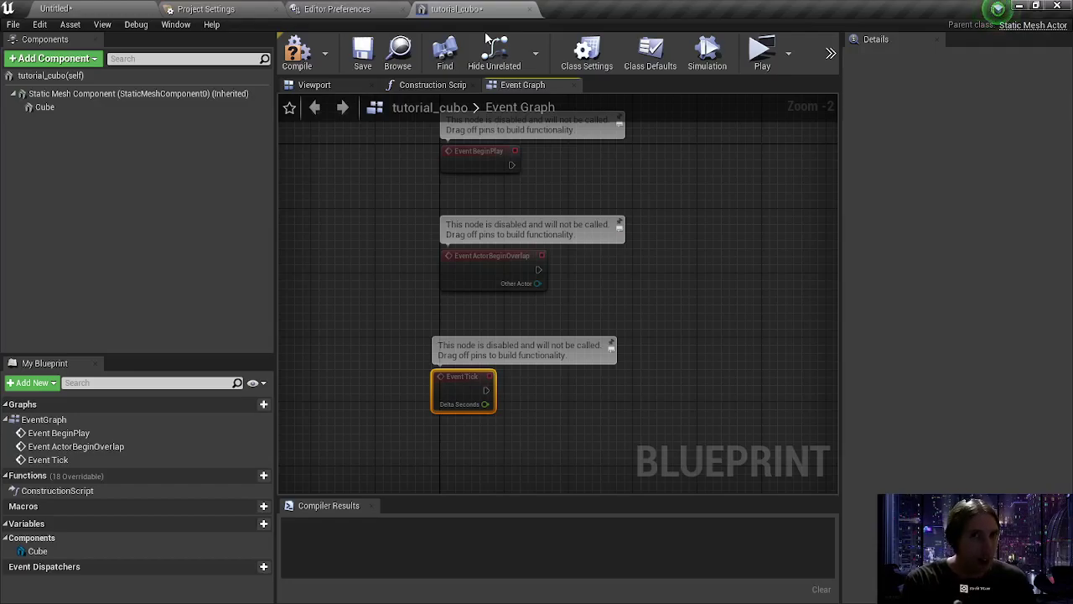
pyautogui.hotkey('alt', 'Tab')
pyautogui.press('Tab')
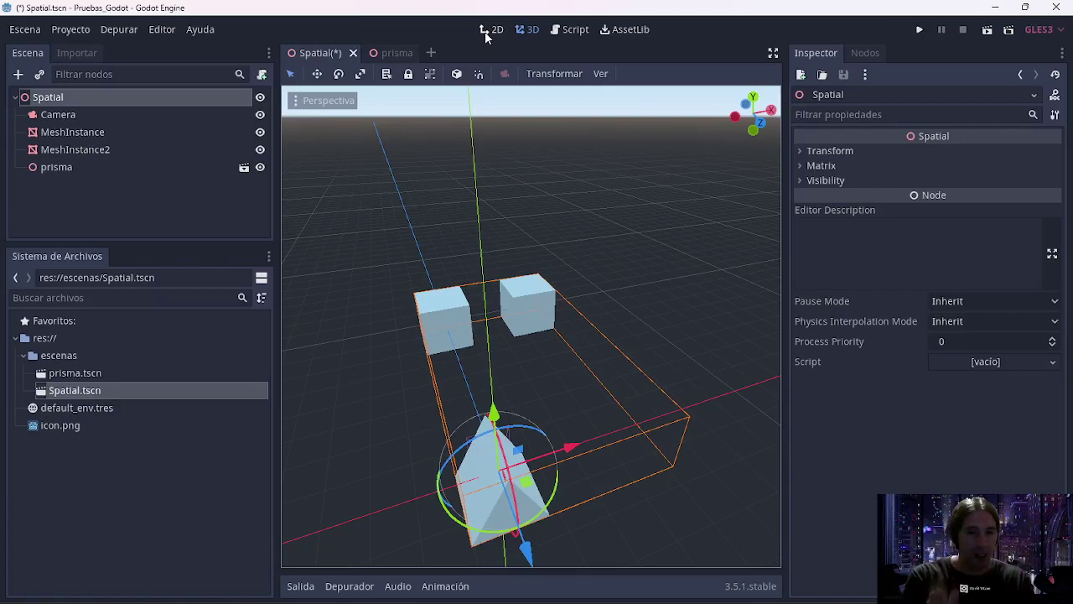
# - Switch to Unity and widen the Inspector showing the Cube prefab instance's components
pyautogui.hotkey('alt', 'Tab')
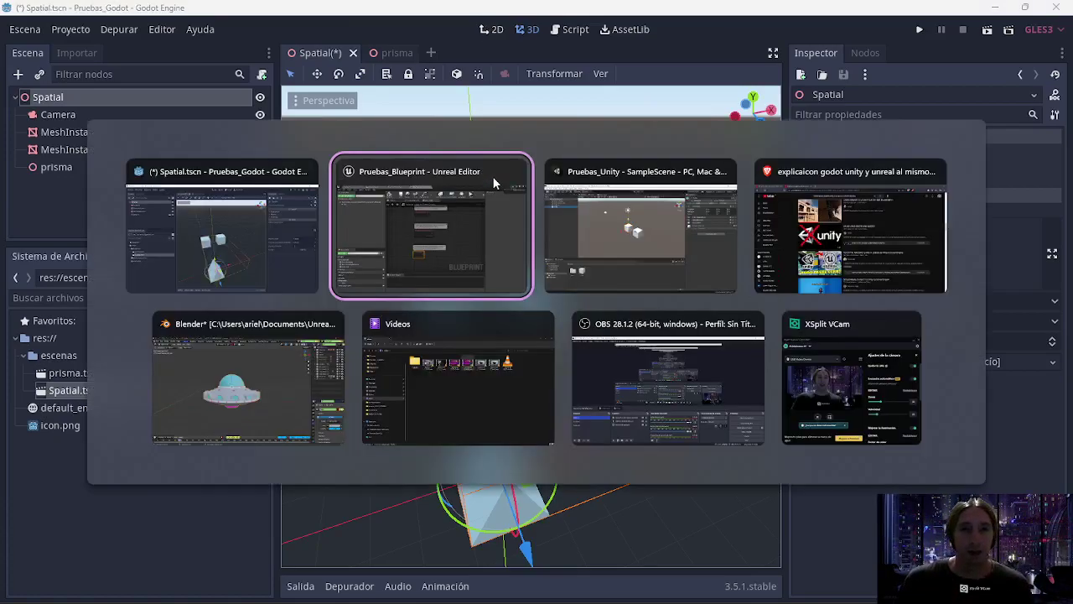
pyautogui.press('Tab')
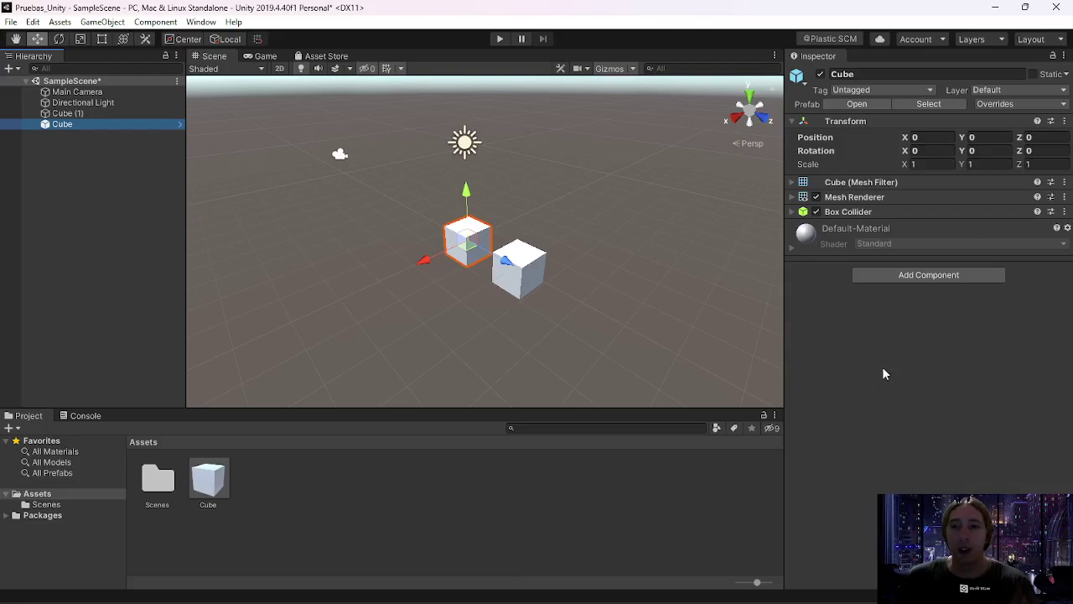
pyautogui.moveTo(783, 279); pyautogui.dragTo(731, 279)
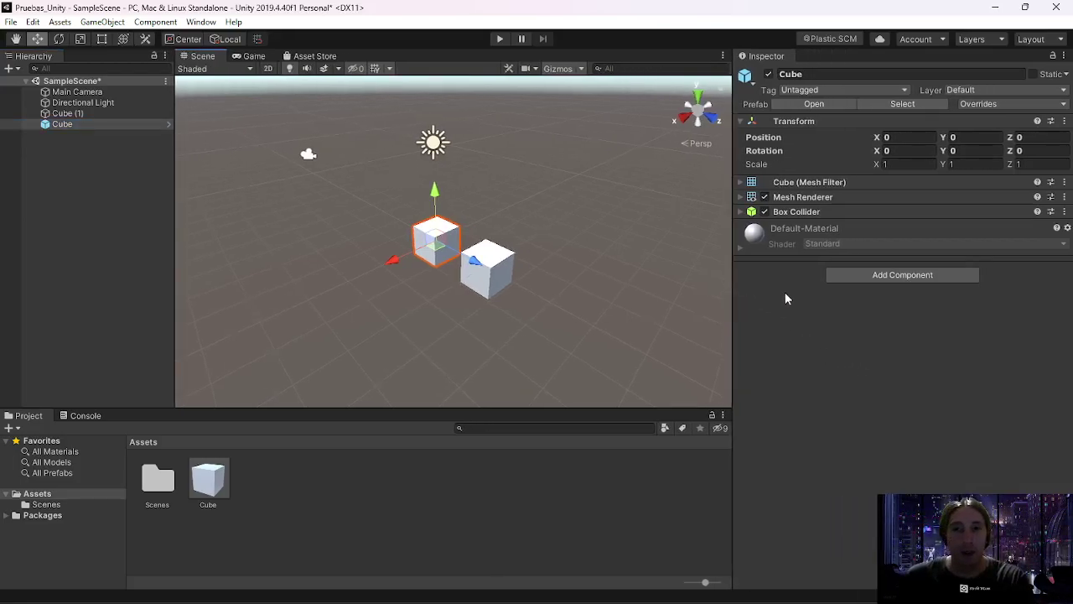
# - Revisit the Spatial scene in Godot, then return to the SampleScene in Unity
pyautogui.hotkey('alt', 'Tab')
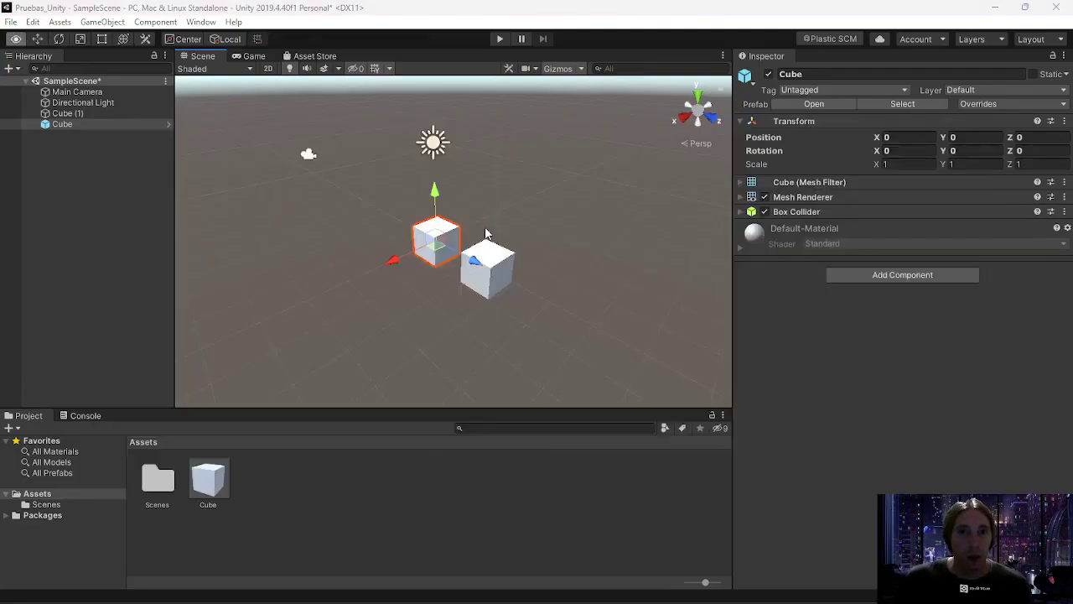
pyautogui.hotkey('alt', 'Tab')
pyautogui.hotkey('alt', 'Tab')
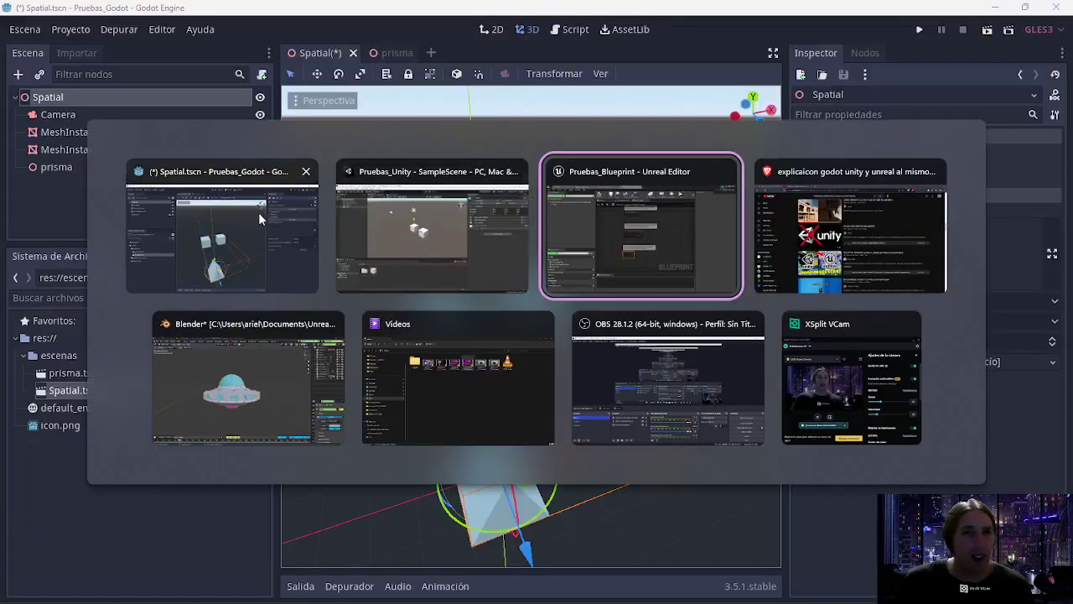
pyautogui.click(394, 234)
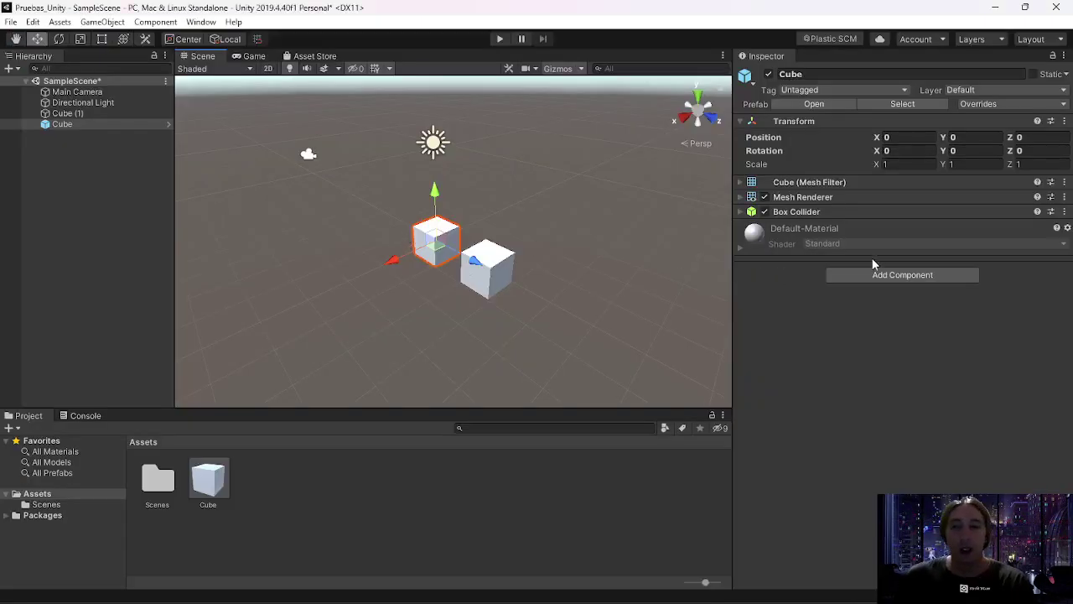
# - Create a new C# script named script_uno as a component of the Cube, copying its name for reuse
pyautogui.click(889, 276)
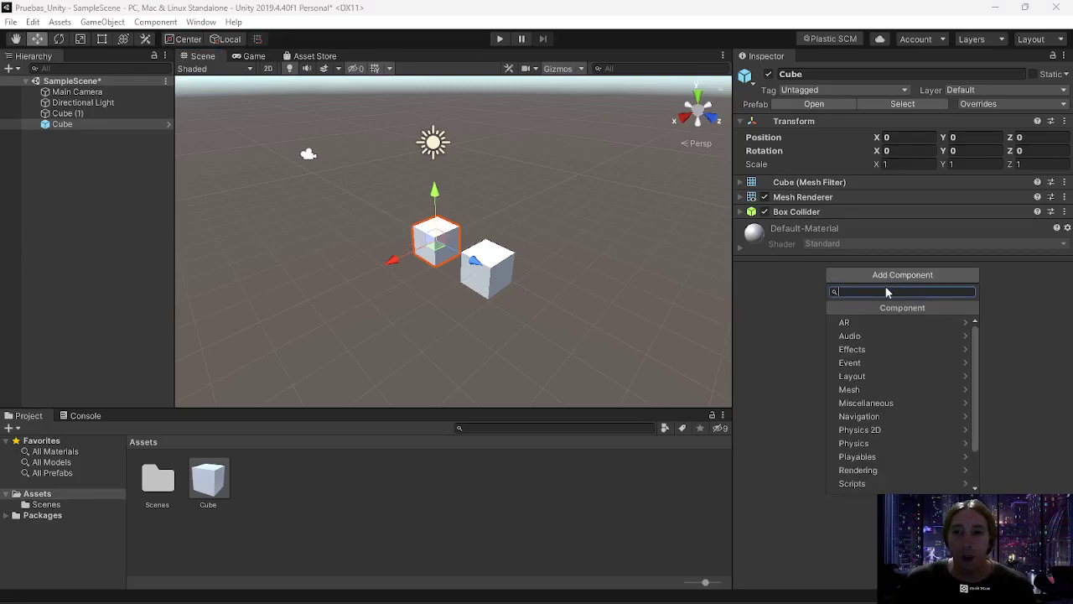
pyautogui.write('c#')
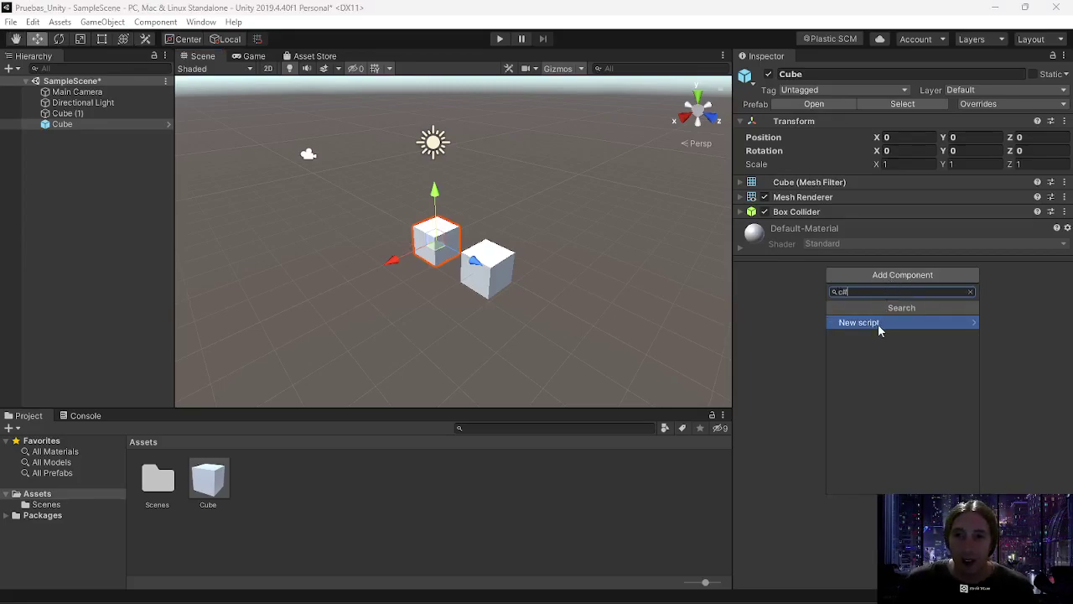
pyautogui.click(878, 324)
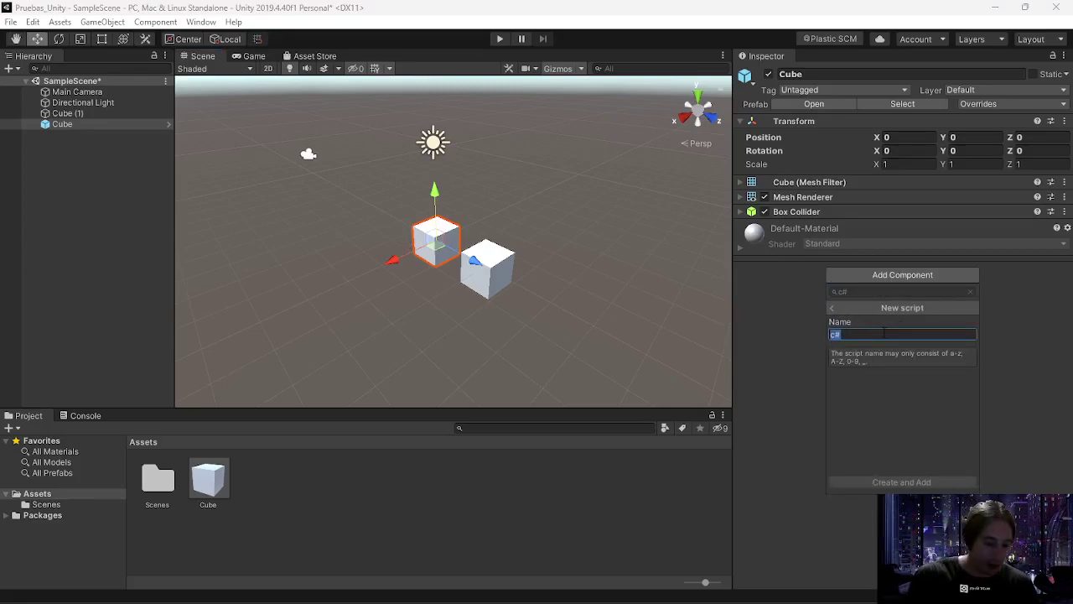
pyautogui.write('script')
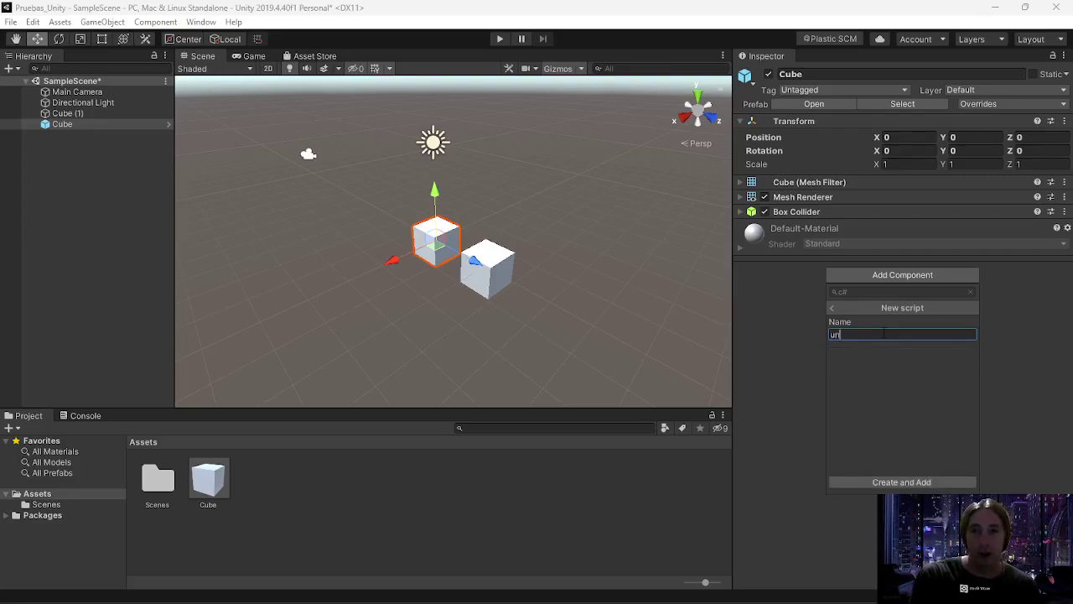
pyautogui.write('_uno')
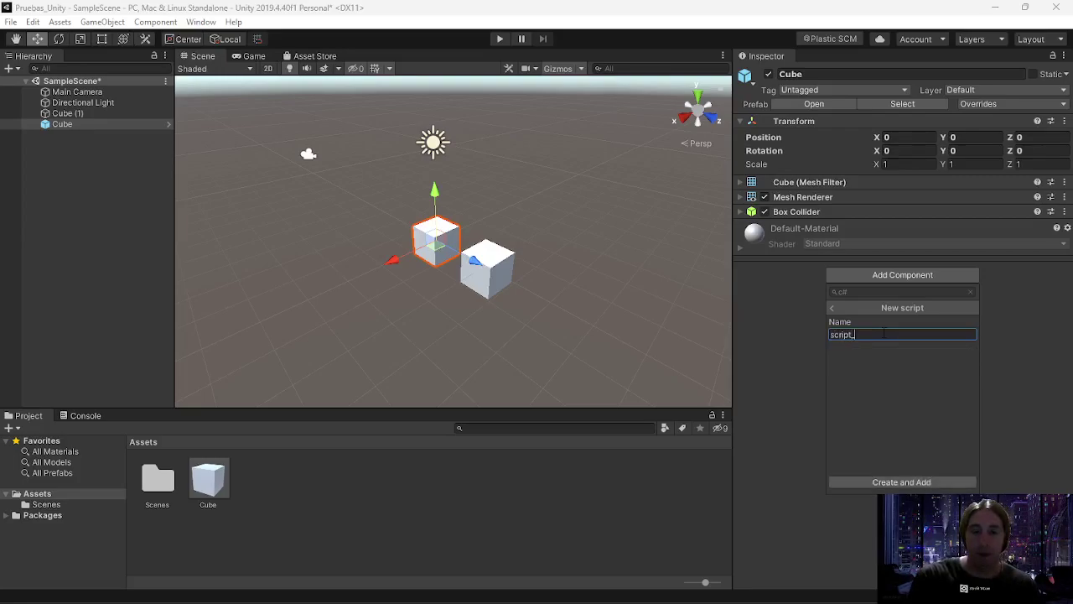
pyautogui.hotkey('shift', 'Left')
pyautogui.hotkey('shift', 'Left')
pyautogui.hotkey('shift', 'Left')
pyautogui.hotkey('shift', 'Left')
pyautogui.hotkey('shift', 'Left')
pyautogui.hotkey('shift', 'Left')
pyautogui.hotkey('shift', 'Left')
pyautogui.hotkey('shift', 'Left')
pyautogui.hotkey('ctrl', 'c')
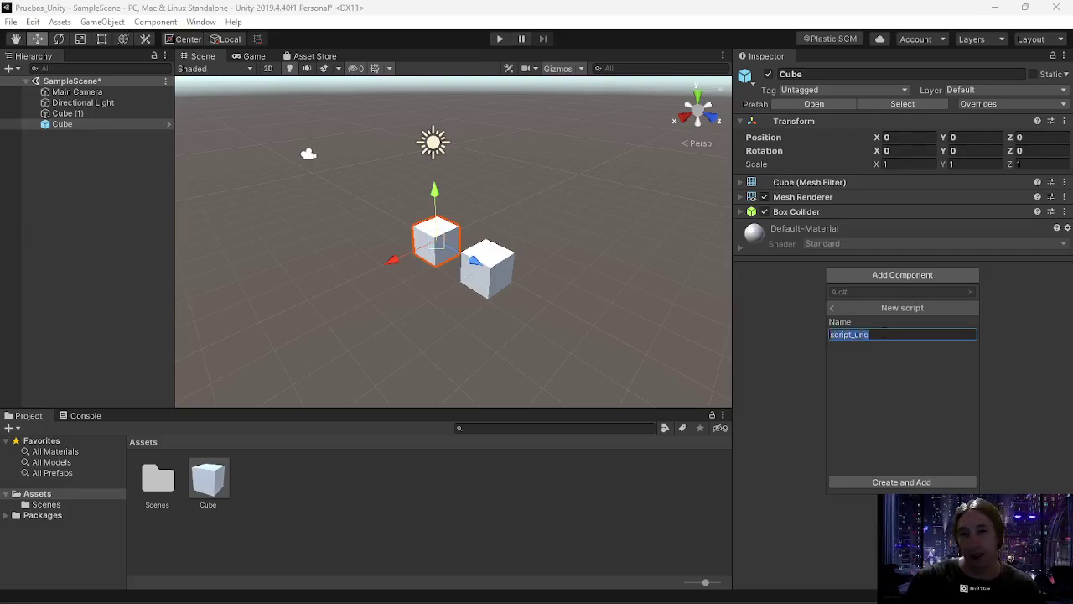
pyautogui.press('Return')
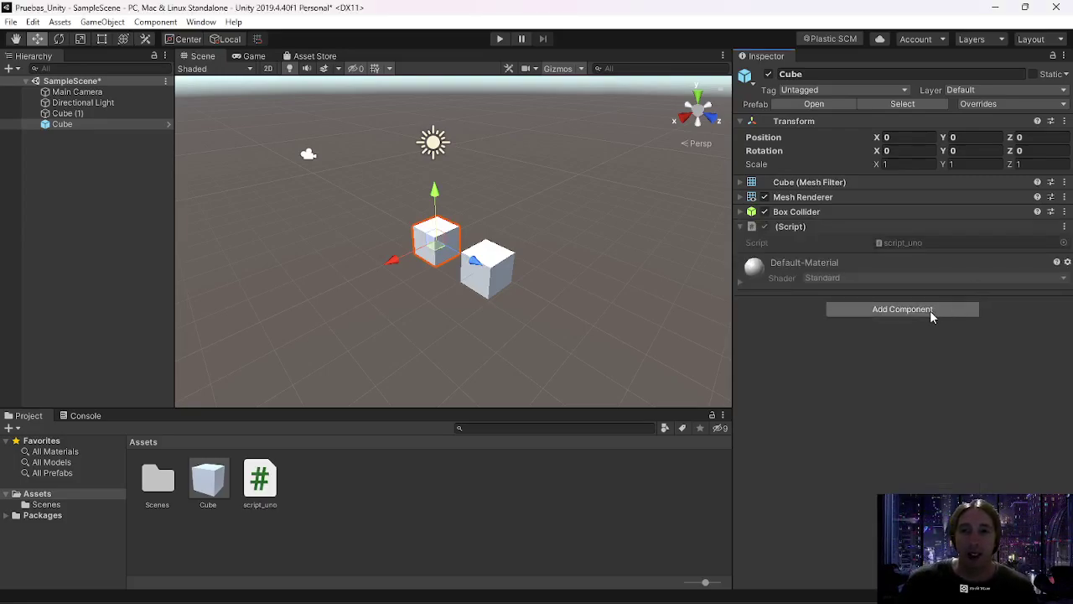
# - Create a second script component named script_dos on the Cube
pyautogui.click(930, 309)
pyautogui.hotkey('ctrl', 'v')
pyautogui.press('BackSpace')
pyautogui.press('BackSpace')
pyautogui.write('dos')
pyautogui.press('Return')
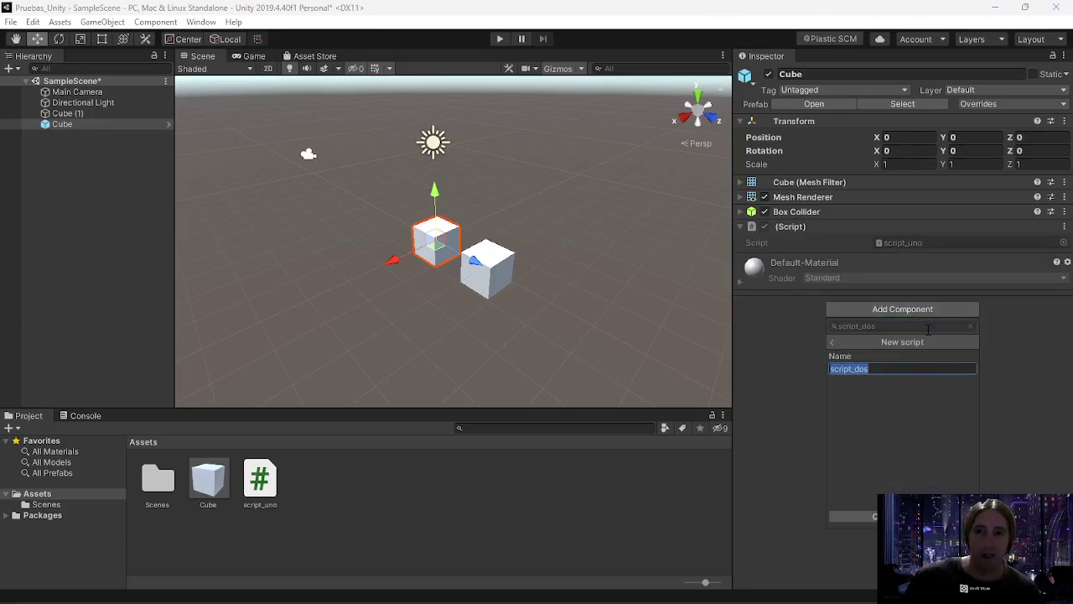
pyautogui.click(864, 516)
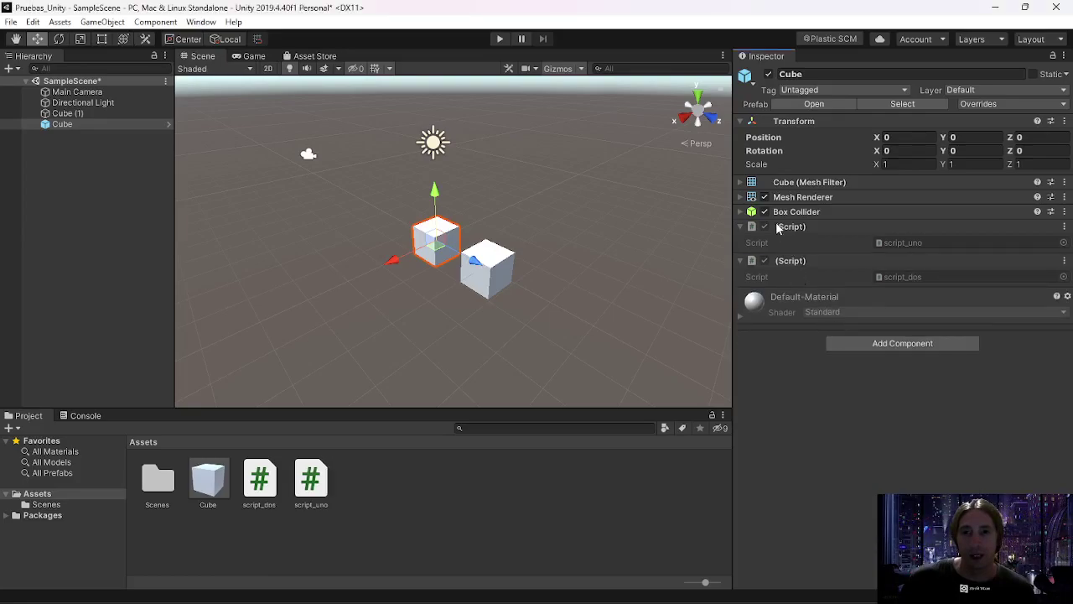
# - Create a third script component named script_tres on the same Cube
pyautogui.click(870, 346)
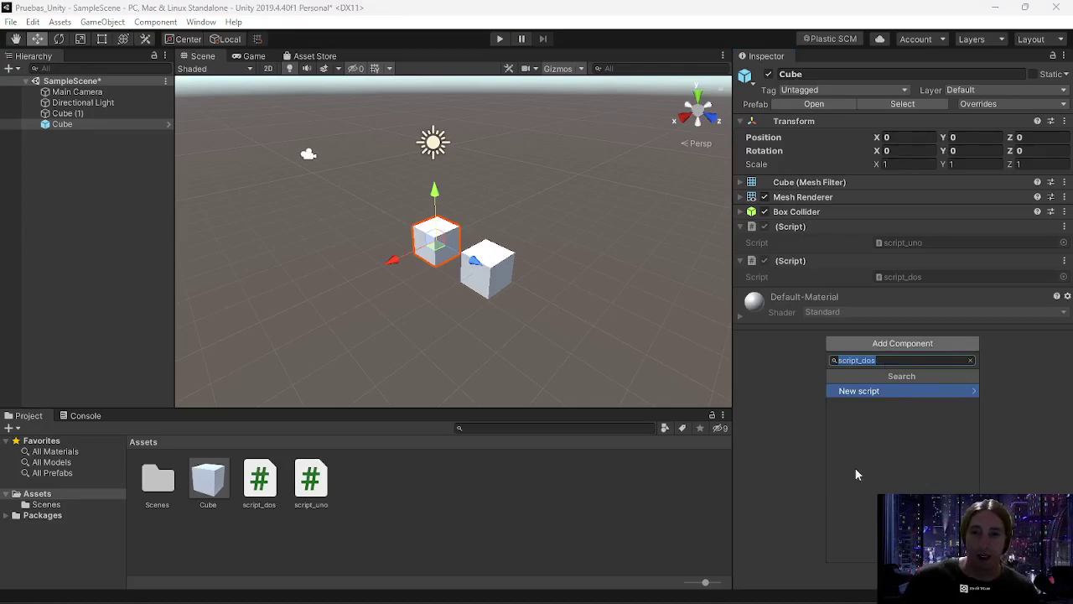
pyautogui.click(821, 369)
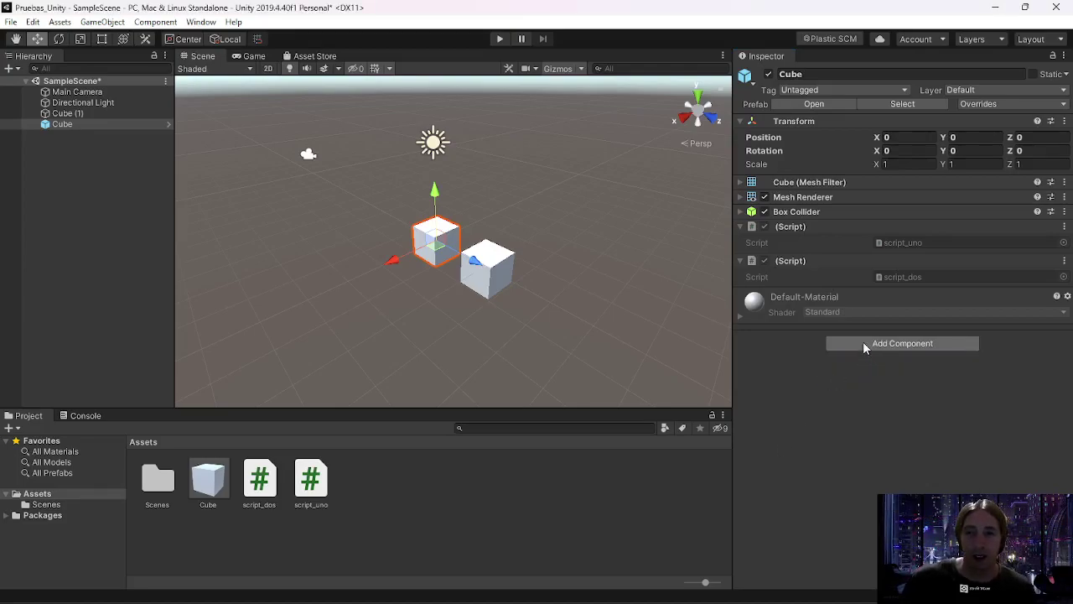
pyautogui.click(867, 348)
pyautogui.click(894, 360)
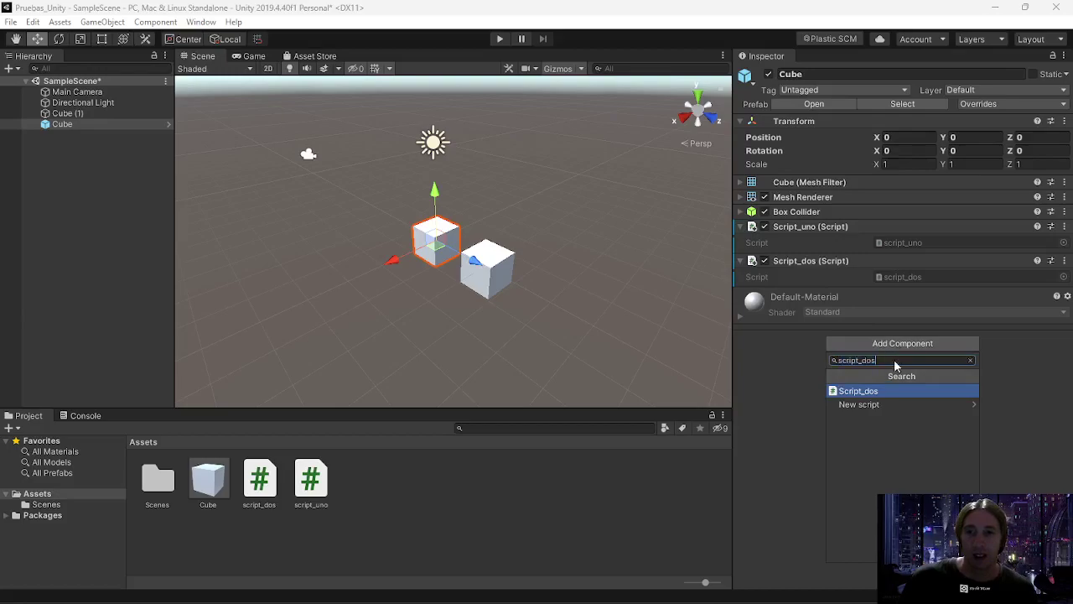
pyautogui.press('BackSpace')
pyautogui.press('BackSpace')
pyautogui.write('tres')
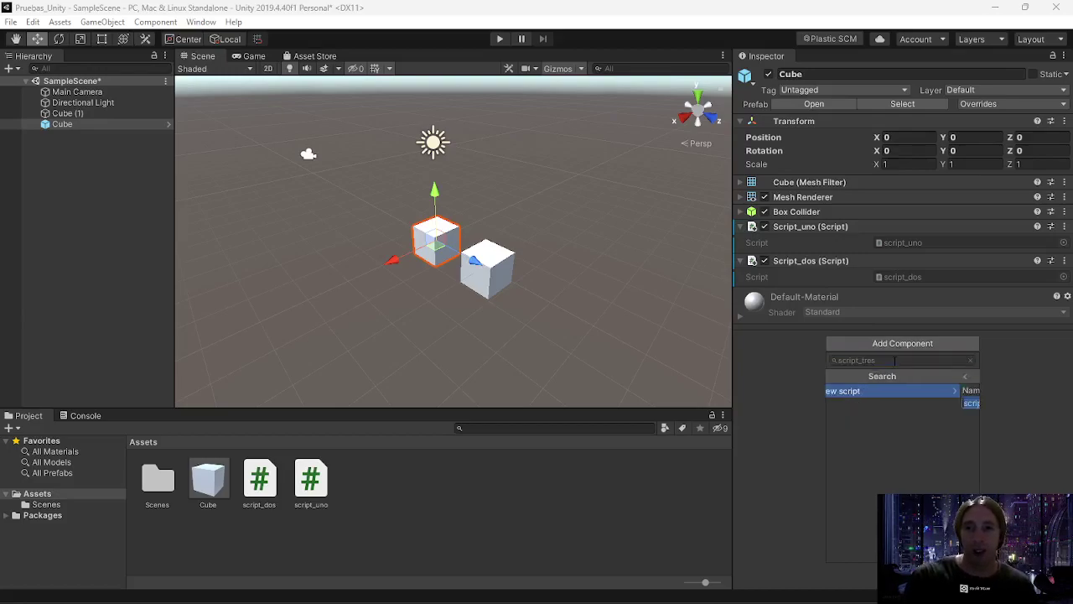
pyautogui.press('Return')
pyautogui.click(851, 550)
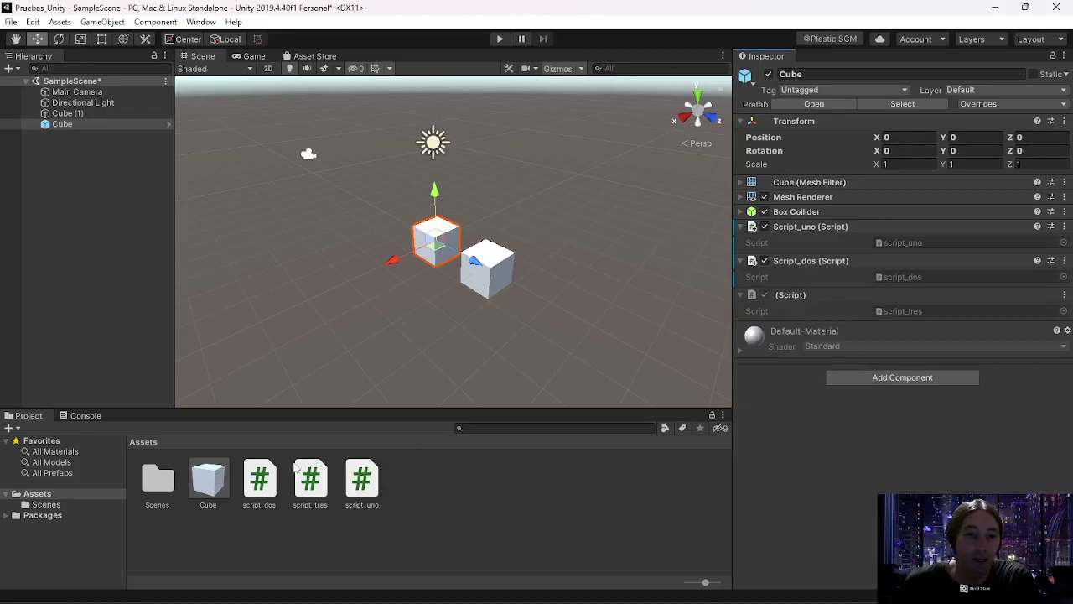
# - Preview the code of the script_dos asset
pyautogui.click(269, 487)
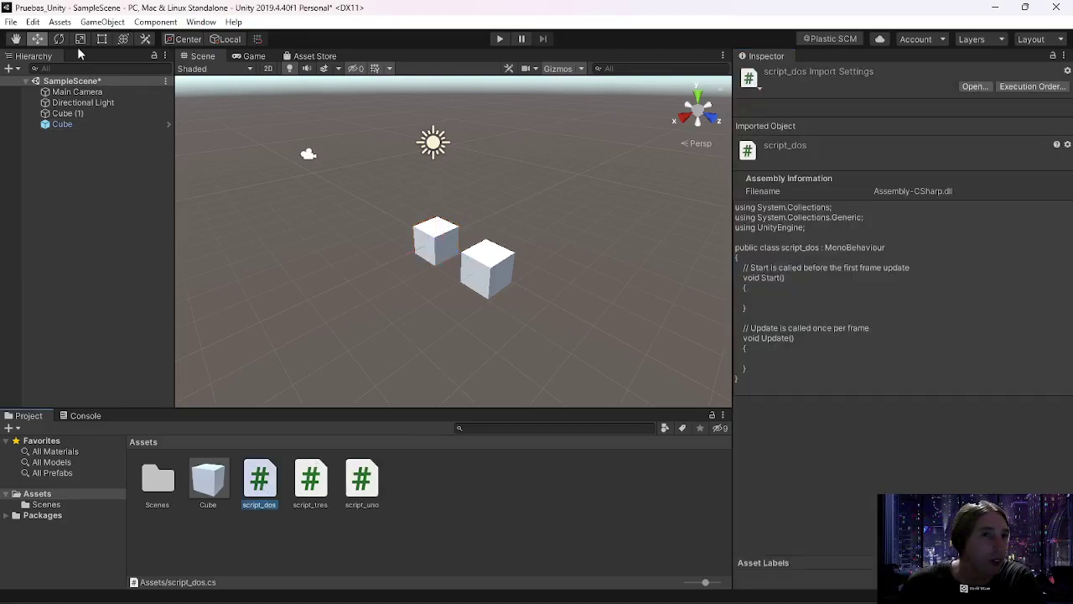
# - Set the external script editor to Visual Studio Community 2019 [16.11.22] in the external tools preferences
pyautogui.click(33, 22)
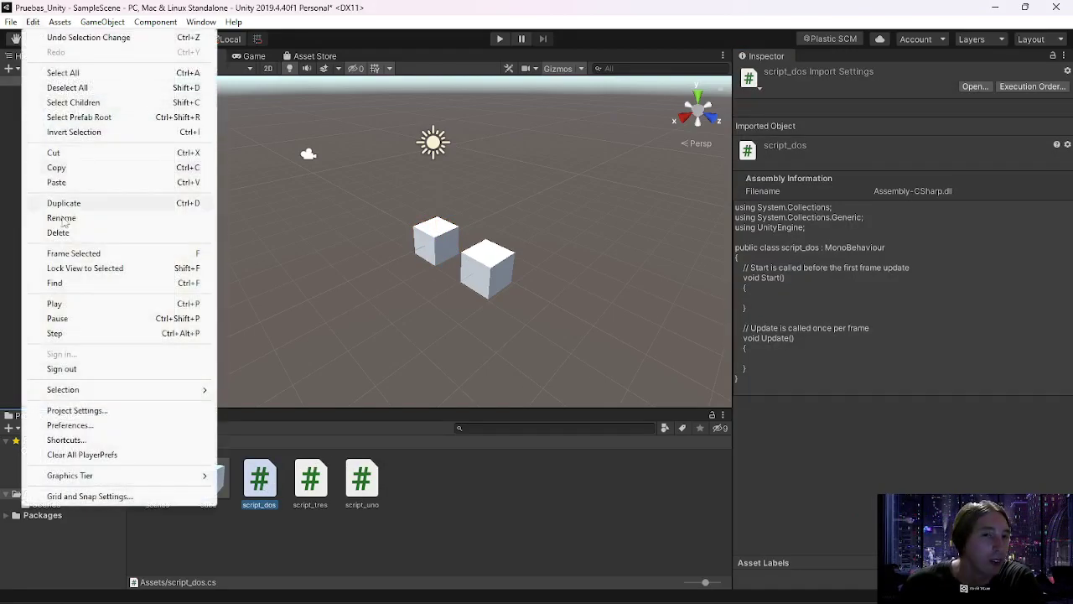
pyautogui.click(92, 427)
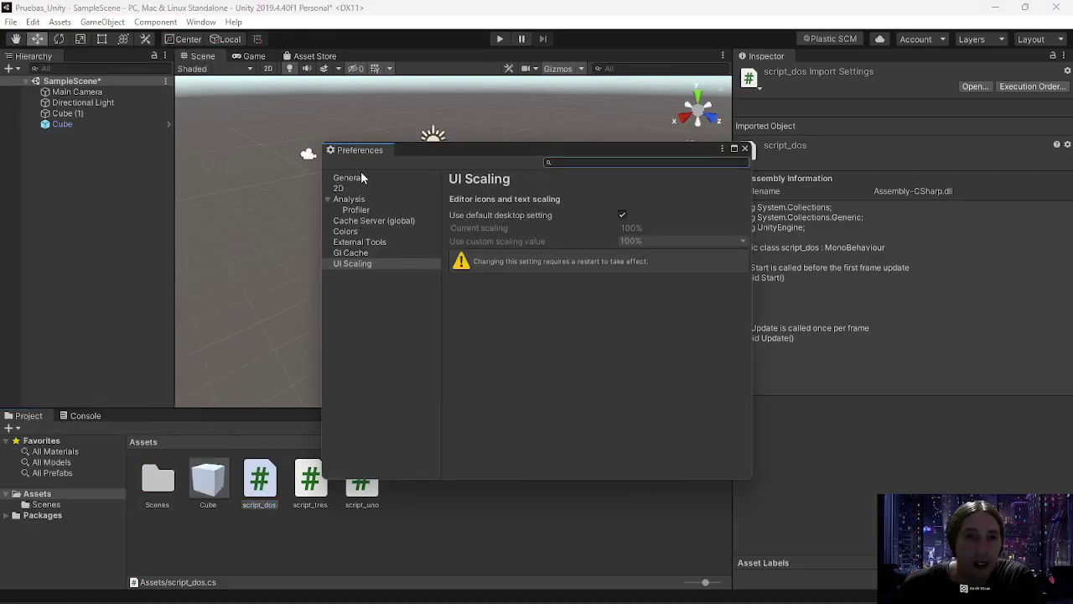
pyautogui.click(365, 242)
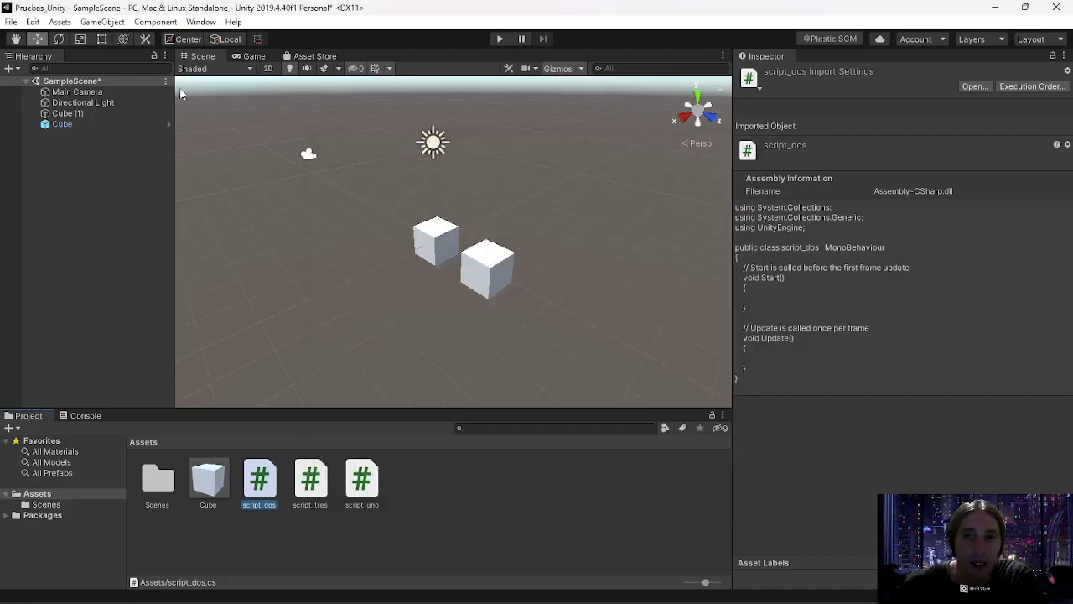
pyautogui.click(33, 22)
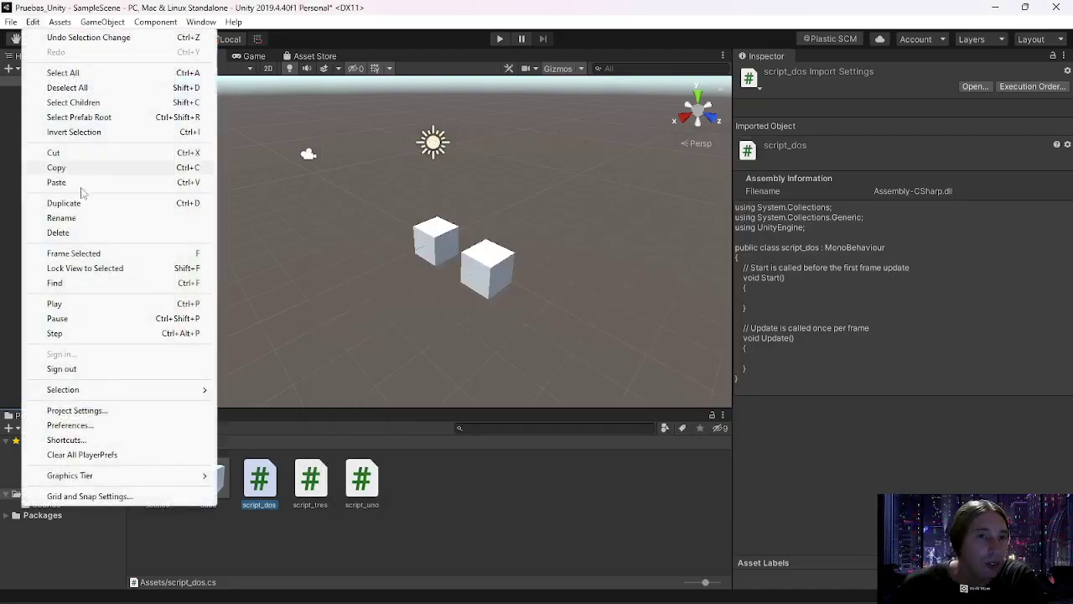
pyautogui.click(88, 426)
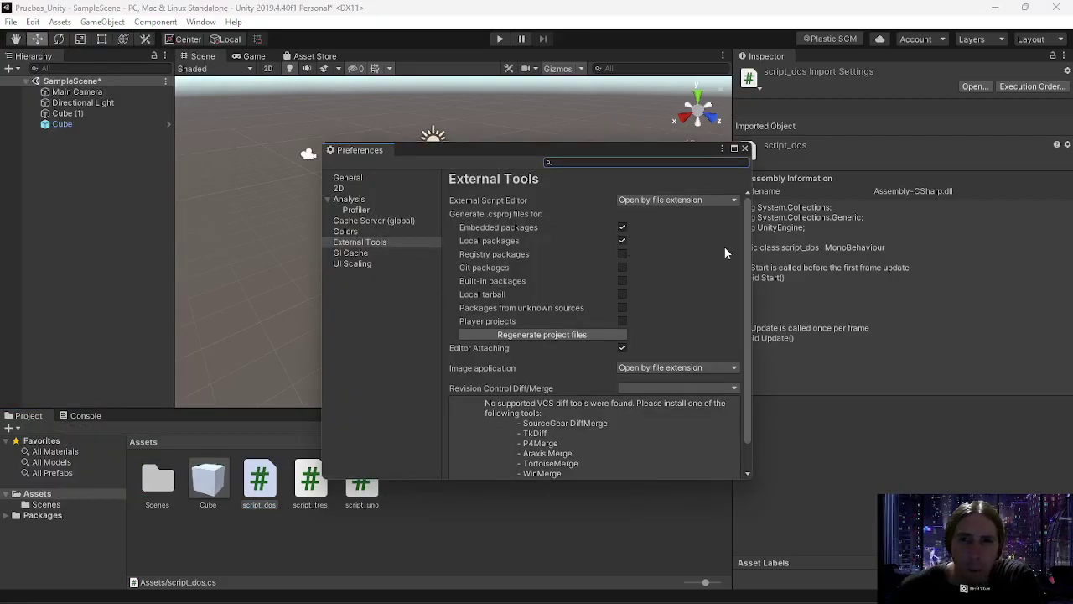
pyautogui.click(721, 200)
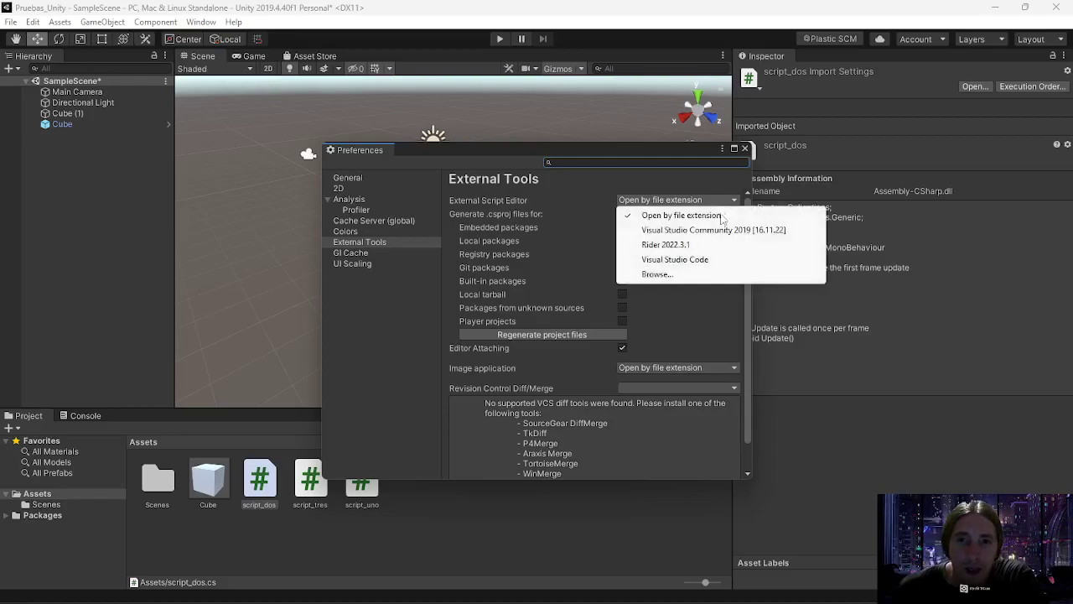
pyautogui.click(719, 231)
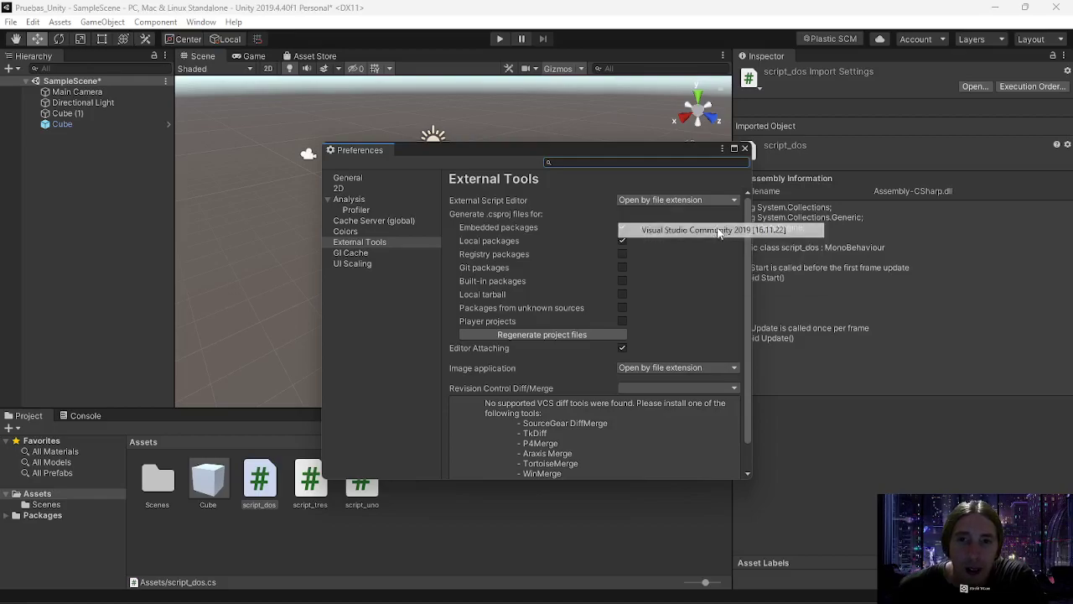
pyautogui.click(745, 150)
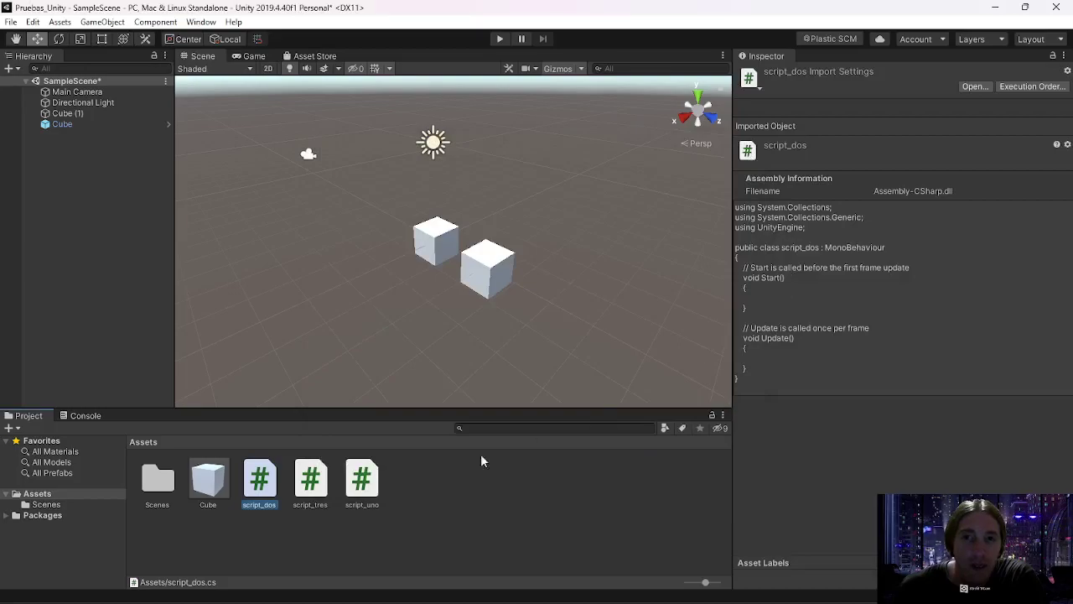
# - Enlarge the project assets area and open script_dos in Visual Studio, accepting the project changes notice and continuing the Visual Assist trial
pyautogui.moveTo(323, 408); pyautogui.dragTo(328, 317)
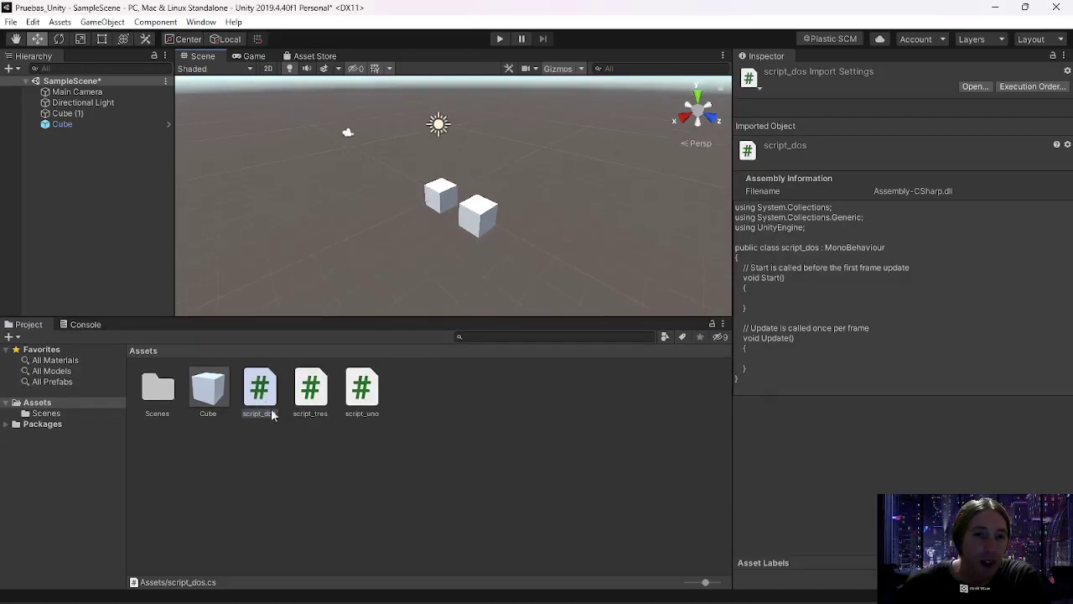
pyautogui.doubleClick(265, 402)
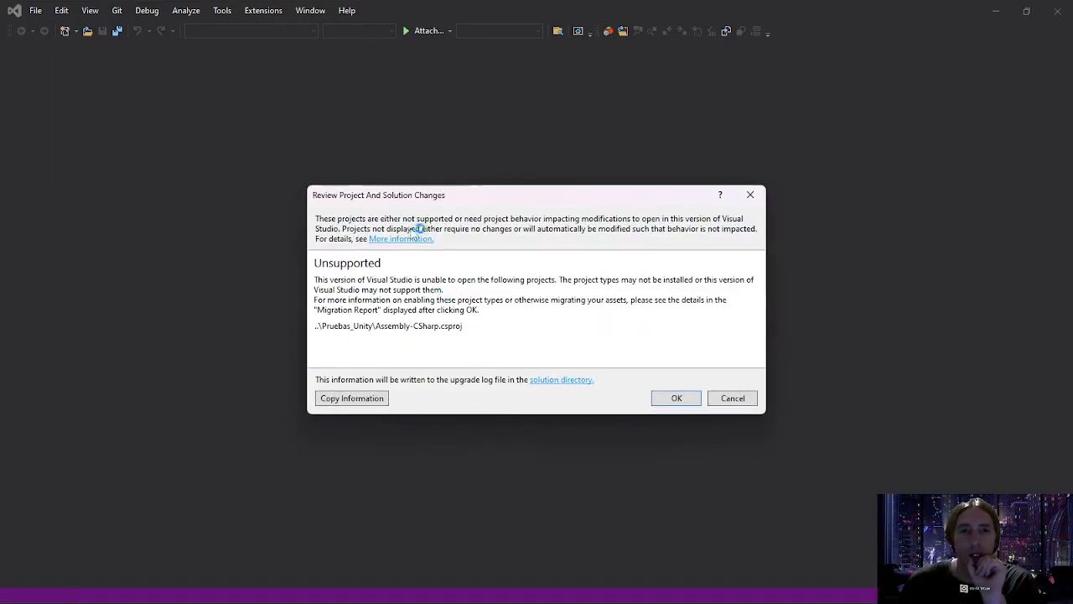
pyautogui.click(675, 398)
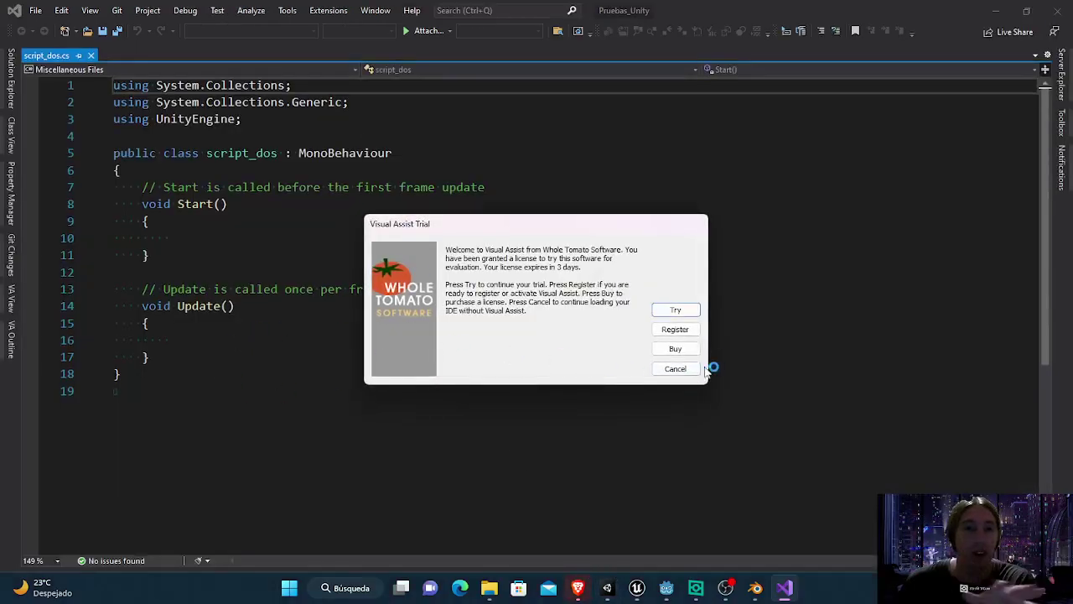
pyautogui.click(683, 312)
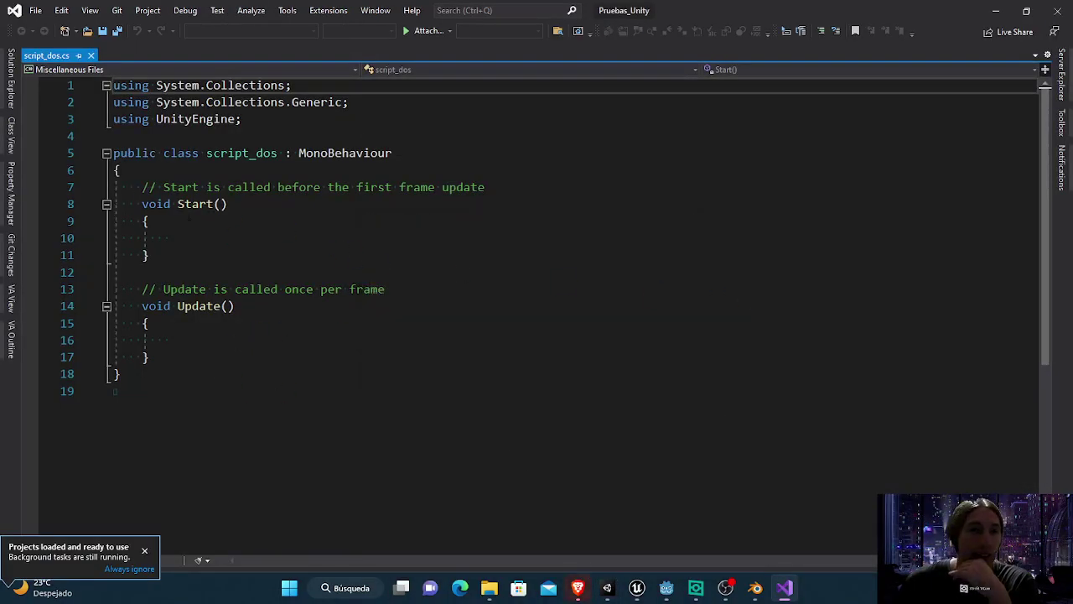
pyautogui.click(246, 224)
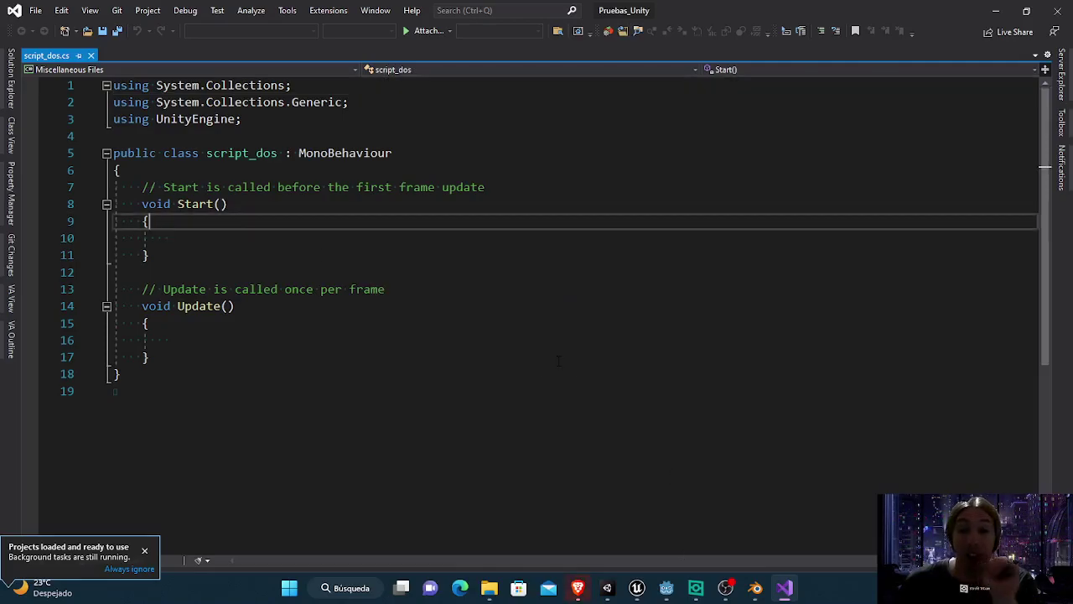
# - Return to Unity and inspect the script components attached to the prefab Cube
pyautogui.click(607, 587)
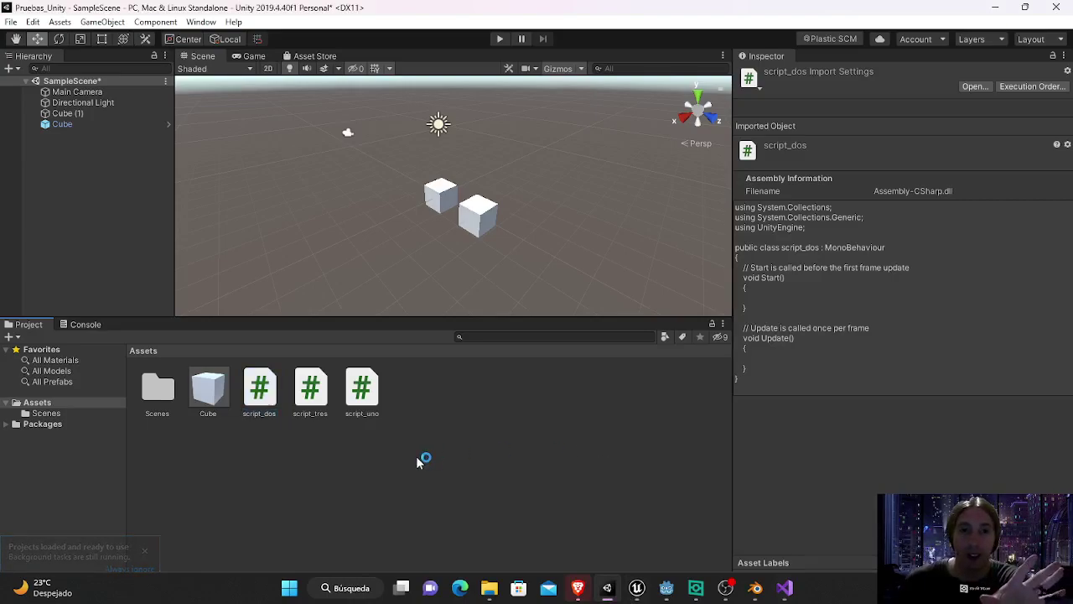
pyautogui.click(418, 457)
pyautogui.click(72, 125)
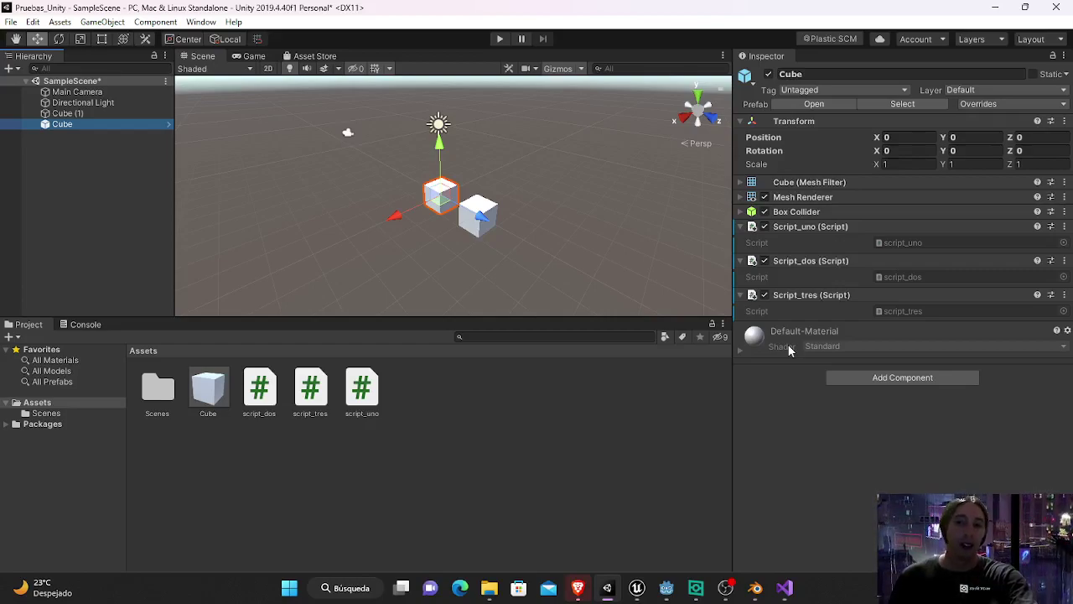
# - Switch to Unreal Engine and compile the tutorial_cubo Blueprint
pyautogui.click(638, 592)
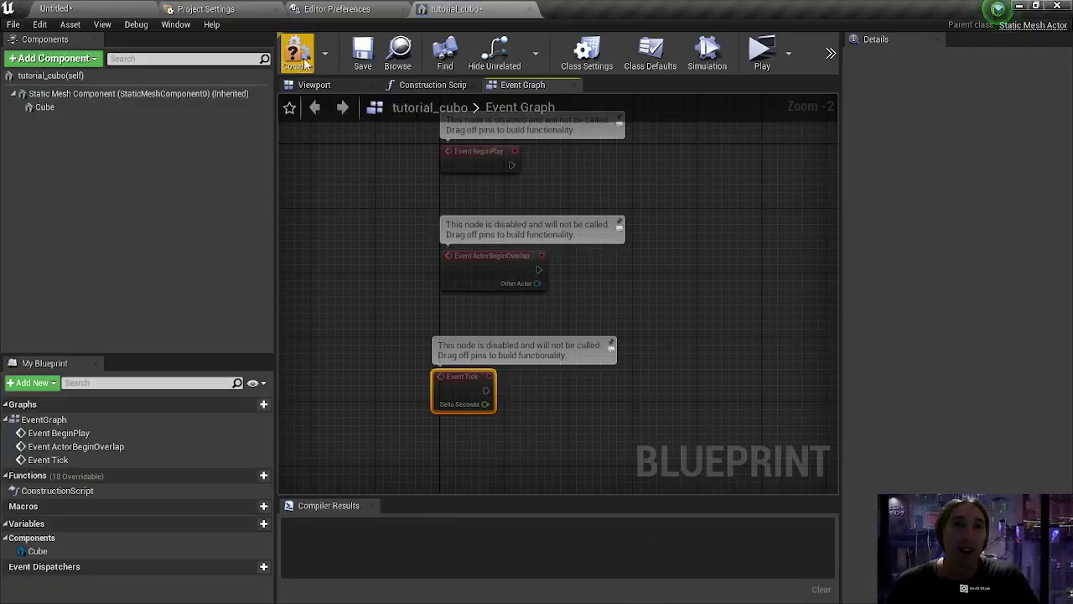
pyautogui.scroll(-4, 520, 265)
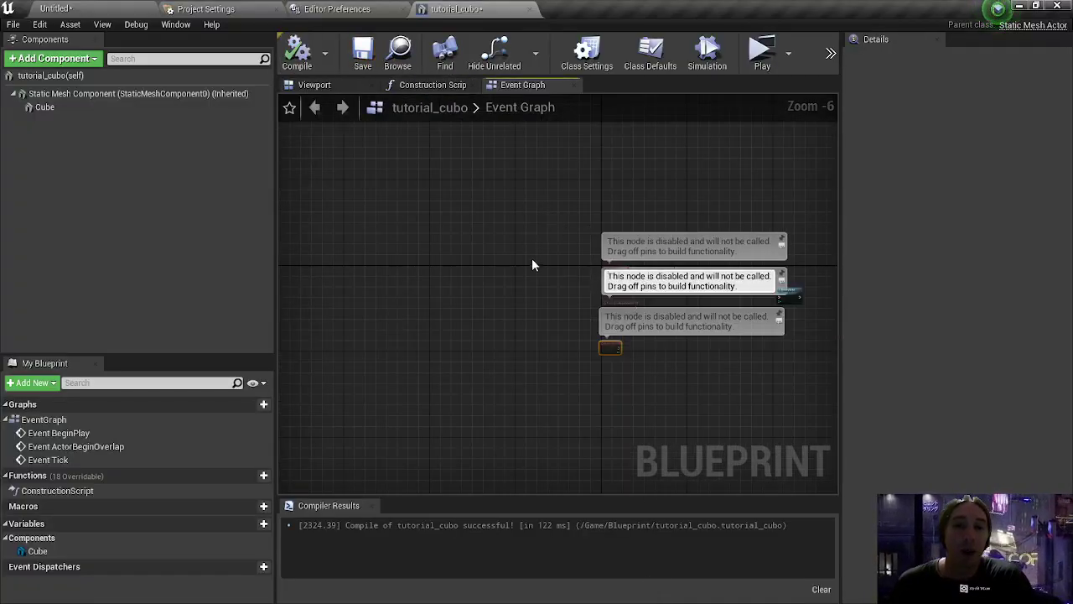
pyautogui.scroll(3, 412, 228)
pyautogui.moveTo(555, 270); pyautogui.dragTo(400, 177, button='right')
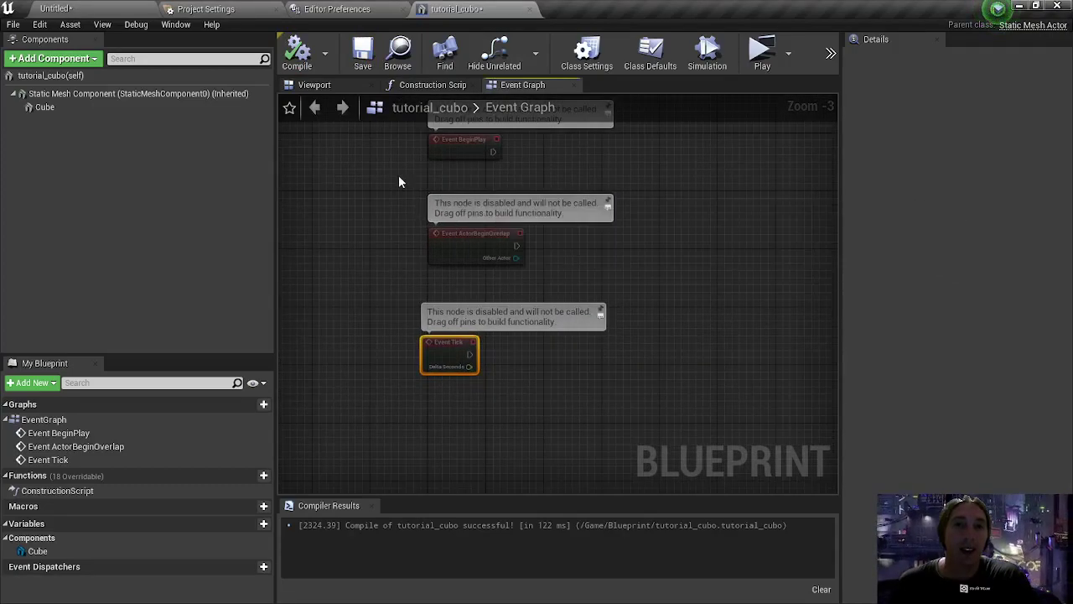
# - Widen the level's Details area and inspect the inherited Cube component of the tutorial_cubo actor
pyautogui.click(72, 8)
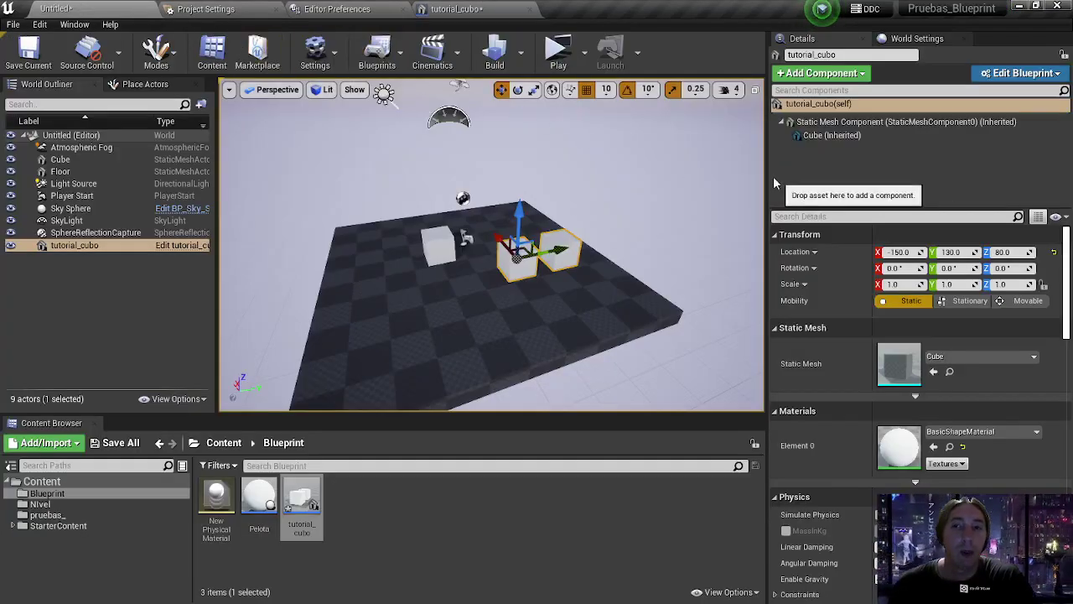
pyautogui.moveTo(767, 176); pyautogui.dragTo(717, 176)
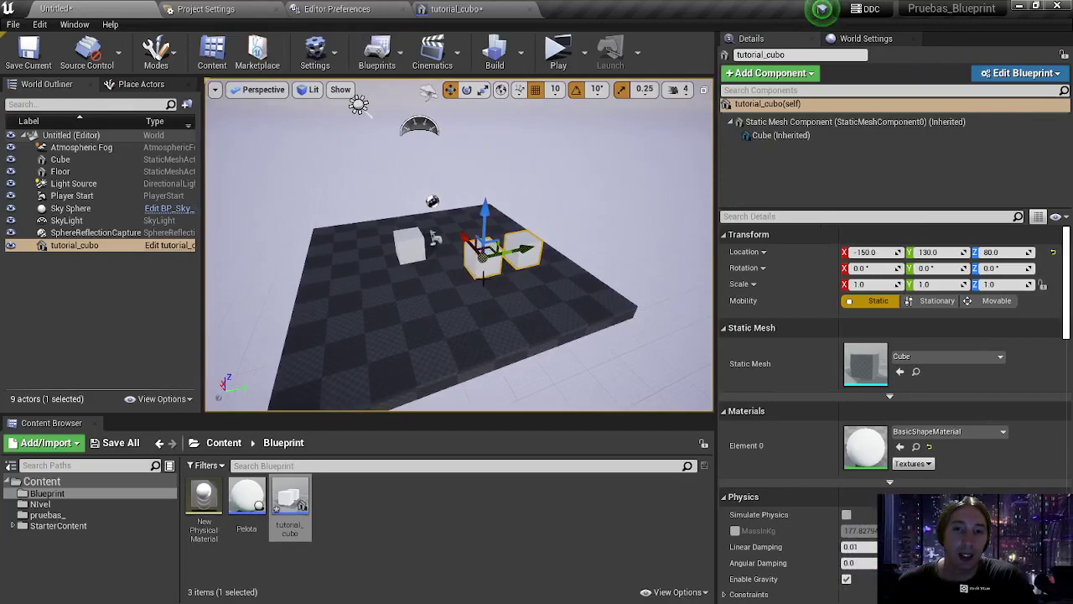
pyautogui.click(483, 274)
pyautogui.click(496, 255)
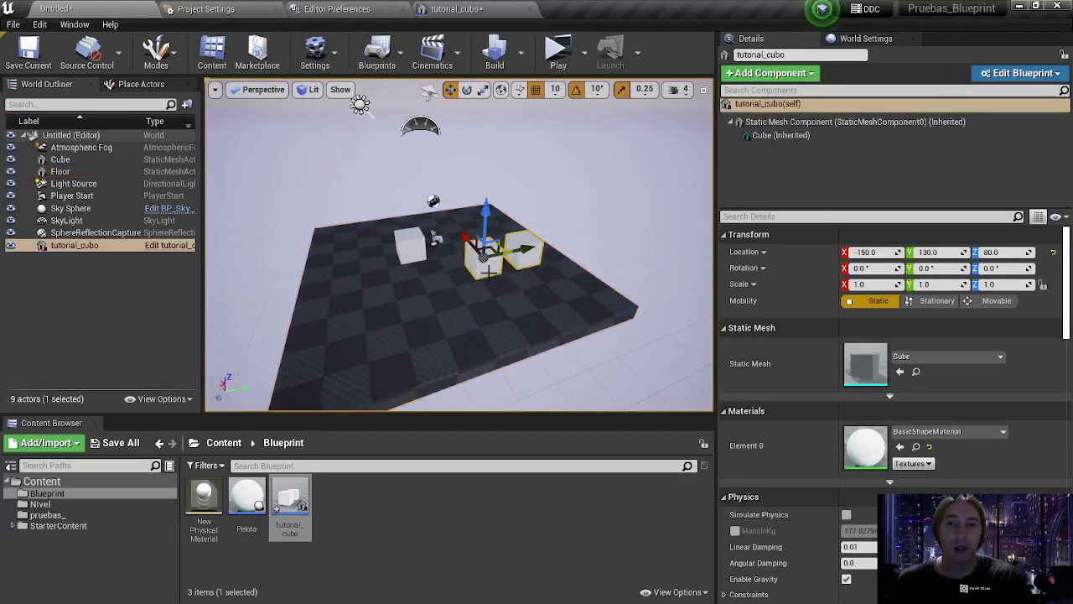
pyautogui.click(766, 137)
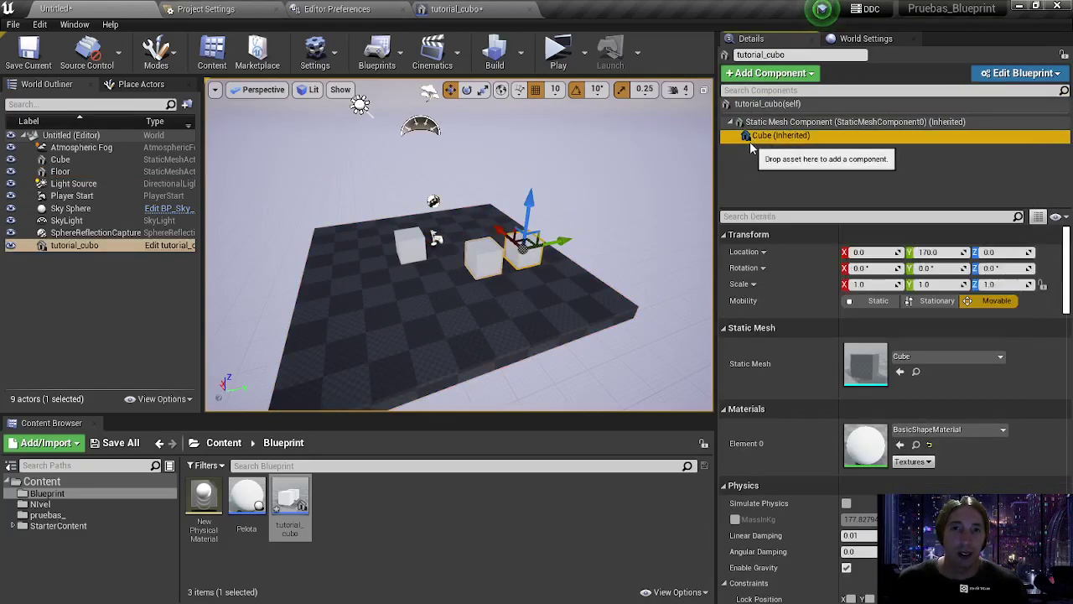
# - Delete the extra Cube component from the tutorial_cubo Blueprint, compile it and return to the level
pyautogui.click(444, 12)
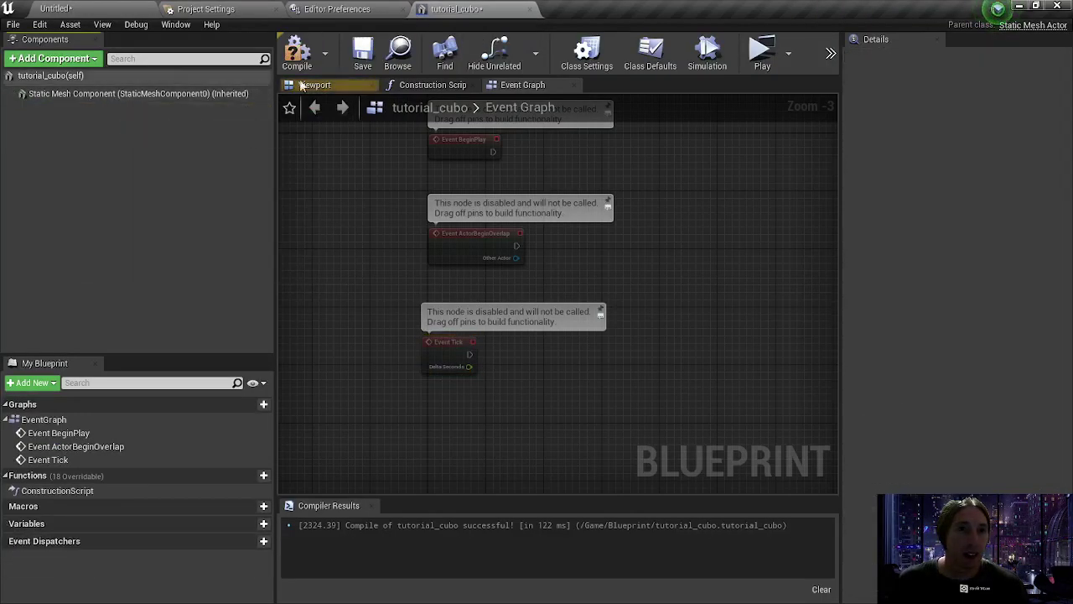
pyautogui.click(303, 69)
pyautogui.click(75, 9)
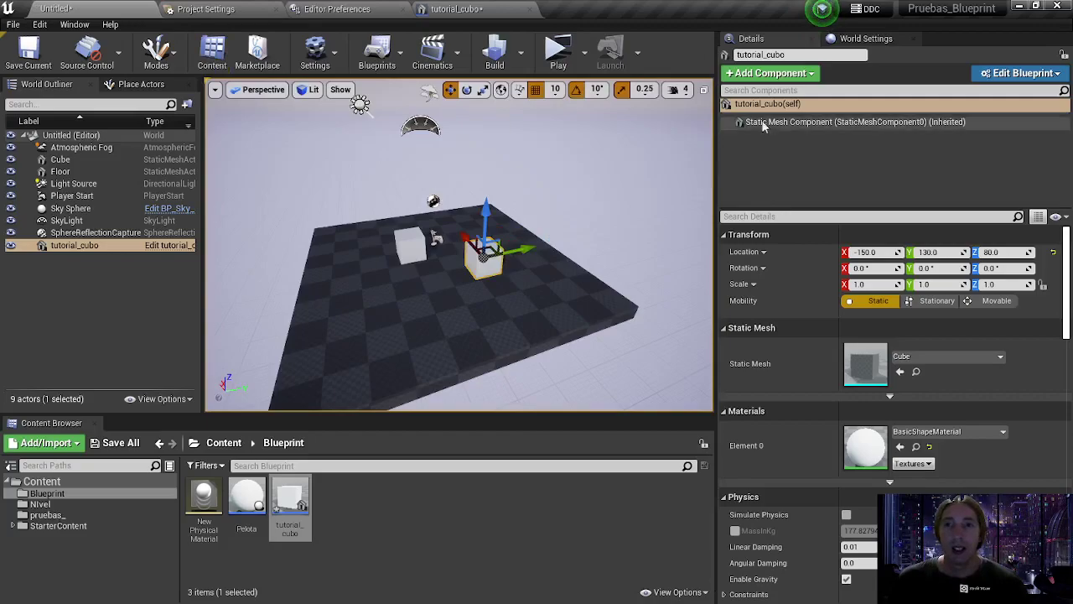
# - Review the script component types that can be added to tutorial_cubo, and enlarge the Content Browser
pyautogui.click(742, 75)
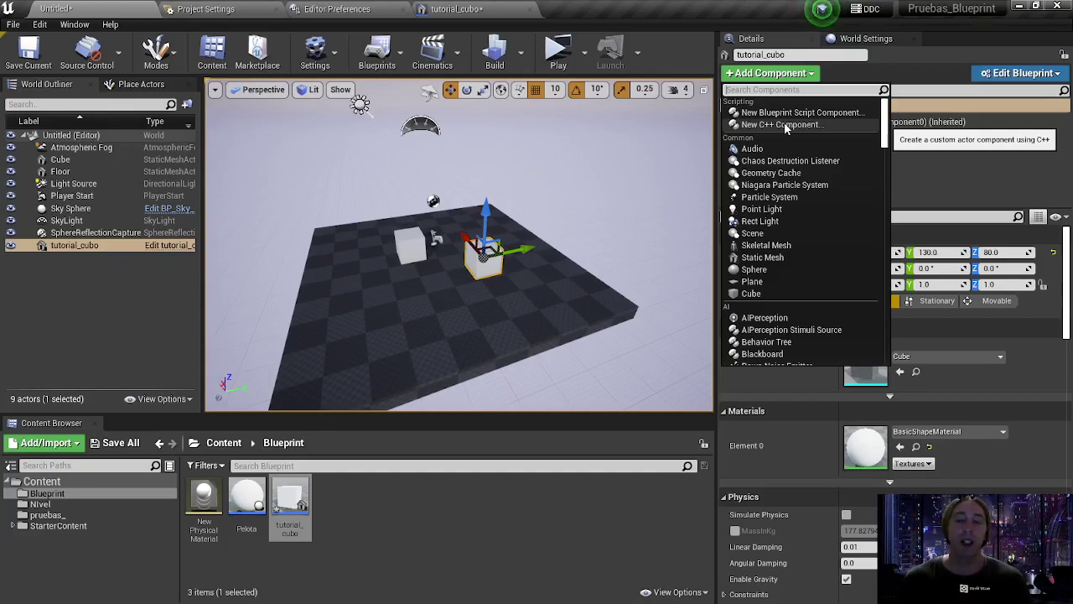
pyautogui.click(914, 170)
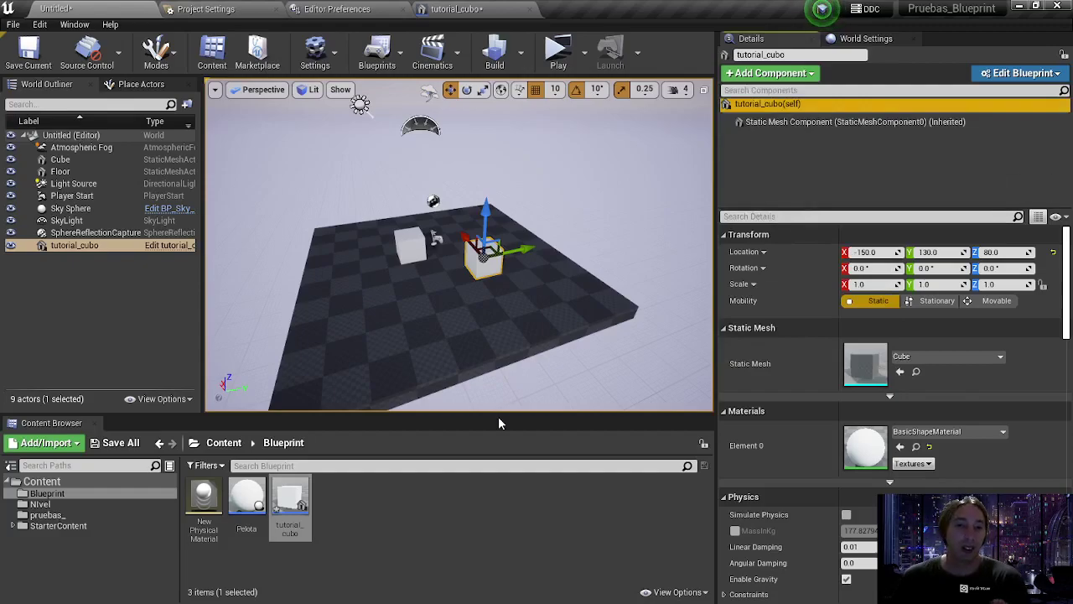
pyautogui.moveTo(502, 415); pyautogui.dragTo(509, 297)
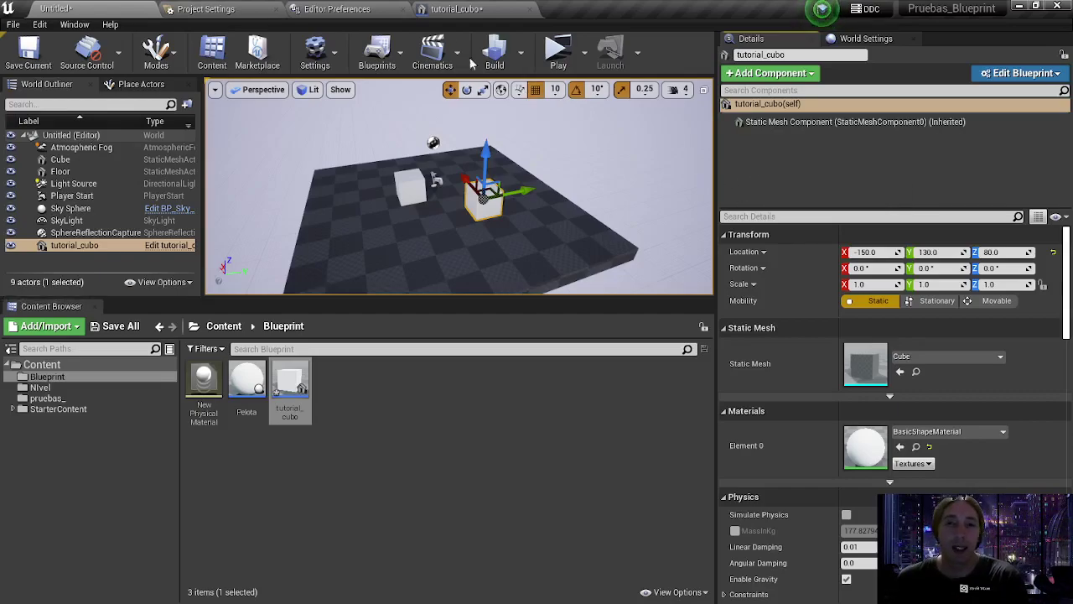
pyautogui.click(457, 8)
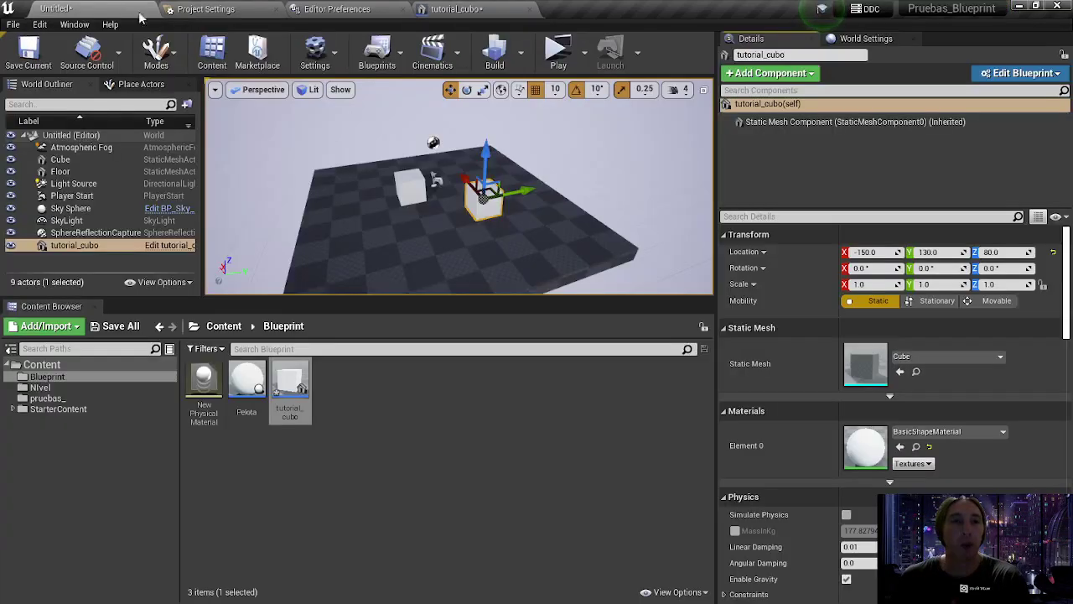
pyautogui.click(55, 8)
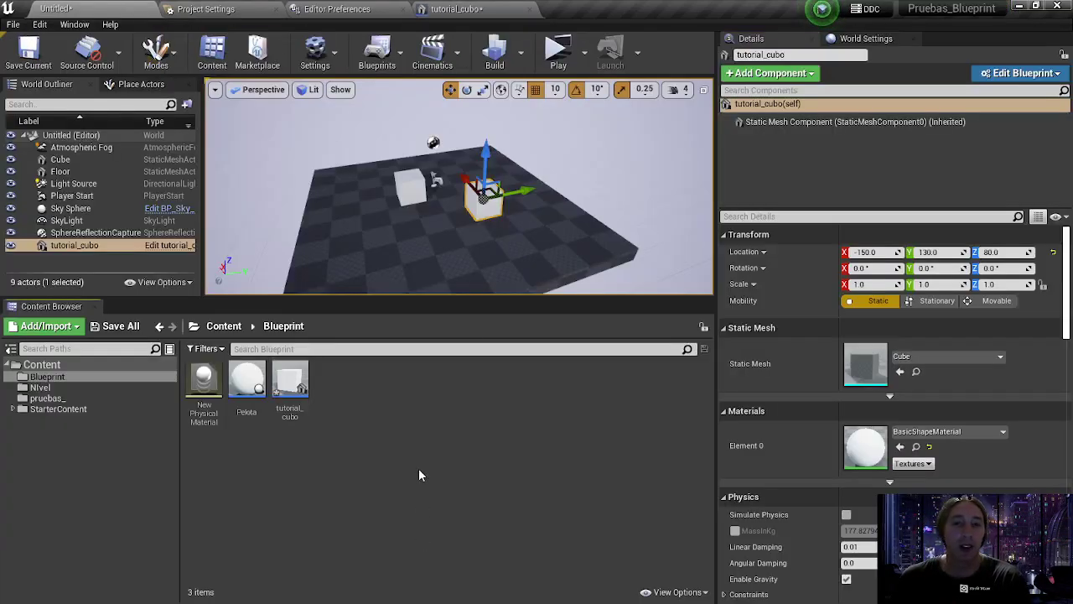
# - Move the DestroyActor node closer to the event nodes in the tutorial_cubo Event Graph
pyautogui.click(456, 8)
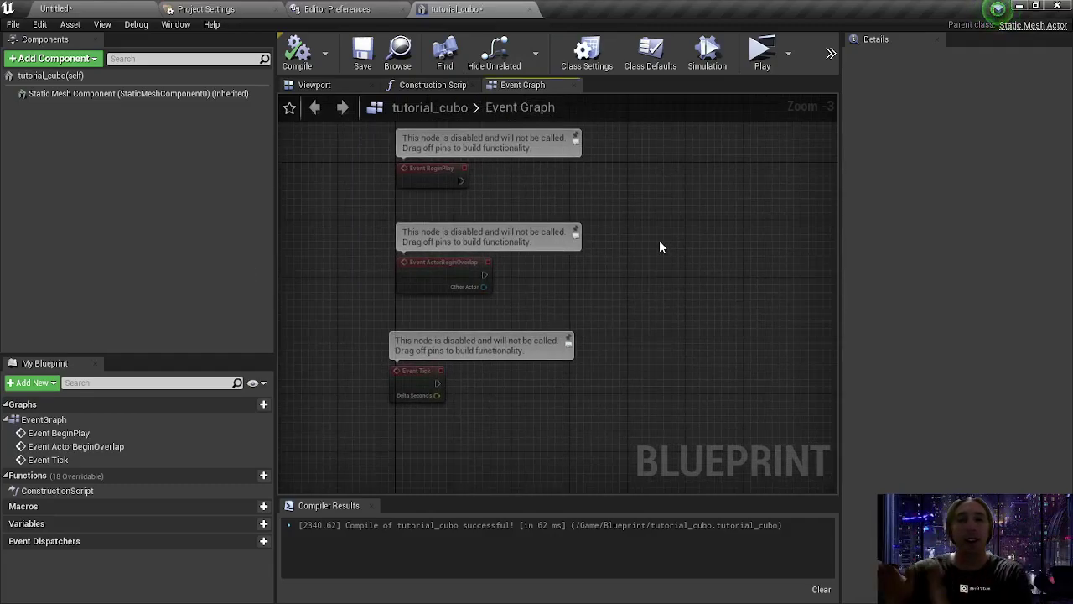
pyautogui.moveTo(658, 241); pyautogui.dragTo(580, 211, button='right')
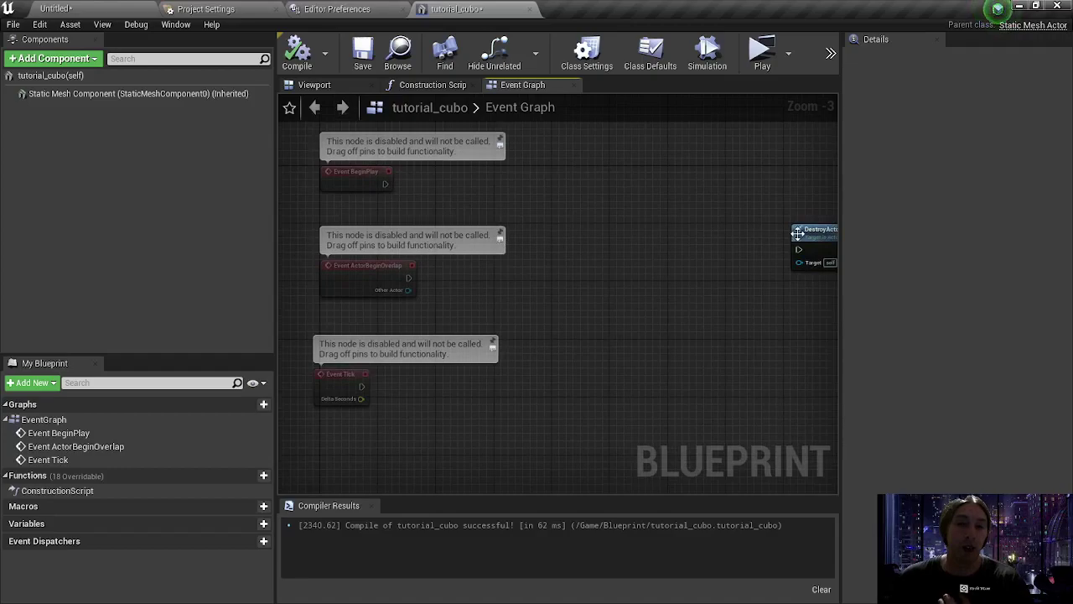
pyautogui.moveTo(795, 233); pyautogui.dragTo(628, 187)
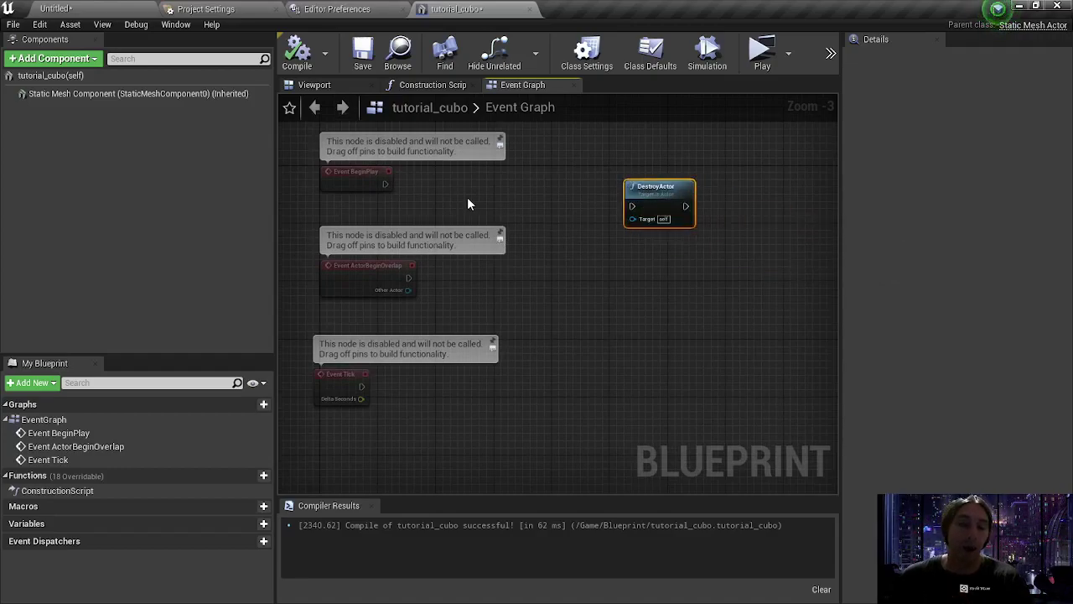
# - Add an OnComponentEndOverlap event for the inherited Static Mesh Component of tutorial_cubo
pyautogui.click(151, 95)
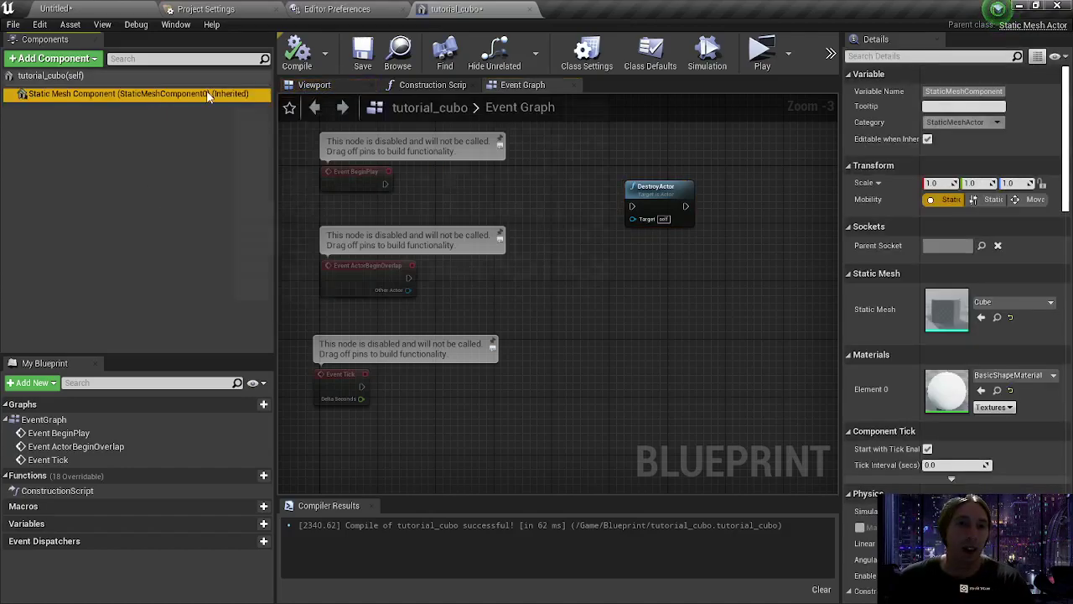
pyautogui.rightClick(210, 95)
pyautogui.moveTo(249, 117)
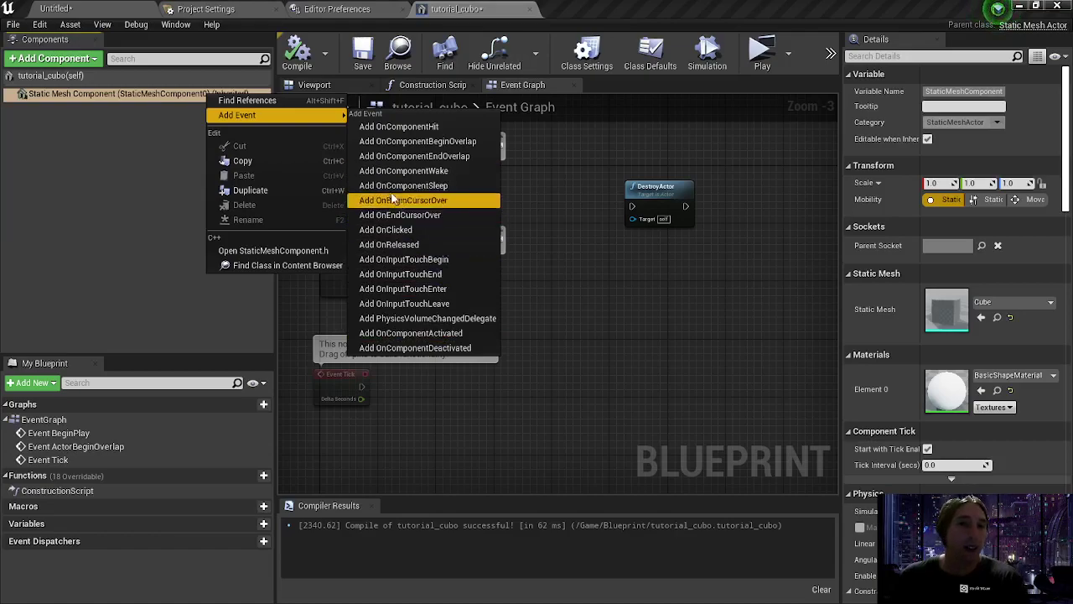
pyautogui.click(457, 157)
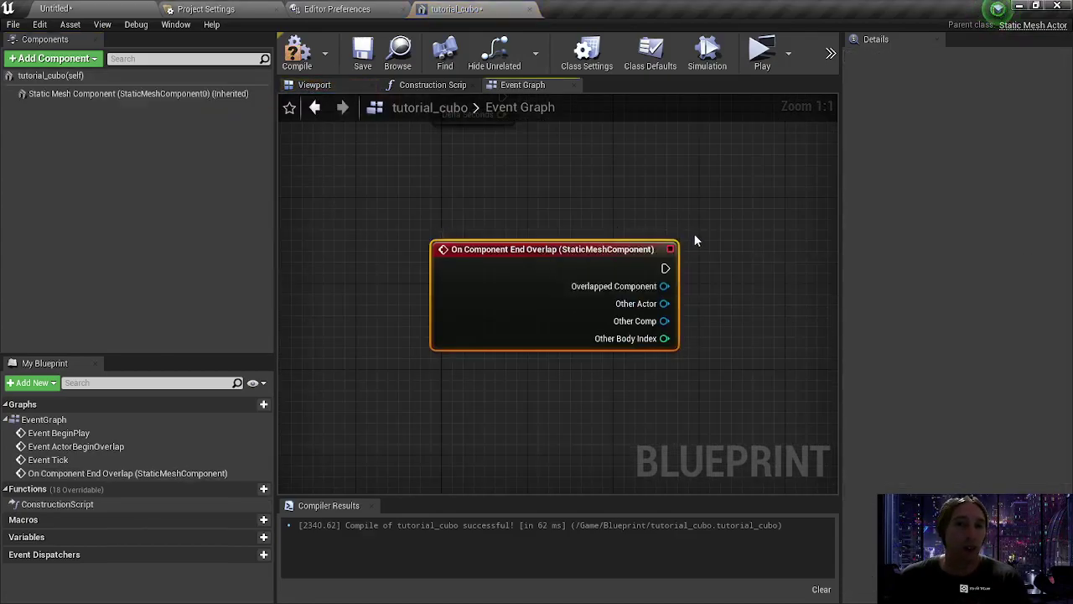
# - Check the actions available for the Other Actor output of the end-overlap event, and compile the tutorial_cubo Blueprint
pyautogui.moveTo(664, 304); pyautogui.dragTo(735, 325)
pyautogui.click(605, 375)
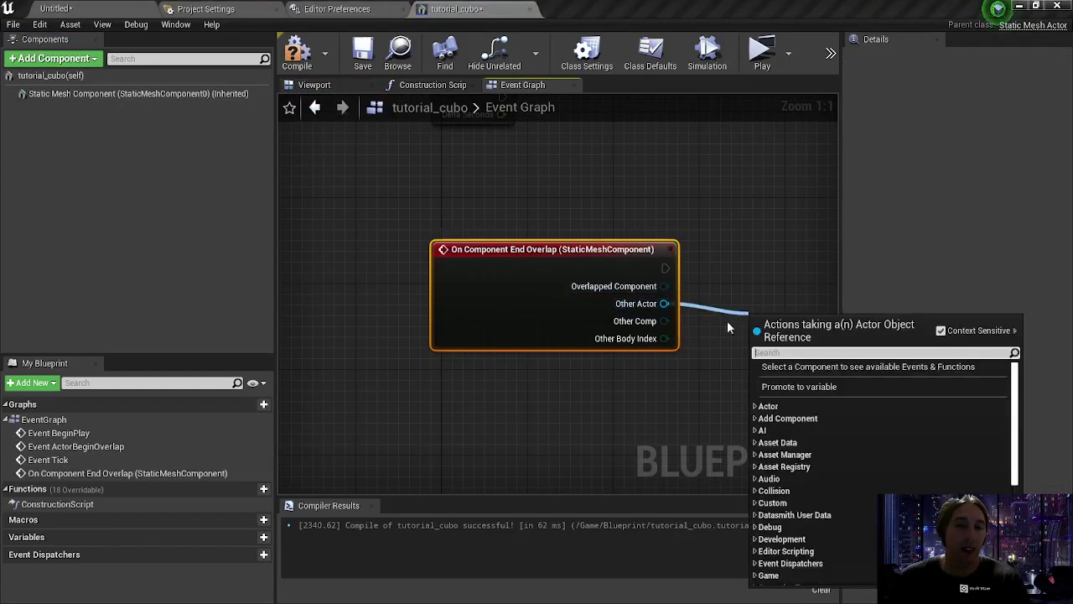
pyautogui.click(312, 60)
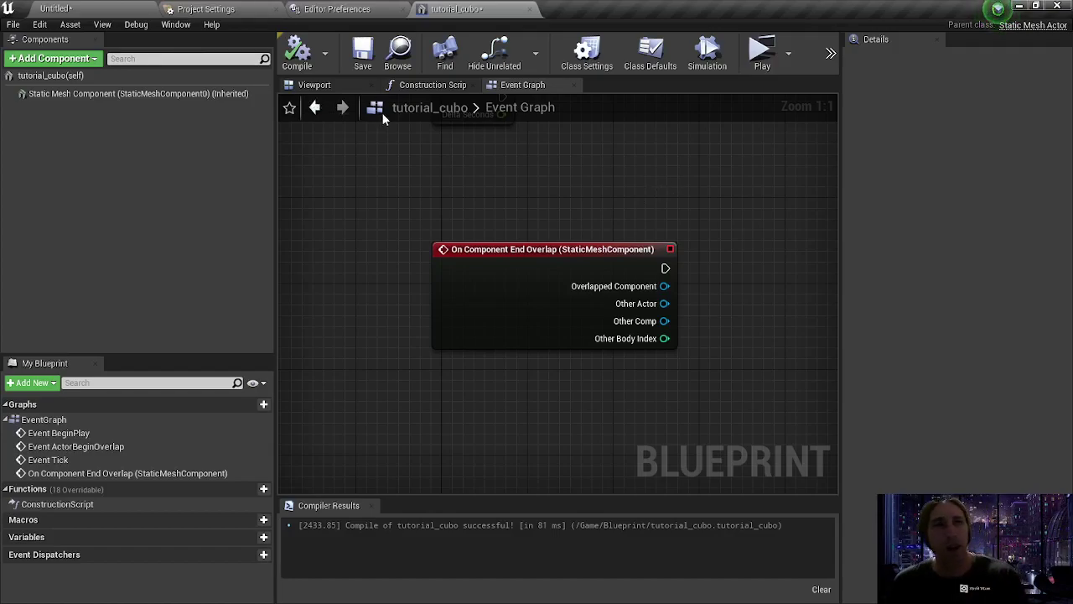
pyautogui.click(58, 9)
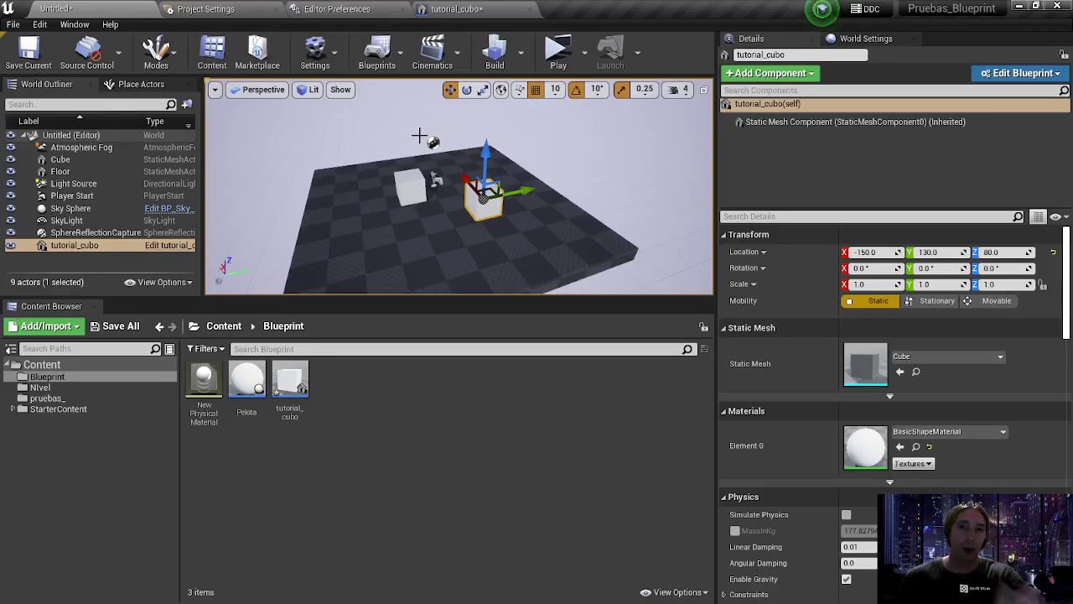
pyautogui.click(461, 8)
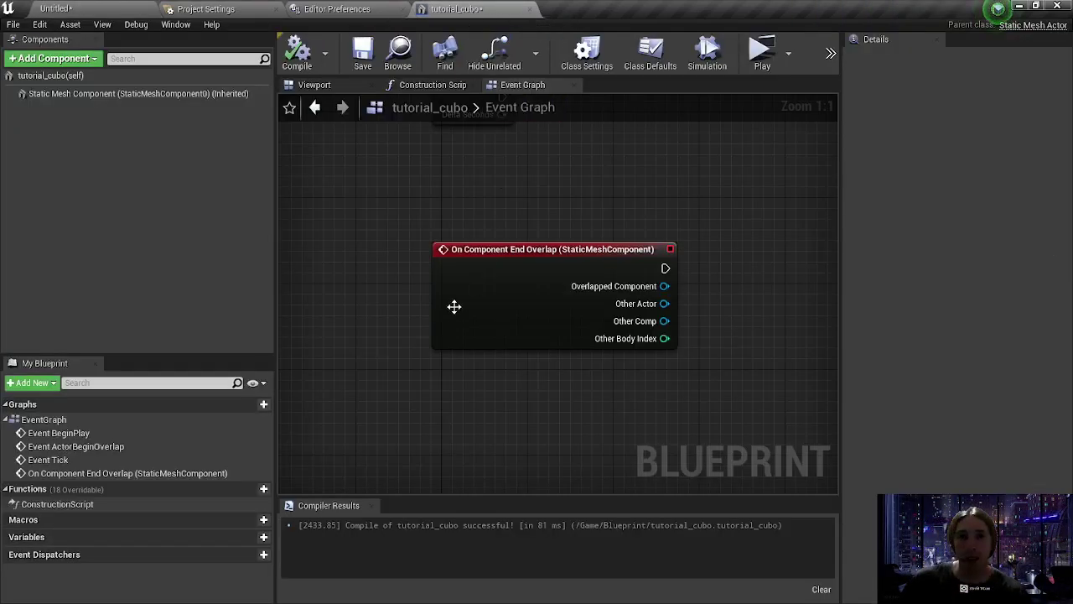
pyautogui.scroll(-5, 483, 269)
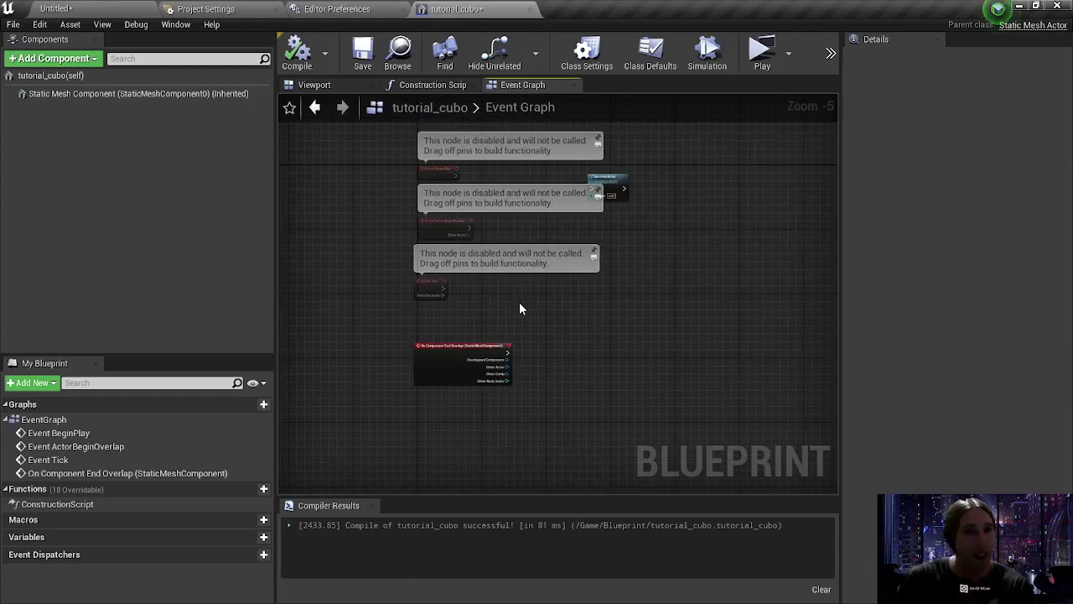
# - Return to the level and start creating a new Blueprint Class asset in the Blueprint content folder
pyautogui.click(129, 7)
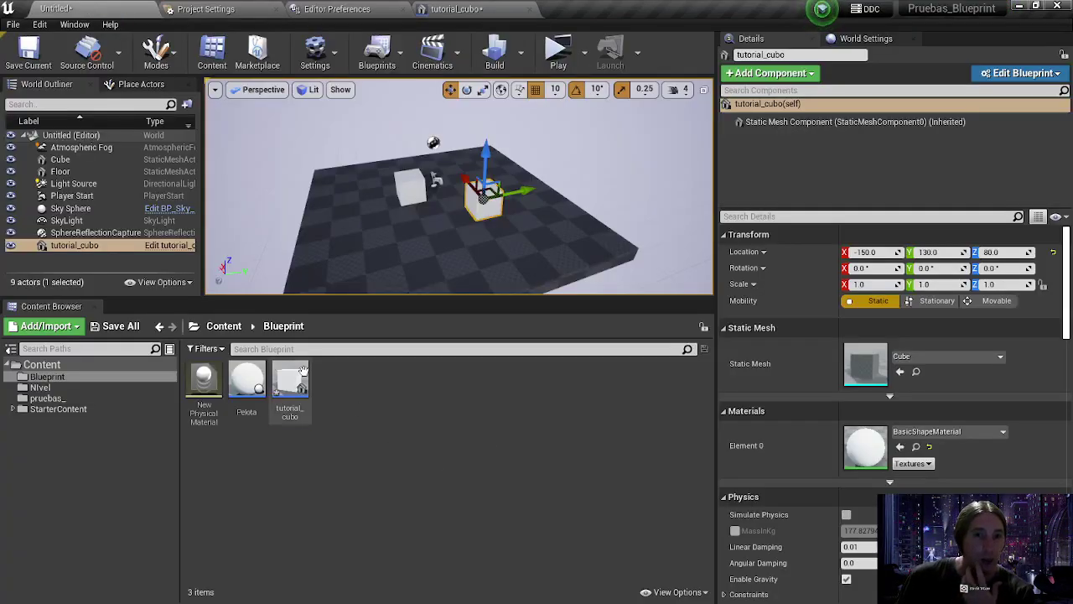
pyautogui.rightClick(363, 400)
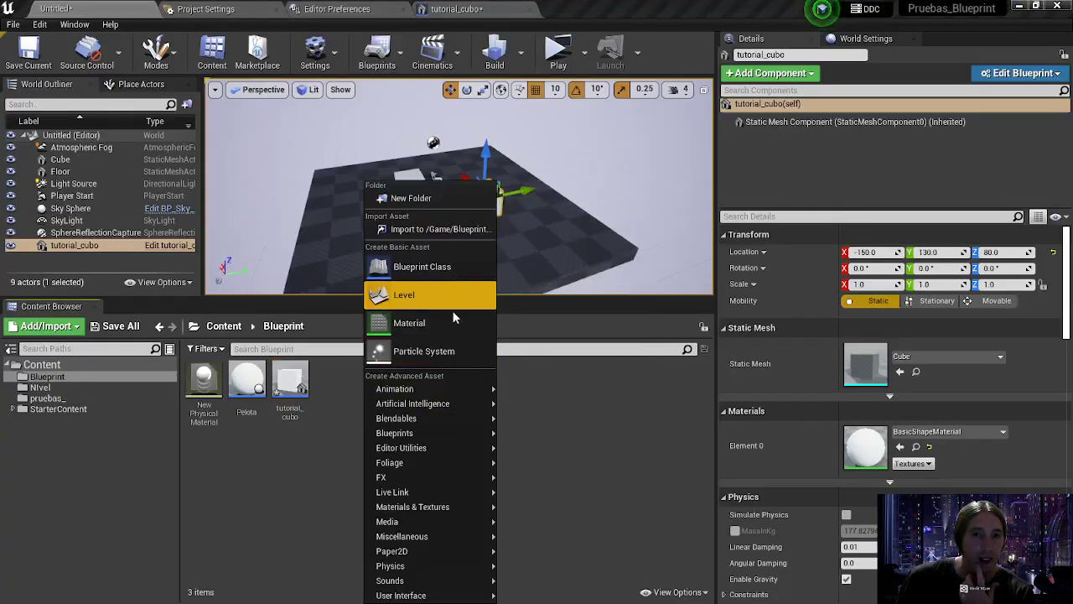
pyautogui.click(445, 269)
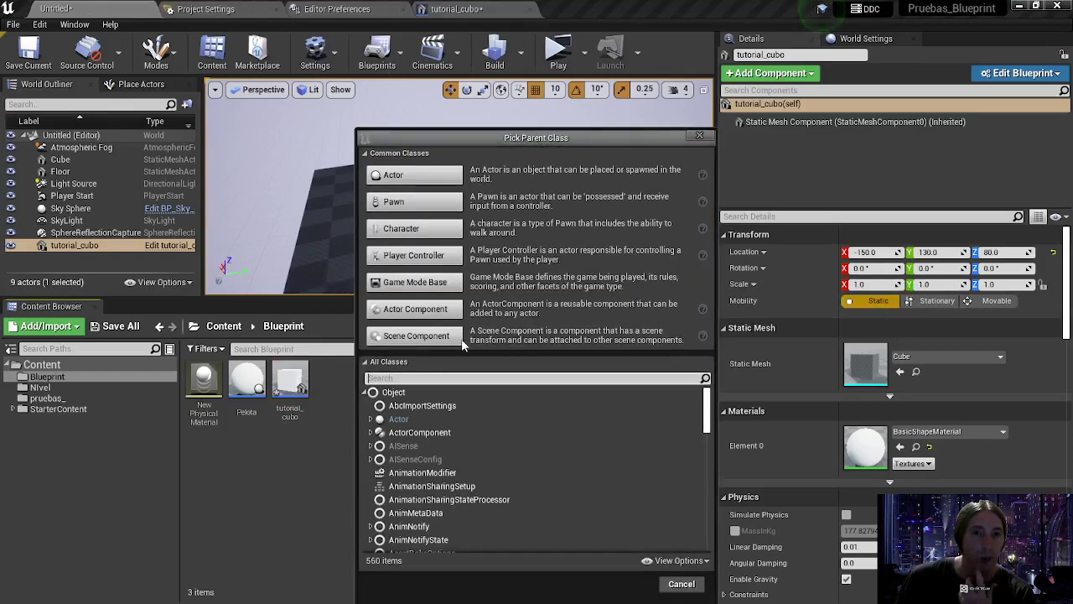
pyautogui.click(435, 181)
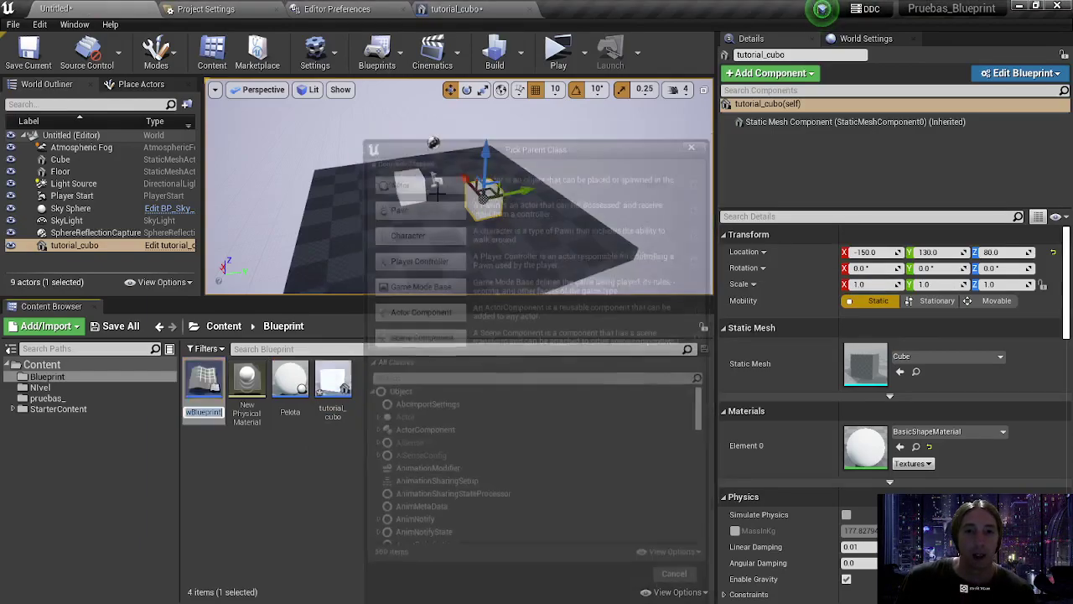
pyautogui.click(204, 381)
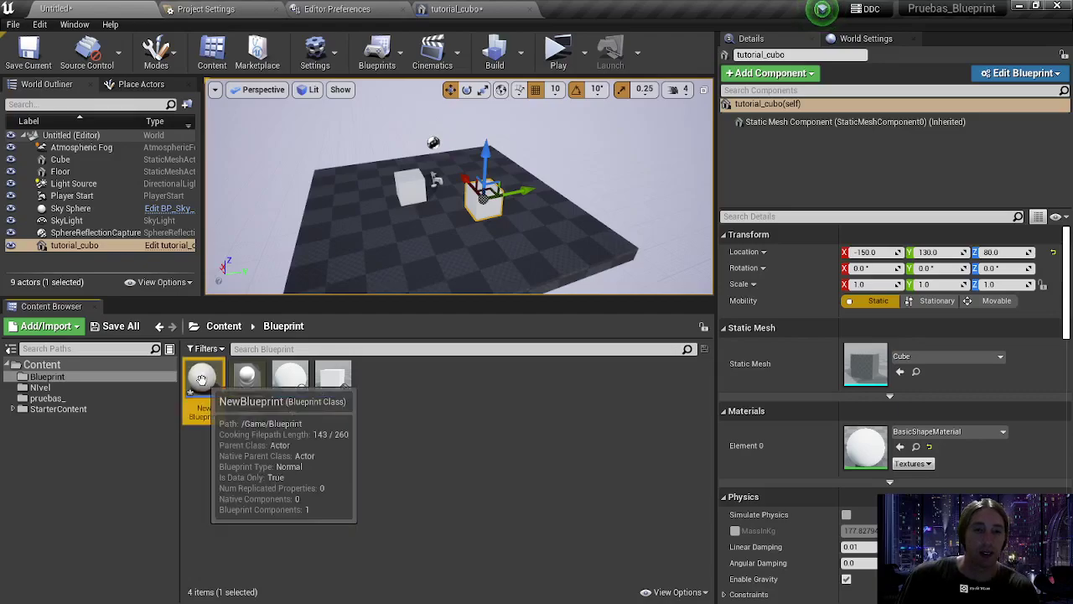
pyautogui.press('Delete')
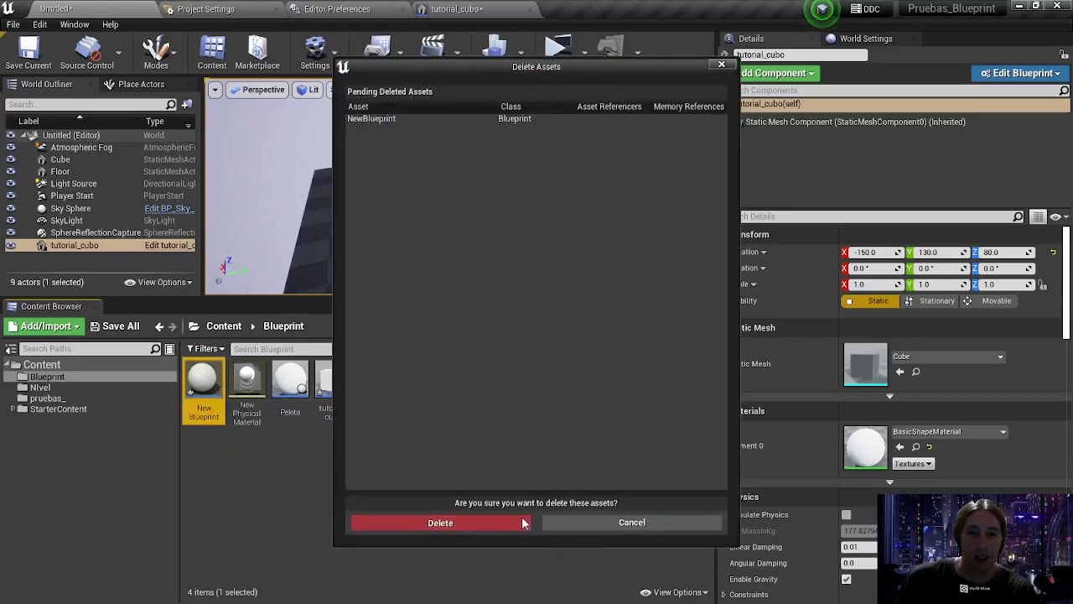
pyautogui.click(452, 521)
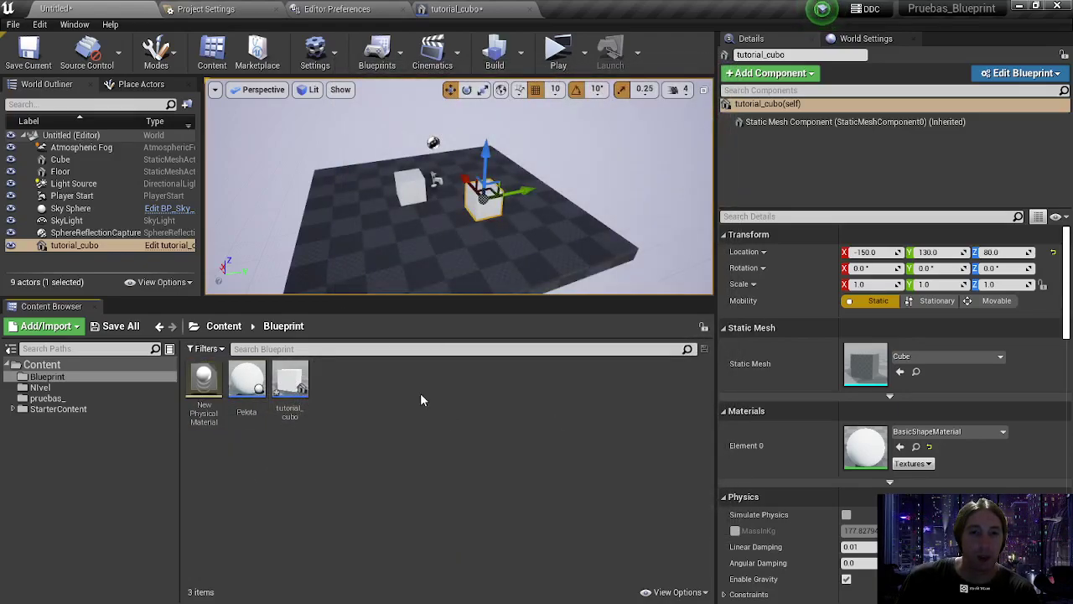
# - Create a Blueprint class in the Blueprint folder with StaticMeshActor as its parent class and name it Padre
pyautogui.rightClick(428, 395)
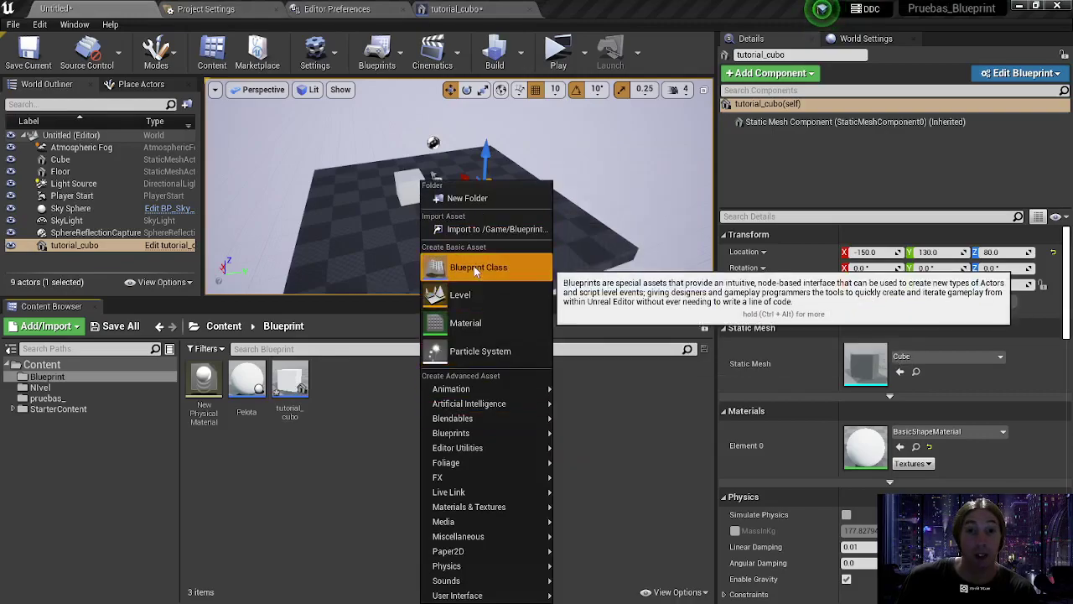
pyautogui.click(474, 266)
pyautogui.write('static_')
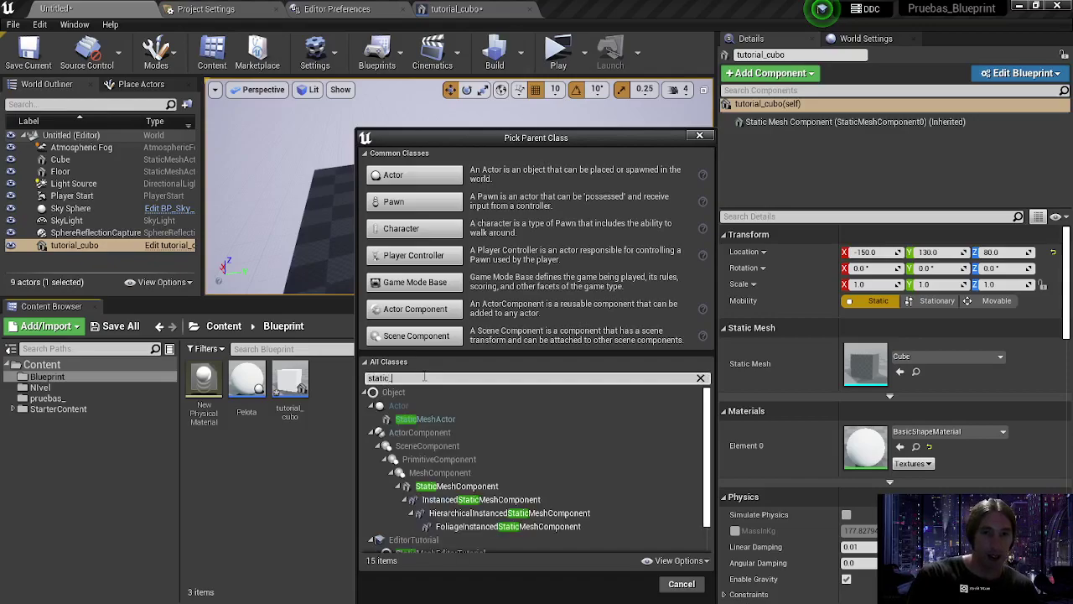
pyautogui.press('BackSpace')
pyautogui.write('mes')
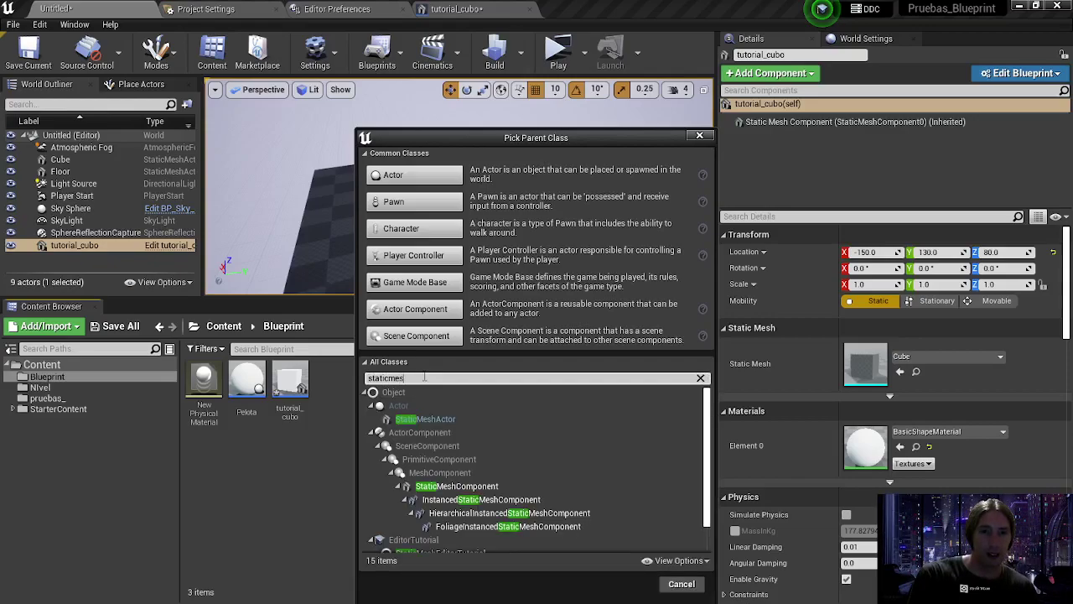
pyautogui.click(495, 418)
pyautogui.click(627, 583)
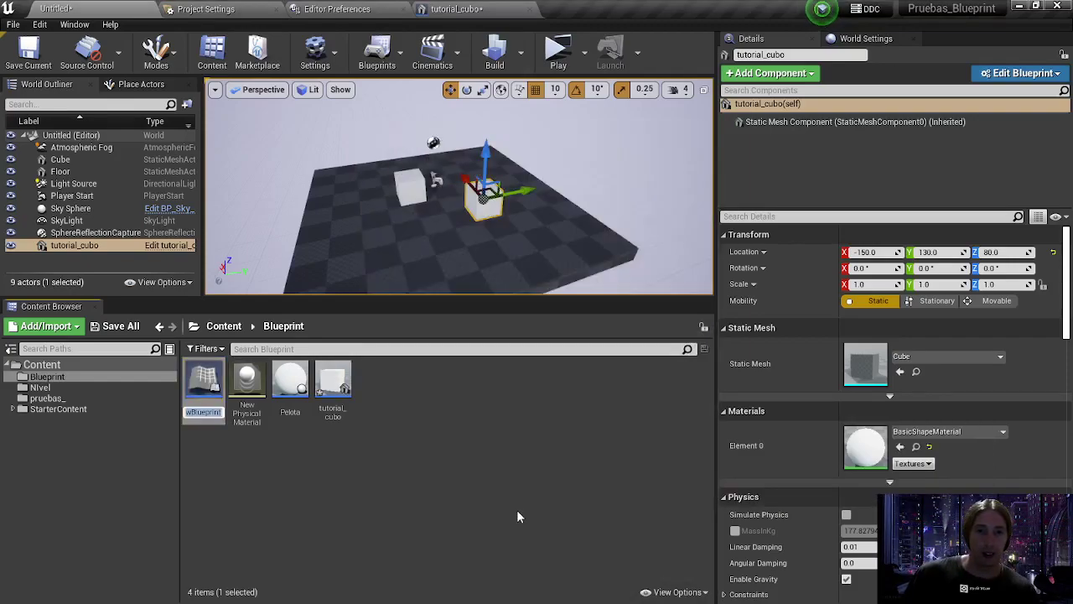
pyautogui.write('Pelre')
pyautogui.press('Return')
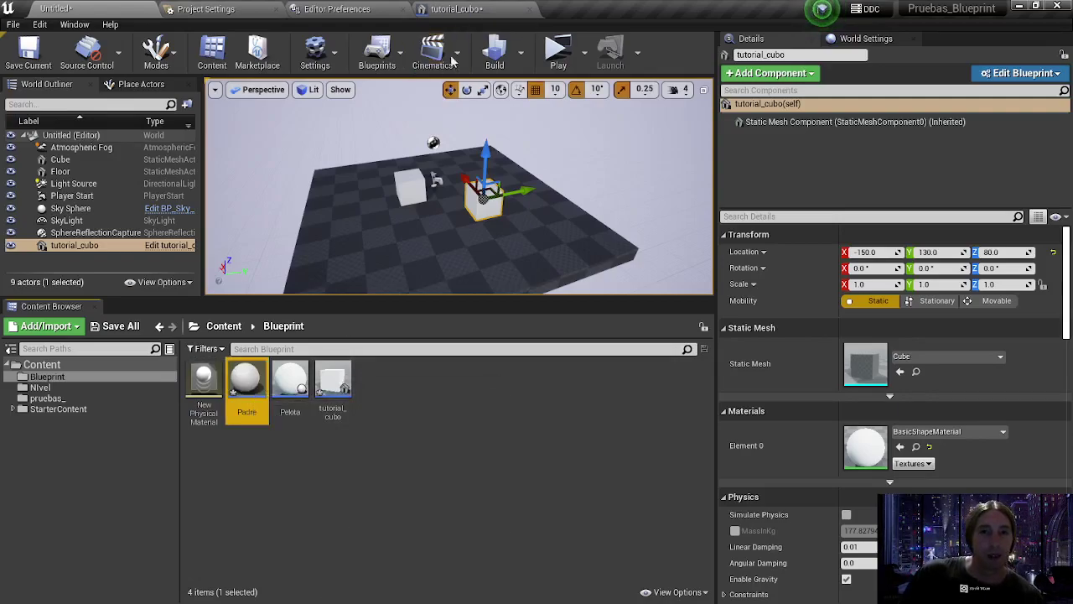
# - Set the parent class of the tutorial_cubo blueprint to Padre and save the blueprint
pyautogui.click(453, 8)
pyautogui.click(586, 52)
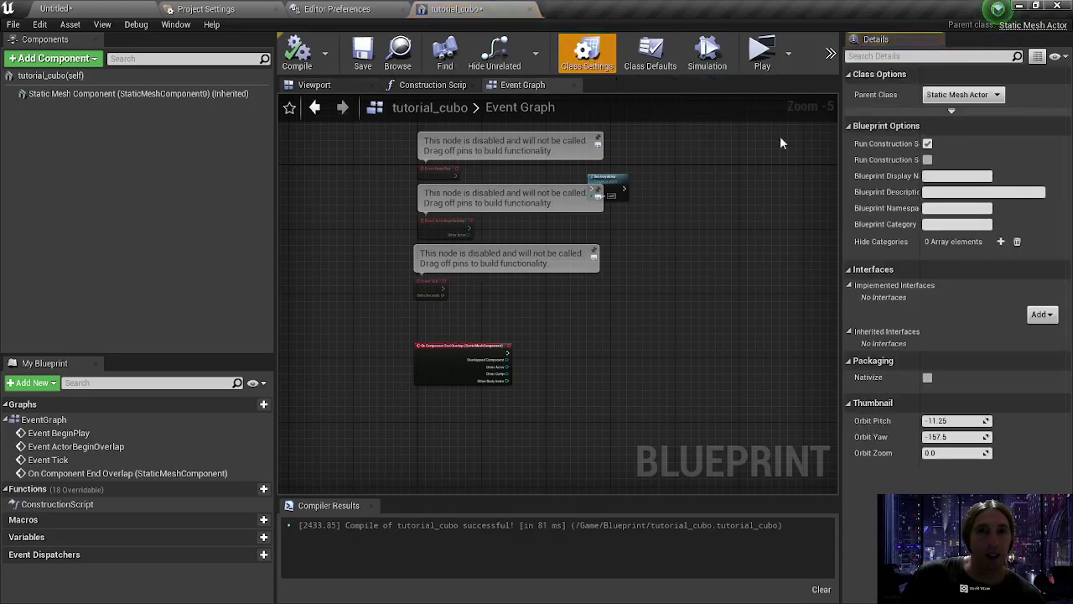
pyautogui.click(956, 95)
pyautogui.write('padre')
pyautogui.click(872, 135)
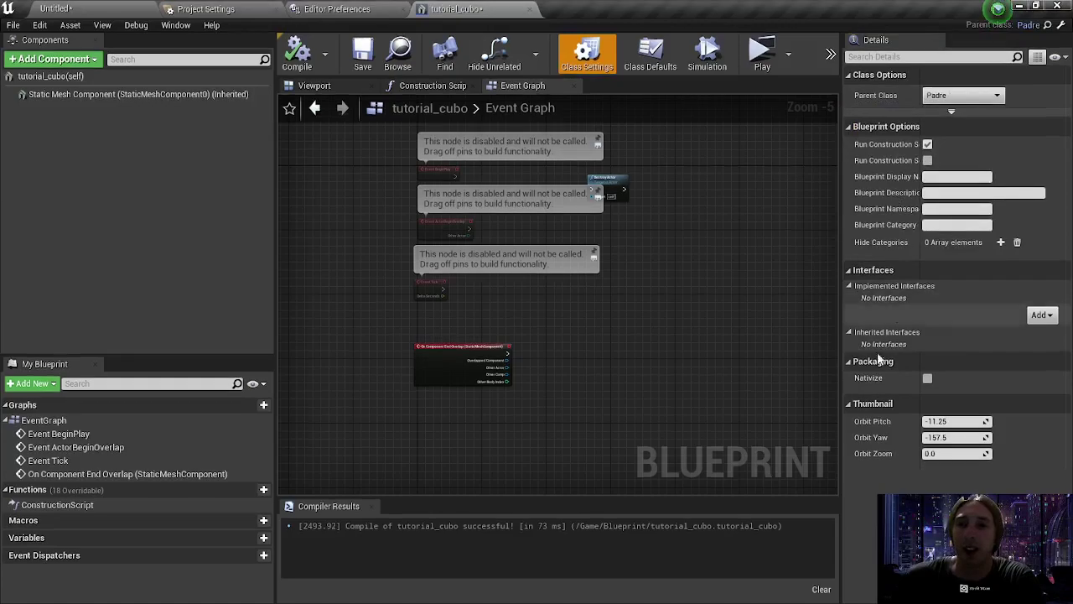
pyautogui.click(362, 53)
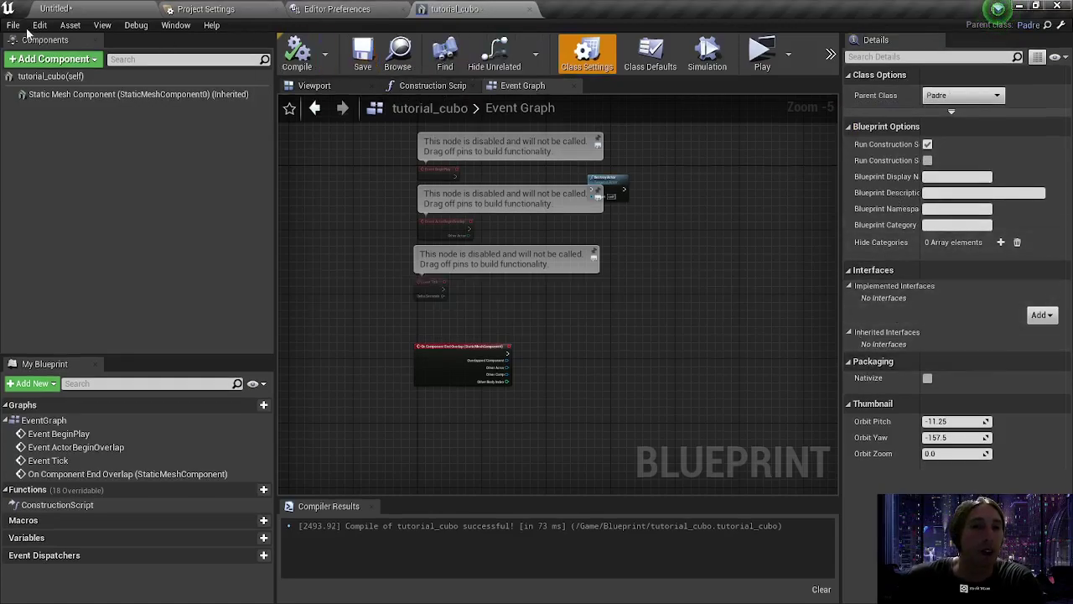
pyautogui.click(13, 25)
pyautogui.click(67, 97)
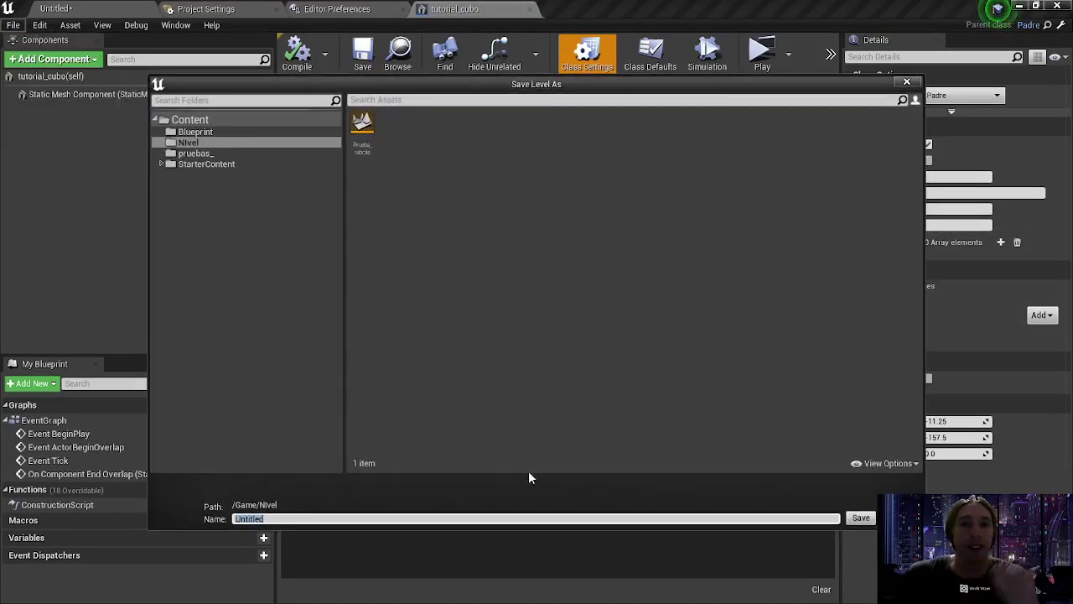
pyautogui.click(861, 517)
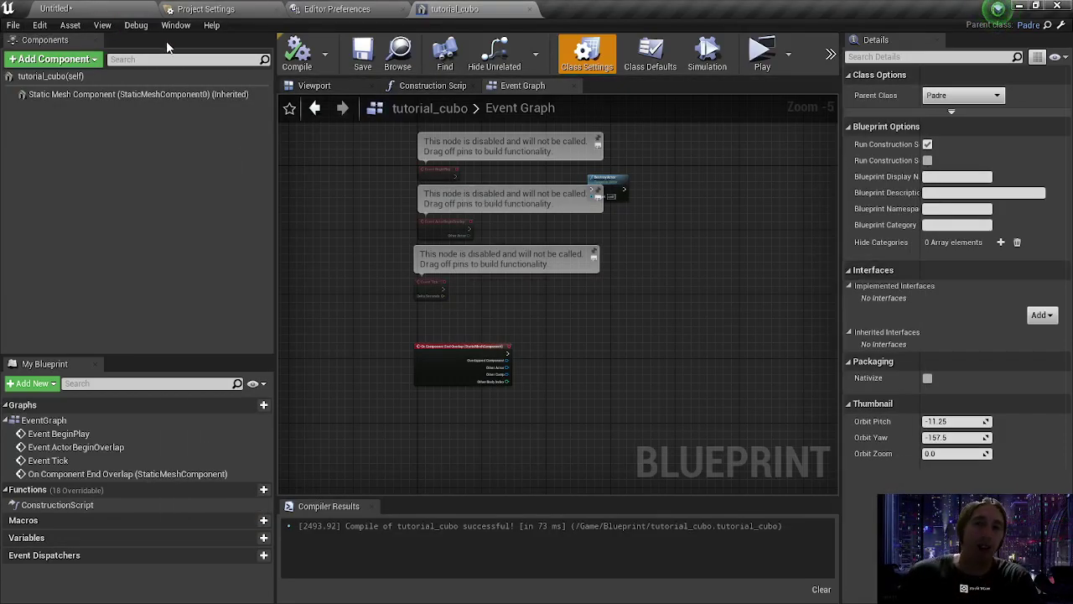
# - Open the Padre blueprint and compare its contents and parent class with those of the tutorial_cubo blueprint
pyautogui.click(56, 9)
pyautogui.doubleClick(247, 381)
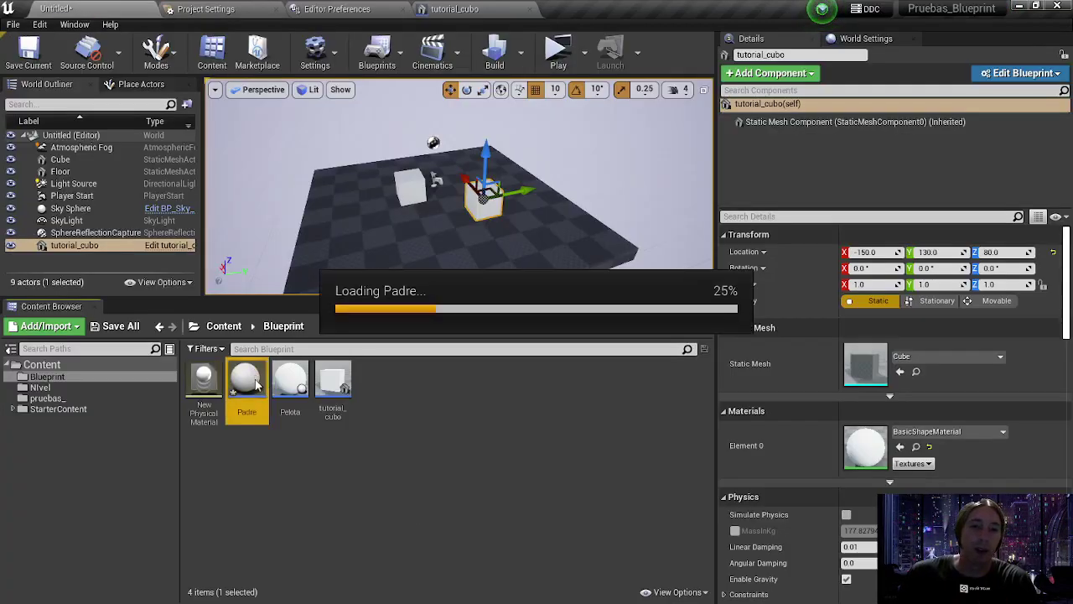
pyautogui.click(495, 8)
pyautogui.moveTo(635, 252); pyautogui.dragTo(608, 263, button='right')
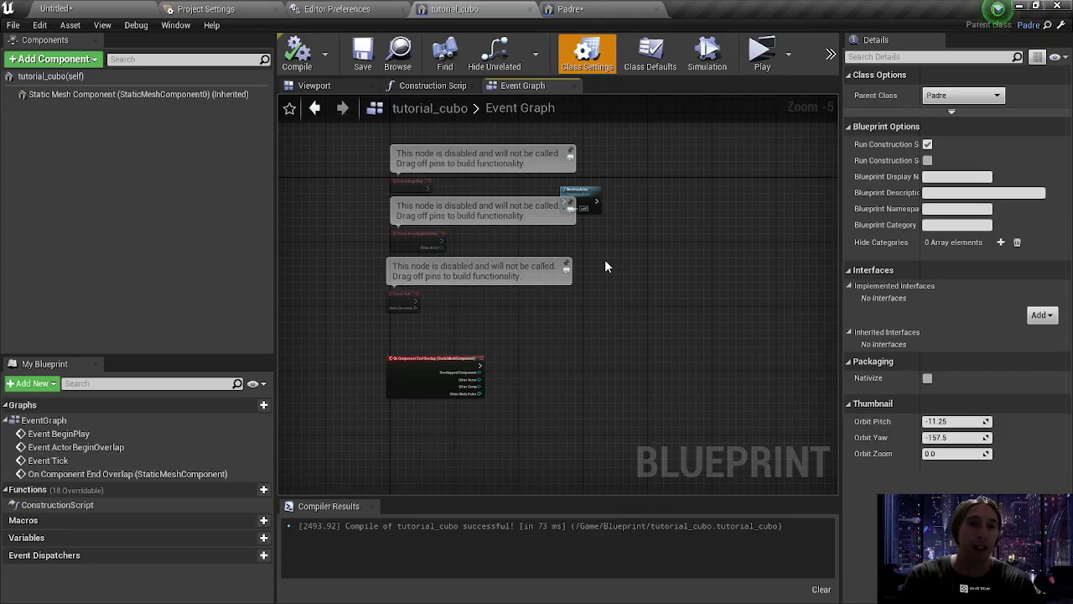
pyautogui.click(92, 8)
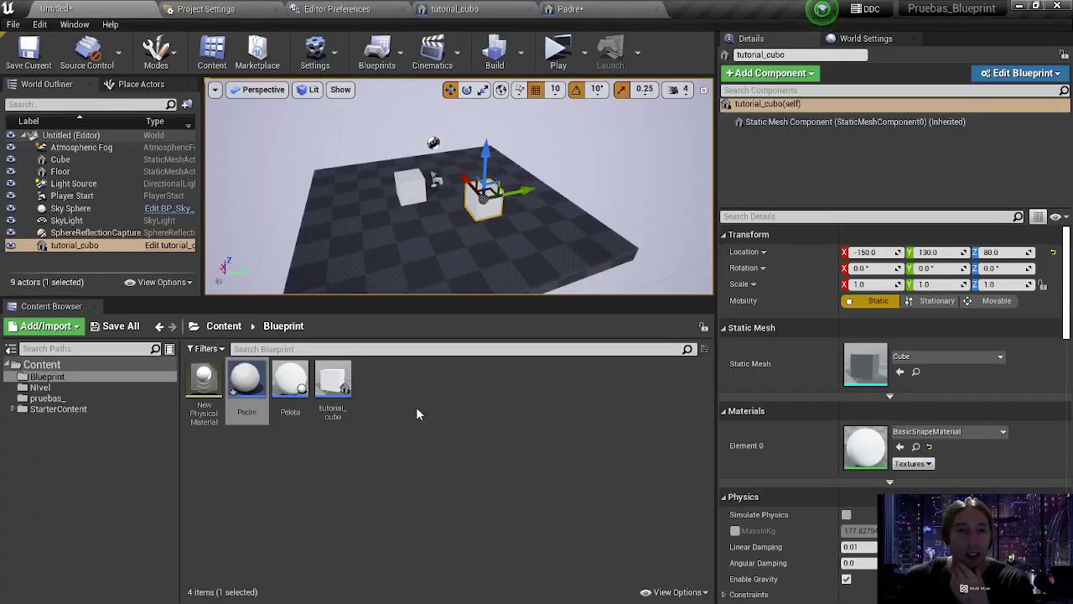
pyautogui.click(461, 8)
pyautogui.click(586, 8)
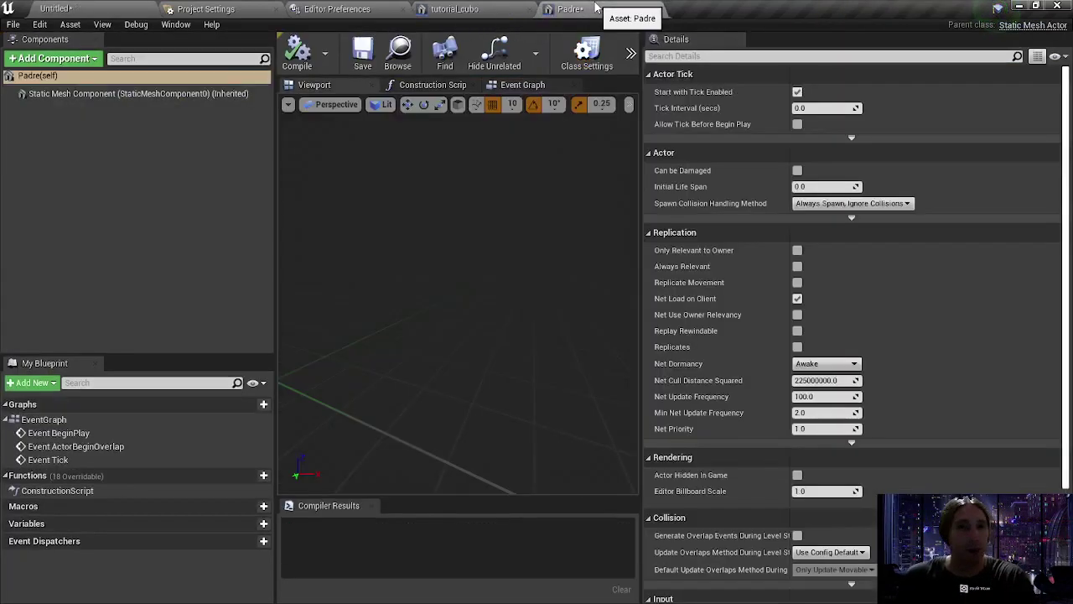
pyautogui.click(495, 9)
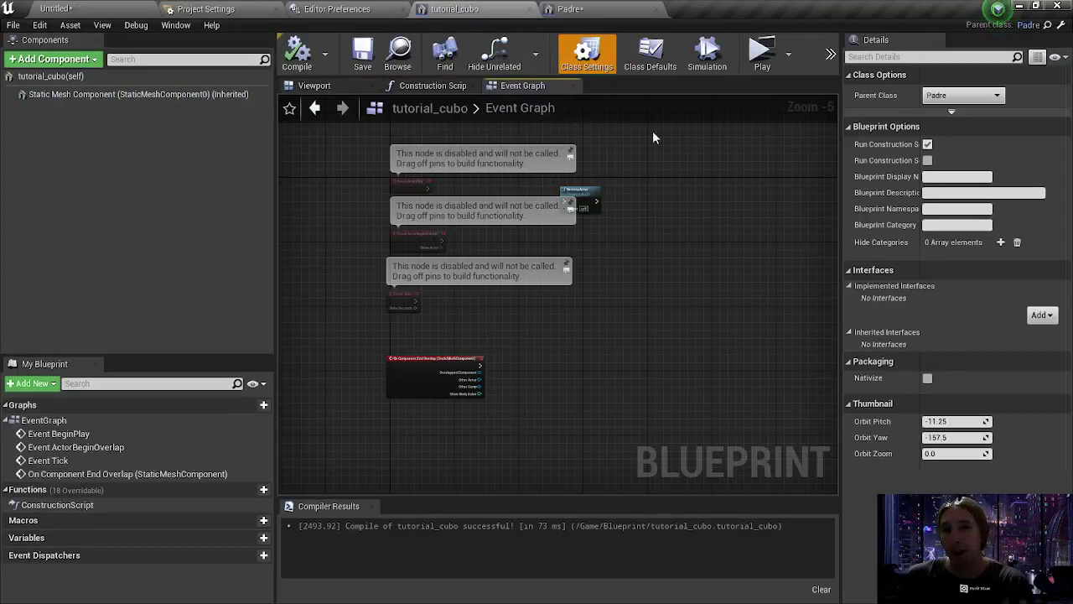
pyautogui.click(570, 8)
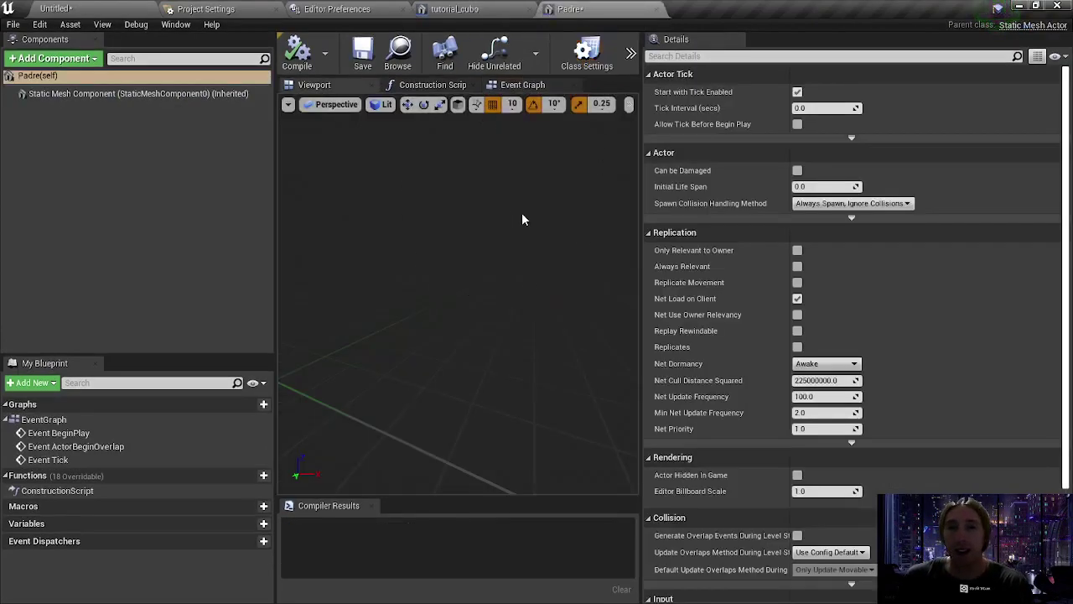
pyautogui.click(453, 9)
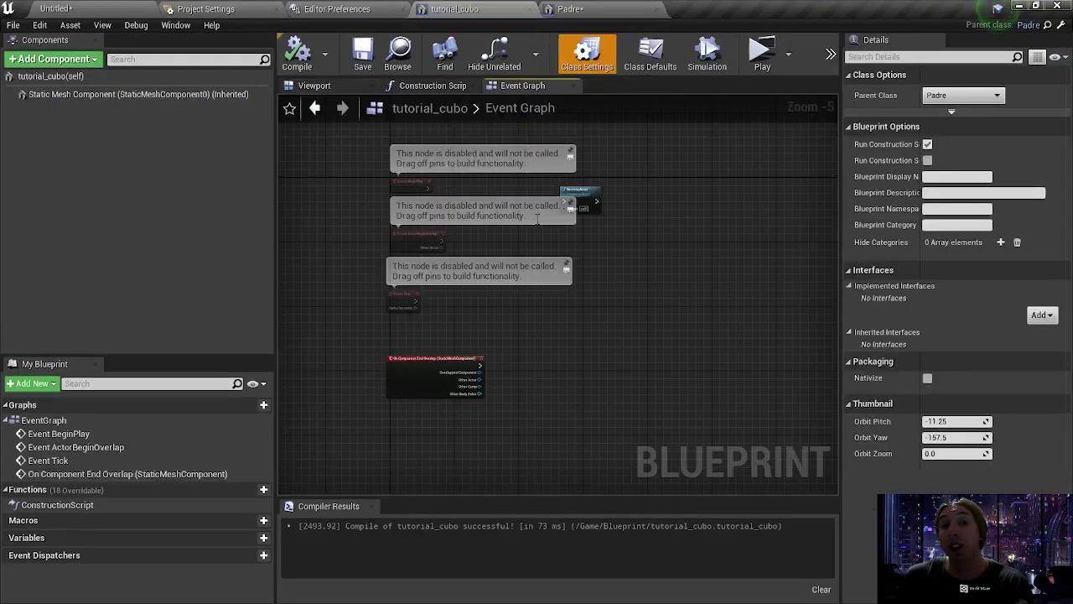
# - Create a Blueprint class with Actor Component as its parent class in the Blueprint folder and name it test
pyautogui.click(134, 7)
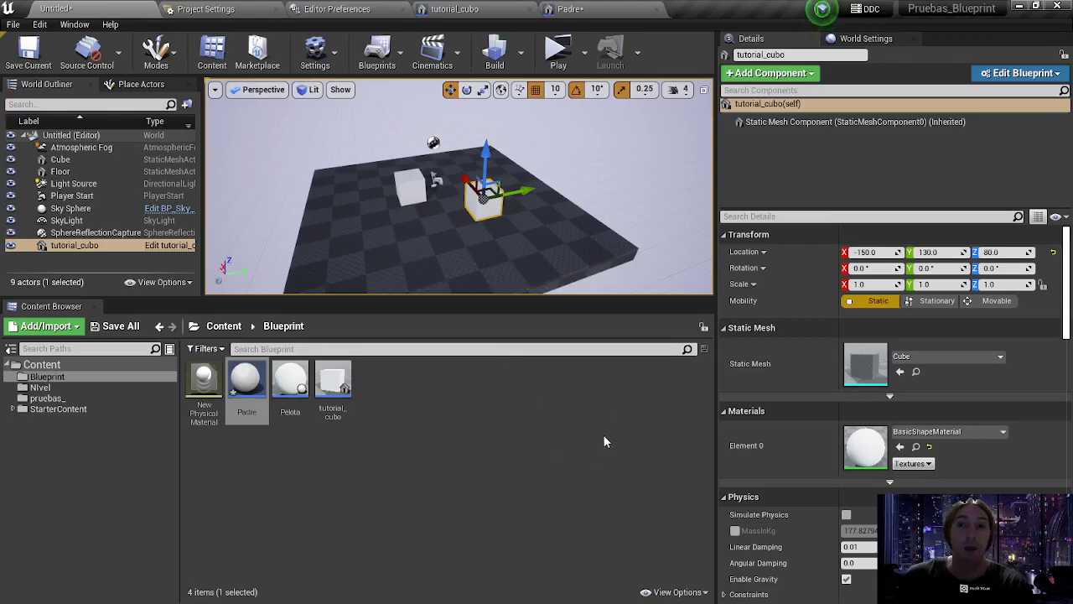
pyautogui.click(769, 73)
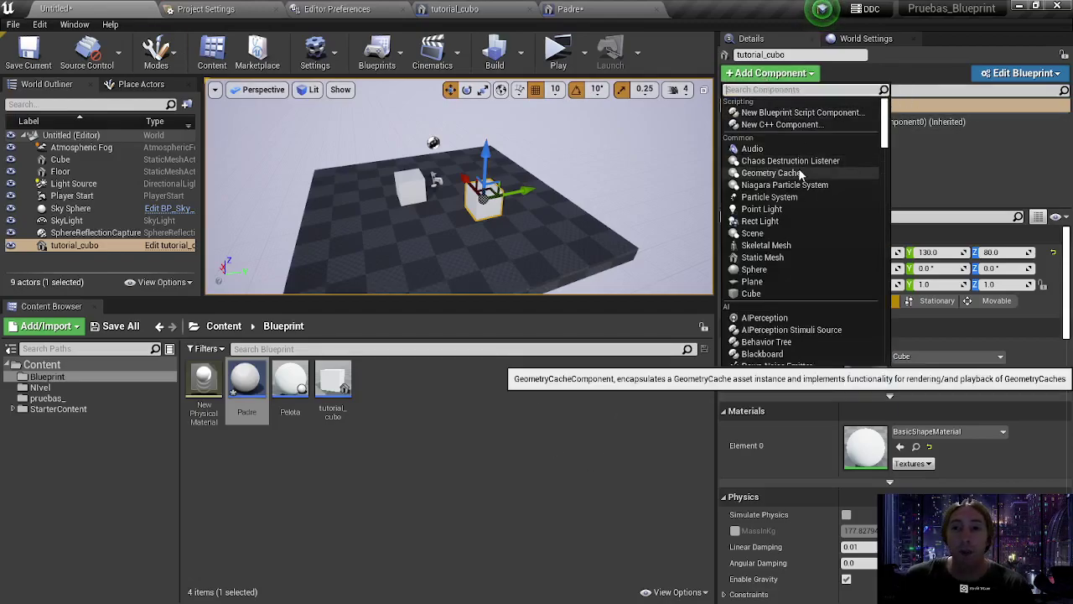
pyautogui.rightClick(447, 436)
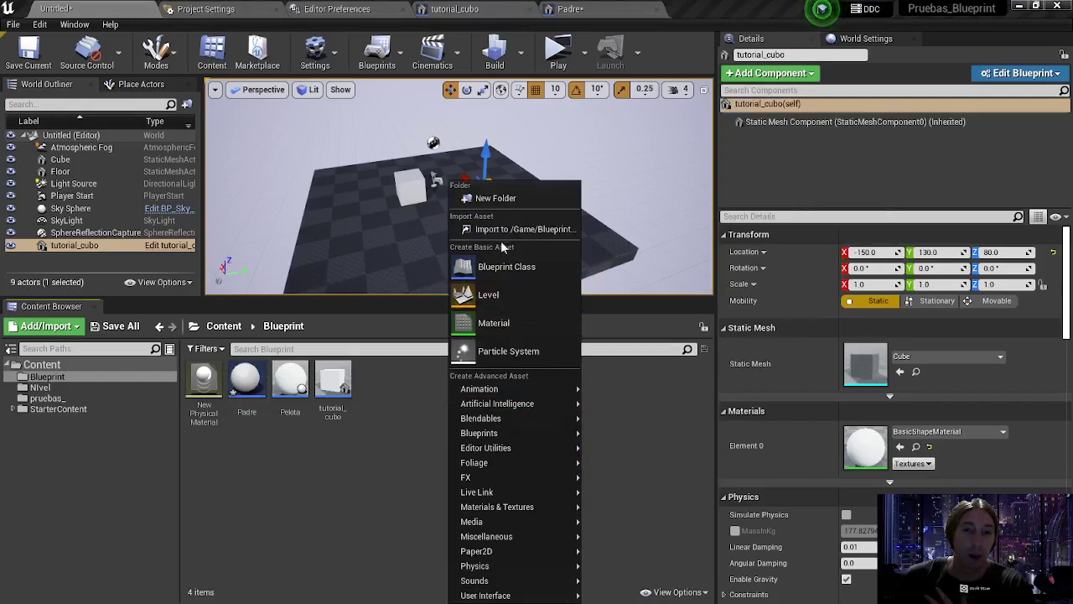
pyautogui.click(503, 266)
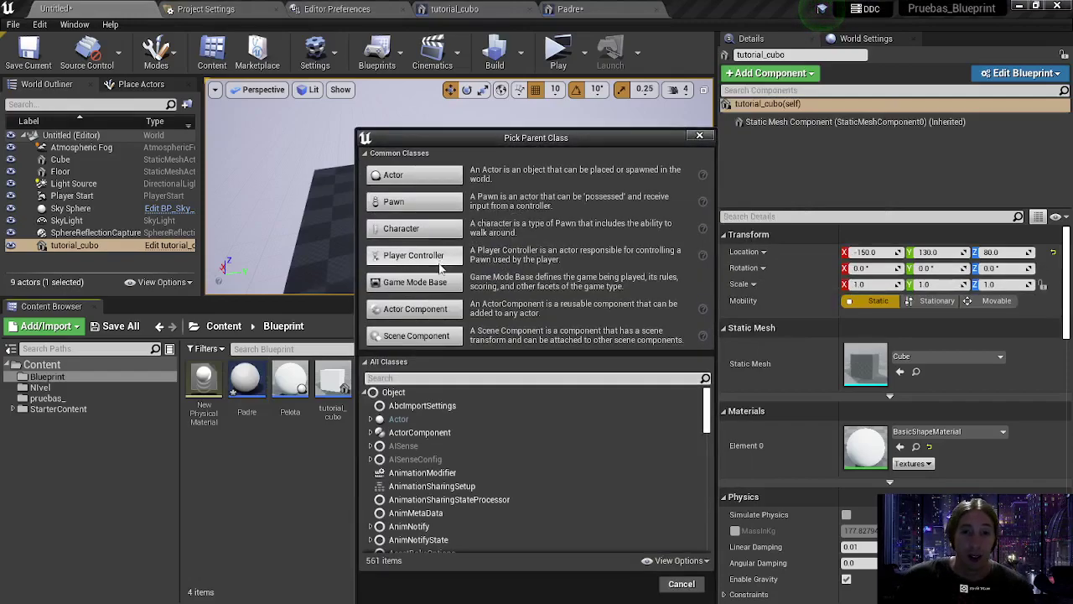
pyautogui.click(441, 310)
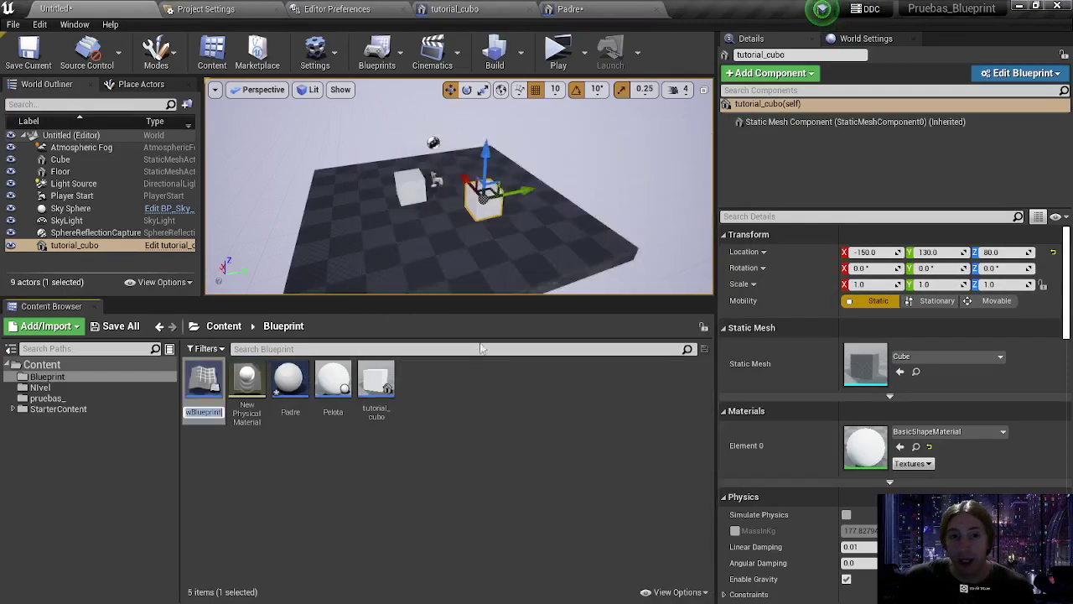
pyautogui.write('test')
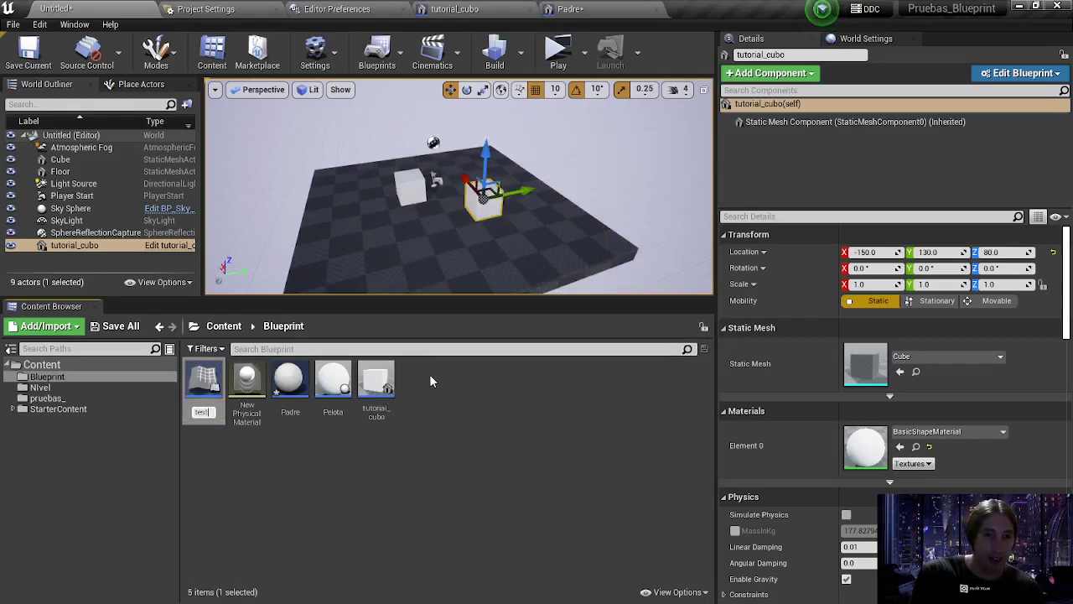
pyautogui.press('Return')
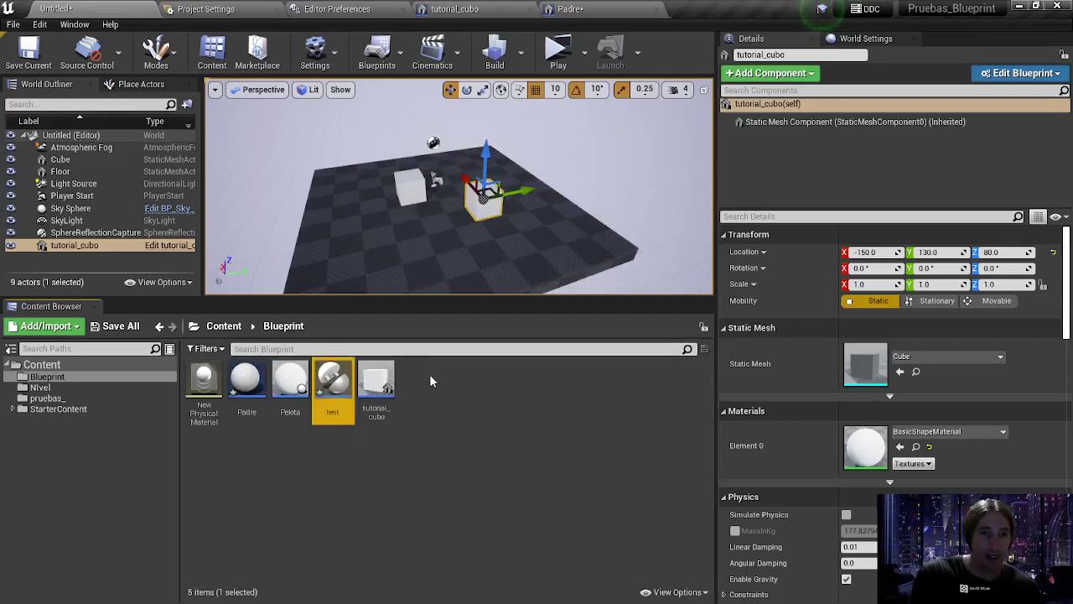
# - View the test component's event graph, and add the component to the tutorial_cubo actor in the level
pyautogui.doubleClick(333, 387)
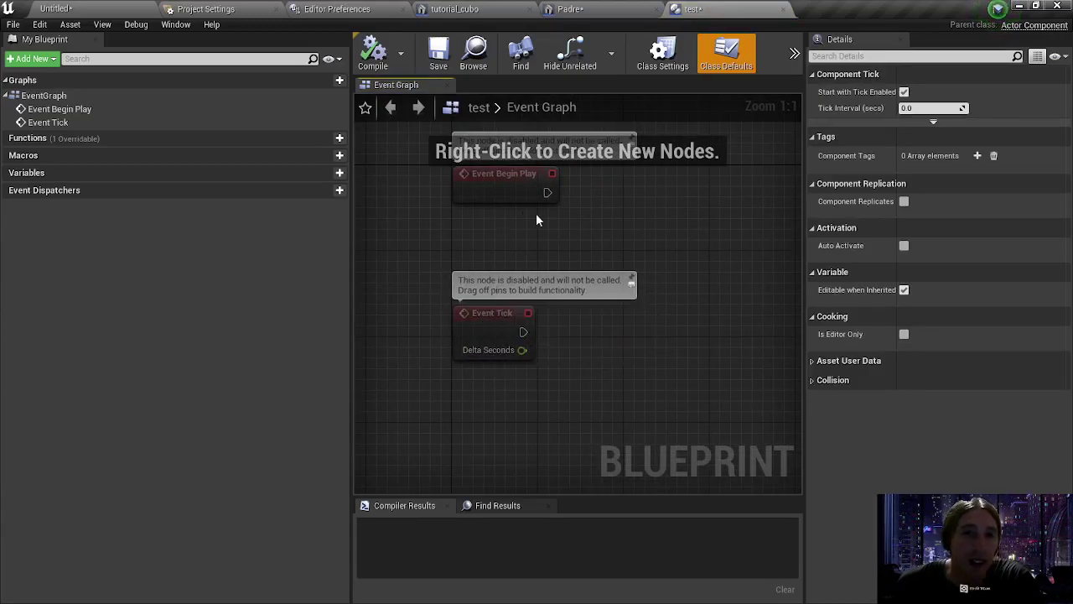
pyautogui.click(145, 10)
pyautogui.moveTo(336, 387); pyautogui.dragTo(749, 153)
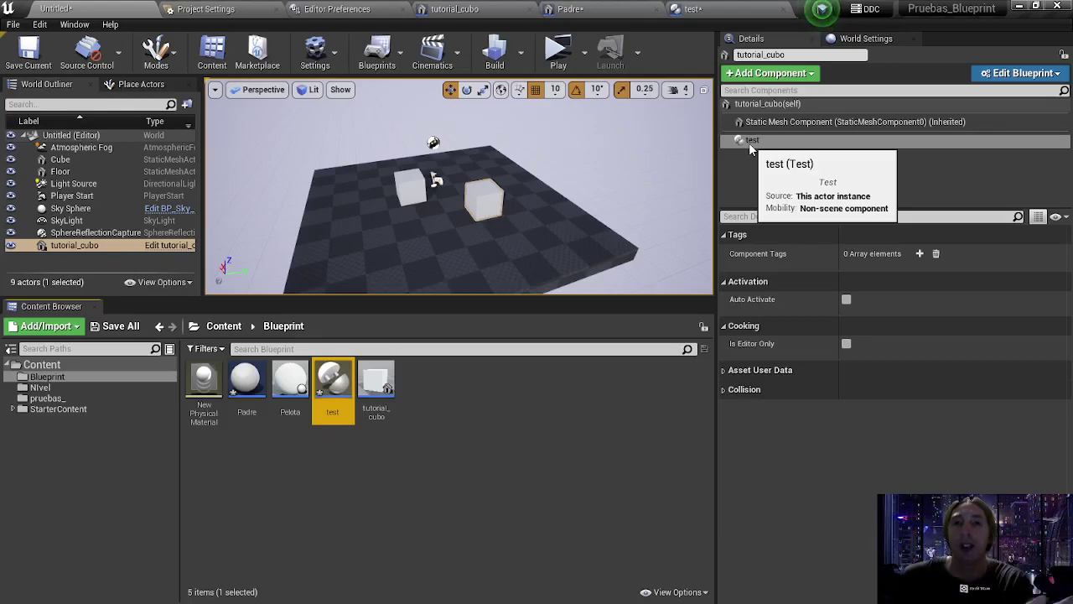
pyautogui.click(749, 142)
# - Switch to Godot and examine the Camera, MeshInstance, MeshInstance2 and prisma nodes in the Spatial scene tree
pyautogui.press('super')
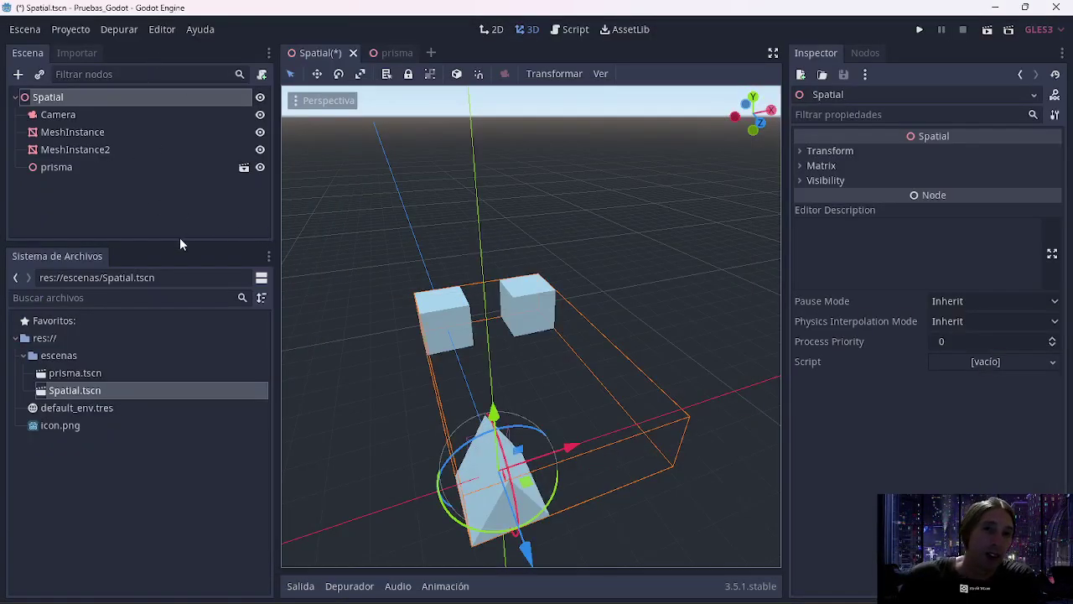
pyautogui.moveTo(179, 239); pyautogui.dragTo(177, 274)
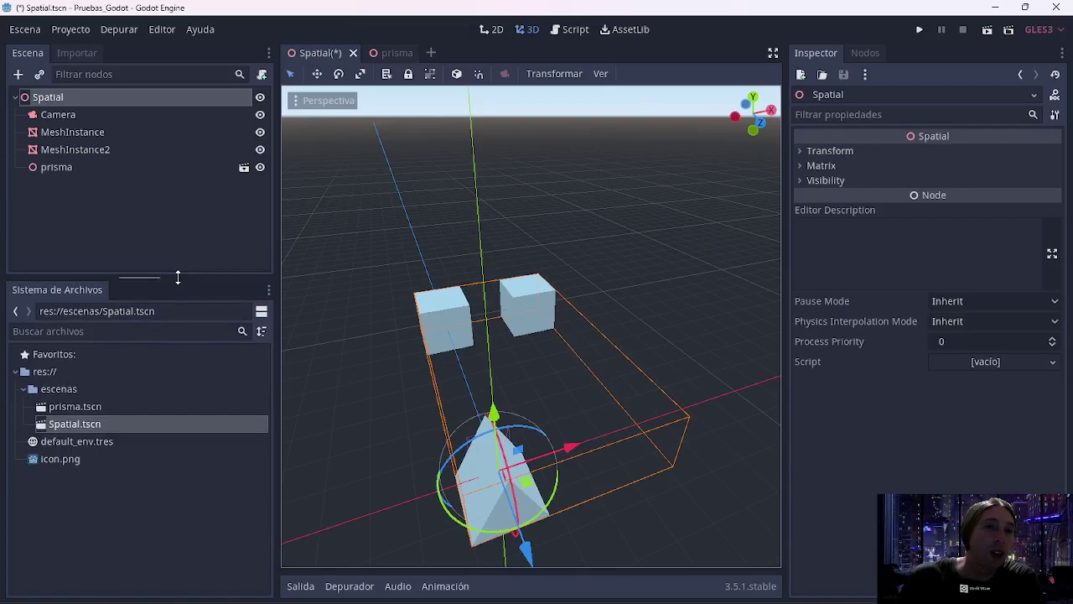
pyautogui.click(99, 117)
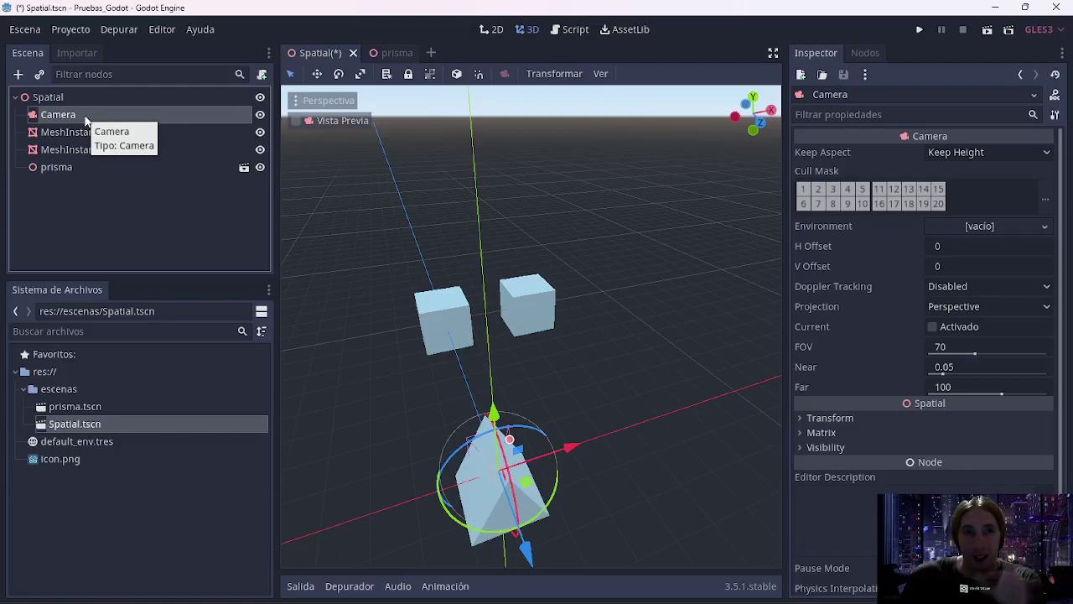
pyautogui.click(97, 135)
pyautogui.click(99, 148)
pyautogui.click(92, 168)
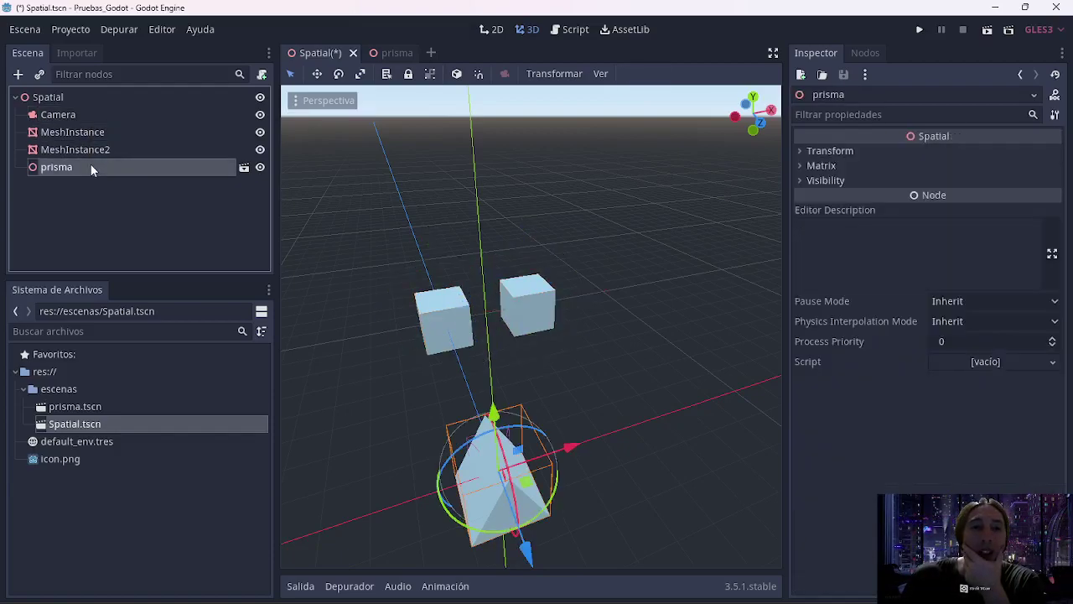
pyautogui.click(94, 119)
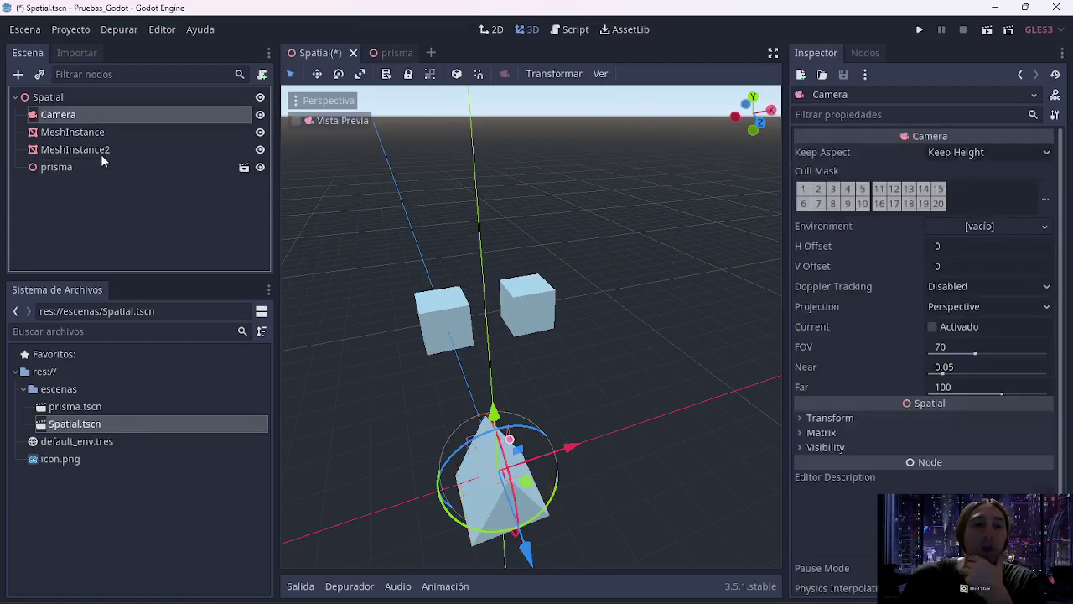
# - Attach a new GDScript named MeshInstance.gd, inheriting from MeshInstance, to the MeshInstance node in the Spatial scene
pyautogui.click(78, 167)
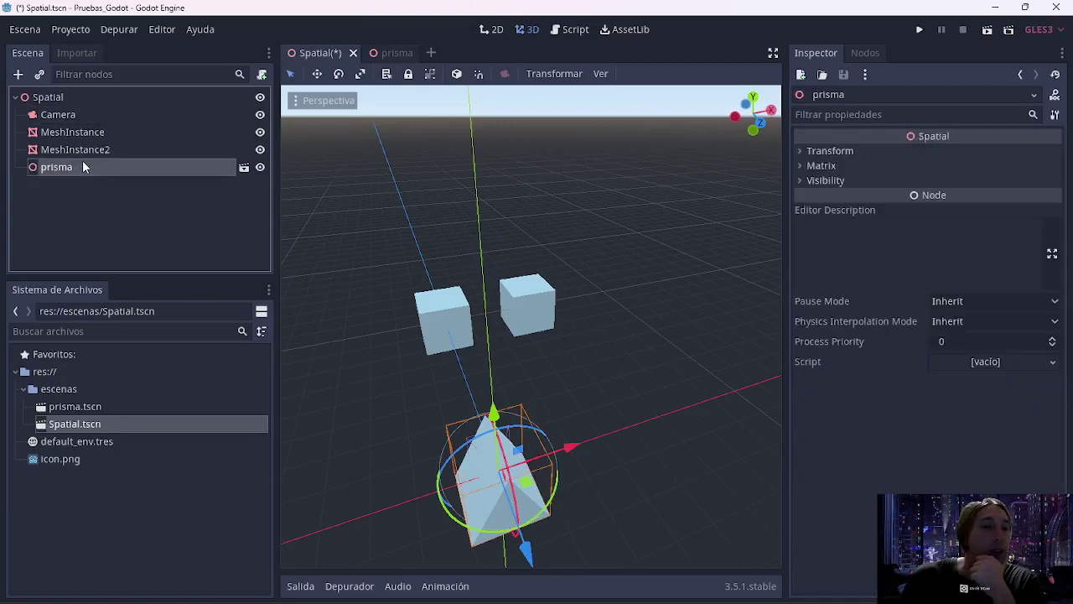
pyautogui.click(81, 135)
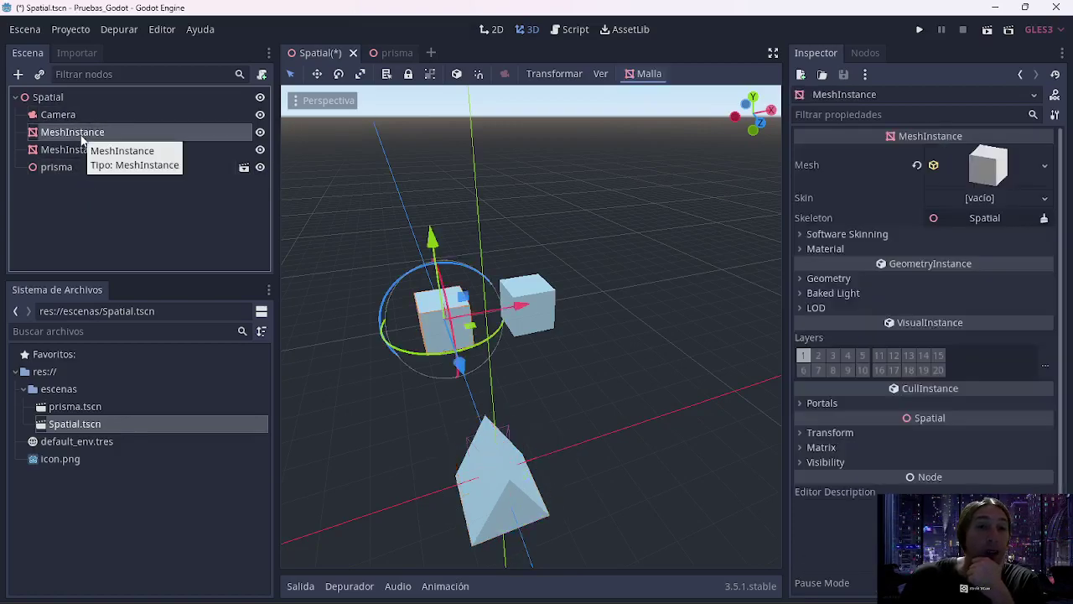
pyautogui.rightClick(81, 138)
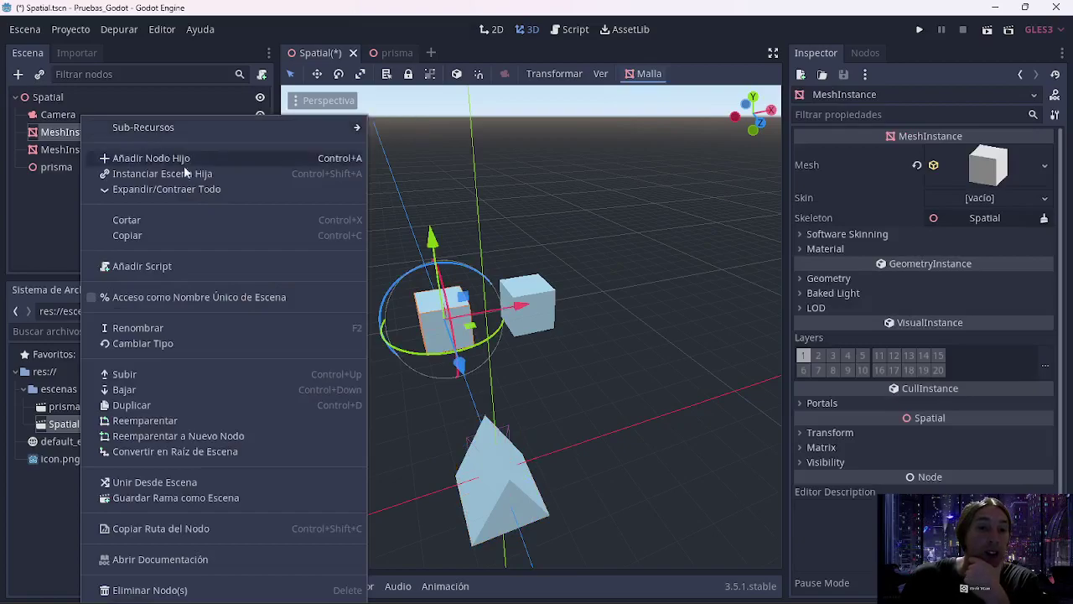
pyautogui.click(176, 267)
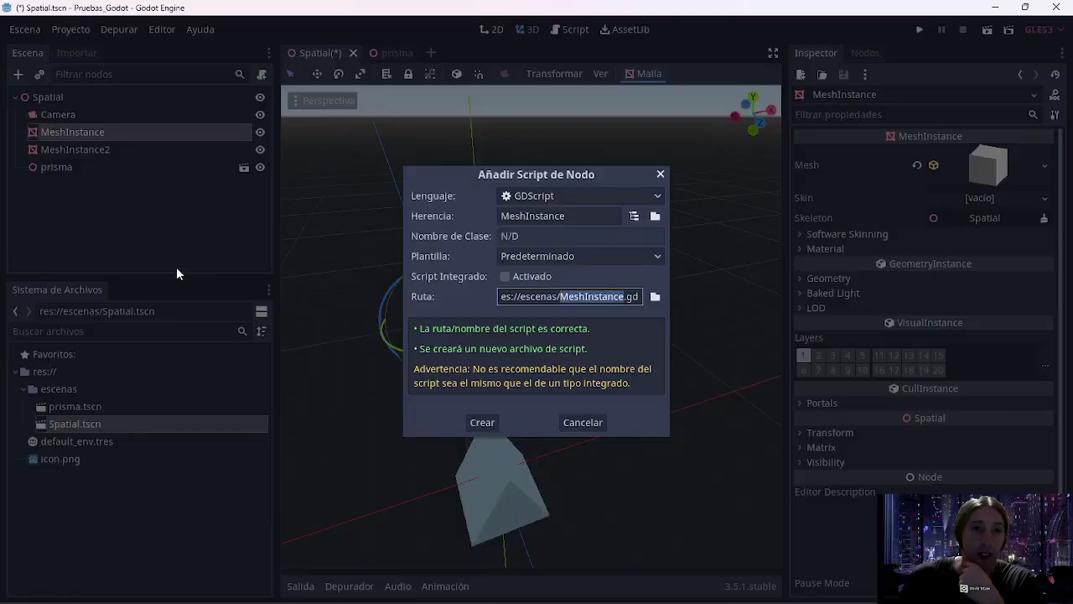
pyautogui.click(560, 197)
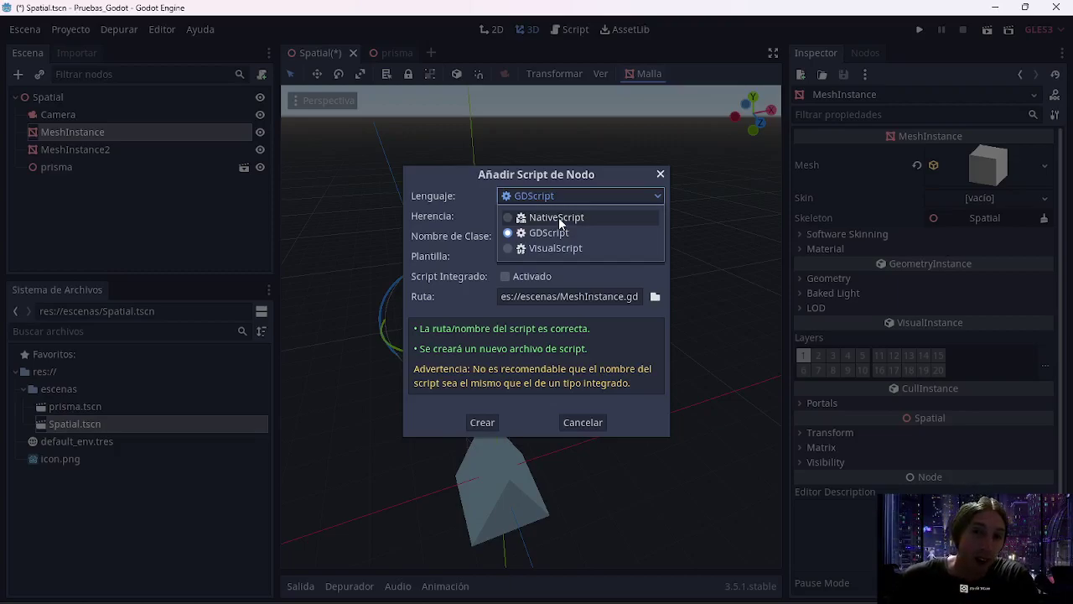
pyautogui.click(560, 235)
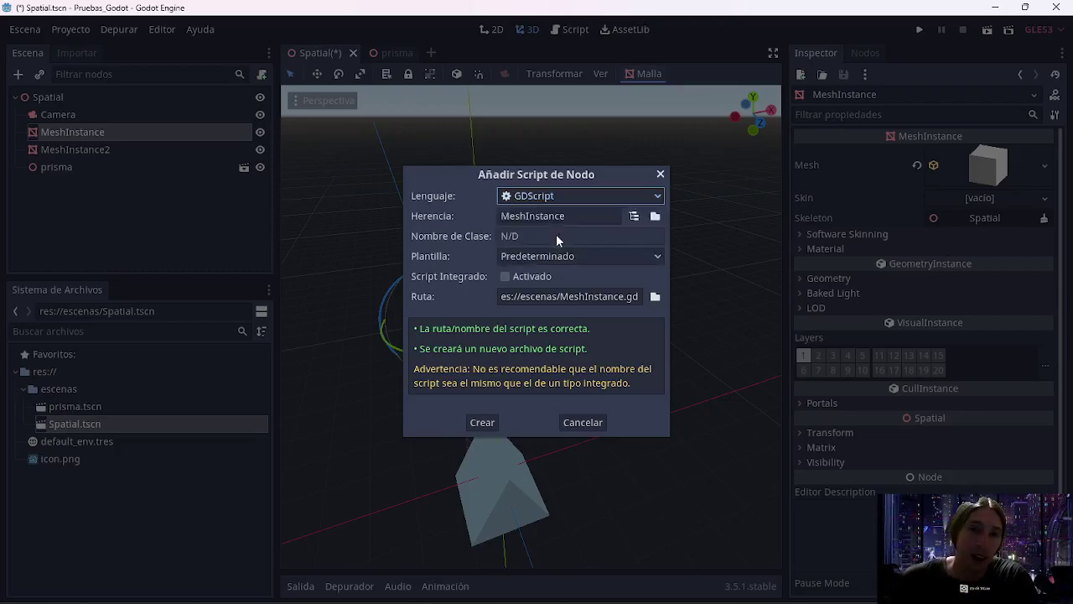
pyautogui.click(483, 422)
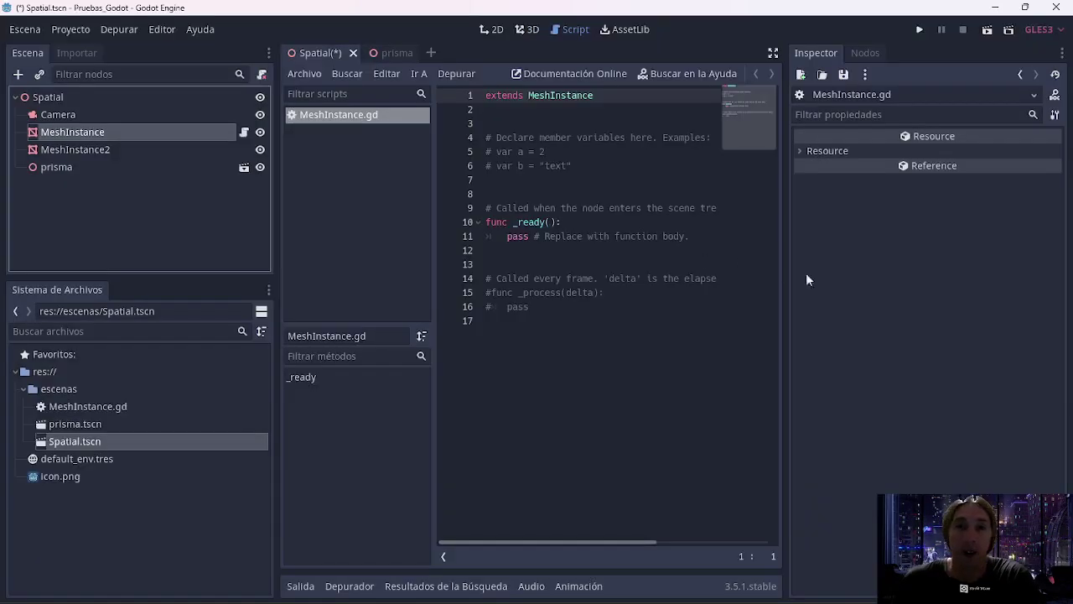
# - Widen the script editor and examine the commented _process function, the extends MeshInstance line and the node's inherited properties
pyautogui.moveTo(785, 260); pyautogui.dragTo(888, 262)
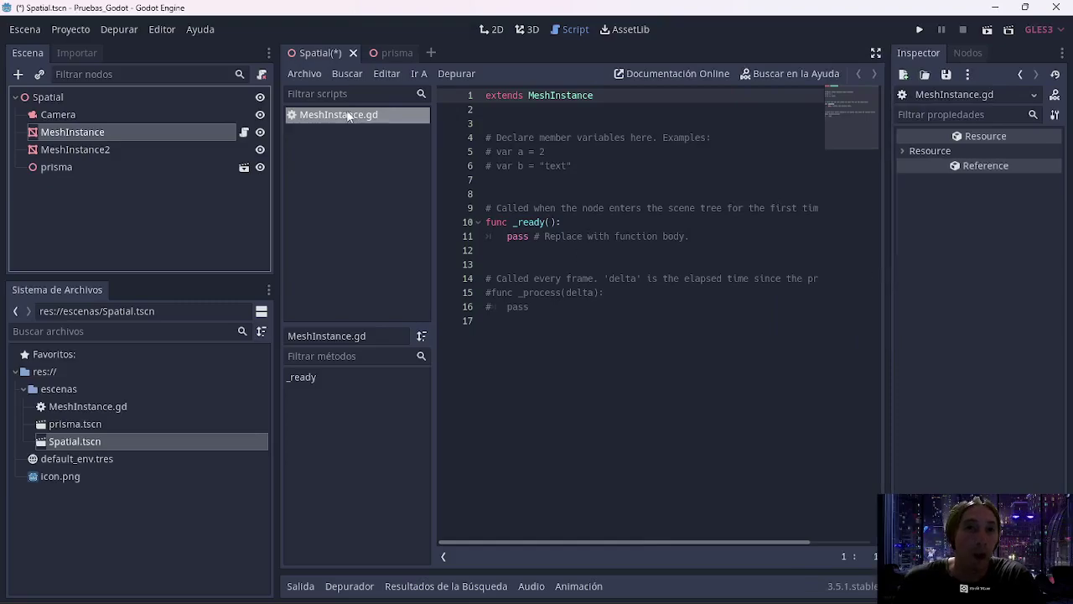
pyautogui.doubleClick(76, 132)
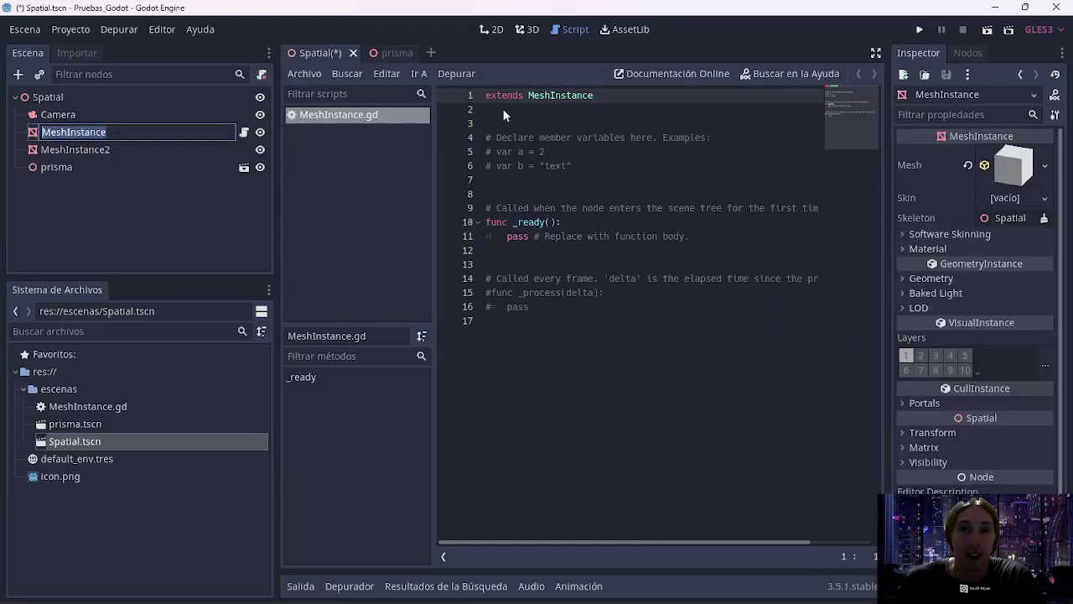
pyautogui.click(271, 203)
pyautogui.moveTo(277, 202); pyautogui.dragTo(242, 198)
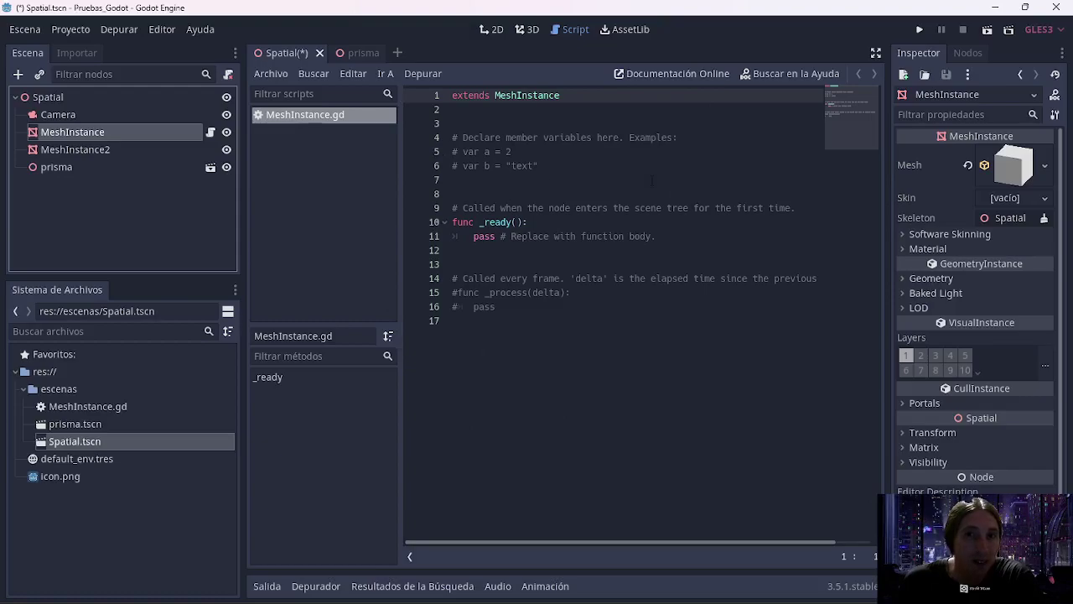
pyautogui.moveTo(502, 307); pyautogui.dragTo(435, 294)
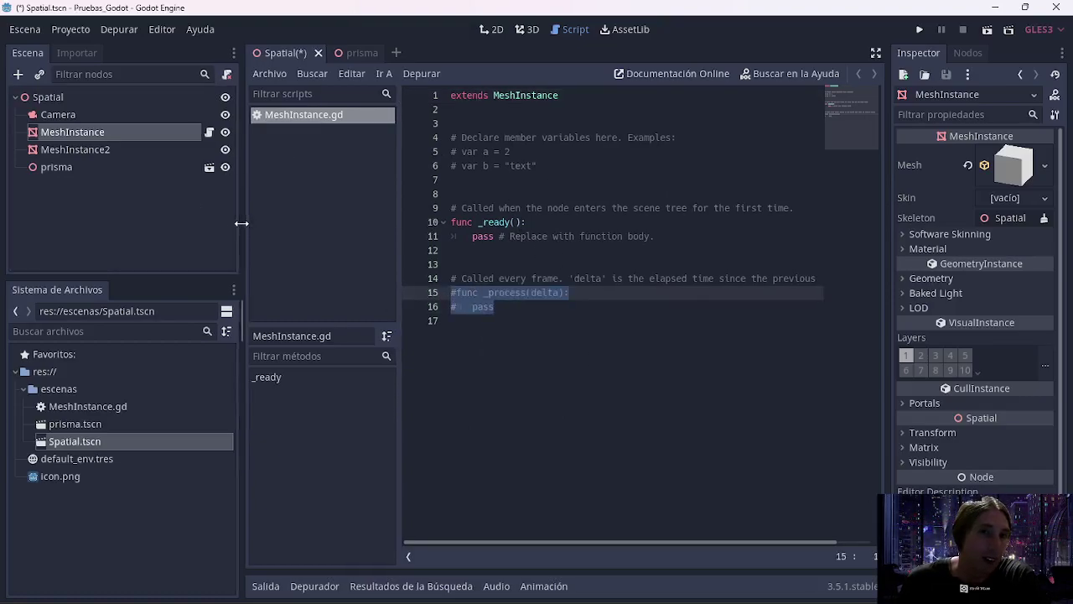
pyautogui.moveTo(241, 223); pyautogui.dragTo(168, 183)
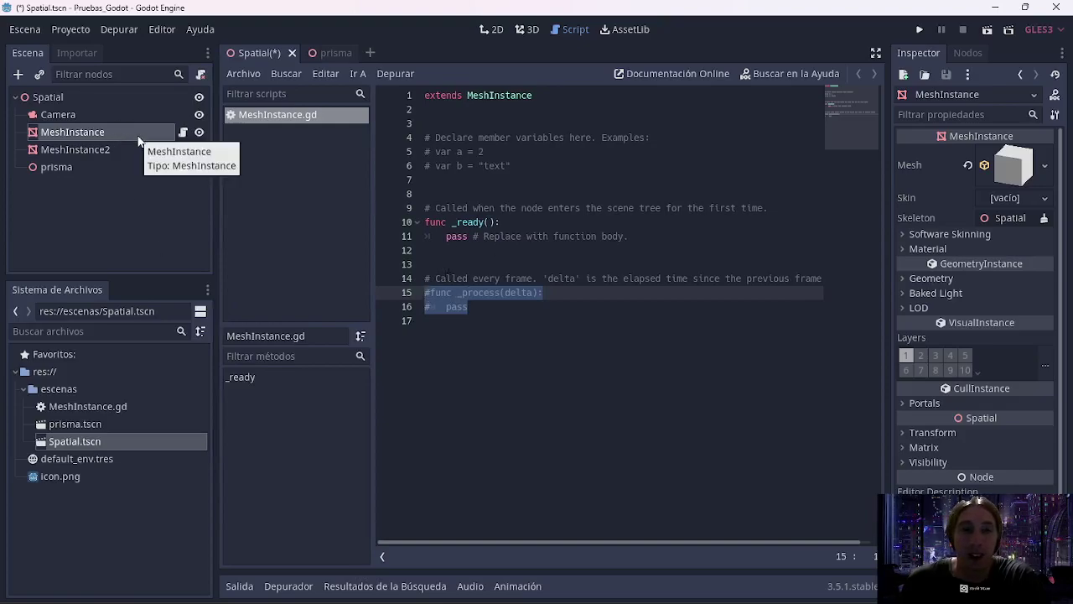
pyautogui.moveTo(531, 96); pyautogui.dragTo(425, 95)
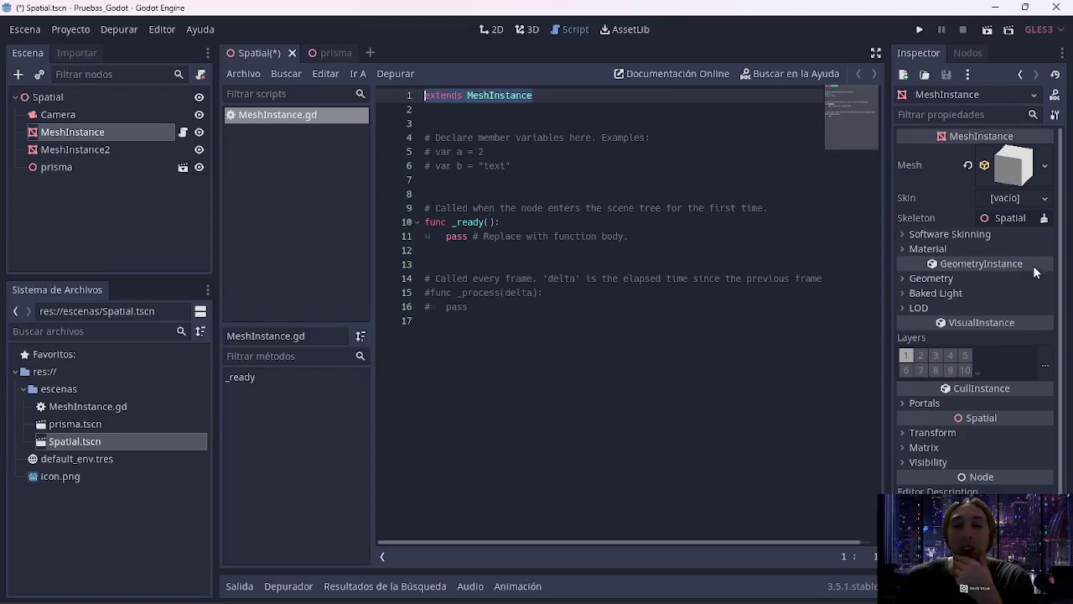
pyautogui.scroll(-2, 1034, 276)
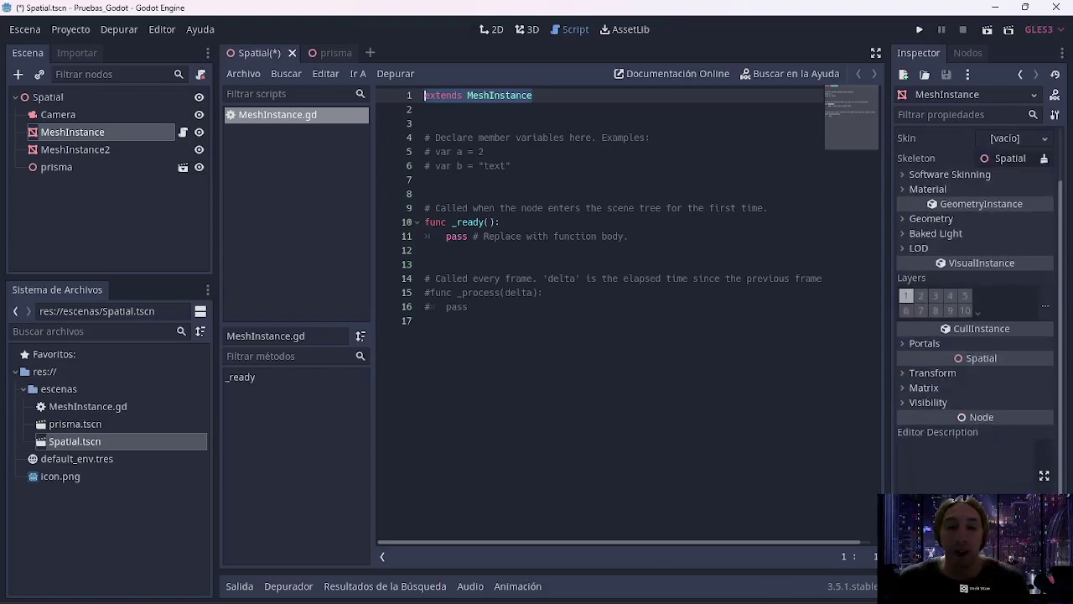
# - Switch to Unity and examine the script_dos, script_tres and script_uno assets and the script components on Cube
pyautogui.moveTo(625, 597)
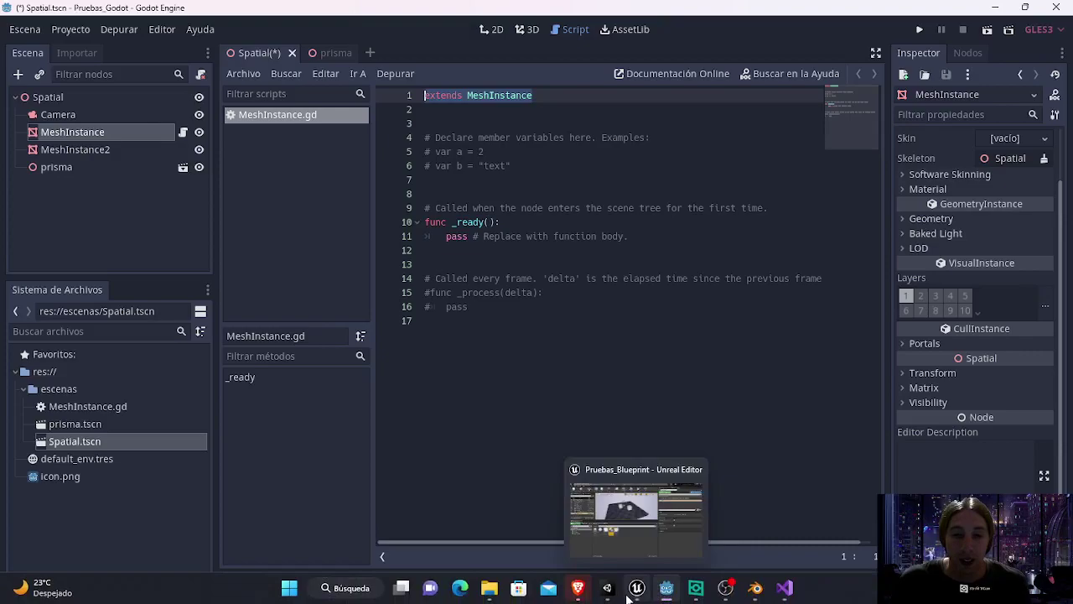
pyautogui.click(610, 549)
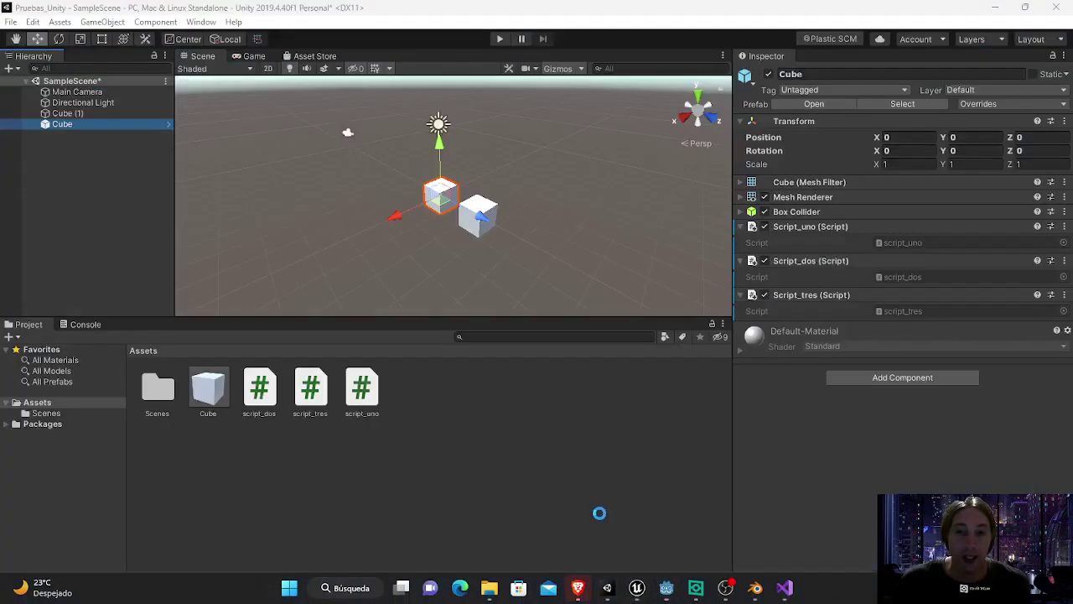
pyautogui.click(273, 397)
pyautogui.click(313, 396)
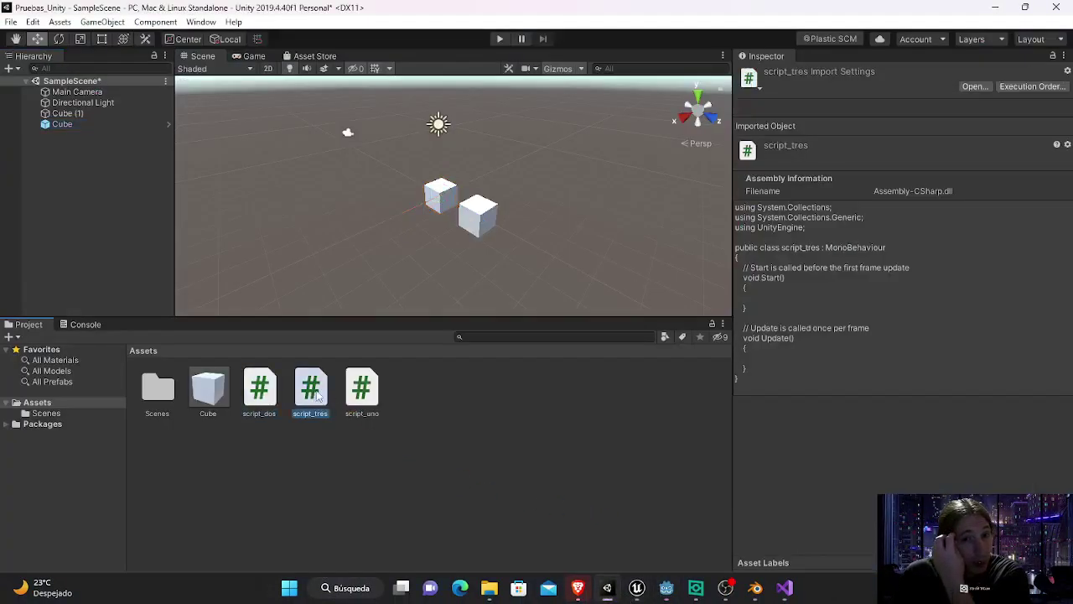
pyautogui.click(365, 400)
pyautogui.click(91, 124)
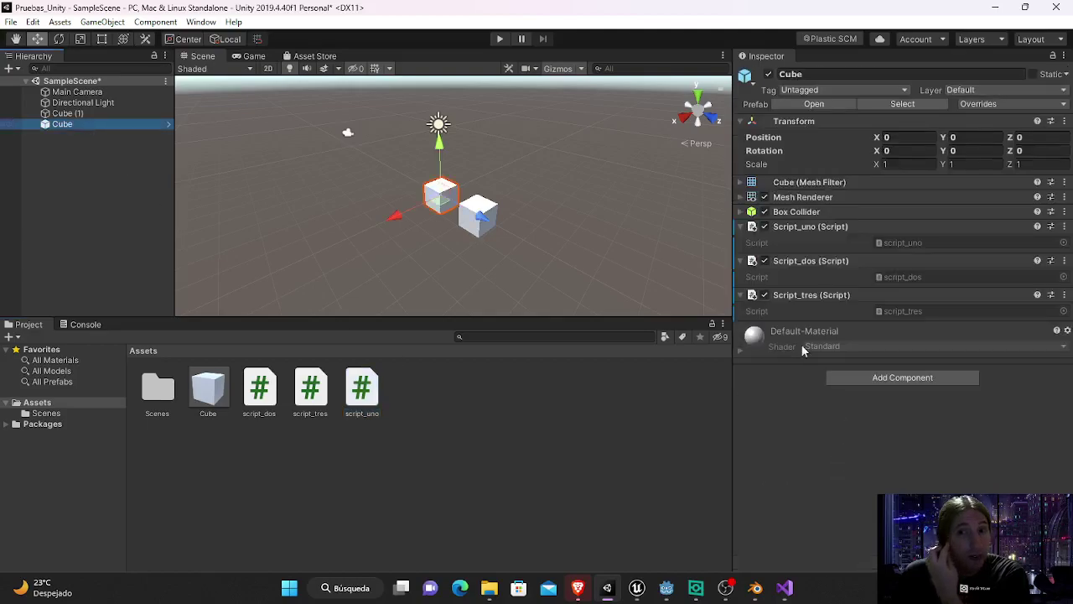
# - Compare the script on Godot's MeshInstance node with the test component on tutorial_cubo in Unreal Editor, and return to Godot's Spatial scene
pyautogui.click(667, 587)
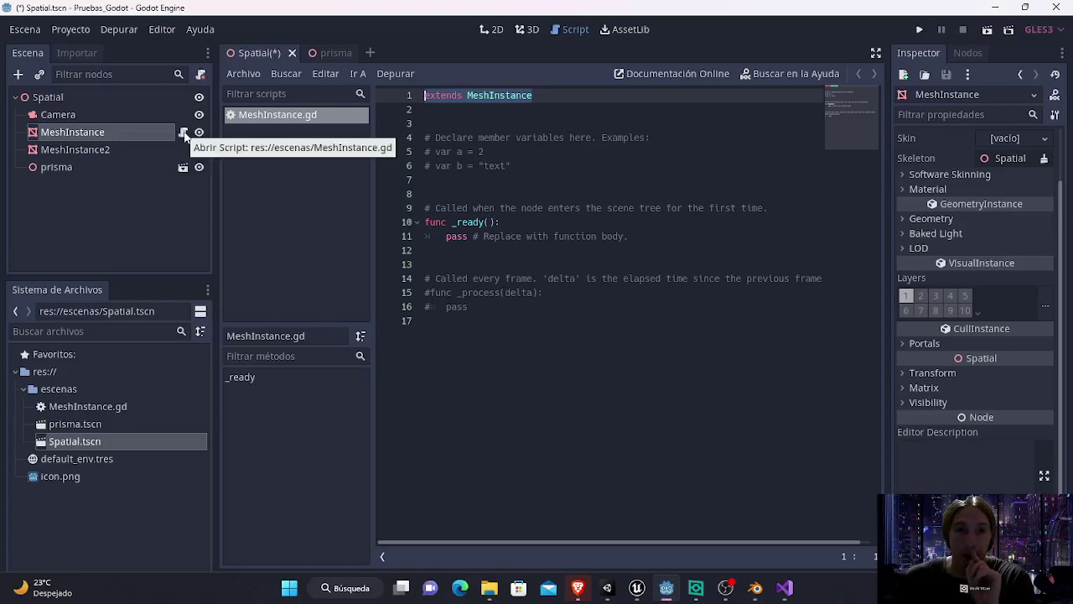
pyautogui.moveTo(637, 587)
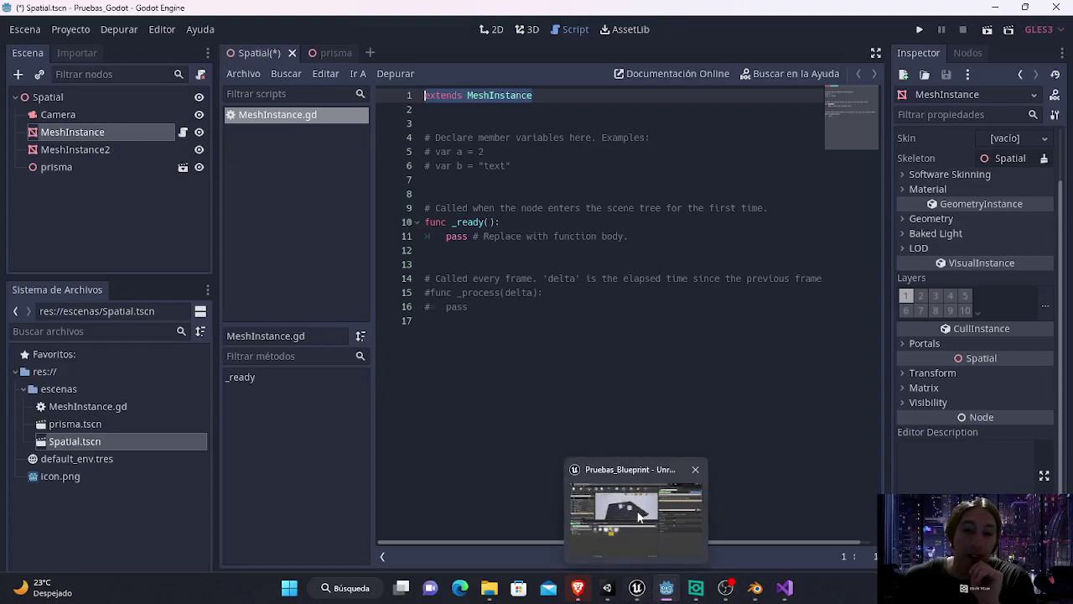
pyautogui.click(639, 521)
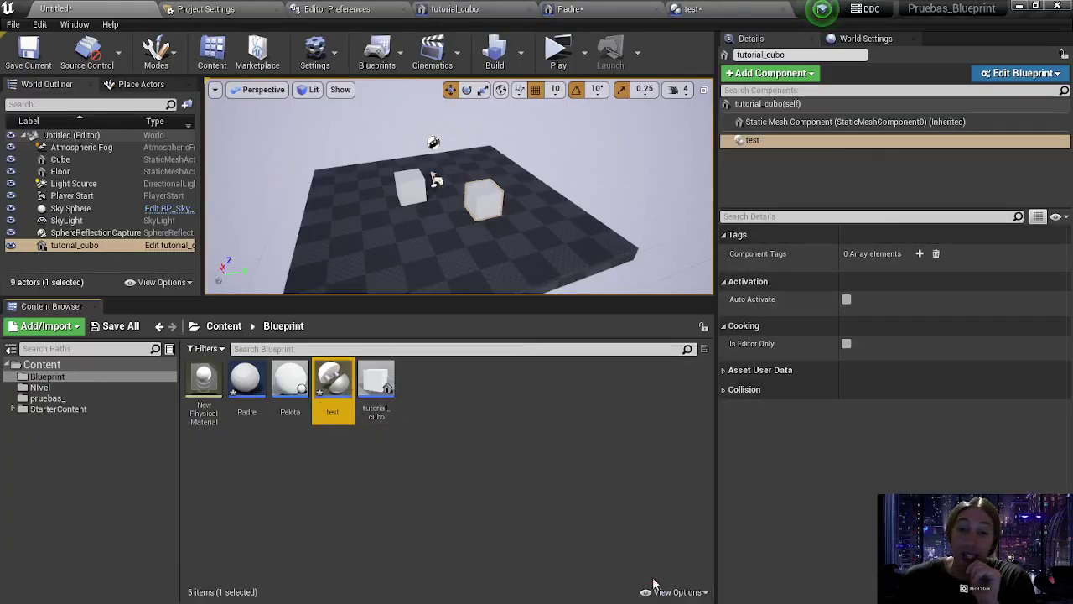
pyautogui.hotkey('alt', 'Tab')
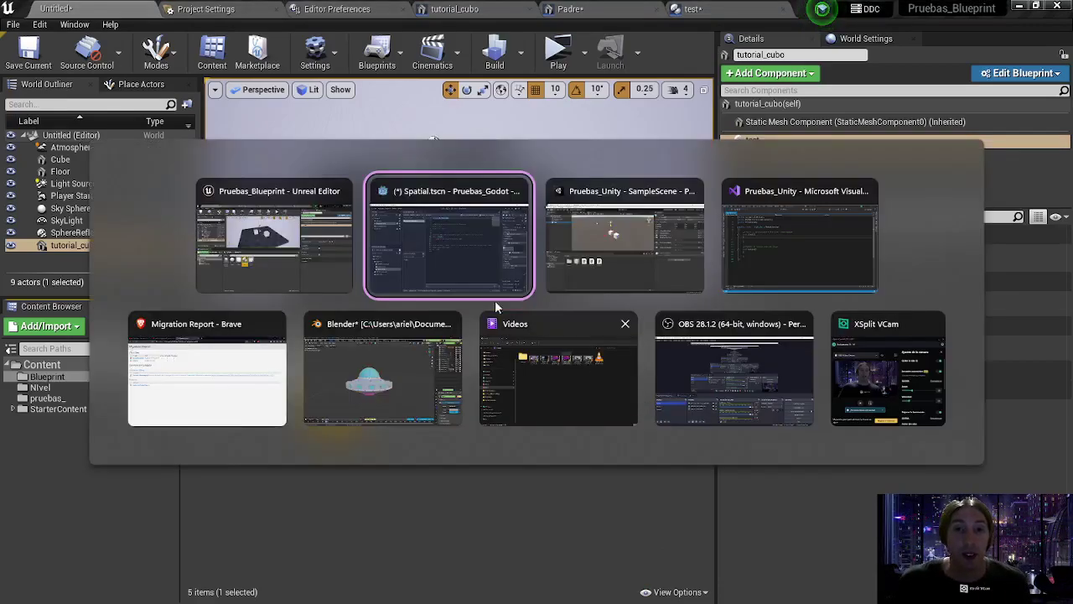
pyautogui.click(495, 258)
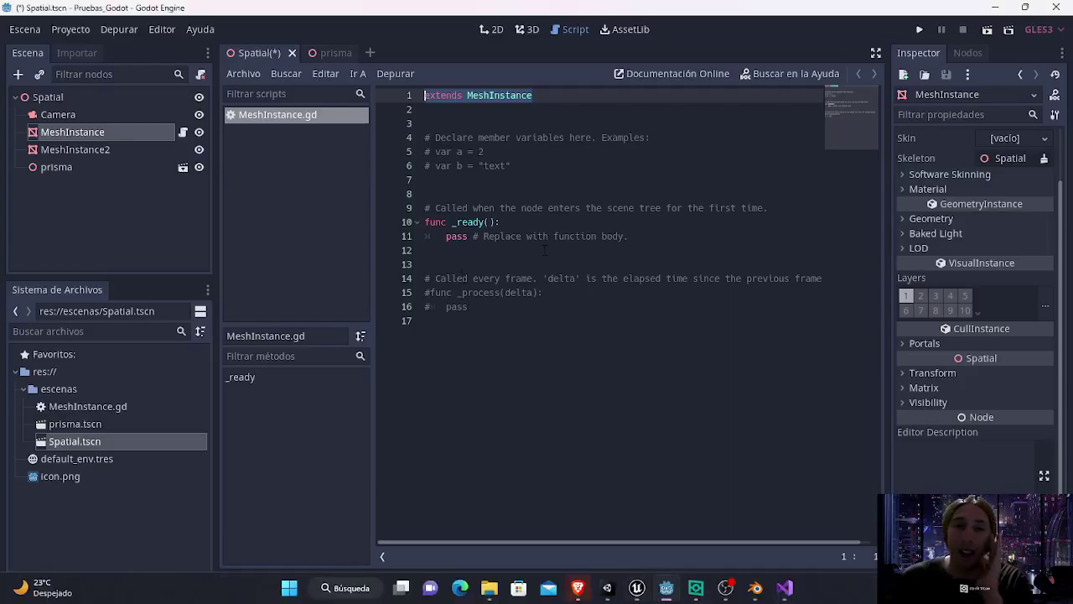
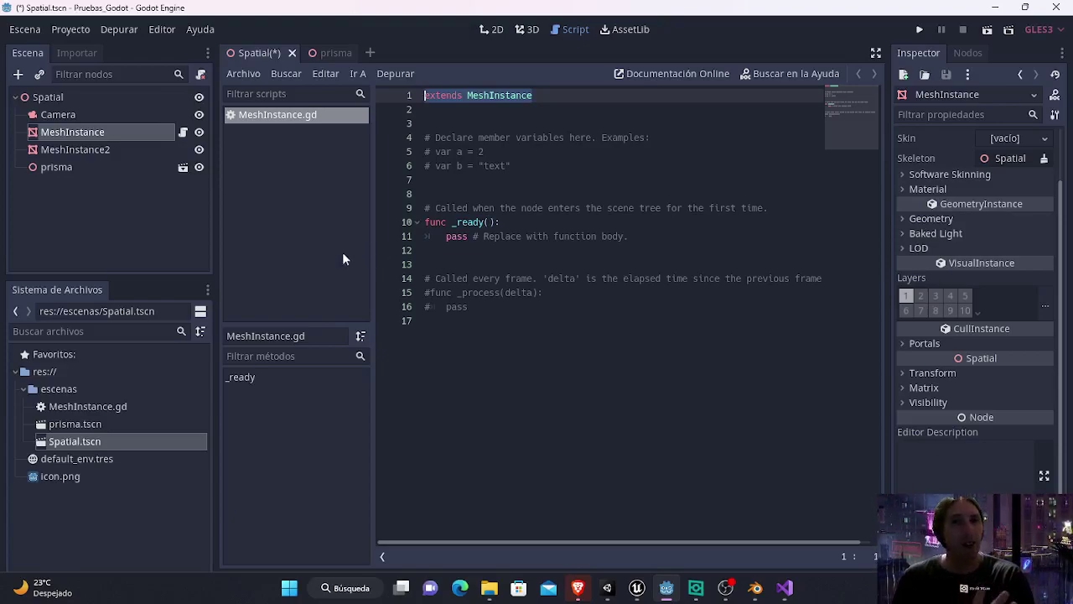
pyautogui.click(334, 52)
pyautogui.click(251, 52)
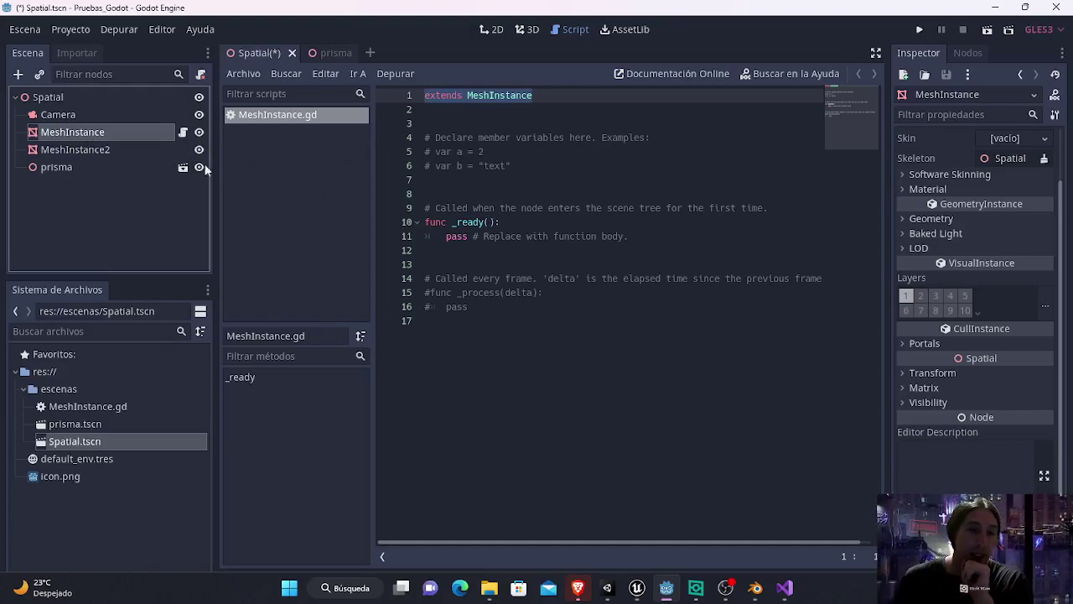
# - Compare Unity's Cube components with Godot's MeshInstance node, and switch to Unreal Editor to view the Padre blueprint
pyautogui.click(629, 503)
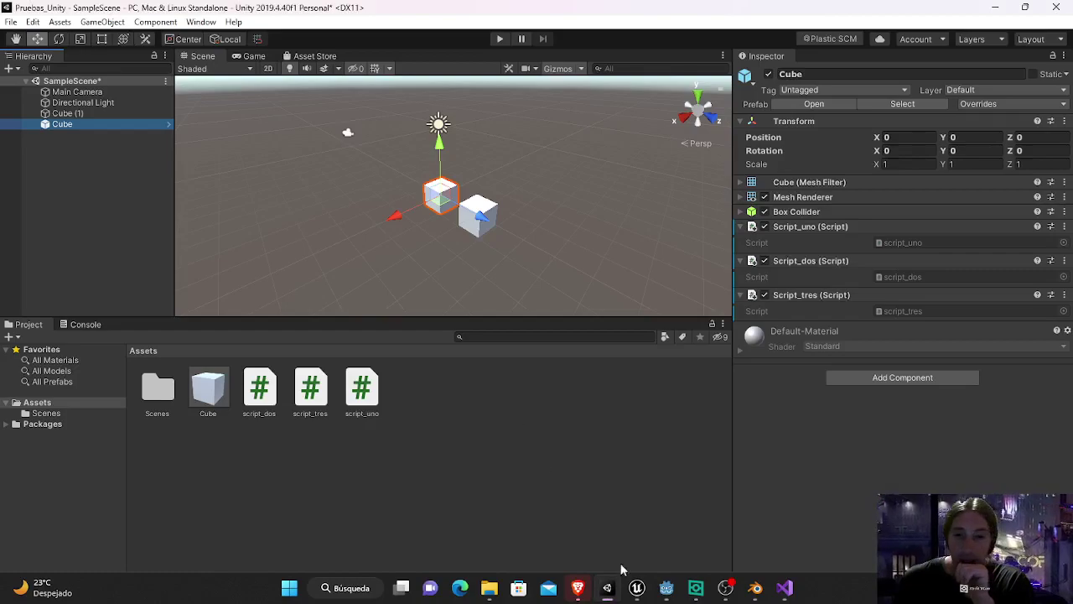
pyautogui.click(665, 590)
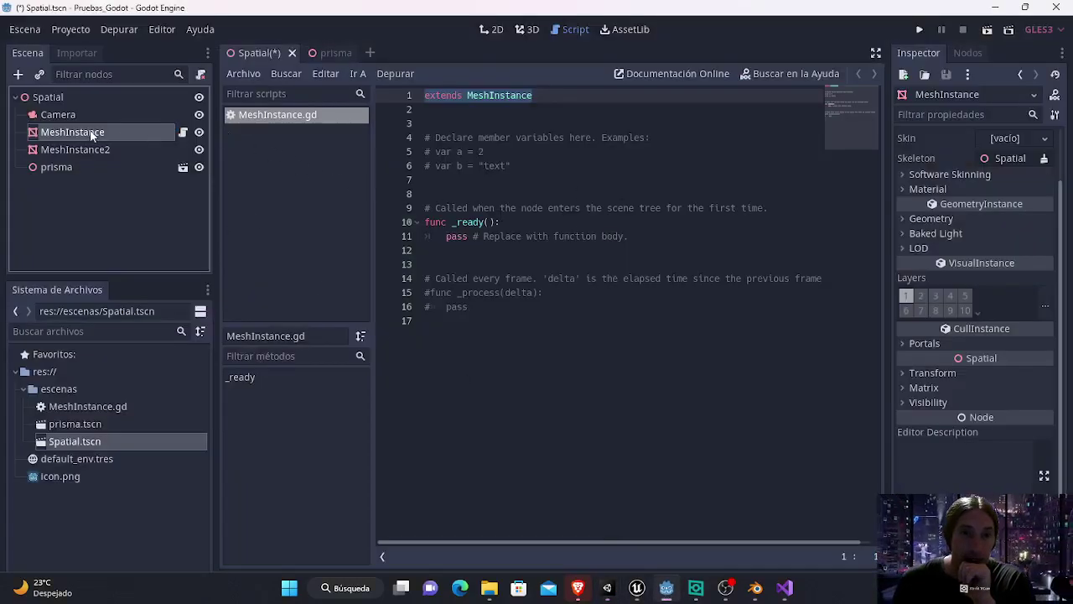
pyautogui.click(637, 589)
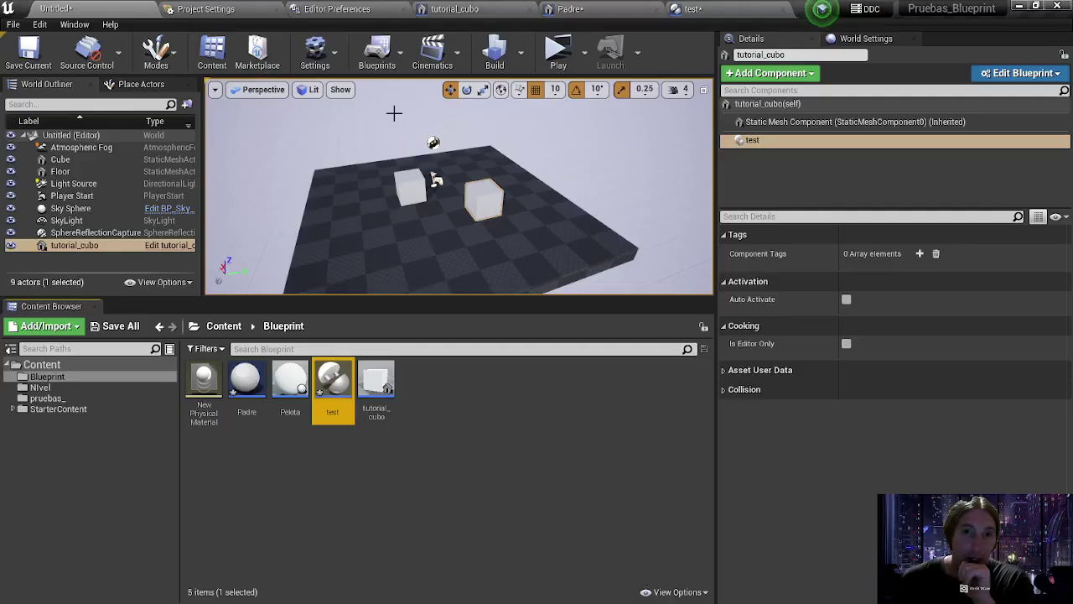
pyautogui.click(570, 8)
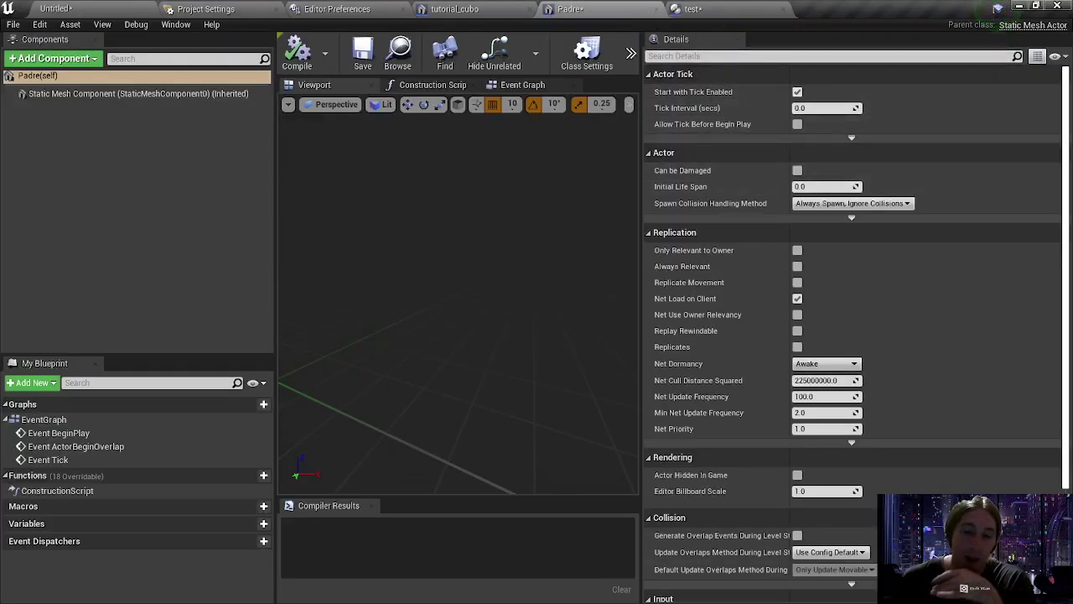
# - Switch to Unity, view script_dos.cs in Visual Studio and MeshInstance.gd in Godot, and return to the Padre blueprint in Unreal Editor
pyautogui.hotkey('alt', 'Tab')
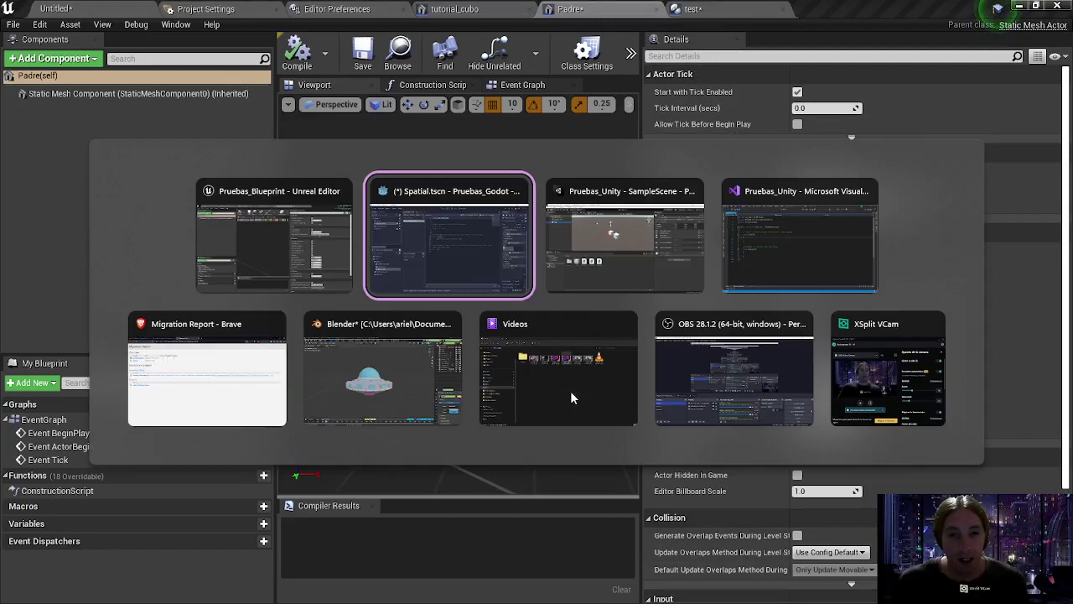
pyautogui.click(617, 259)
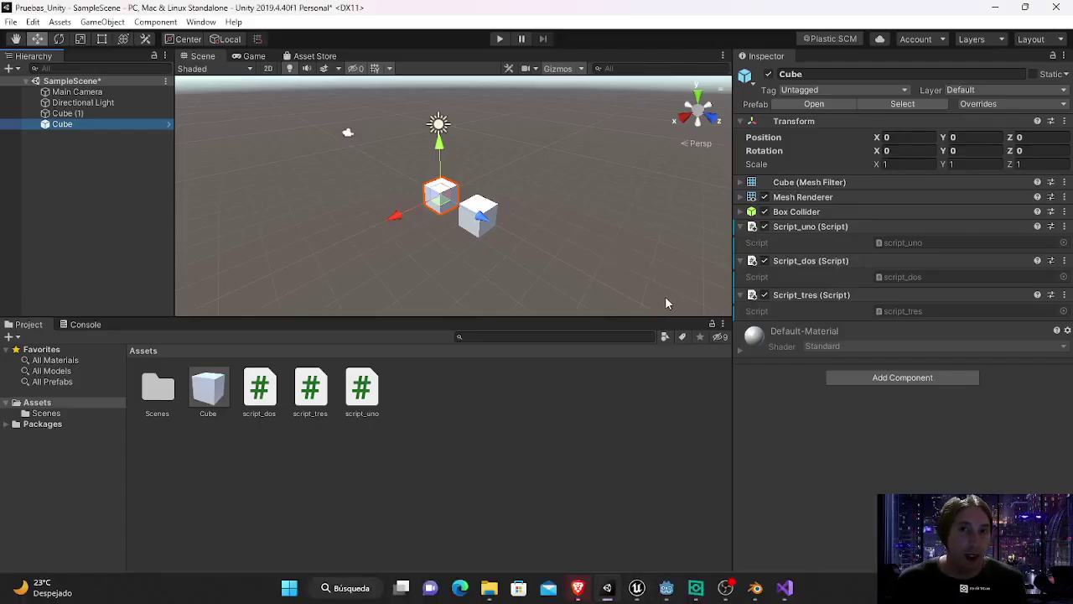
pyautogui.click(784, 588)
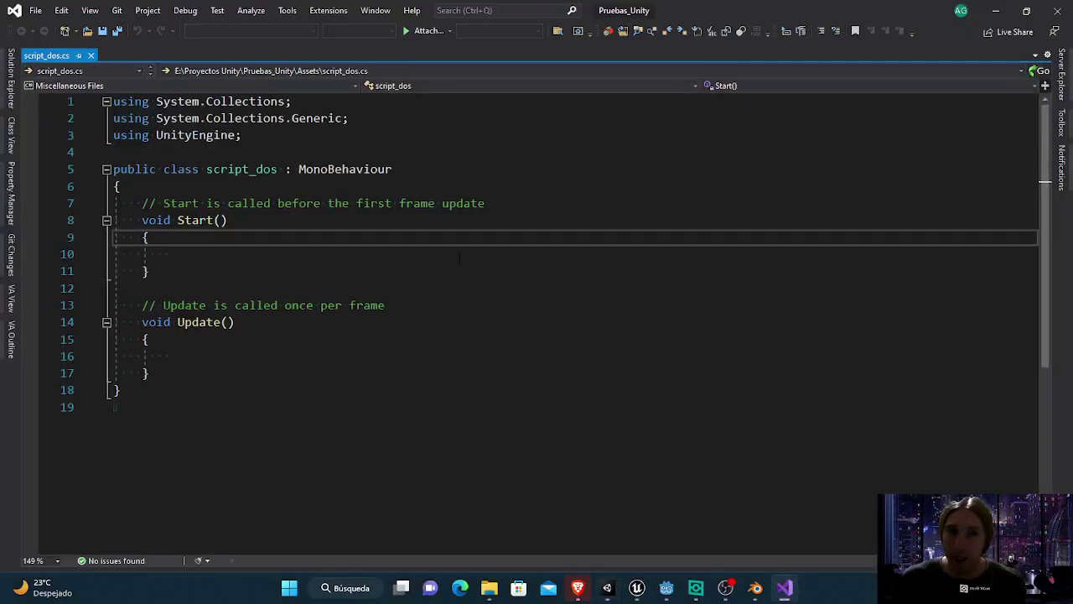
pyautogui.hotkey('alt', 'Tab')
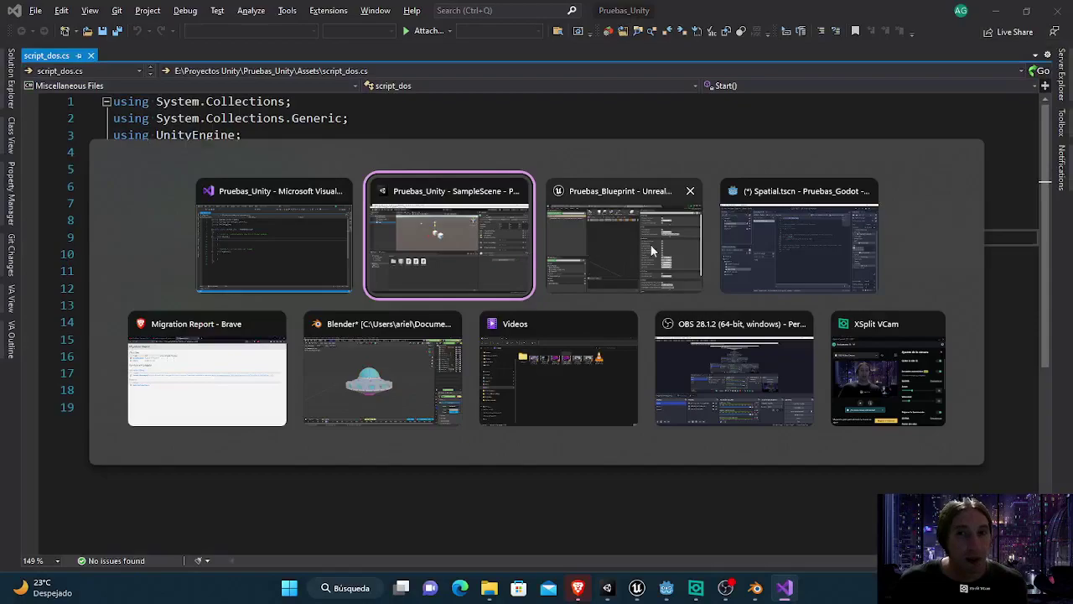
pyautogui.click(778, 242)
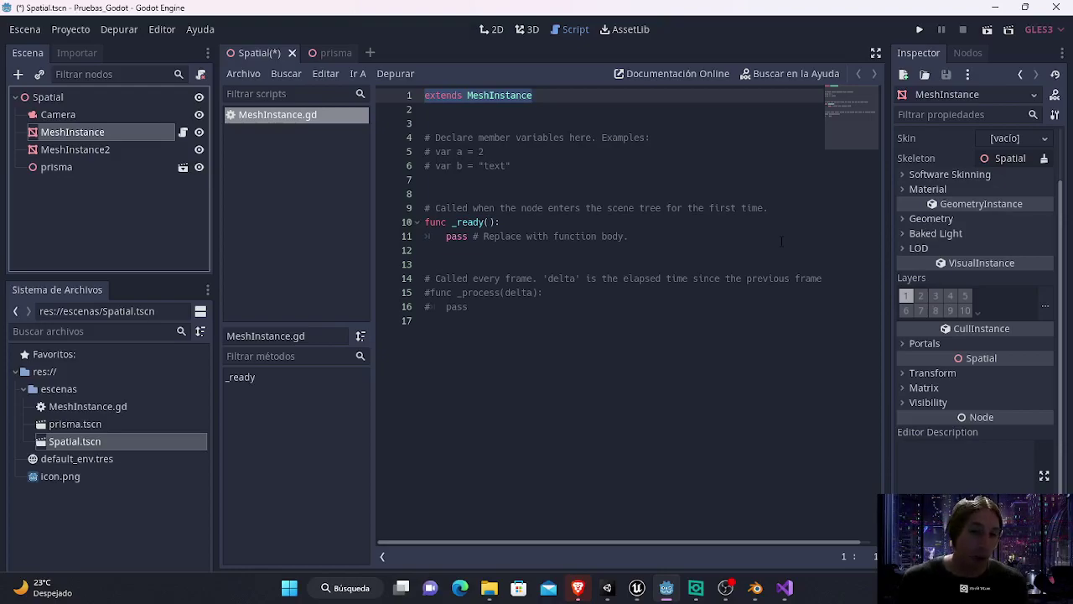
pyautogui.click(664, 589)
pyautogui.click(642, 589)
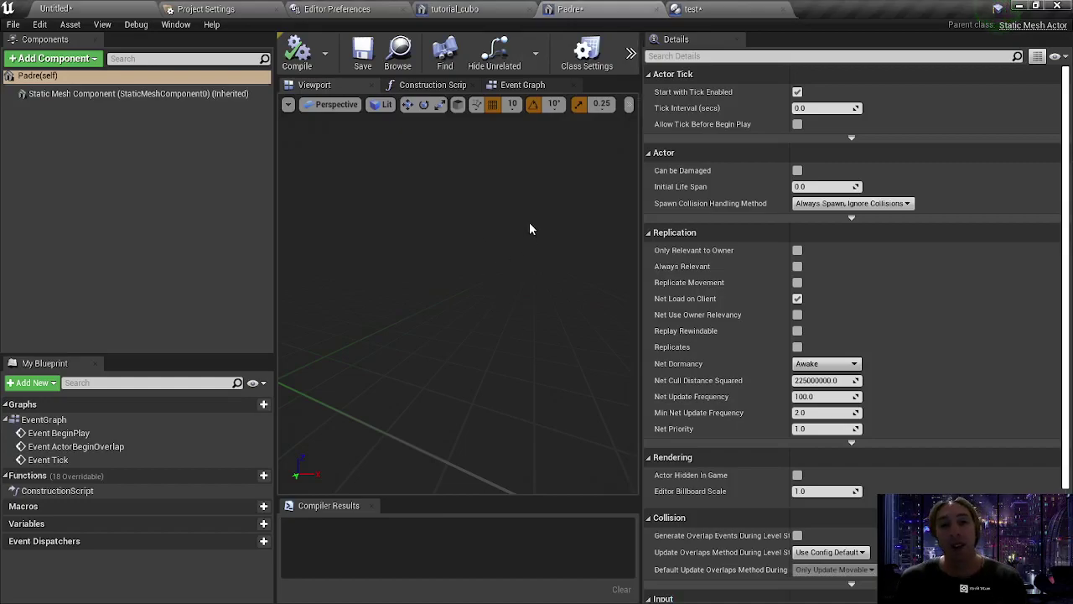
# - Open the tutorial_cubo event graph and view the executable actions available from the On Component End Overlap event
pyautogui.click(453, 8)
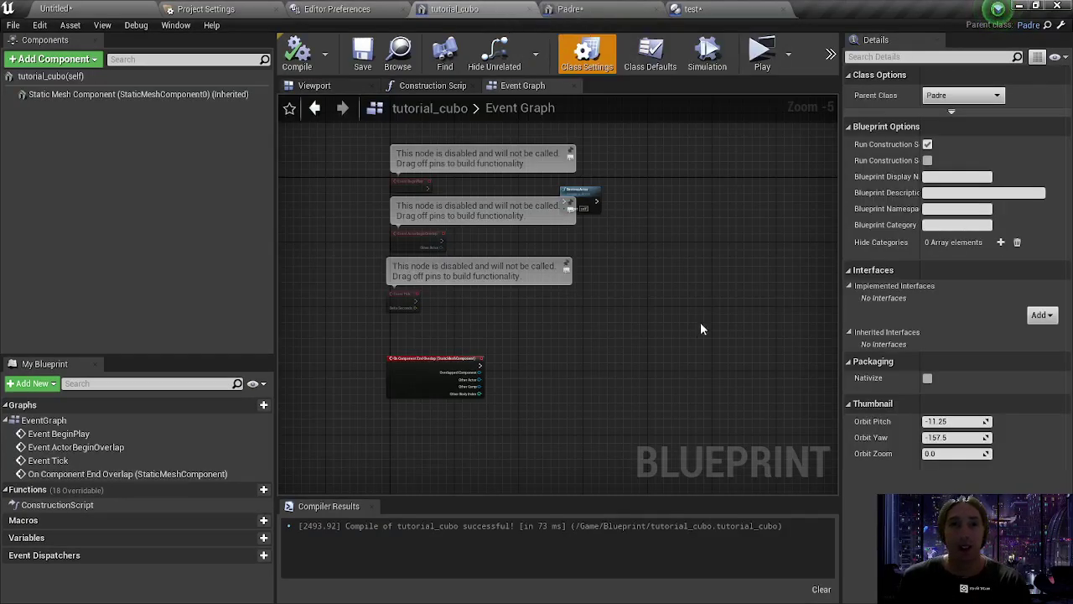
pyautogui.scroll(2, 520, 369)
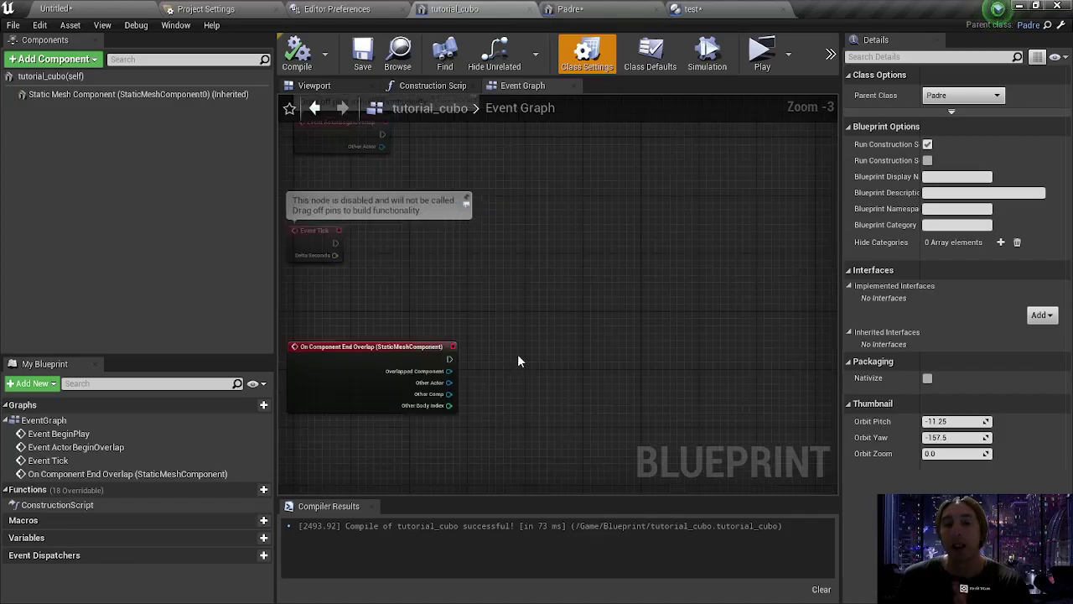
pyautogui.moveTo(519, 360); pyautogui.dragTo(564, 345, button='right')
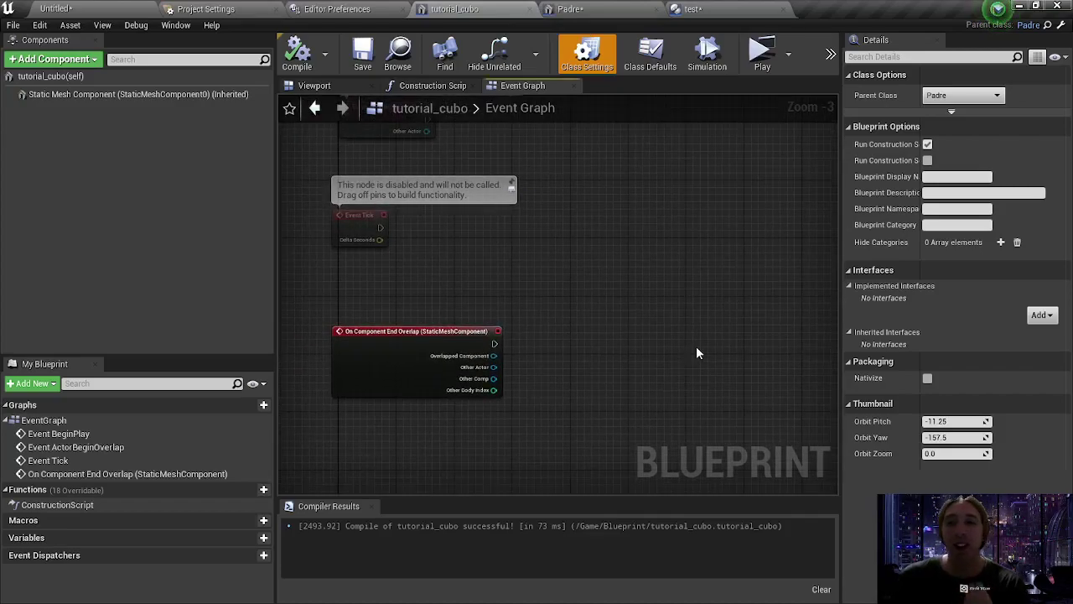
pyautogui.moveTo(498, 345); pyautogui.dragTo(621, 301)
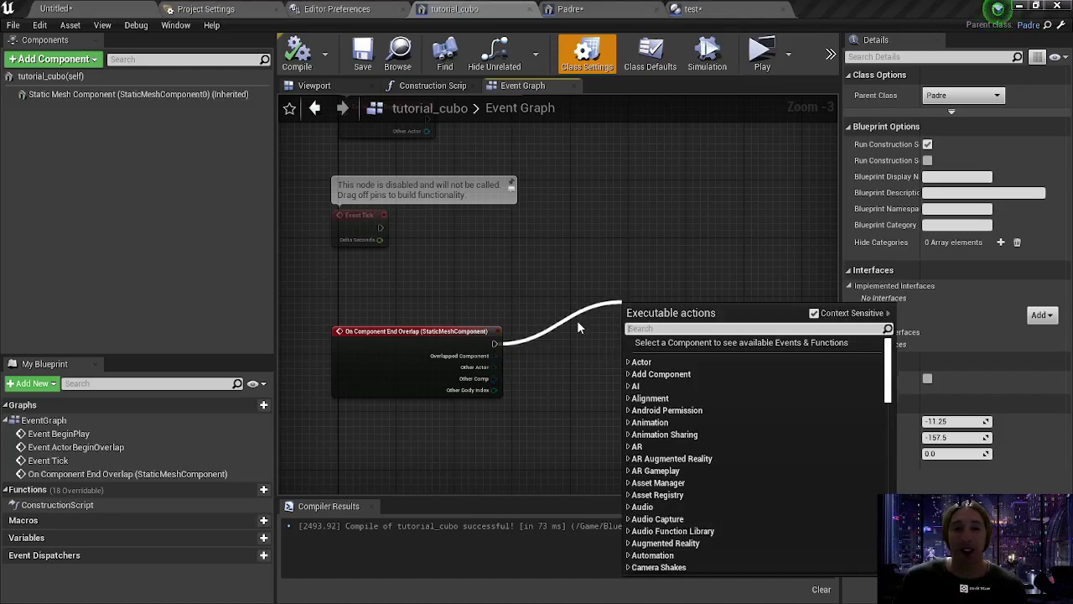
pyautogui.click(519, 355)
# - Add an Actor Has Tag node connected to the Other Actor output of On Component End Overlap
pyautogui.moveTo(493, 367); pyautogui.dragTo(568, 357)
pyautogui.write('actor')
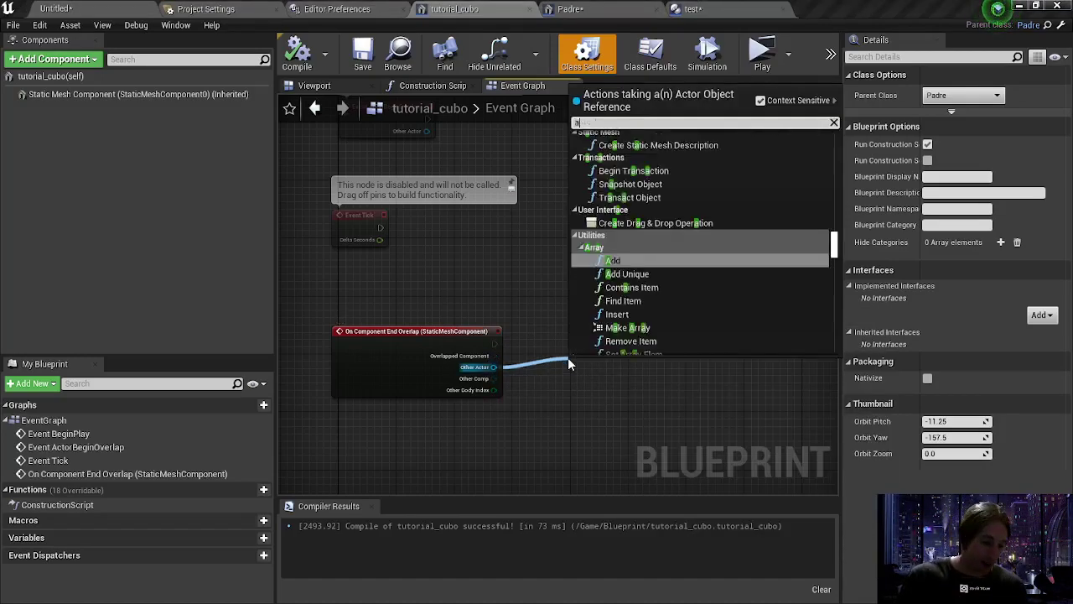
pyautogui.press('BackSpace')
pyautogui.press('BackSpace')
pyautogui.press('BackSpace')
pyautogui.press('BackSpace')
pyautogui.press('BackSpace')
pyautogui.write('t')
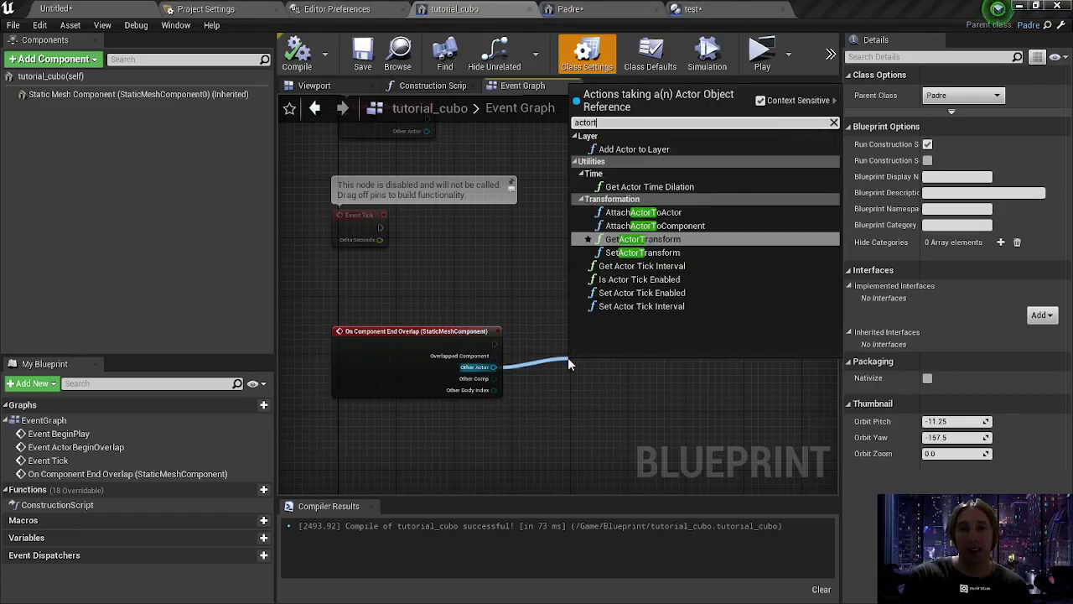
pyautogui.write('ag')
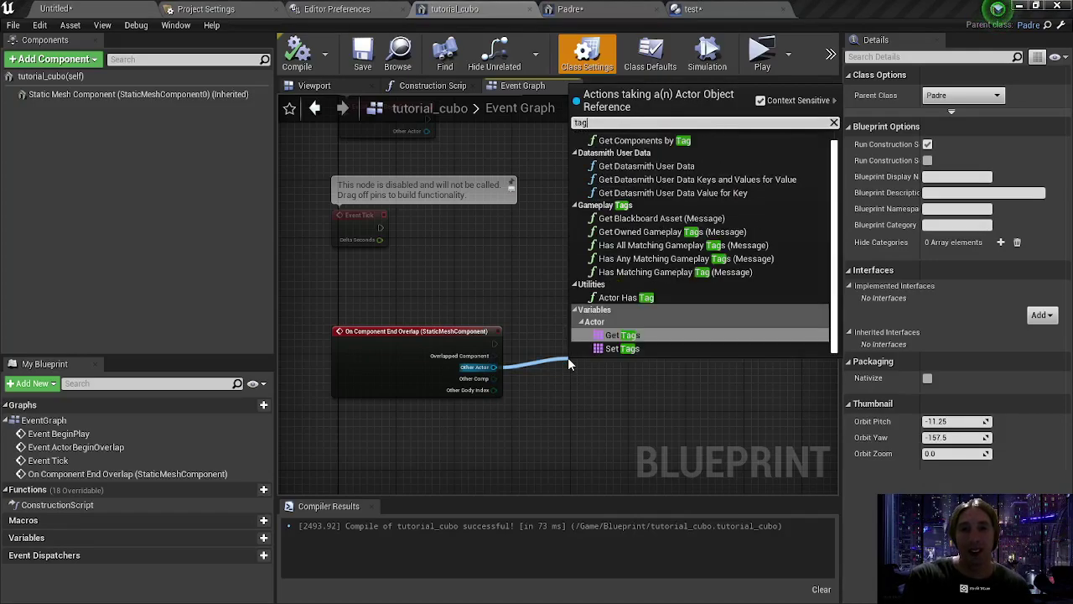
pyautogui.press('Up')
pyautogui.press('Up')
pyautogui.press('Up')
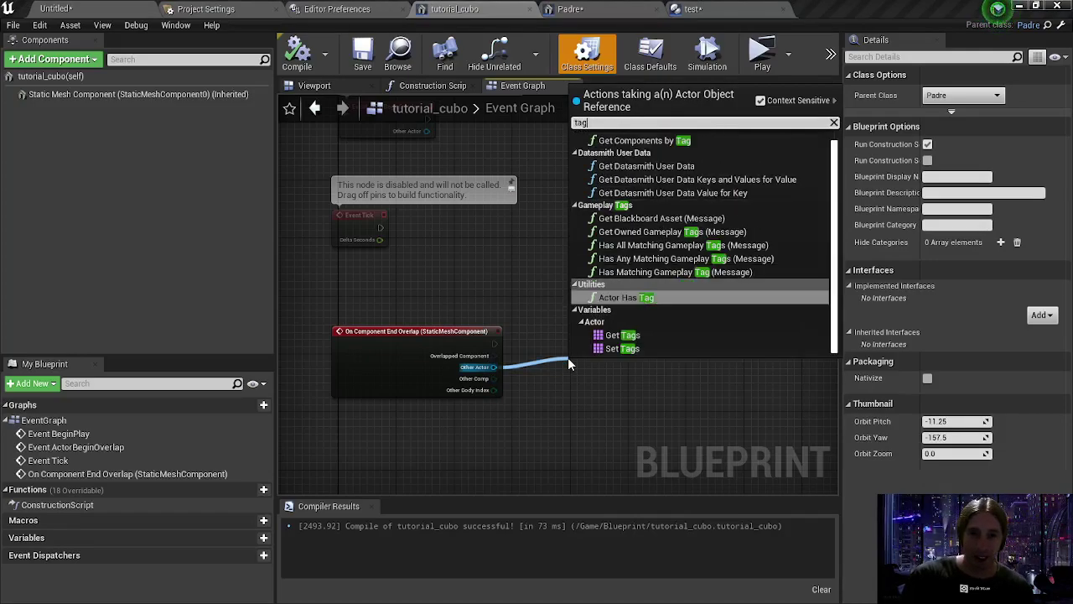
pyautogui.press('Return')
pyautogui.moveTo(614, 370); pyautogui.dragTo(632, 361)
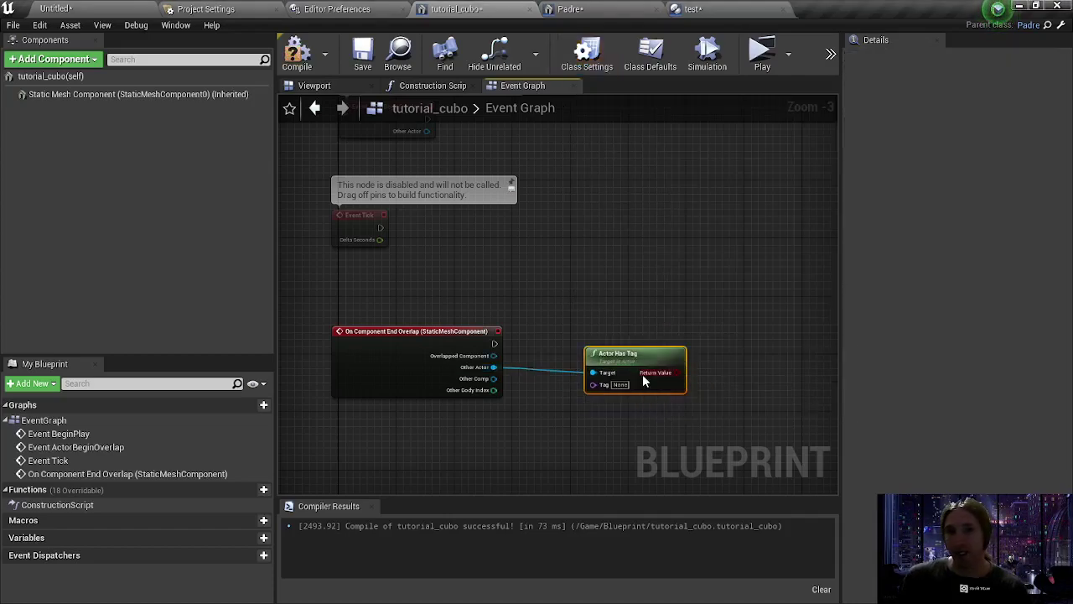
# - Move the Actor Has Tag node slightly up beside the overlap event and compile the tutorial_cubo blueprint
pyautogui.scroll(2, 593, 343)
pyautogui.moveTo(643, 375); pyautogui.dragTo(578, 324, button='right')
pyautogui.click(447, 304)
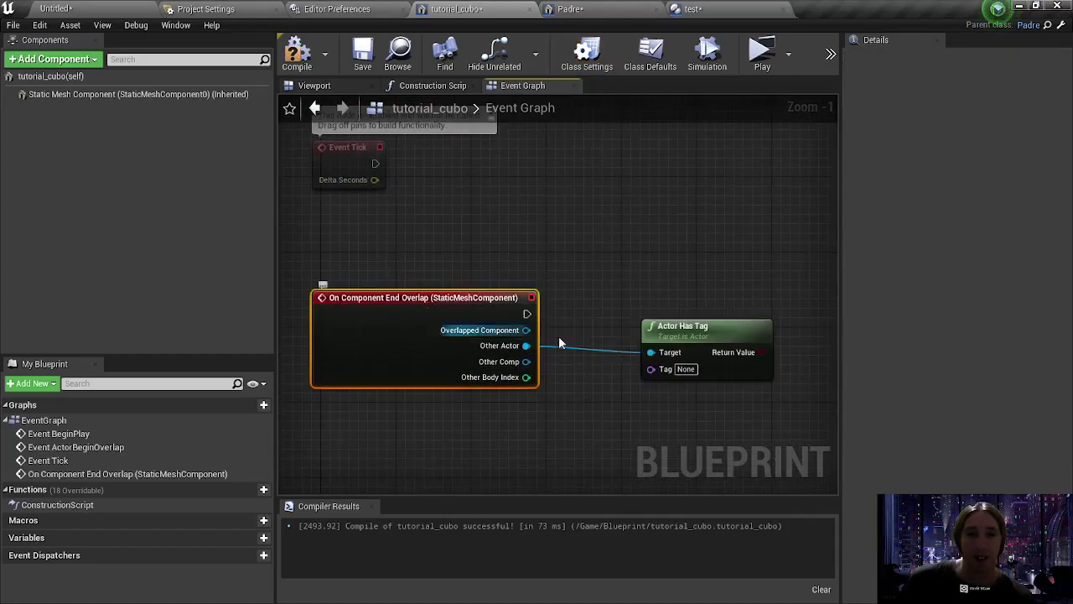
pyautogui.moveTo(717, 343); pyautogui.dragTo(715, 325)
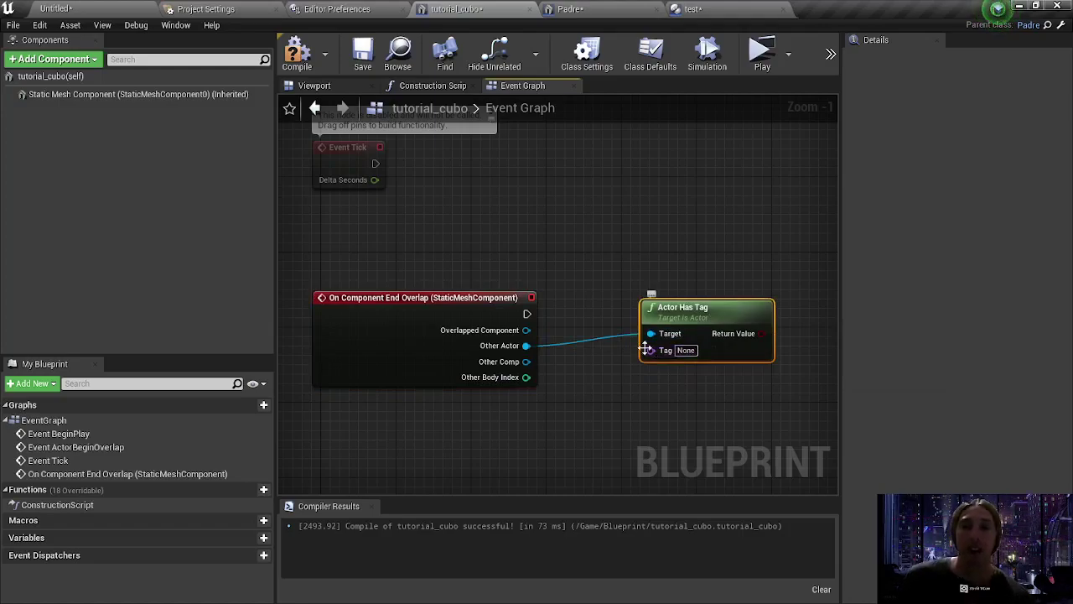
pyautogui.click(297, 52)
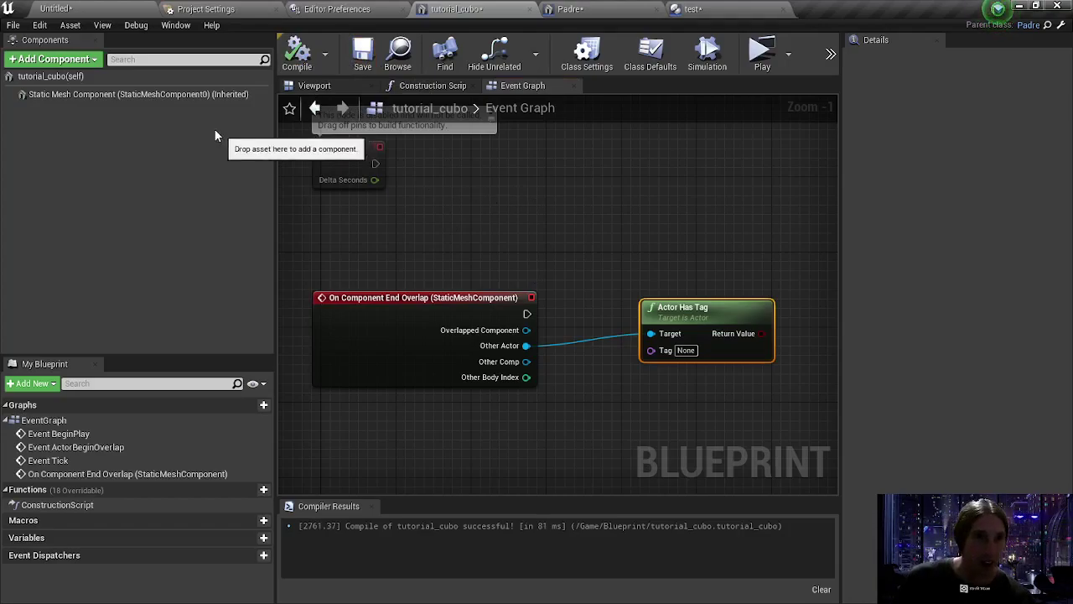
# - Examine the events that can be added to tutorial_cubo's inherited Static Mesh Component
pyautogui.click(134, 93)
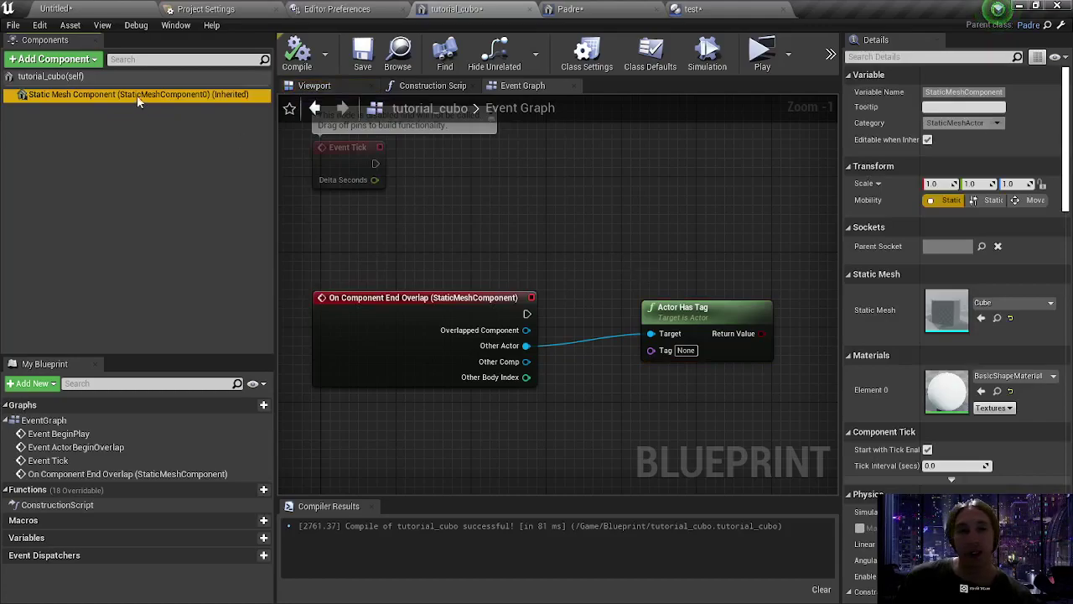
pyautogui.rightClick(149, 94)
pyautogui.moveTo(222, 116)
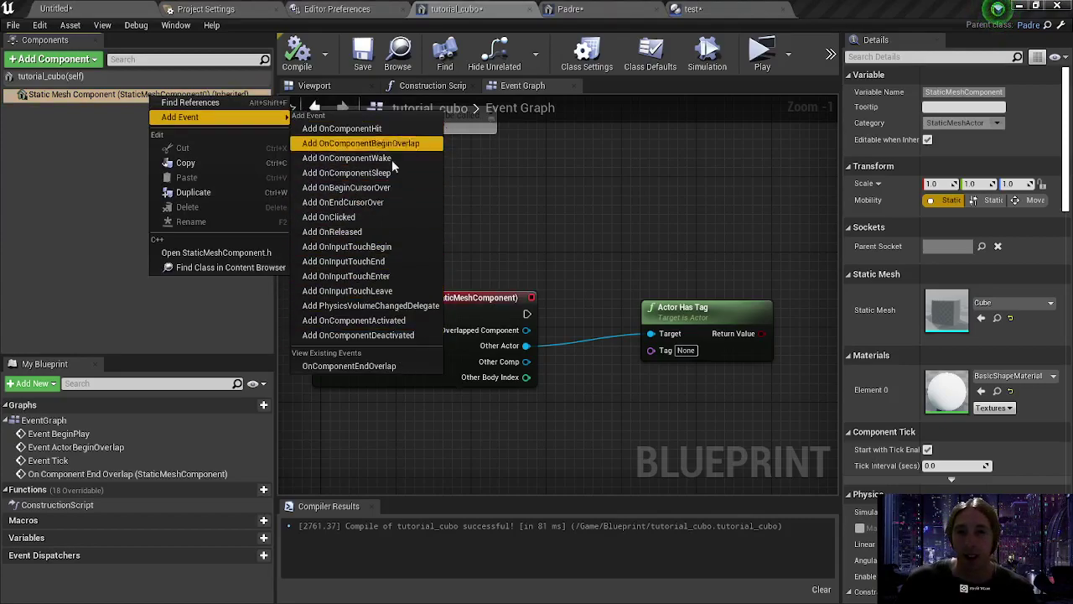
pyautogui.press('super')
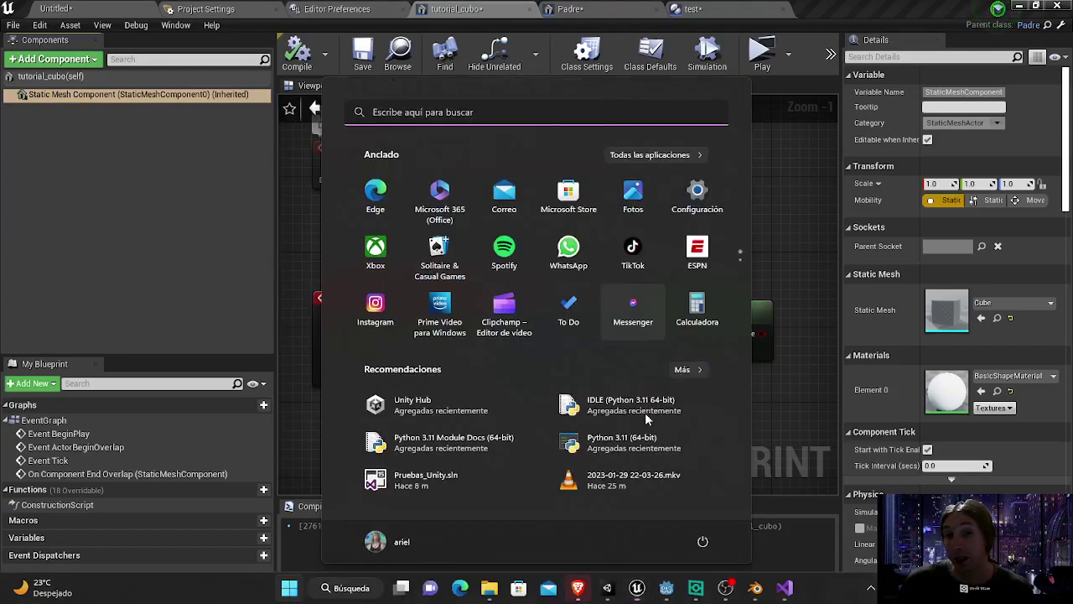
pyautogui.moveTo(638, 589)
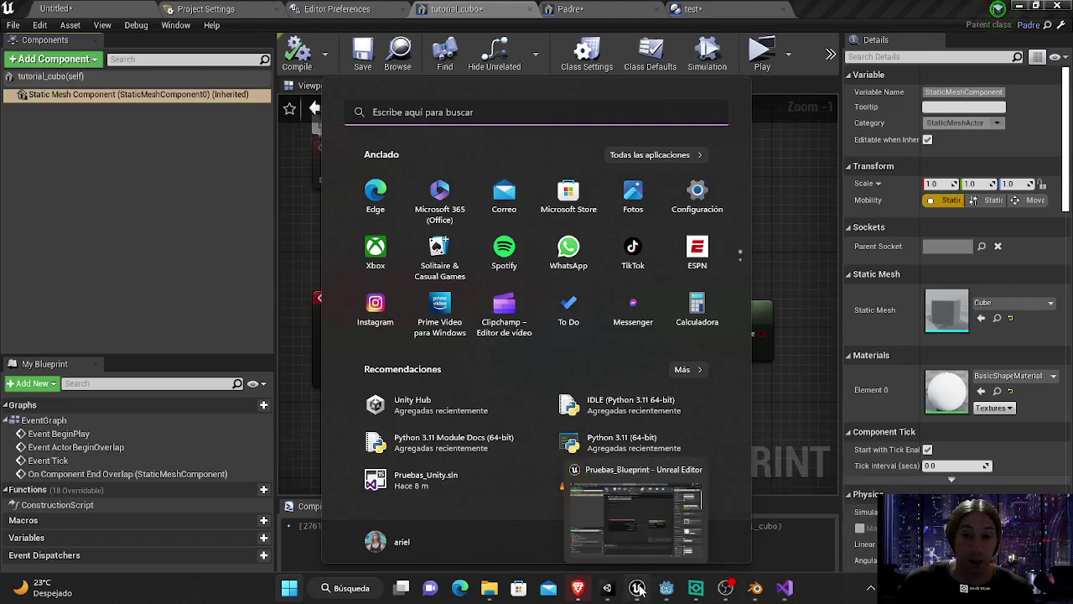
pyautogui.click(290, 248)
pyautogui.rightClick(180, 95)
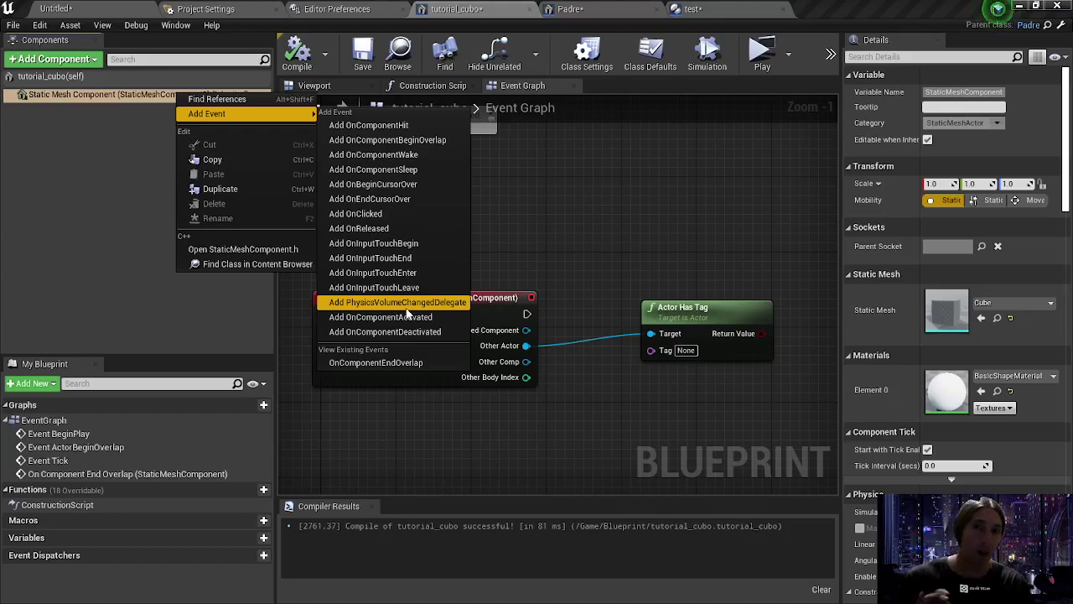
# - Switch to Godot and examine the signals available on the MeshInstance node
pyautogui.press('super')
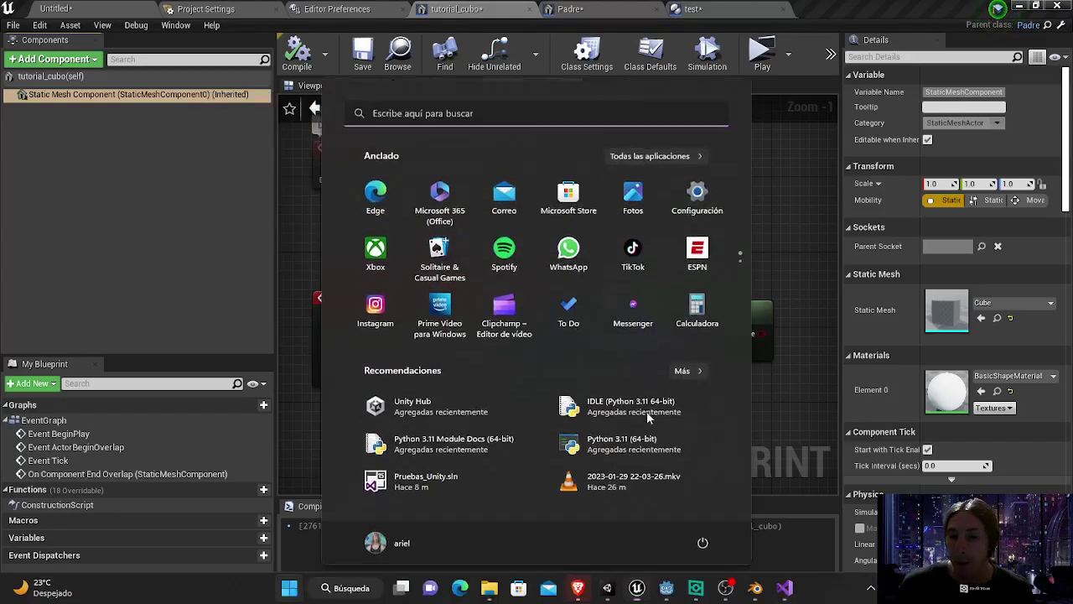
pyautogui.click(667, 587)
pyautogui.doubleClick(54, 132)
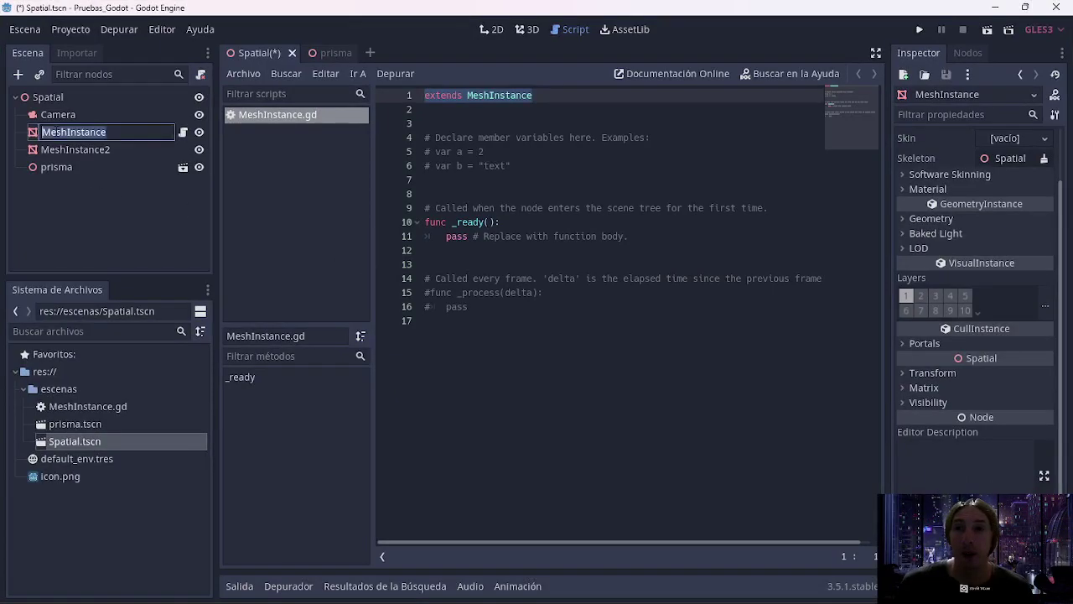
pyautogui.press('Escape')
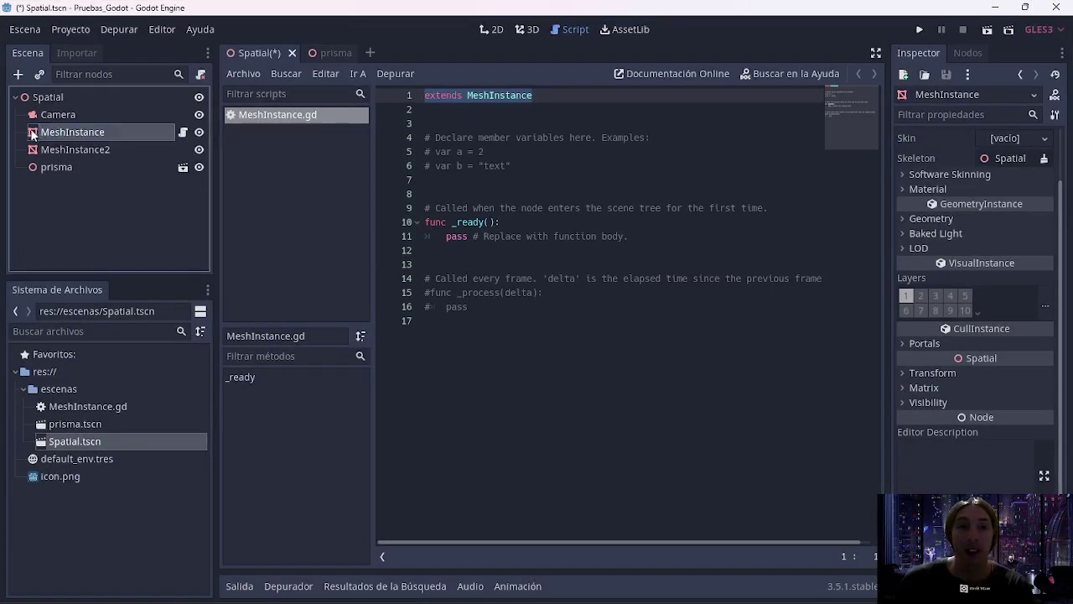
pyautogui.click(962, 53)
pyautogui.moveTo(884, 123); pyautogui.dragTo(839, 128)
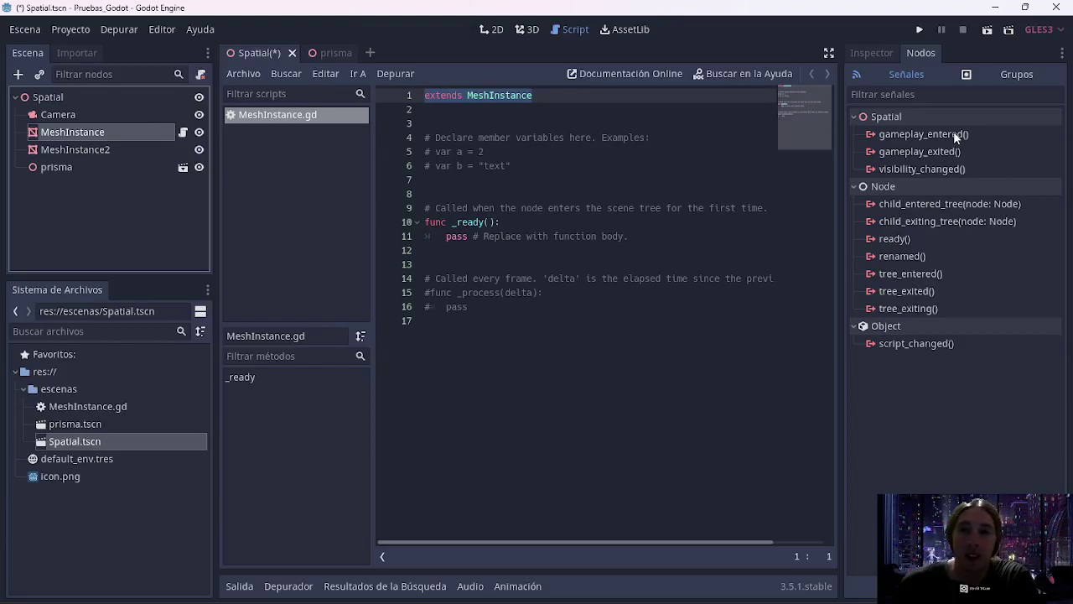
# - Add an Area node as a child of the root Spatial node
pyautogui.click(34, 99)
pyautogui.click(19, 74)
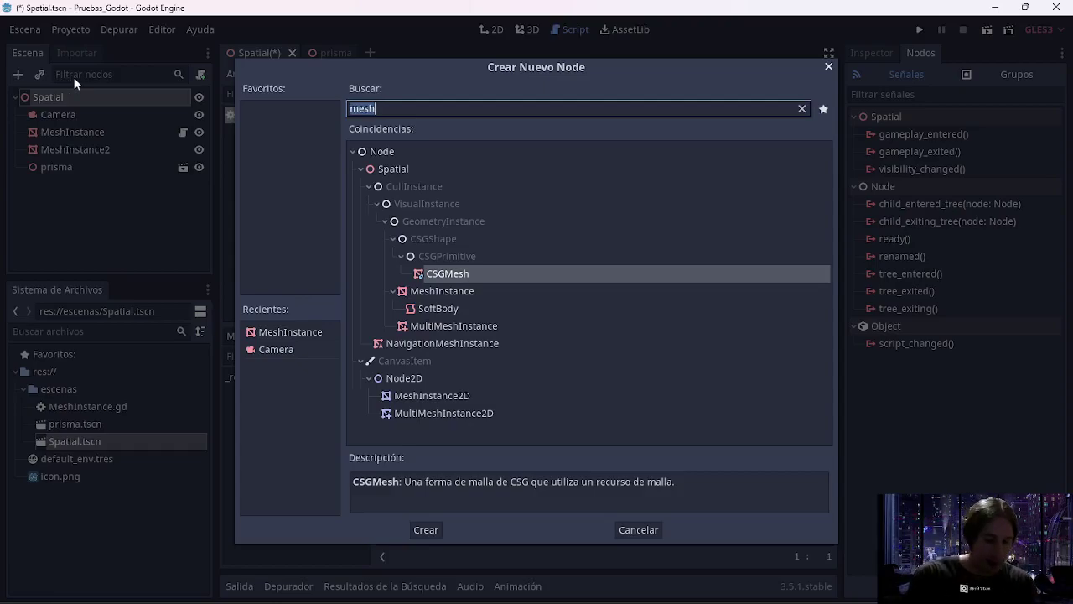
pyautogui.write('tri')
pyautogui.press('BackSpace')
pyautogui.press('BackSpace')
pyautogui.press('BackSpace')
pyautogui.write('bo')
pyautogui.press('BackSpace')
pyautogui.press('BackSpace')
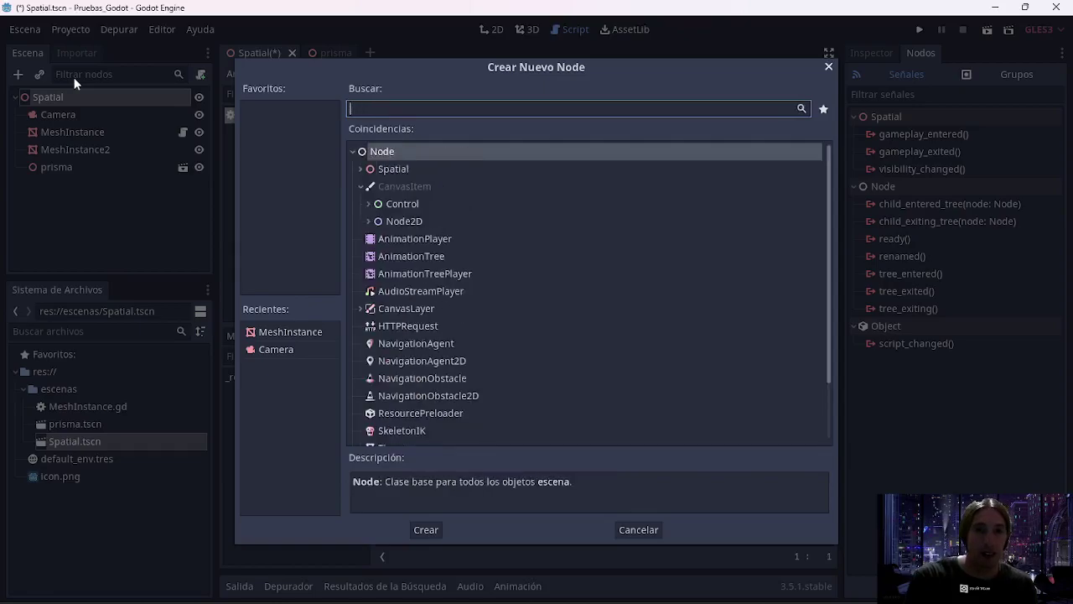
pyautogui.write('area')
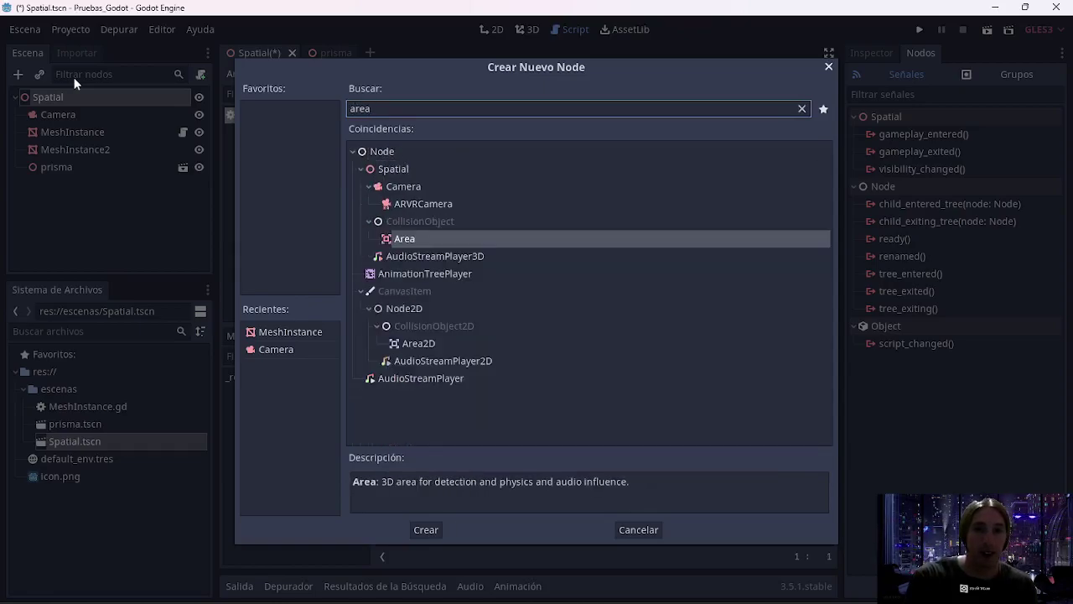
pyautogui.click(431, 530)
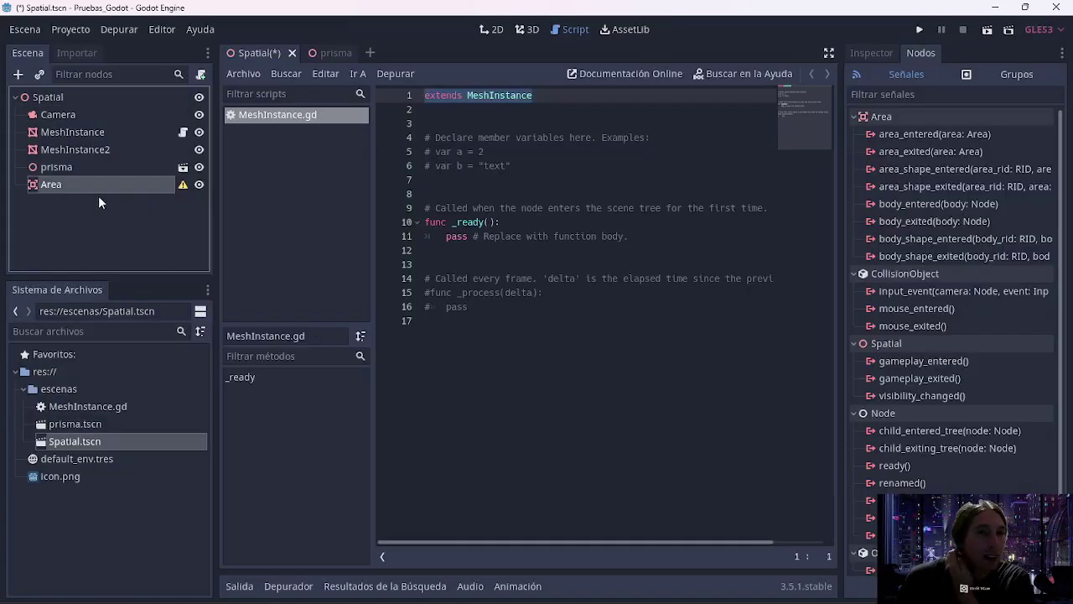
# - Add a CollisionShape child to the Area node and assign it a CapsuleShape
pyautogui.rightClick(70, 184)
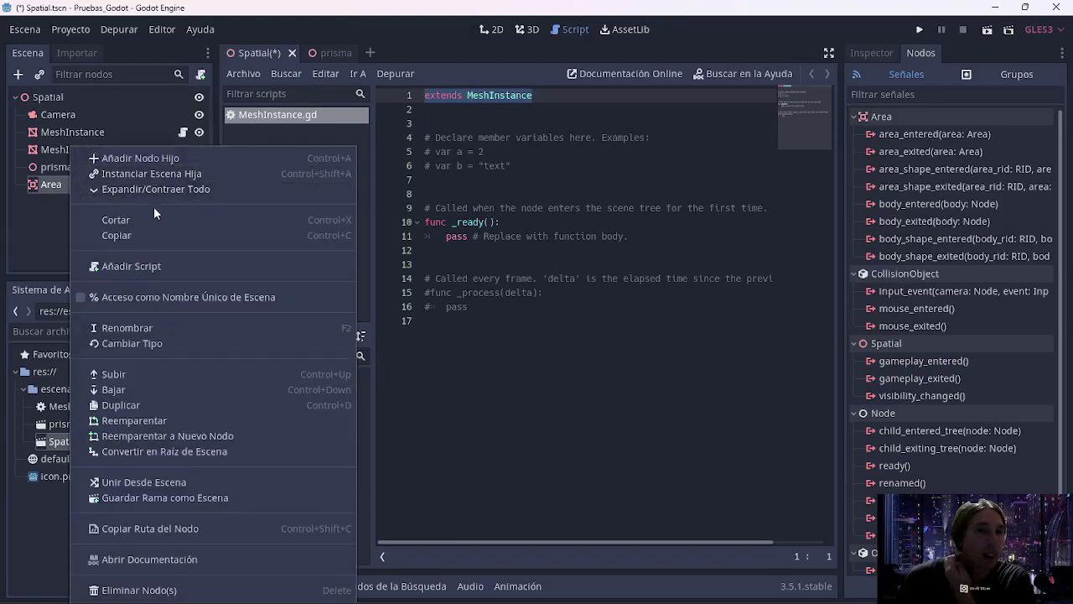
pyautogui.click(143, 157)
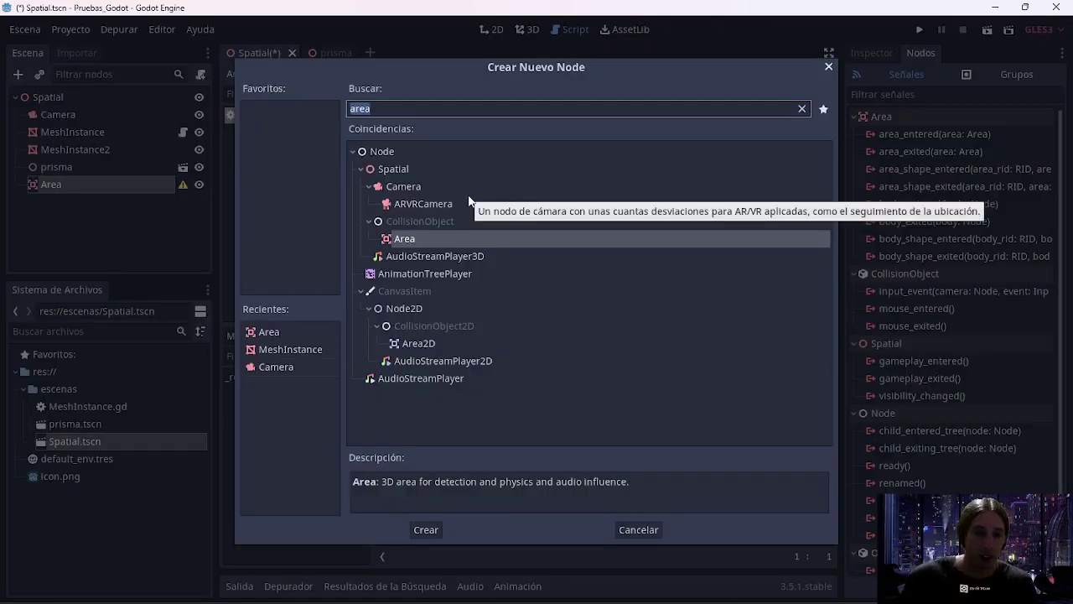
pyautogui.write('collis')
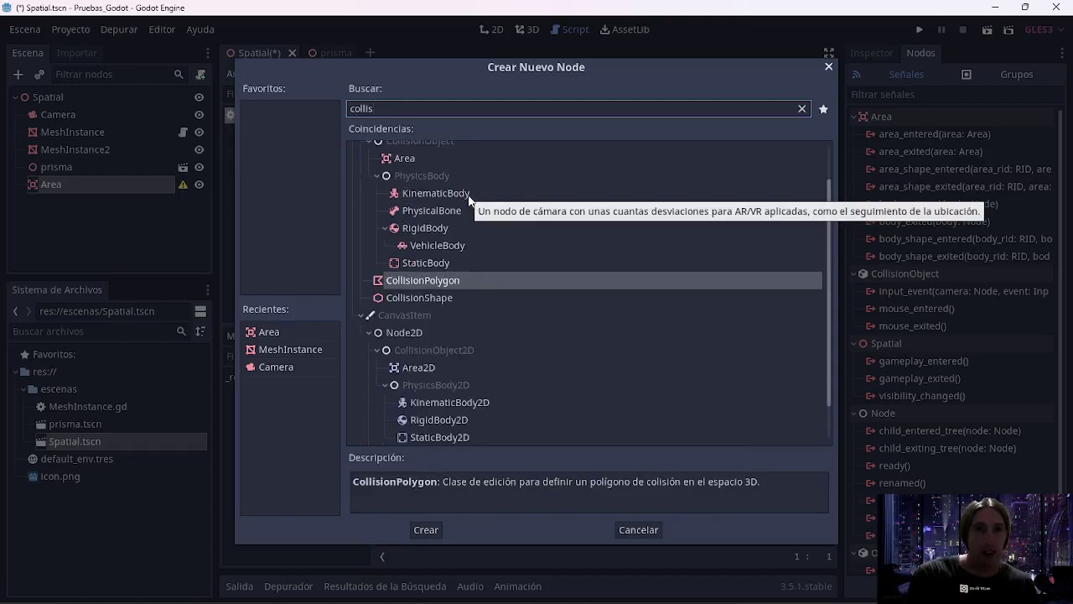
pyautogui.press('Down')
pyautogui.press('Return')
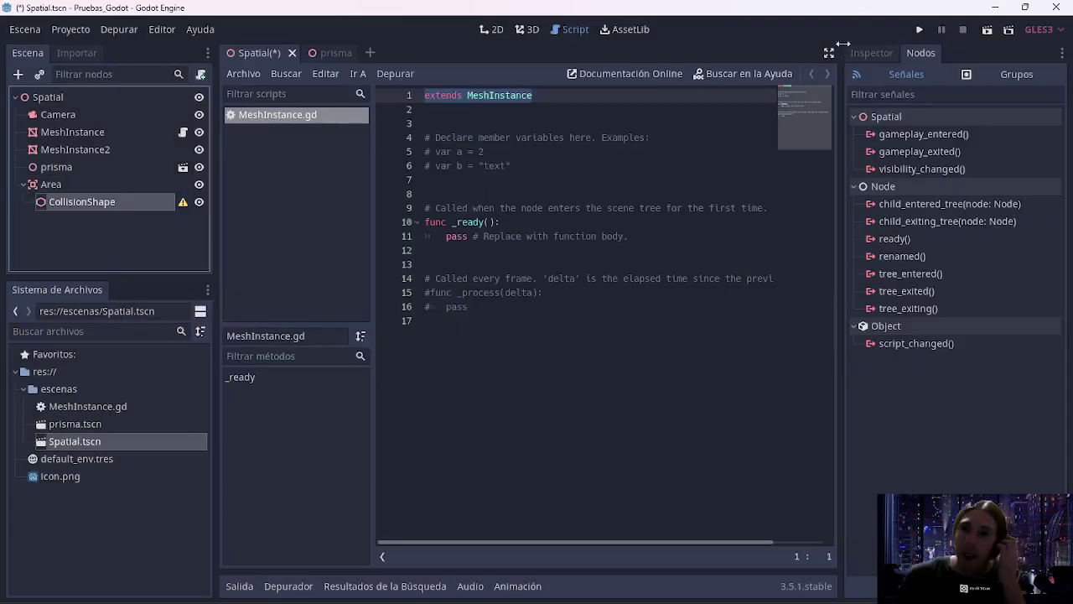
pyautogui.click(872, 51)
pyautogui.click(1006, 151)
pyautogui.click(994, 204)
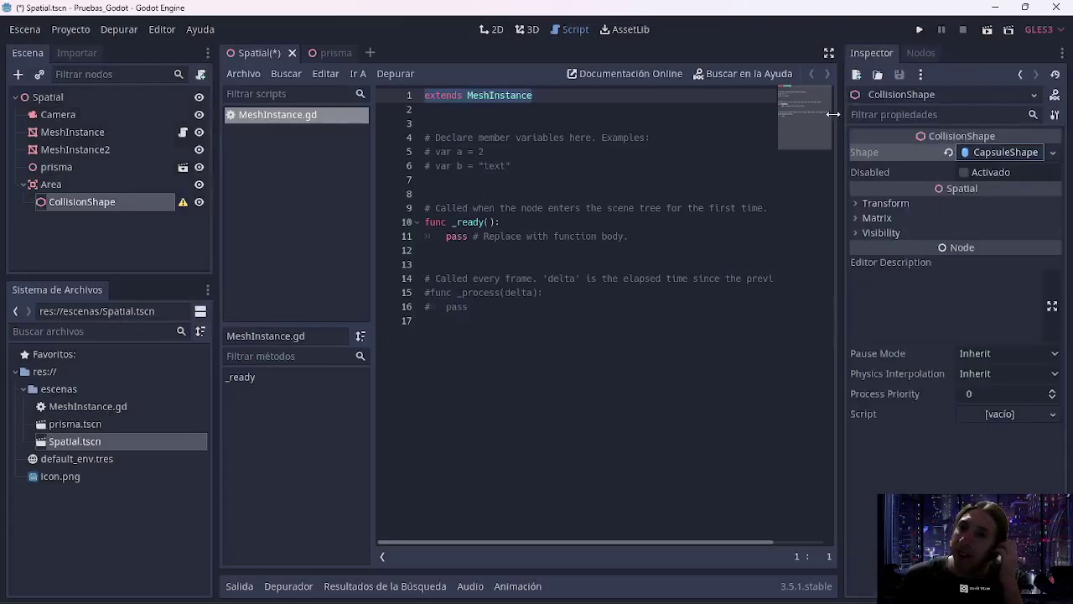
# - Compare the Area and CollisionShape nodes and examine Area's signals, including area_entered
pyautogui.click(52, 183)
pyautogui.click(106, 206)
pyautogui.click(96, 189)
pyautogui.click(92, 200)
pyautogui.click(88, 188)
pyautogui.click(88, 199)
pyautogui.click(79, 186)
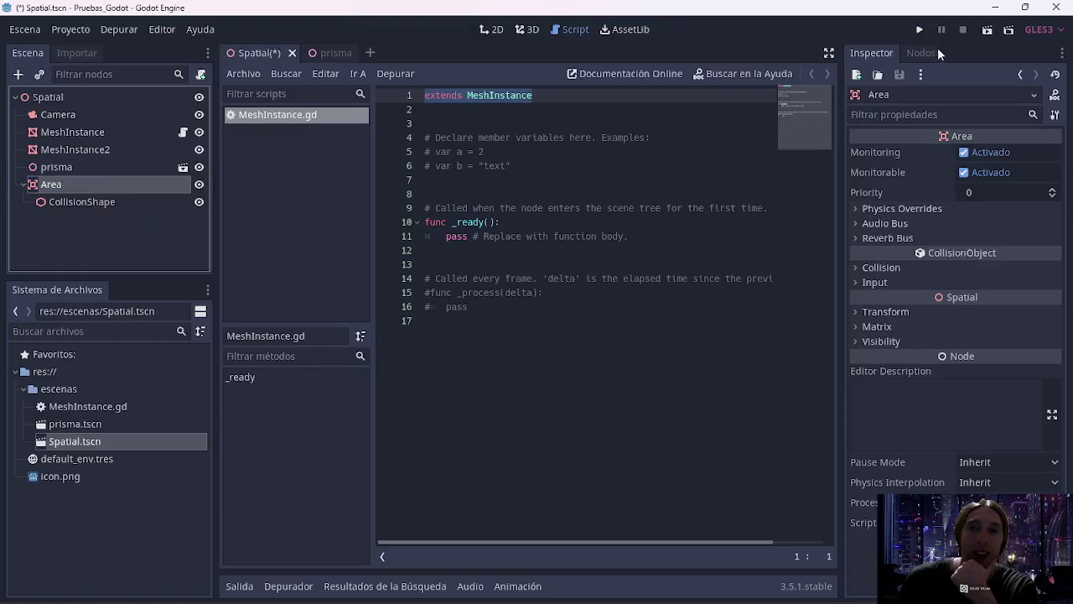
pyautogui.click(912, 52)
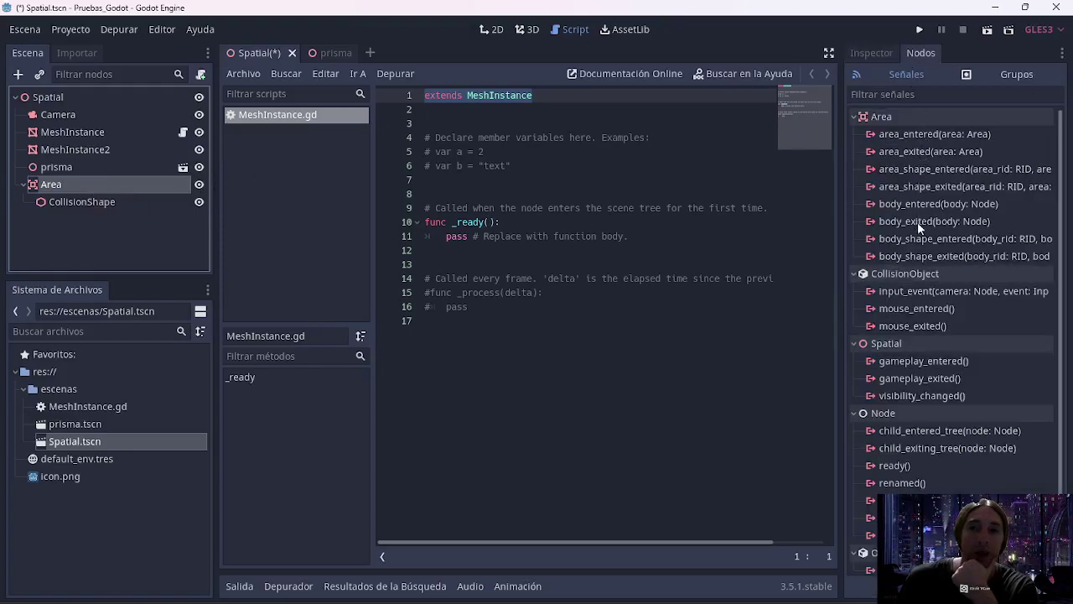
pyautogui.click(920, 137)
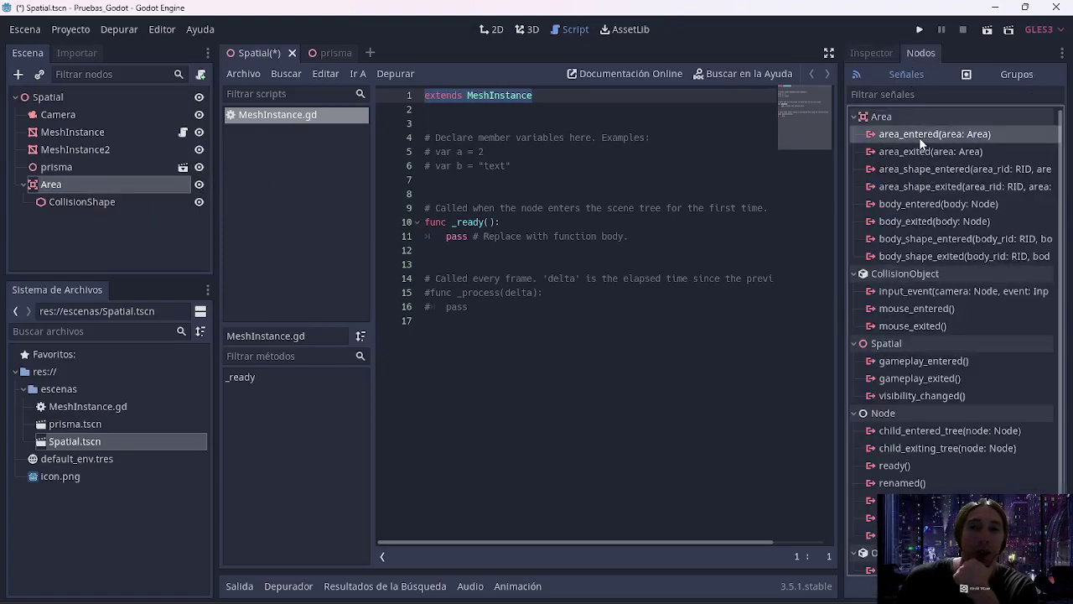
# - Move the Area node about -4.28 units along the Z axis in the 3D view
pyautogui.click(526, 31)
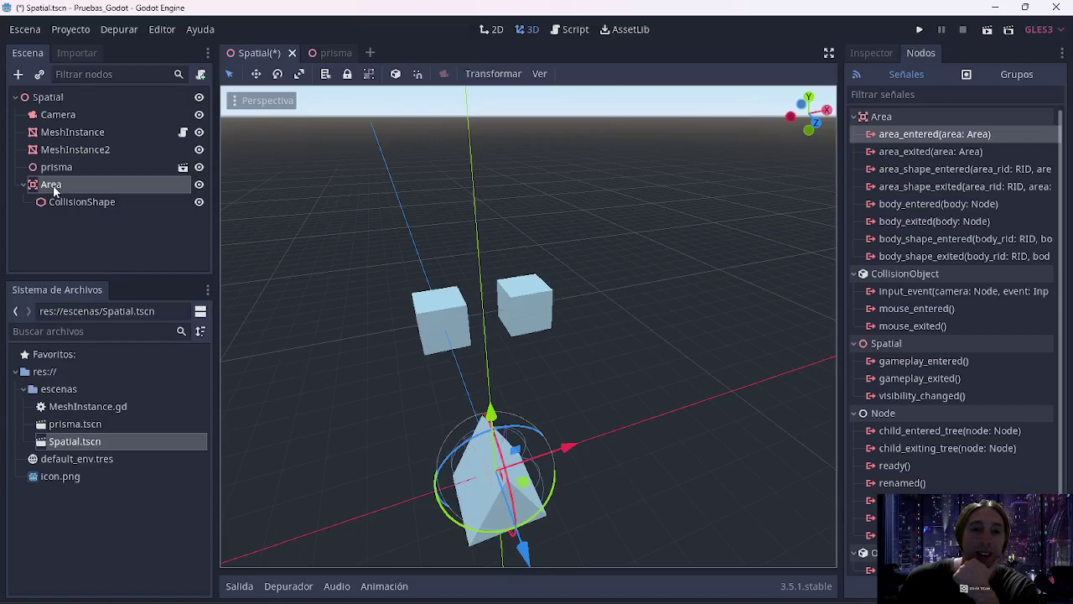
pyautogui.moveTo(518, 540); pyautogui.dragTo(465, 424)
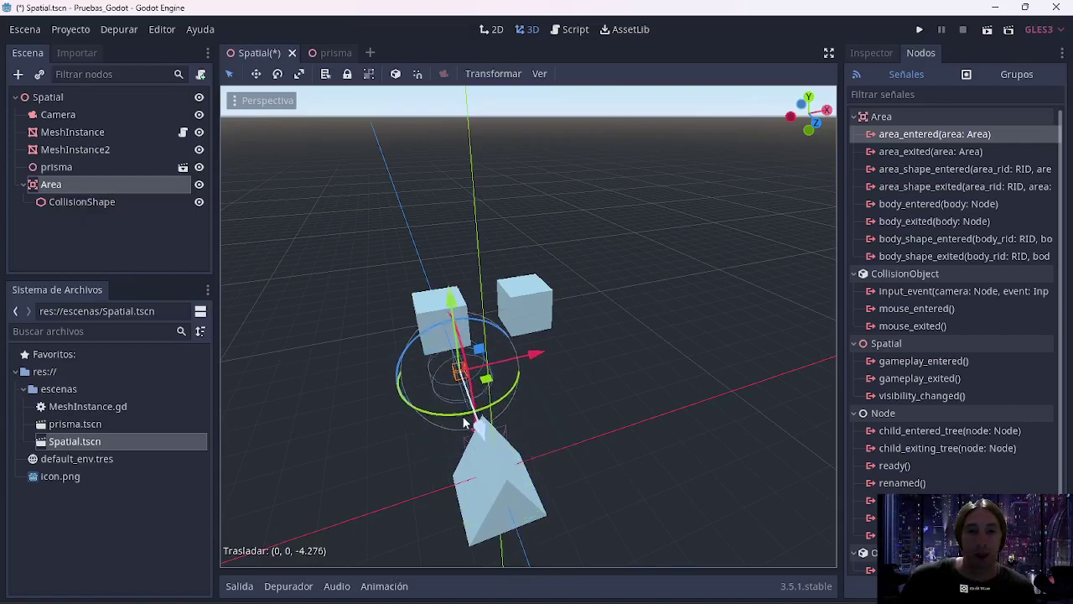
# - Change the shape of the CollisionShape under the Area node to a new BoxShape
pyautogui.press('f')
pyautogui.moveTo(492, 341); pyautogui.dragTo(455, 340)
pyautogui.moveTo(455, 339); pyautogui.dragTo(394, 361, button='middle')
pyautogui.moveTo(395, 360); pyautogui.dragTo(310, 310, button='right')
pyautogui.press('w')
pyautogui.scroll(2, 335, 323)
pyautogui.press('s')
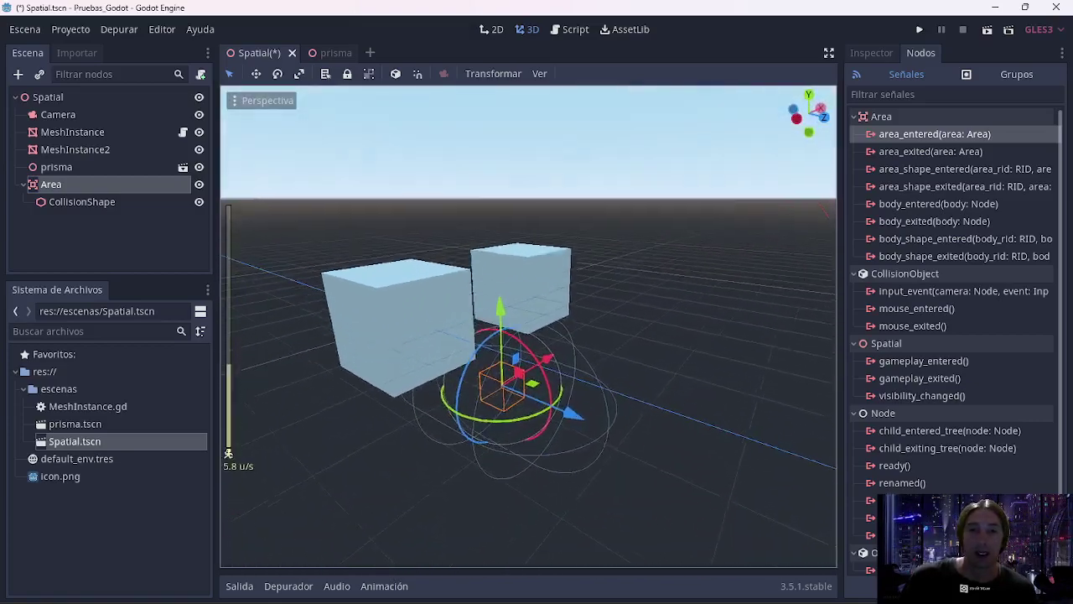
pyautogui.click(159, 202)
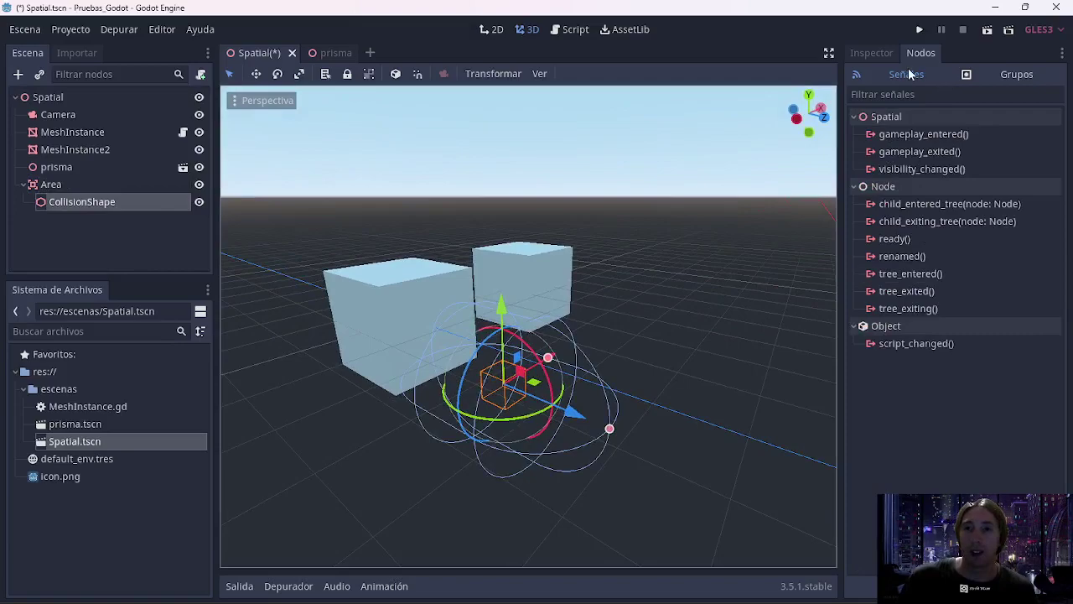
pyautogui.click(872, 52)
pyautogui.click(1052, 152)
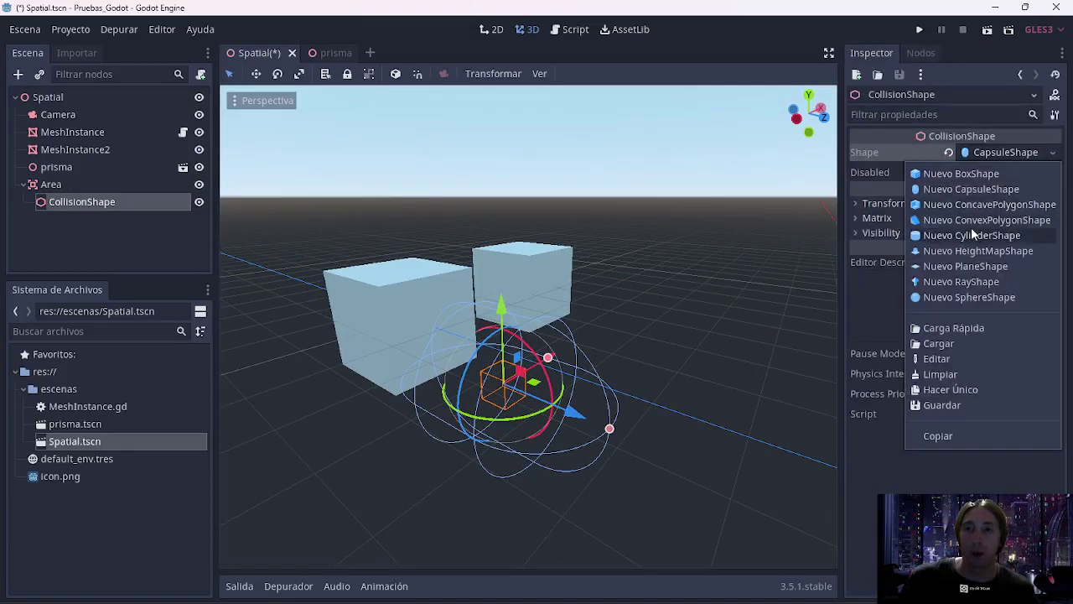
pyautogui.click(956, 174)
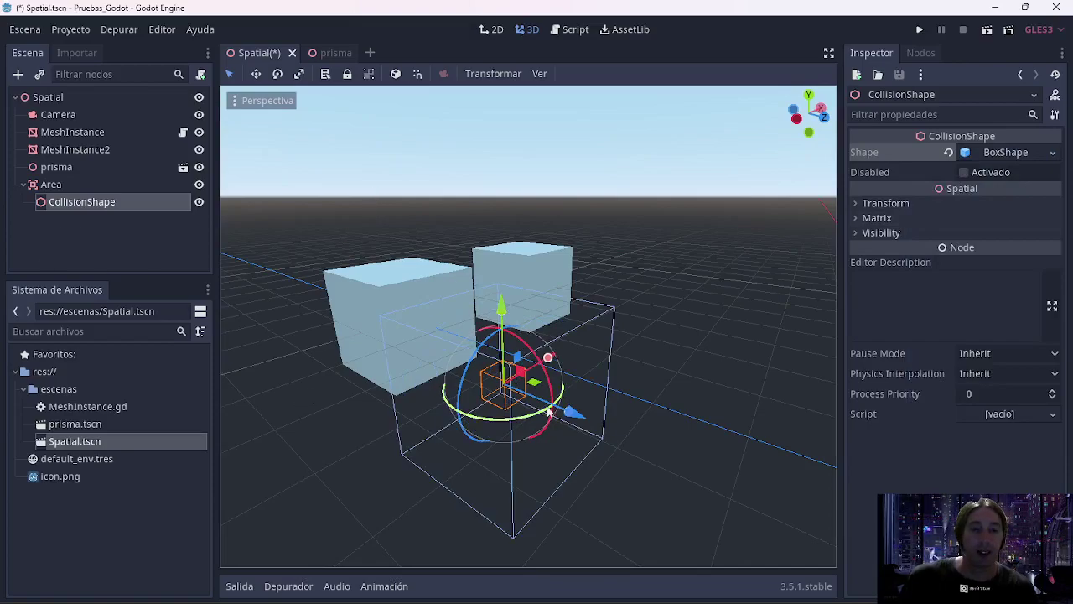
# - Compare the properties of the Area node with those of its CollisionShape child
pyautogui.click(54, 184)
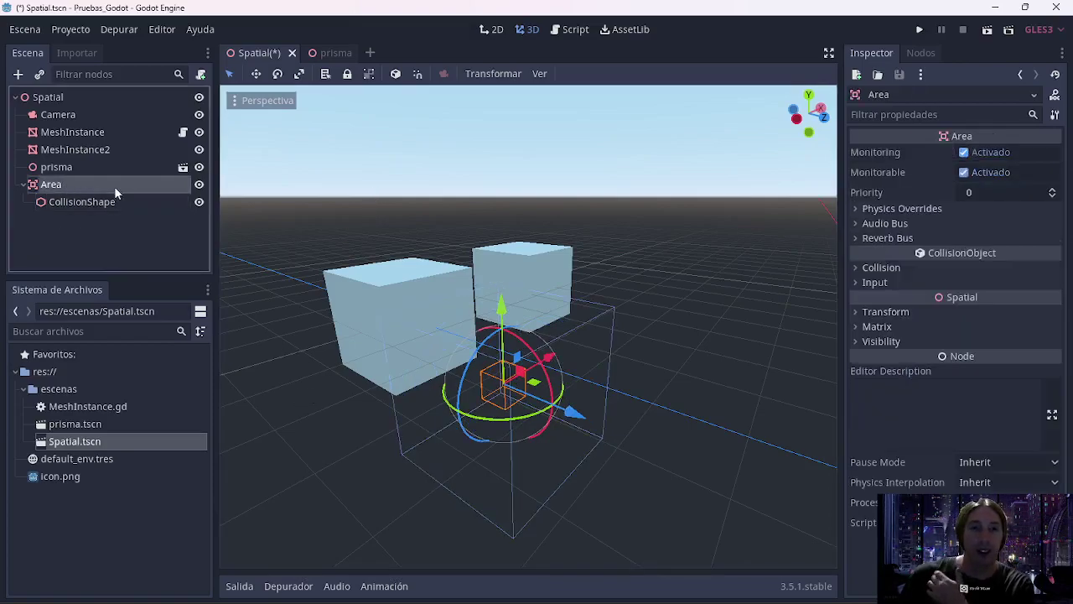
pyautogui.click(87, 199)
pyautogui.doubleClick(87, 199)
pyautogui.click(74, 189)
pyautogui.click(83, 201)
pyautogui.click(77, 191)
pyautogui.moveTo(705, 561)
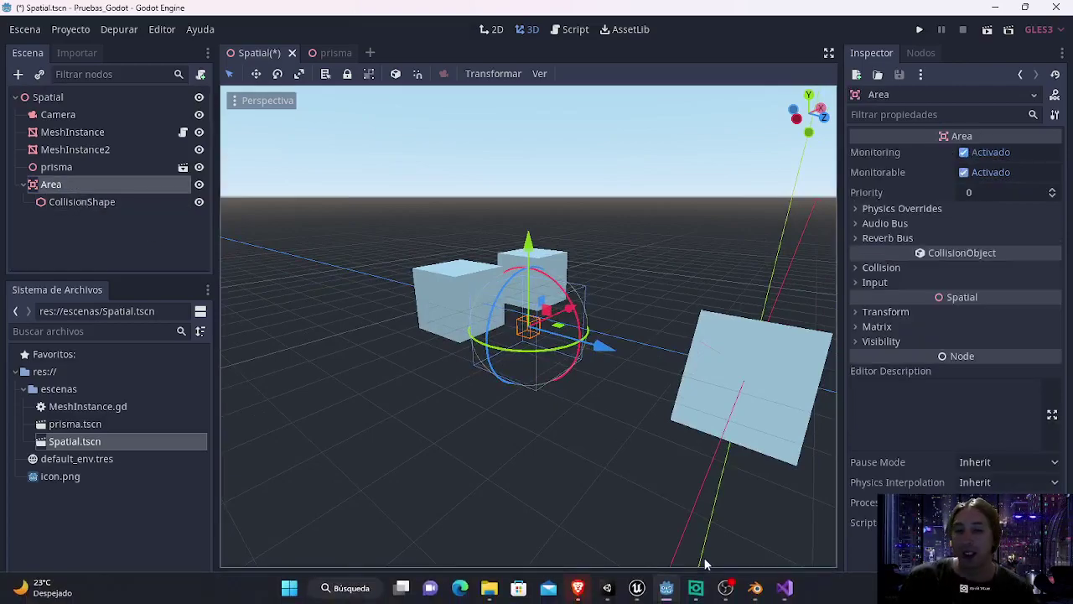
# - Switch to Unity and enable Is Trigger on the Cube's Box Collider
pyautogui.click(637, 586)
pyautogui.press('super')
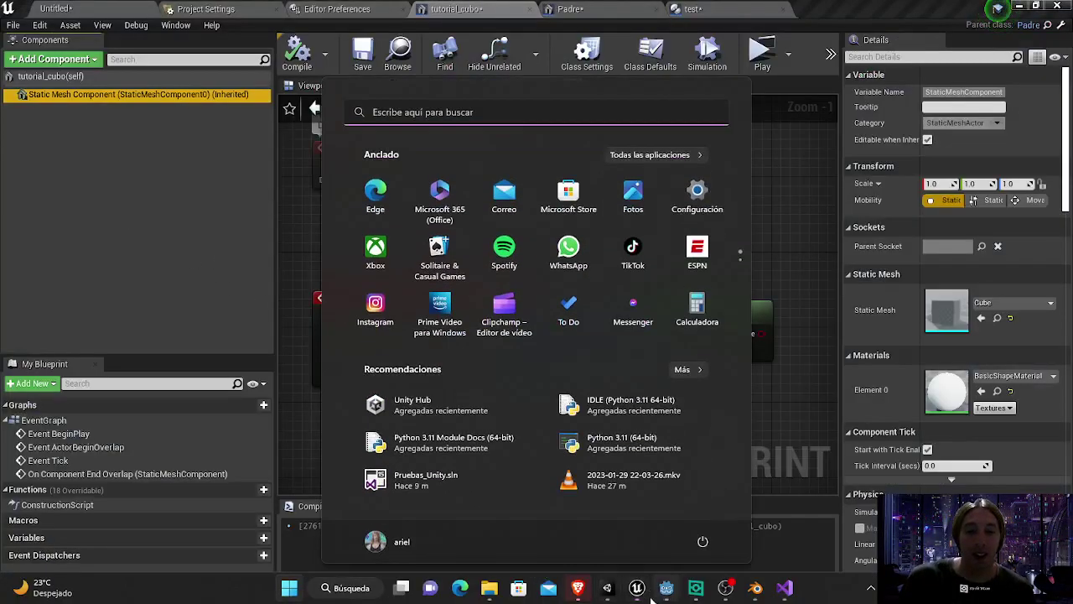
pyautogui.click(610, 592)
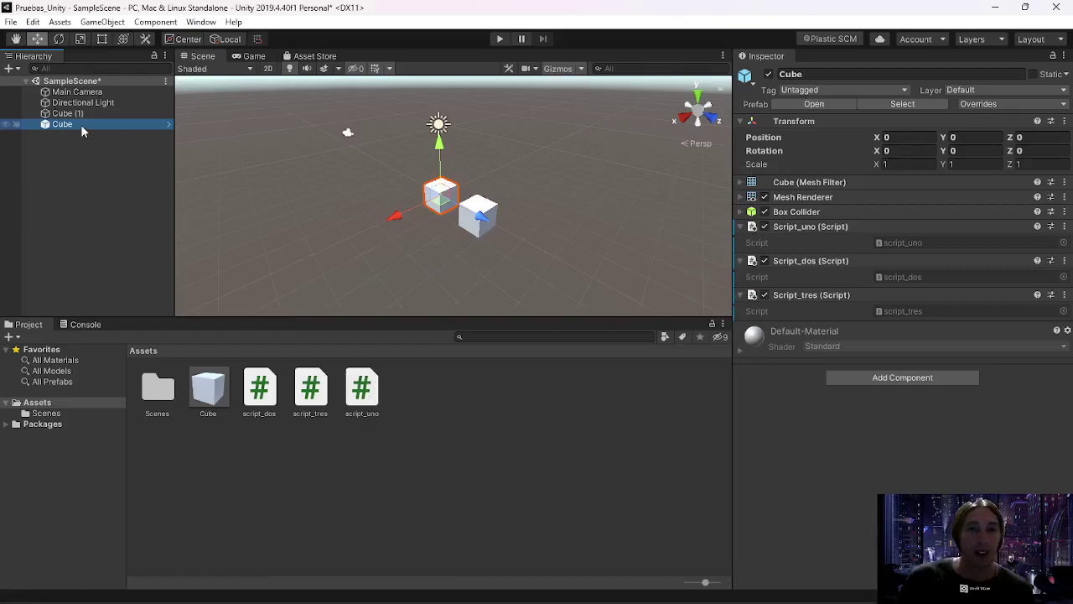
pyautogui.click(742, 211)
pyautogui.press('f')
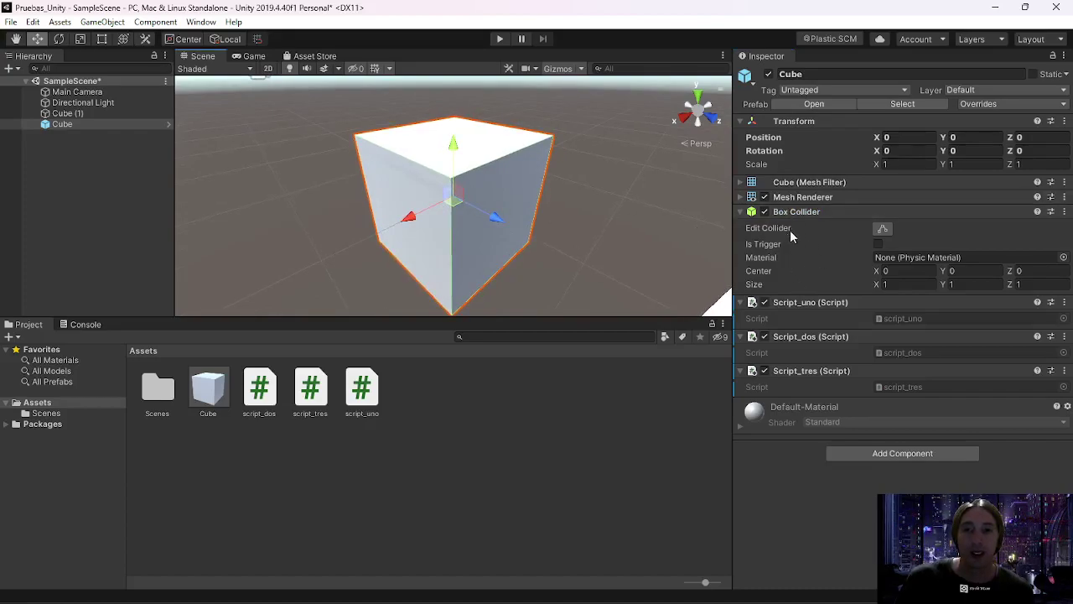
pyautogui.click(878, 244)
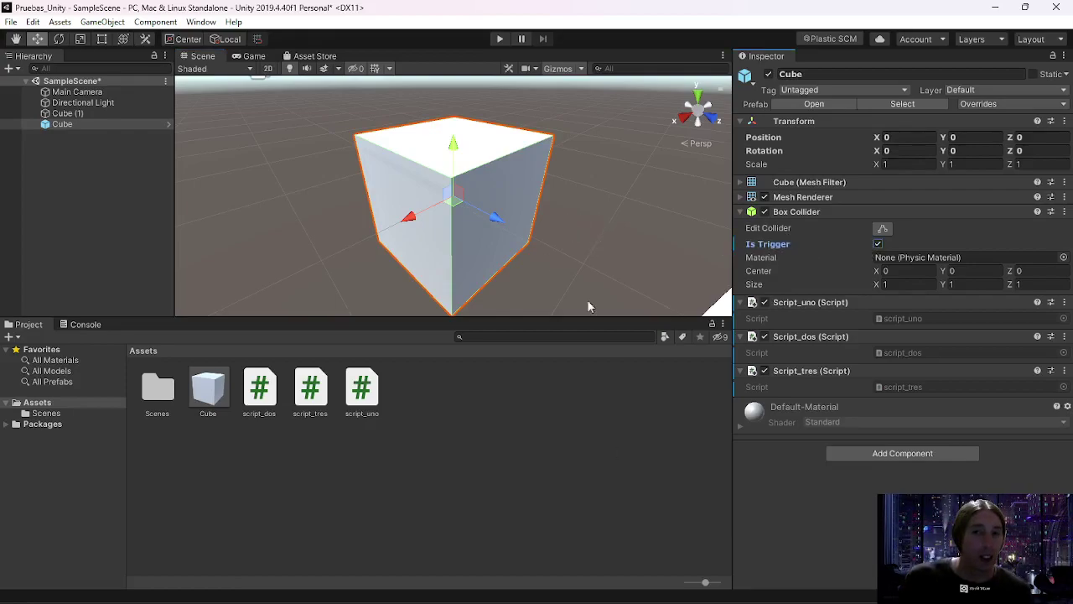
# - Switch to Unreal Engine and examine tutorial_cubo's cube mesh and its On Component End Overlap event
pyautogui.moveTo(676, 567)
pyautogui.click(638, 588)
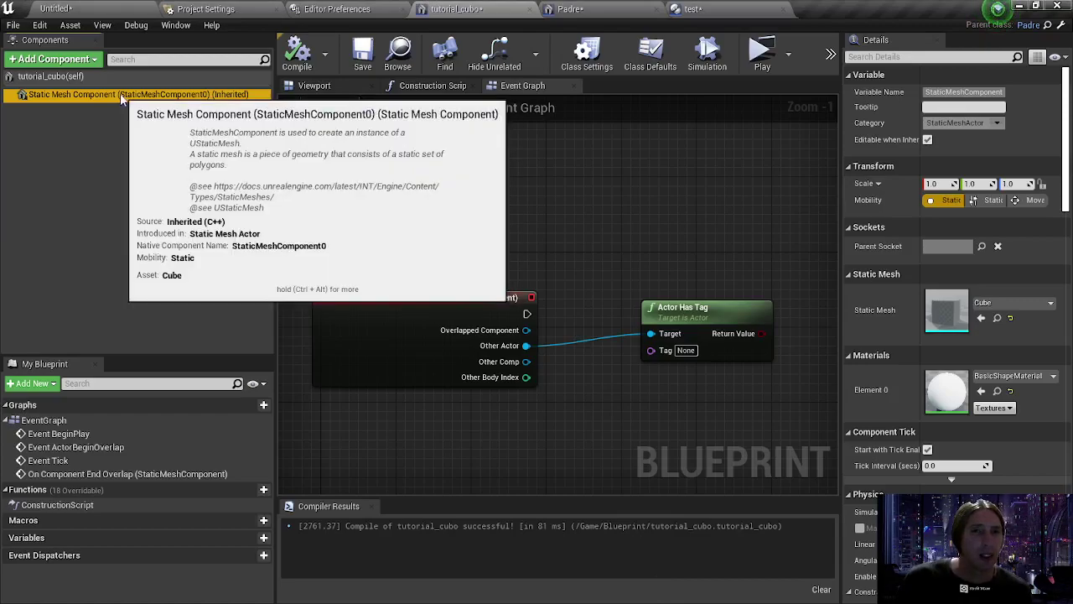
pyautogui.rightClick(419, 311)
pyautogui.click(346, 251)
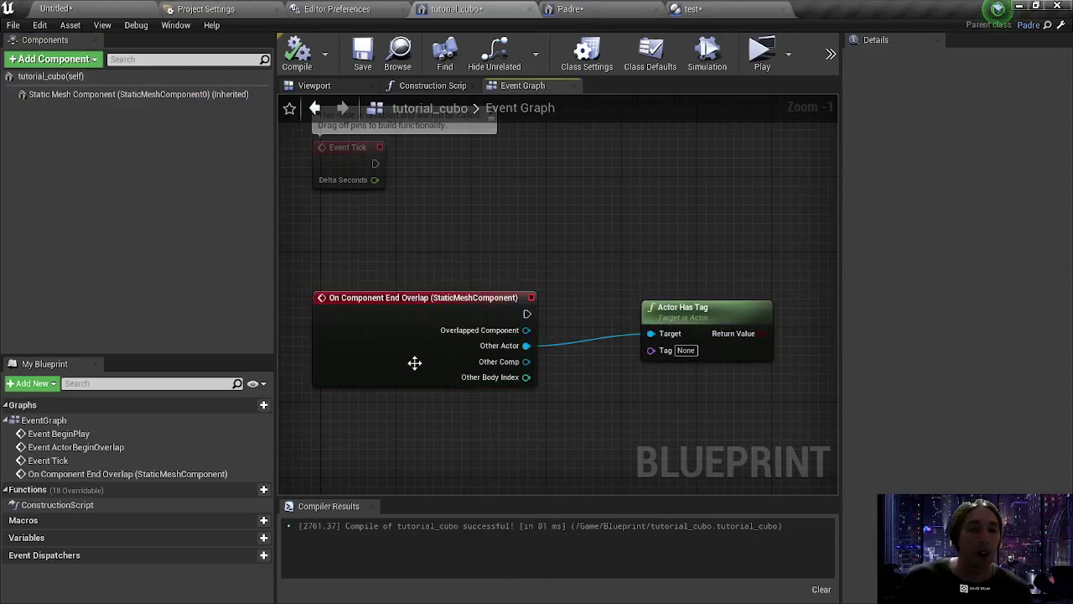
pyautogui.click(330, 87)
pyautogui.click(551, 252)
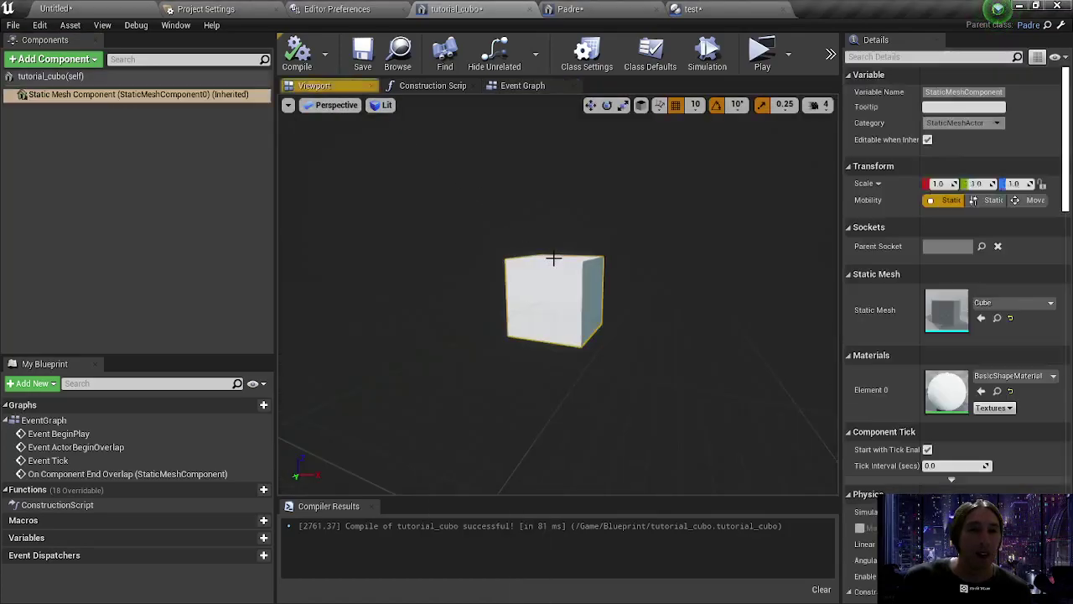
pyautogui.click(522, 85)
pyautogui.click(421, 311)
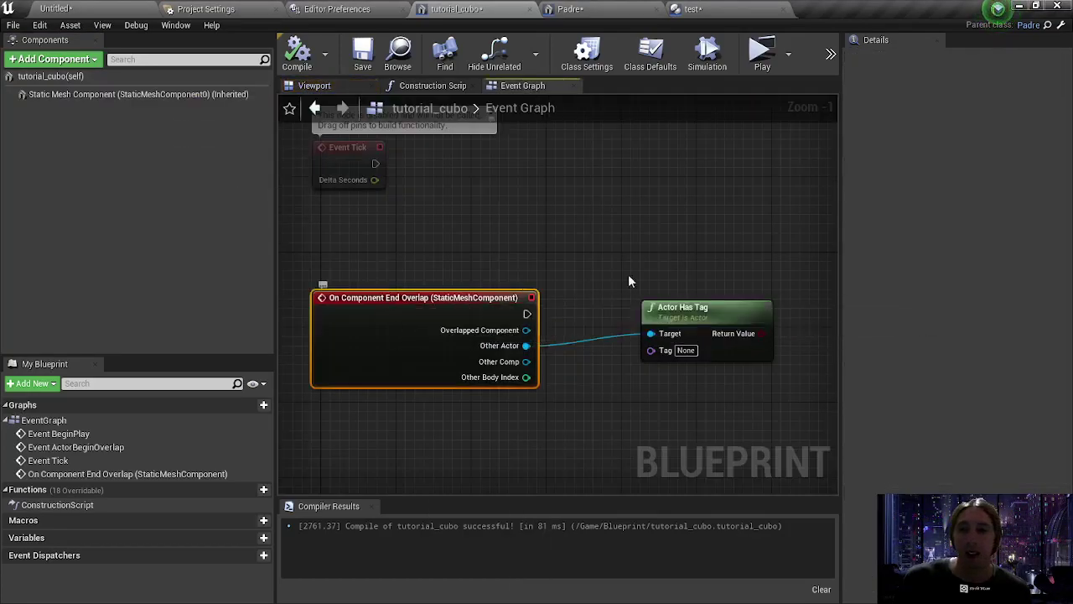
# - Examine the Static Mesh Component's Physics and Collision settings, including the available Collision Presets
pyautogui.click(169, 95)
pyautogui.scroll(-3, 1023, 396)
pyautogui.scroll(-3, 1022, 395)
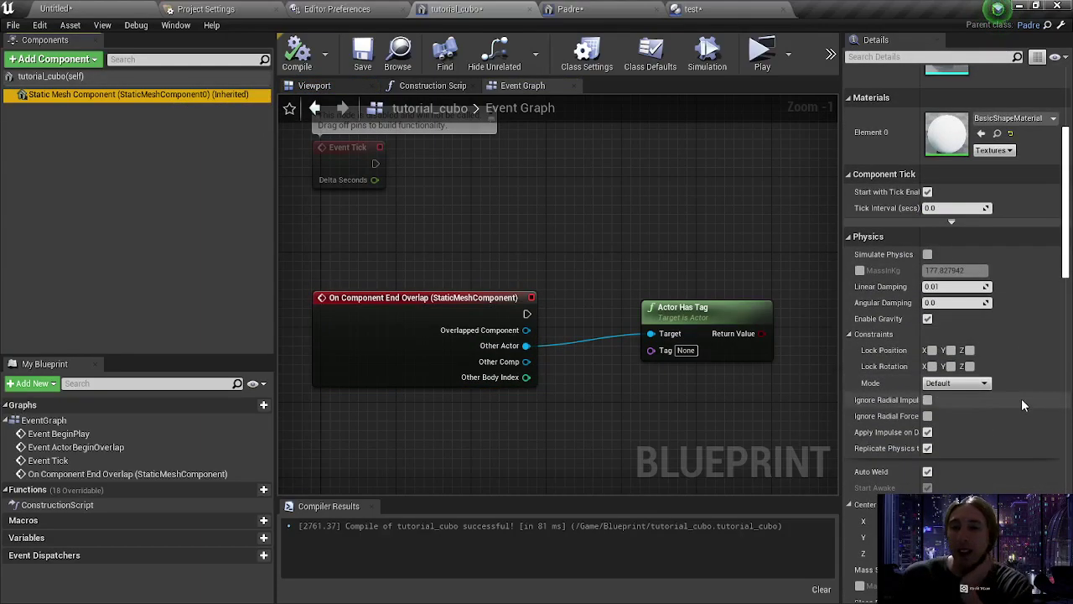
pyautogui.scroll(-2, 1022, 396)
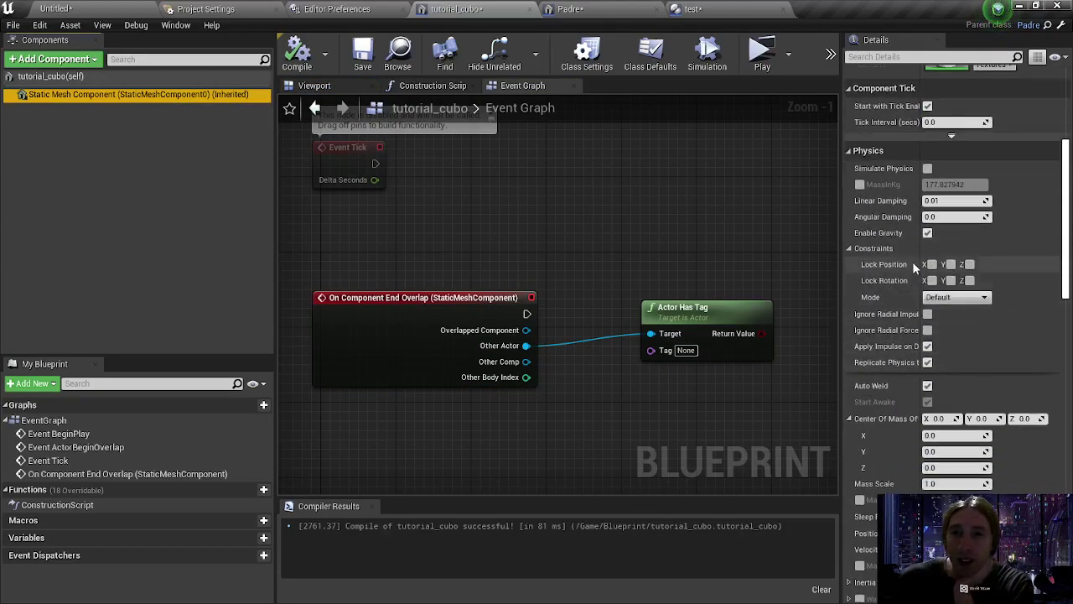
pyautogui.scroll(-2, 973, 352)
pyautogui.scroll(-1, 984, 415)
pyautogui.scroll(-4, 983, 415)
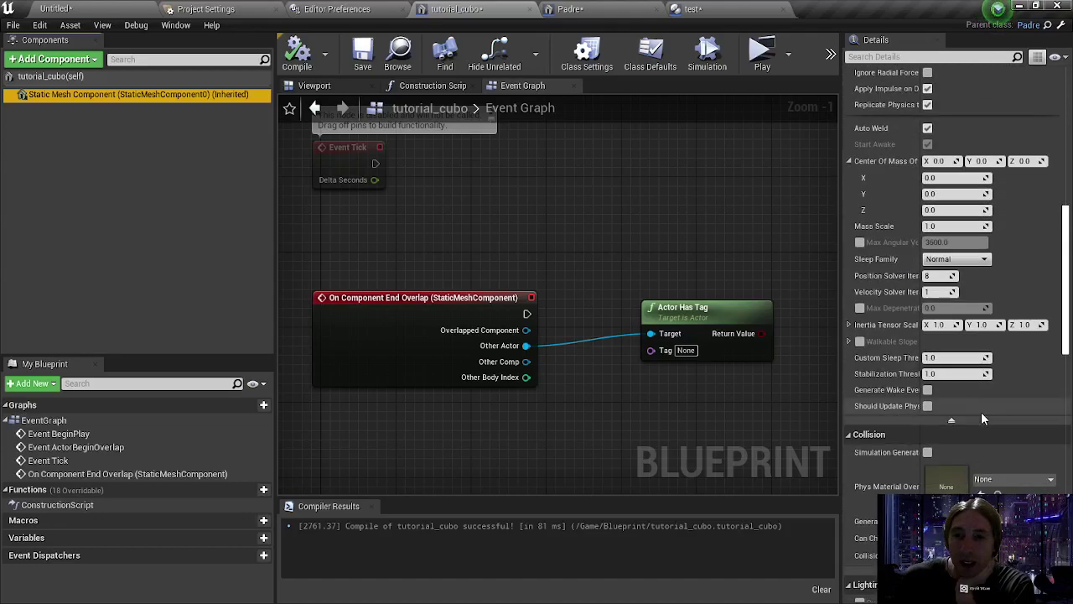
pyautogui.scroll(-2, 958, 489)
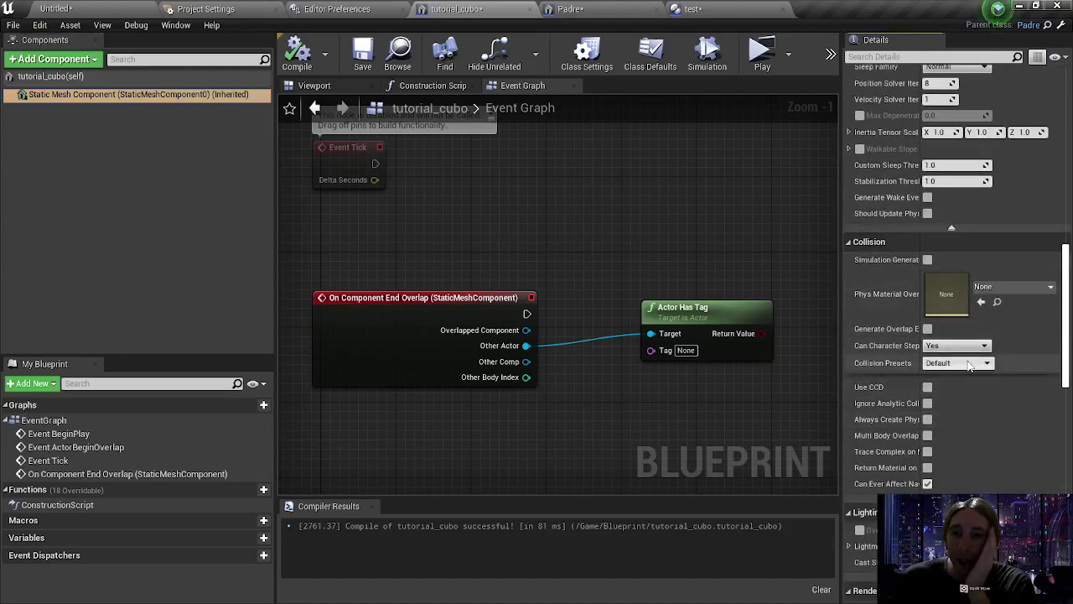
pyautogui.click(957, 362)
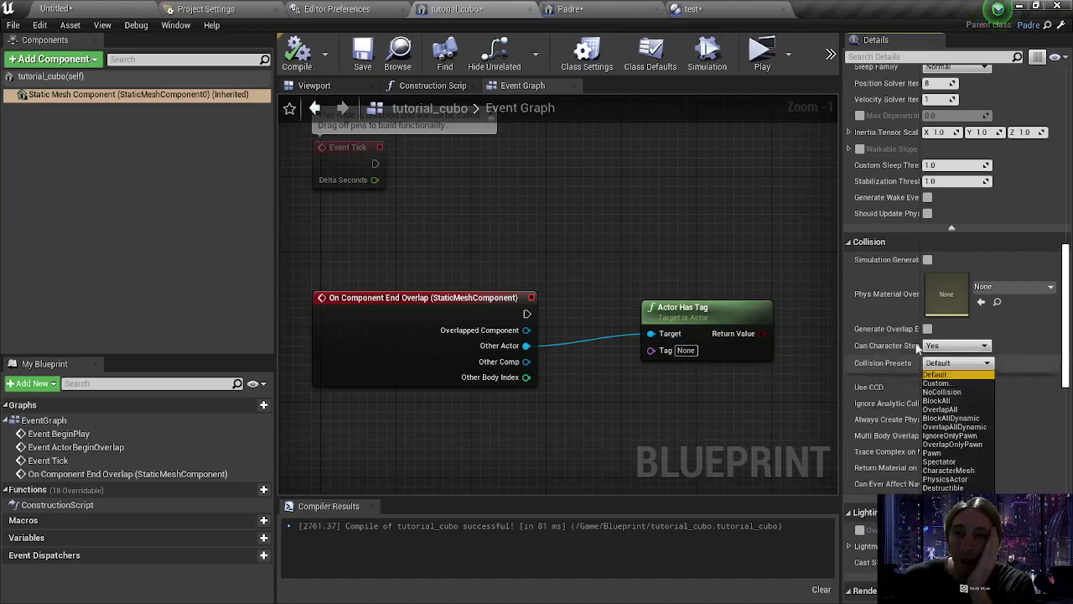
pyautogui.moveTo(840, 310); pyautogui.dragTo(750, 310)
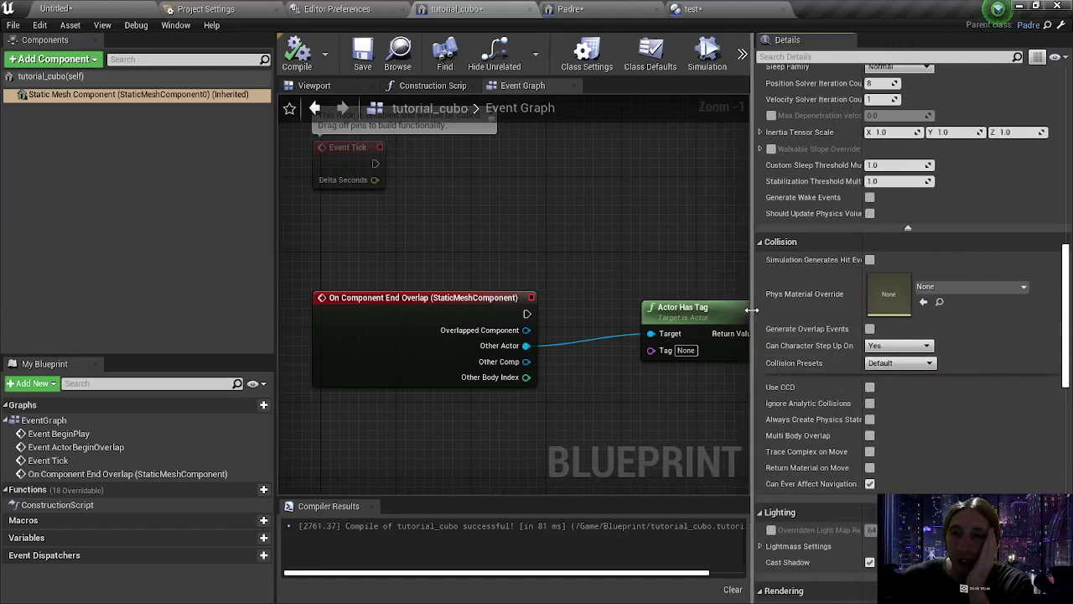
pyautogui.moveTo(862, 310); pyautogui.dragTo(895, 316)
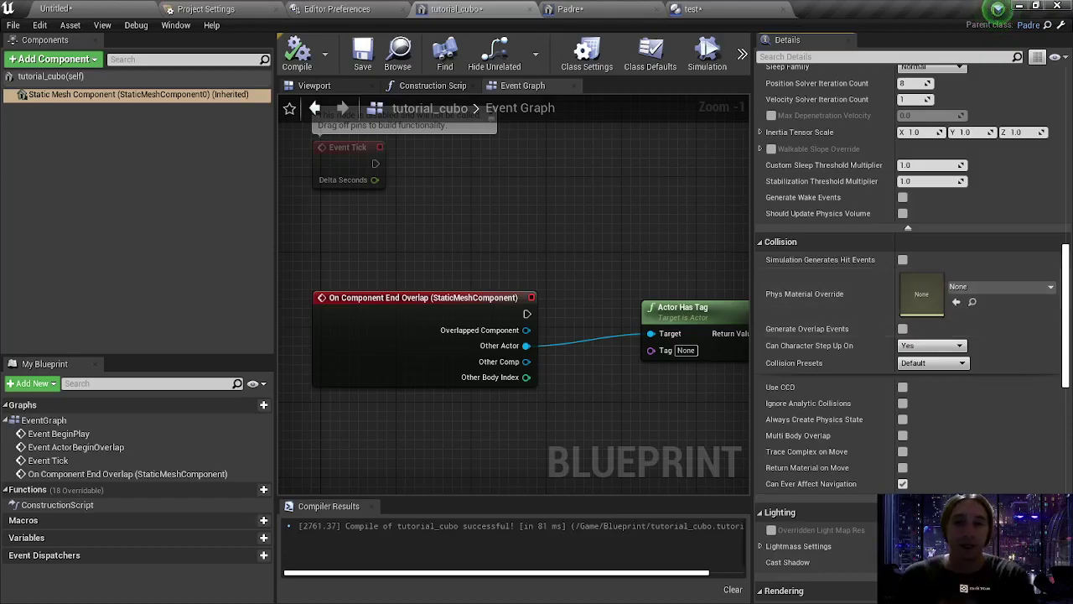
# - Switch to Godot and connect Area's area_entered signal to the MeshInstance script with the receiver method _on_Area_area_entered
pyautogui.press('super')
pyautogui.click(667, 587)
pyautogui.click(567, 29)
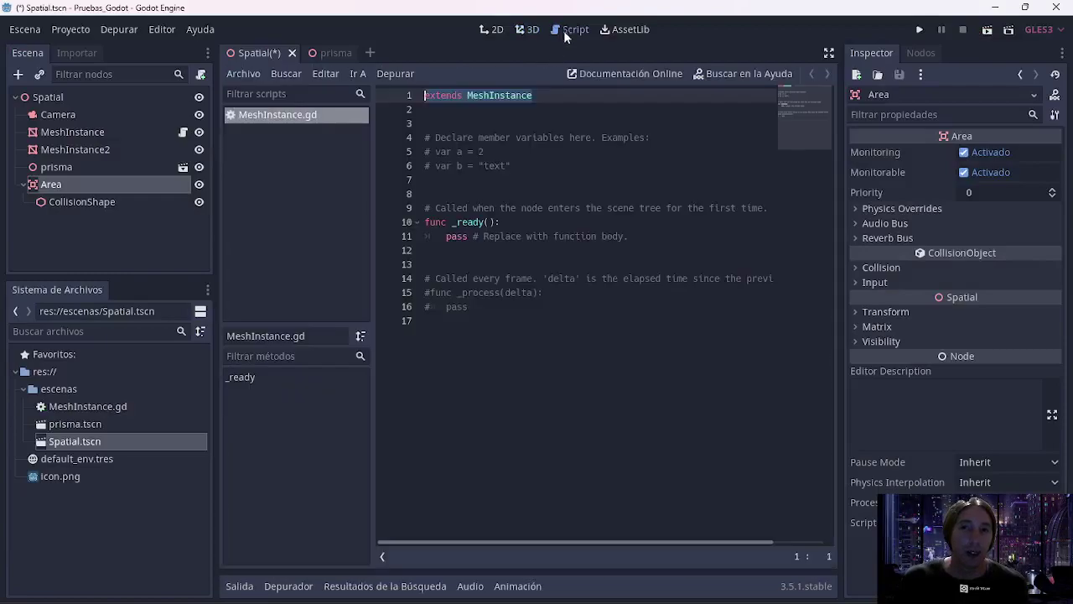
pyautogui.click(919, 53)
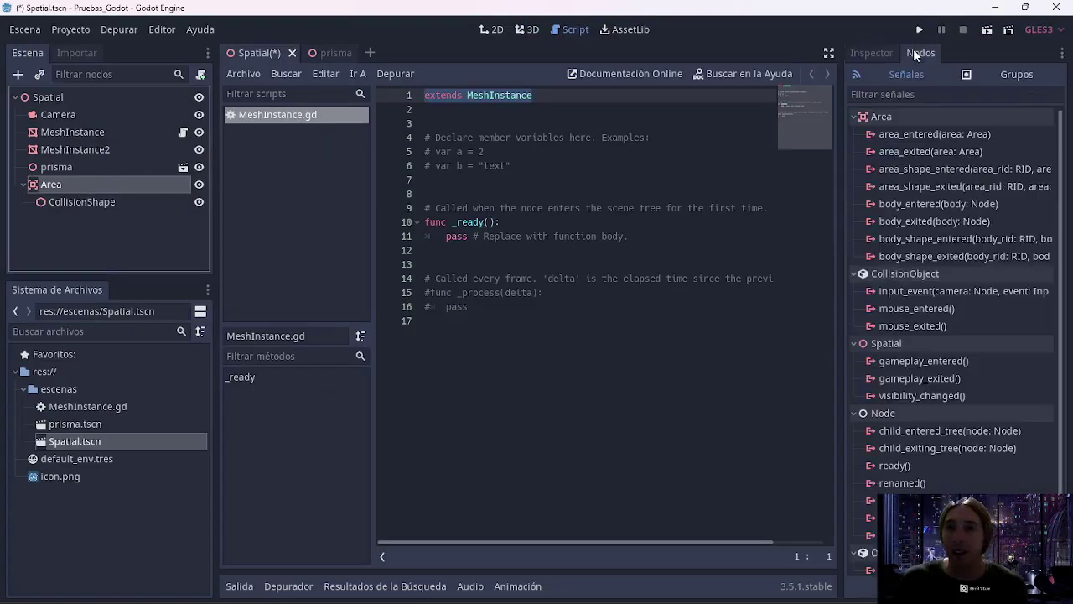
pyautogui.click(935, 139)
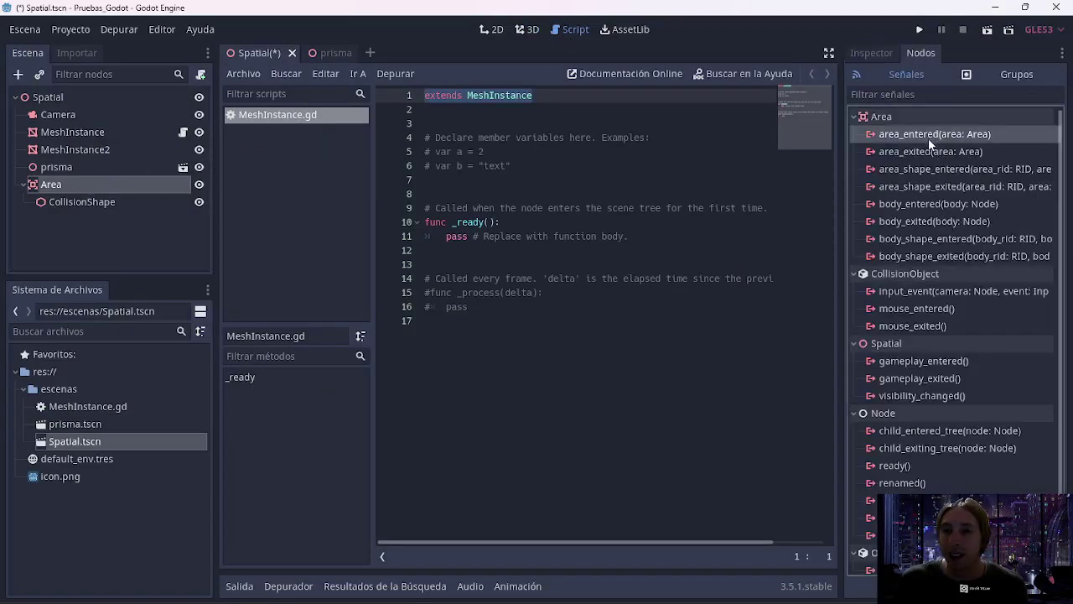
pyautogui.doubleClick(935, 136)
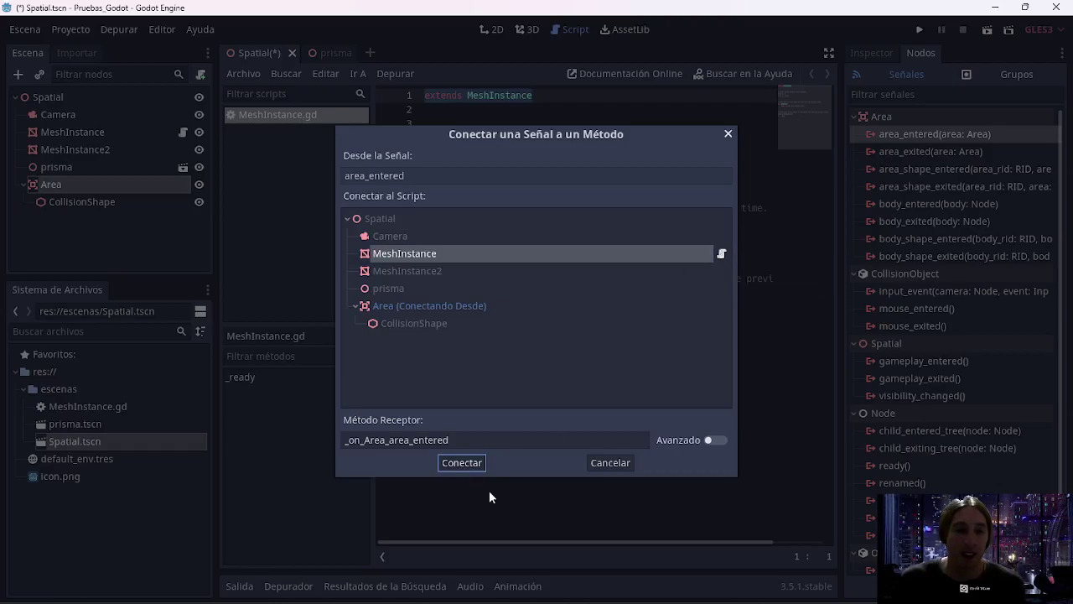
pyautogui.click(452, 464)
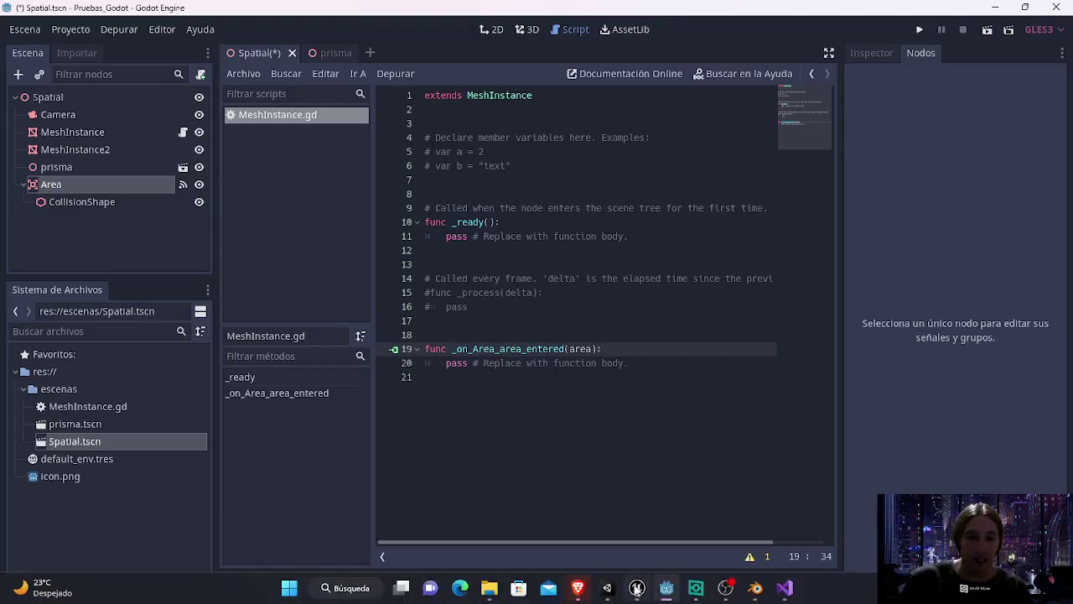
# - Compare Unreal Engine's On Component End Overlap event with the Box Collider settings of Unity's Cube
pyautogui.click(639, 587)
pyautogui.click(428, 309)
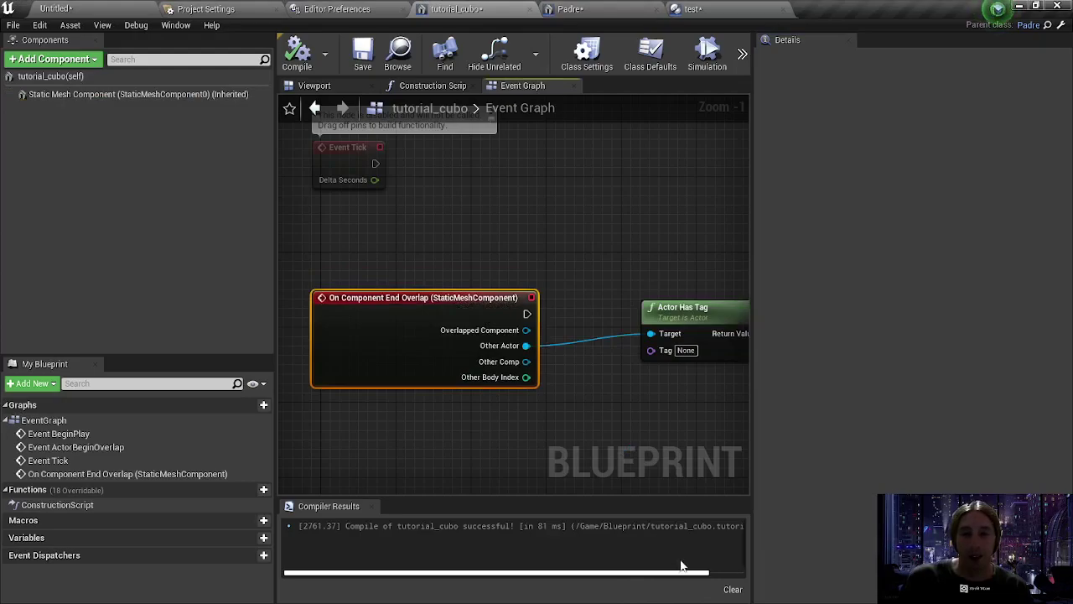
pyautogui.press('super')
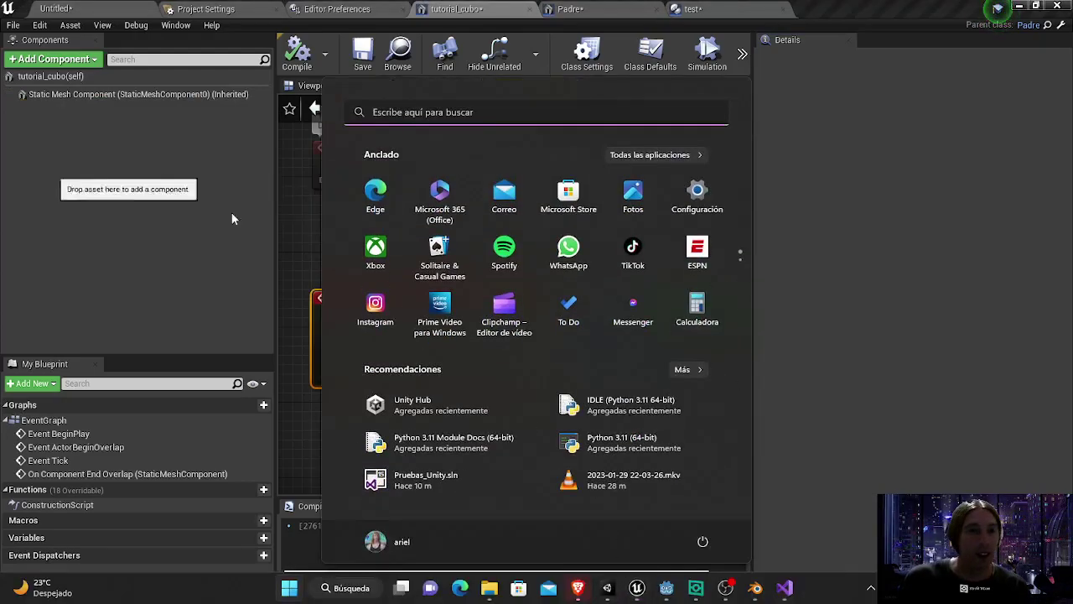
pyautogui.click(607, 588)
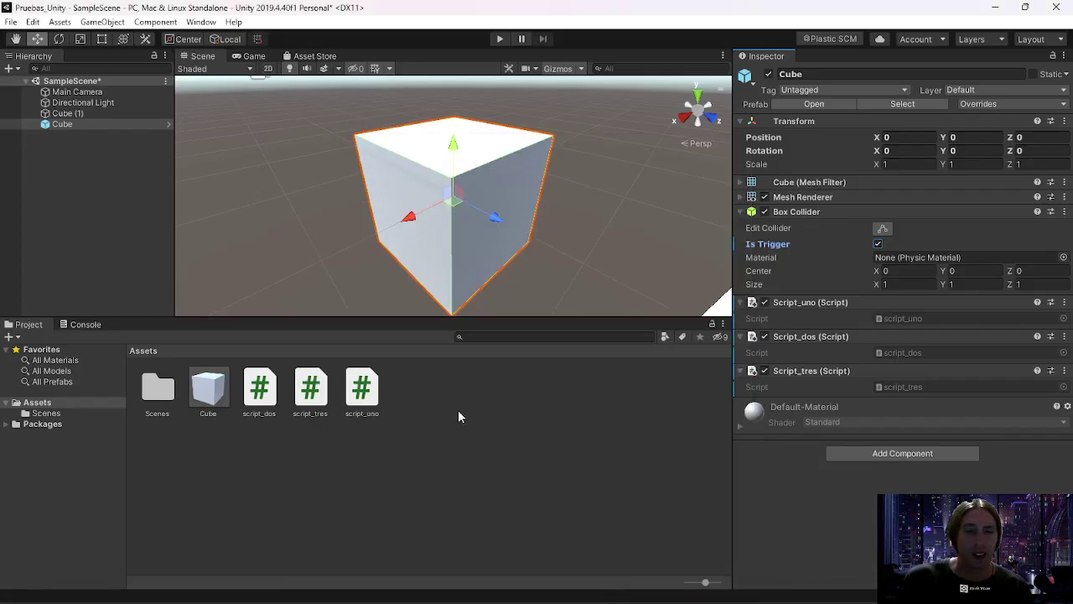
# - Switch to script_dos.cs in Visual Studio and insert two blank lines below the Update method
pyautogui.press('super')
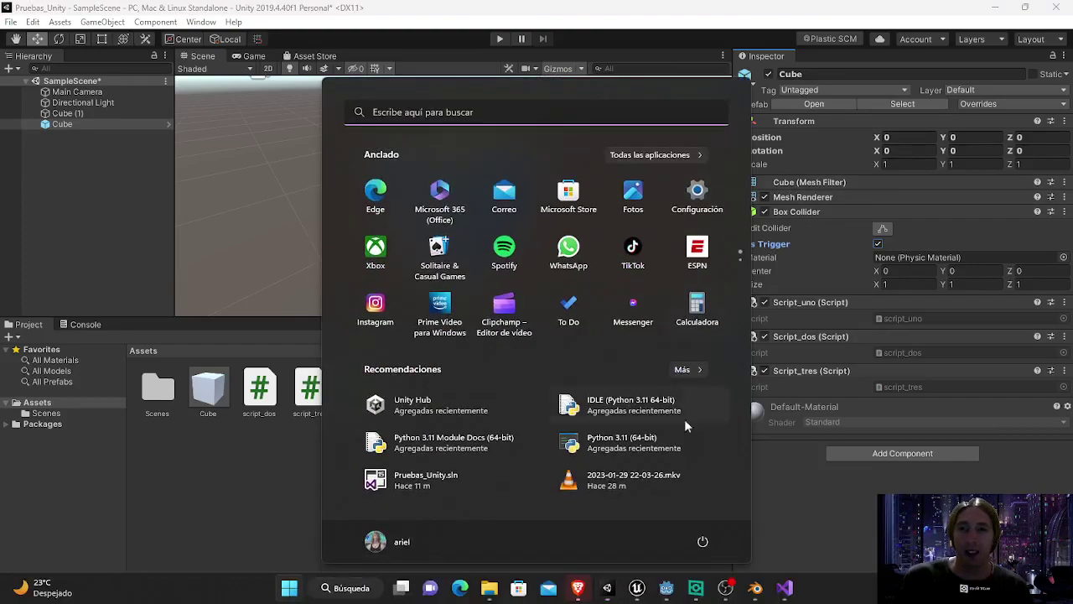
pyautogui.moveTo(785, 587)
pyautogui.click(770, 510)
pyautogui.click(251, 390)
pyautogui.click(251, 372)
pyautogui.press('Return')
pyautogui.press('Return')
# - Try to find an OnTrigger event method with code completion on the empty line below Update
pyautogui.write('trigger')
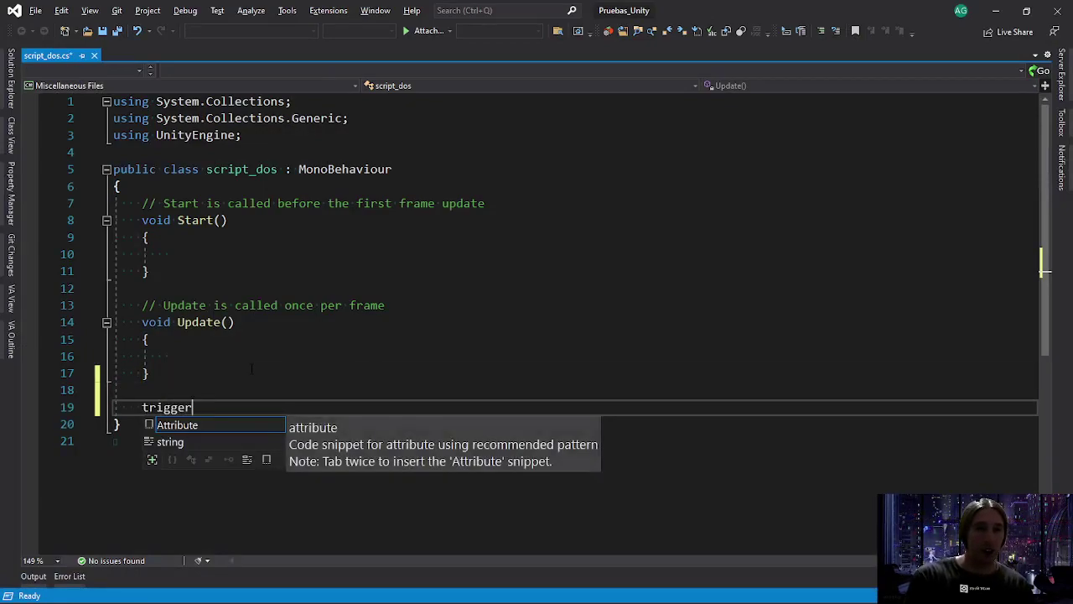
pyautogui.press('BackSpace')
pyautogui.press('BackSpace')
pyautogui.press('BackSpace')
pyautogui.press('BackSpace')
pyautogui.write('On')
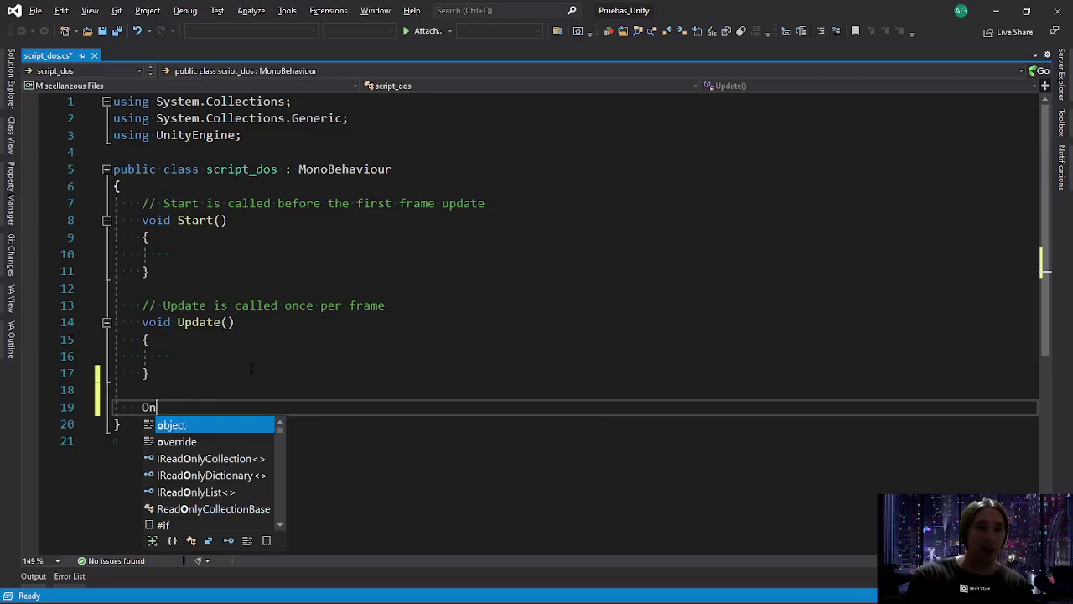
pyautogui.write('triite')
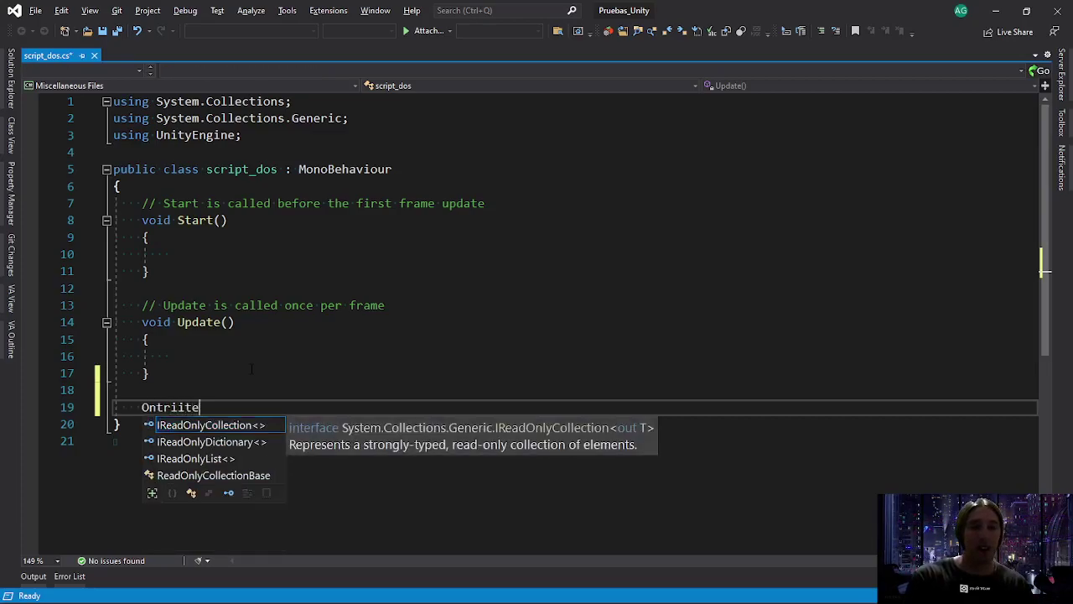
pyautogui.press('BackSpace')
pyautogui.press('BackSpace')
pyautogui.press('BackSpace')
pyautogui.press('BackSpace')
pyautogui.press('BackSpace')
pyautogui.press('BackSpace')
pyautogui.press('BackSpace')
pyautogui.press('BackSpace')
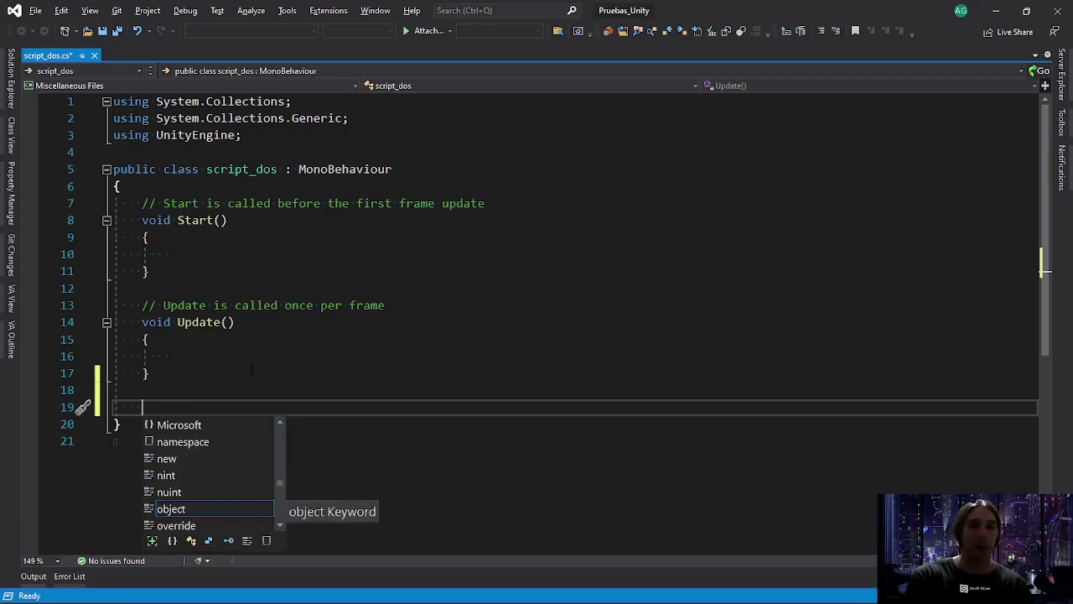
pyautogui.click(253, 342)
pyautogui.click(192, 395)
pyautogui.click(185, 408)
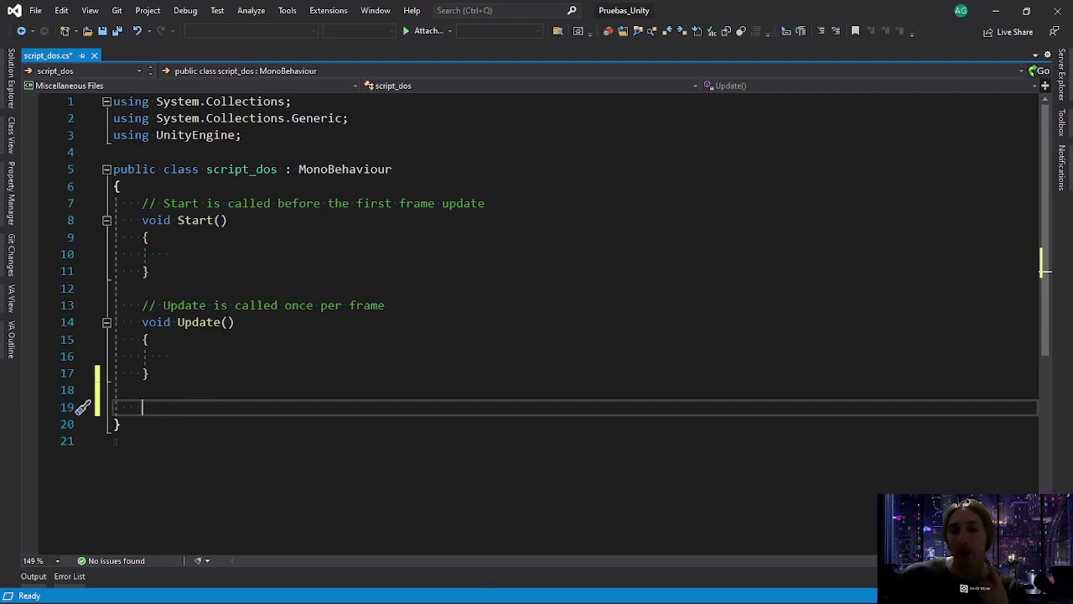
# - Close the Brave window containing the Migration Report along with all its open tabs
pyautogui.moveTo(533, 576)
pyautogui.click(605, 599)
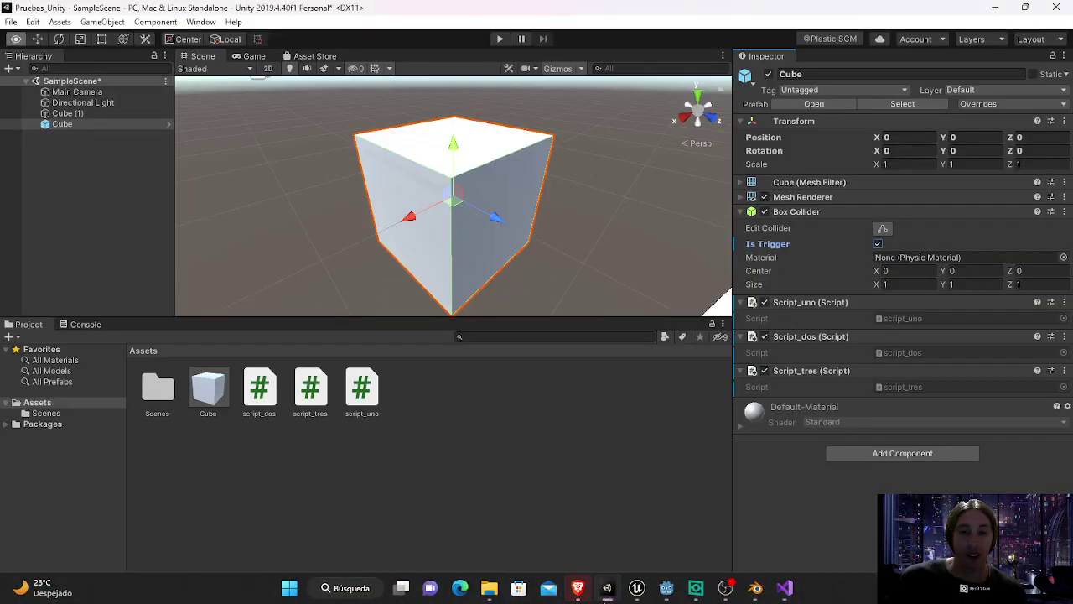
pyautogui.press('super+Tab')
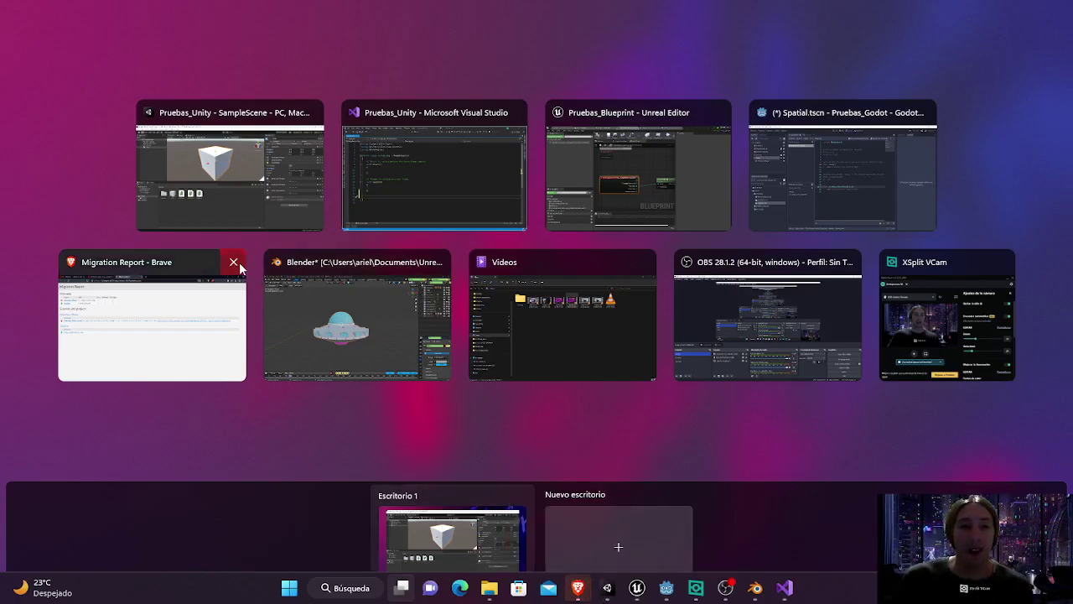
pyautogui.click(144, 296)
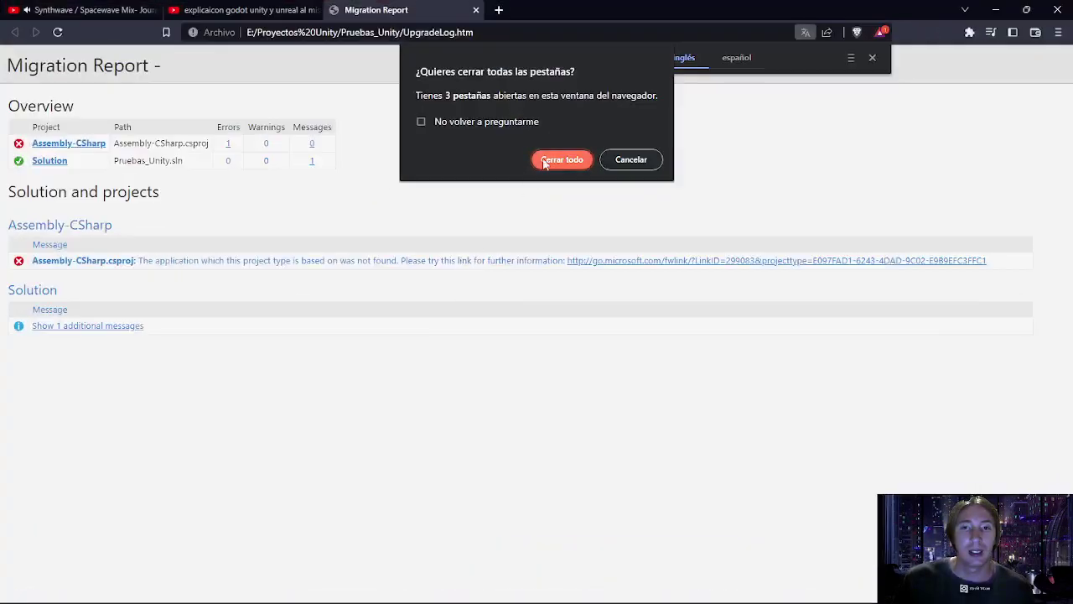
pyautogui.click(561, 159)
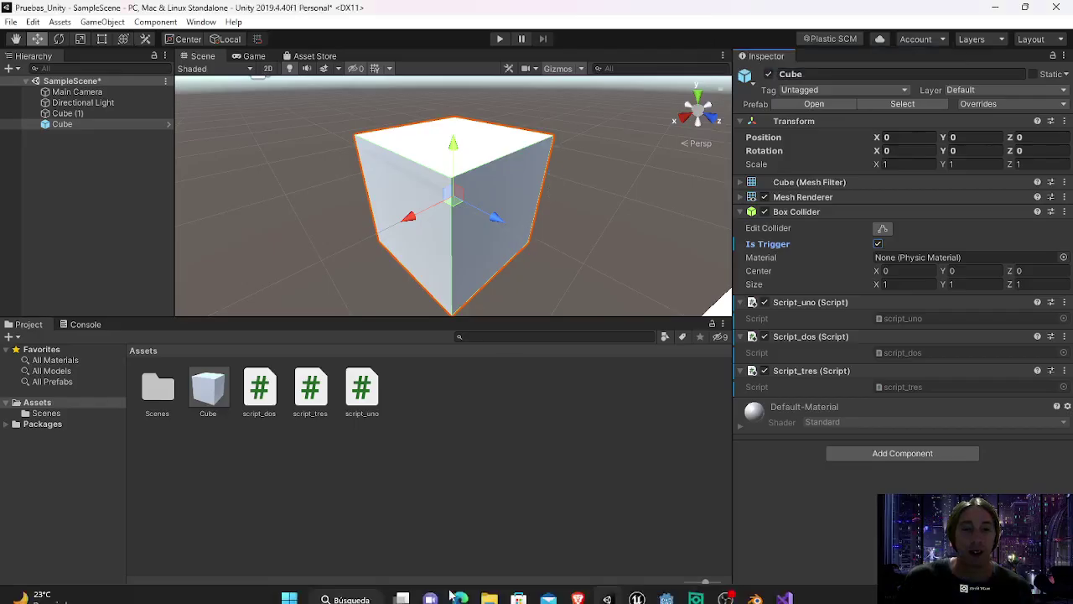
# - Open a private Brave window and search the web for "unity trigger enter"
pyautogui.click(579, 589)
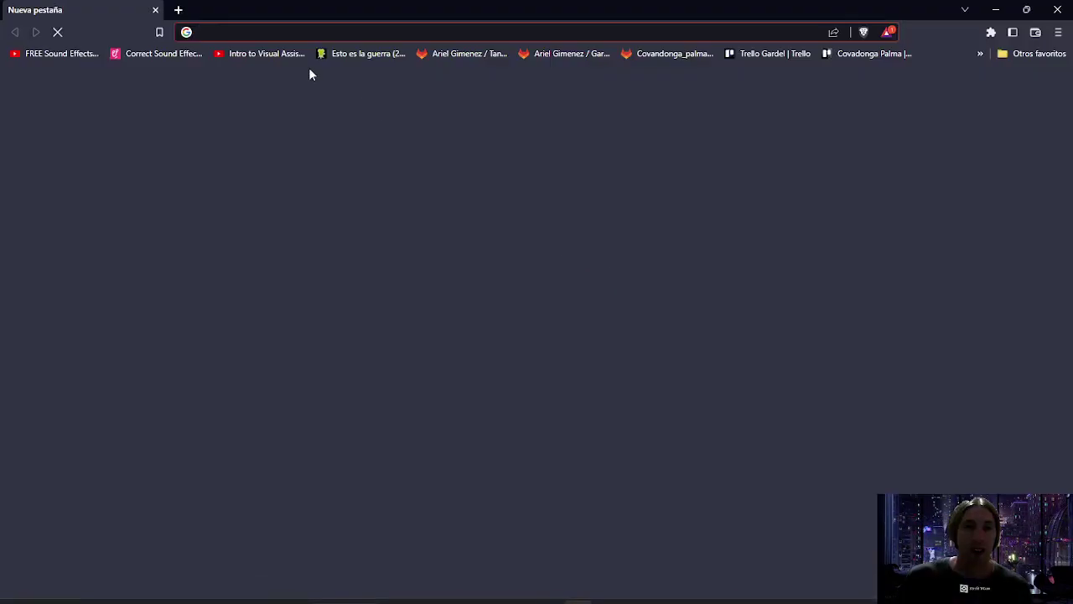
pyautogui.click(1058, 32)
pyautogui.click(1008, 76)
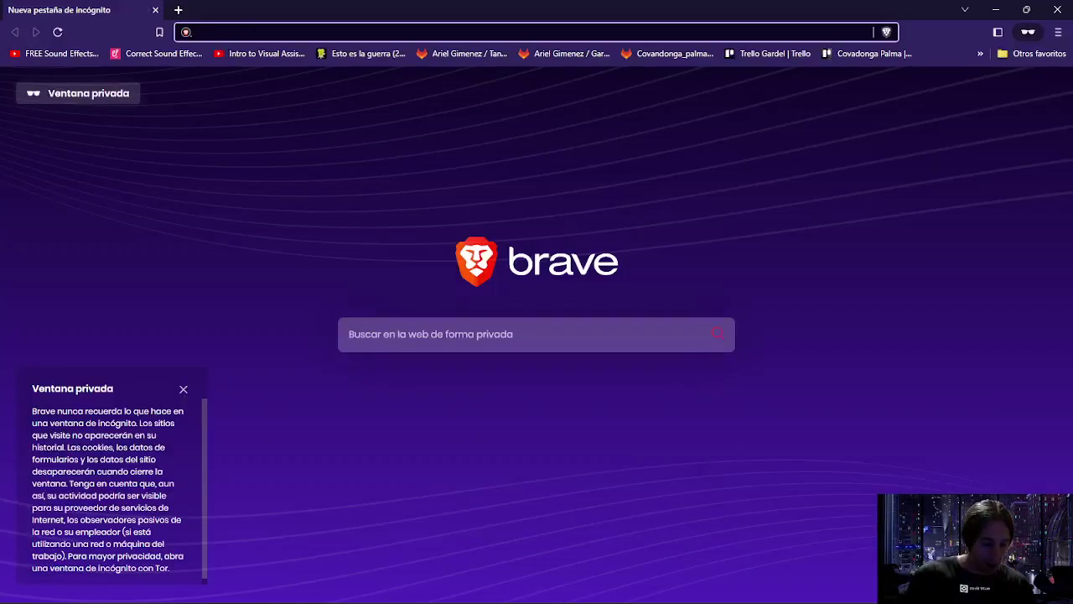
pyautogui.write('unity trigge')
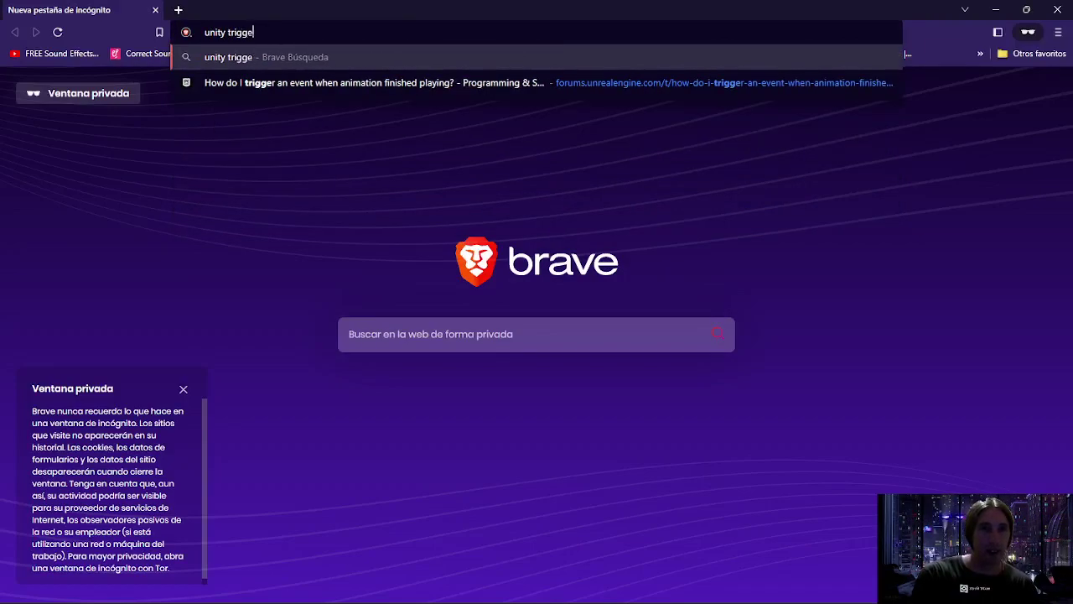
pyautogui.write('r enter')
pyautogui.press('Return')
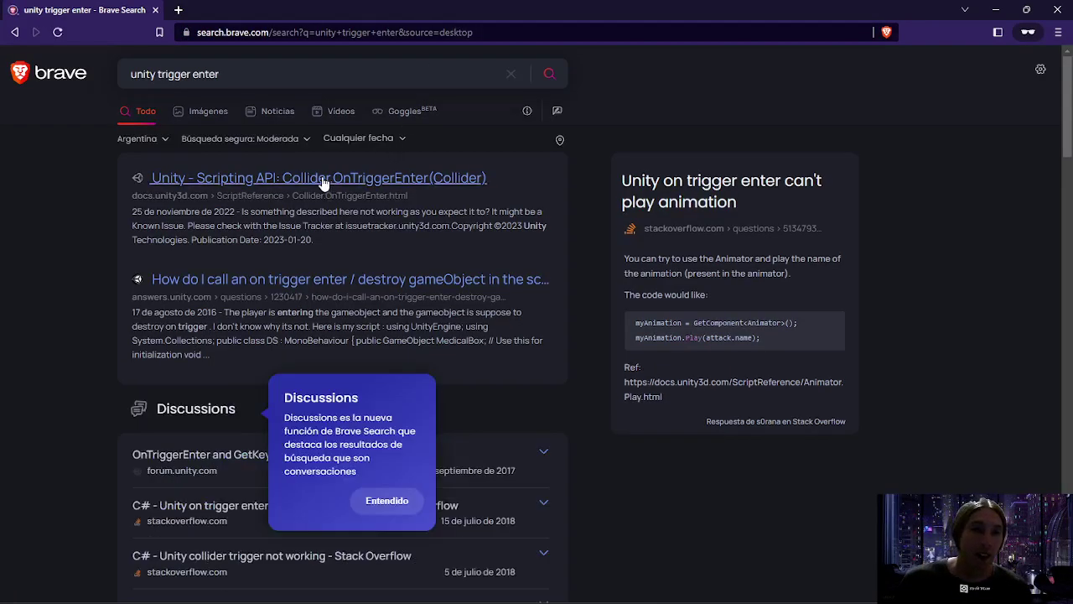
# - Open the Unity Scripting API page for Collider.OnTriggerEnter and highlight the OnTriggerEnter method name in the sample code
pyautogui.click(324, 180)
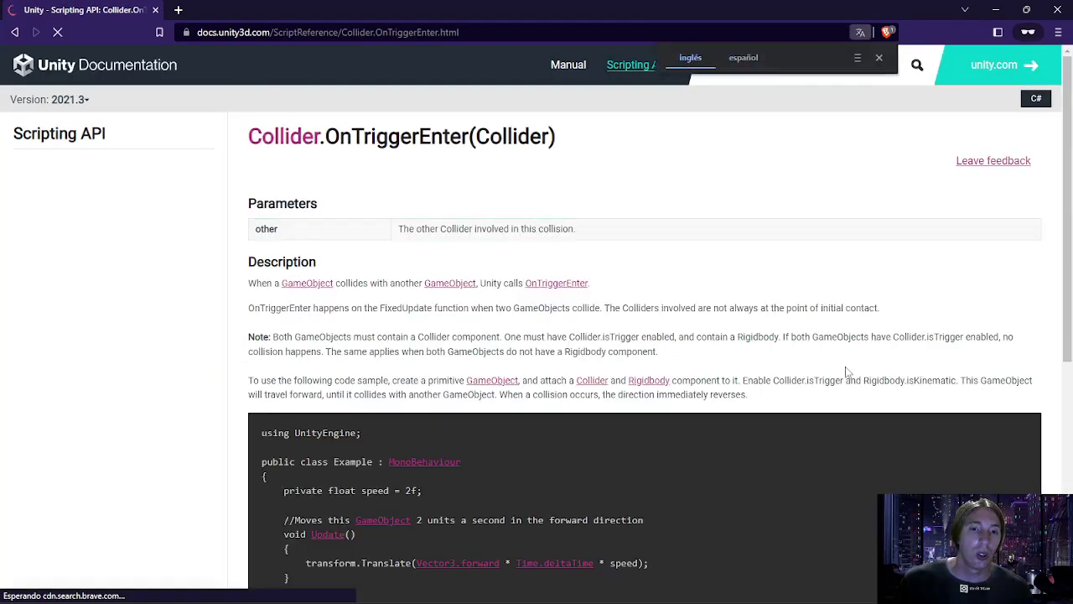
pyautogui.scroll(-3, 838, 374)
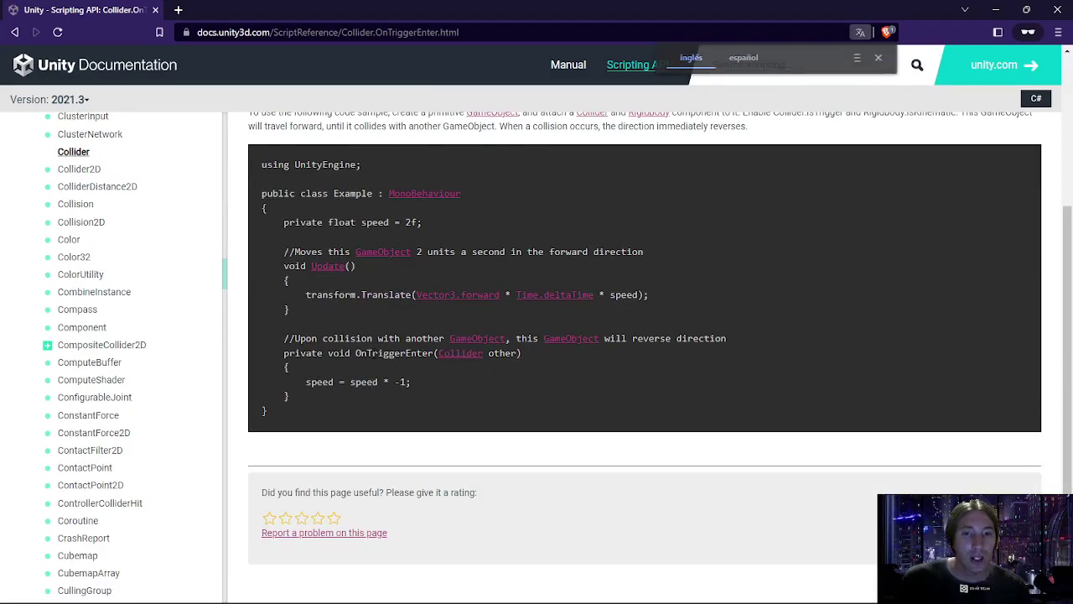
pyautogui.doubleClick(394, 353)
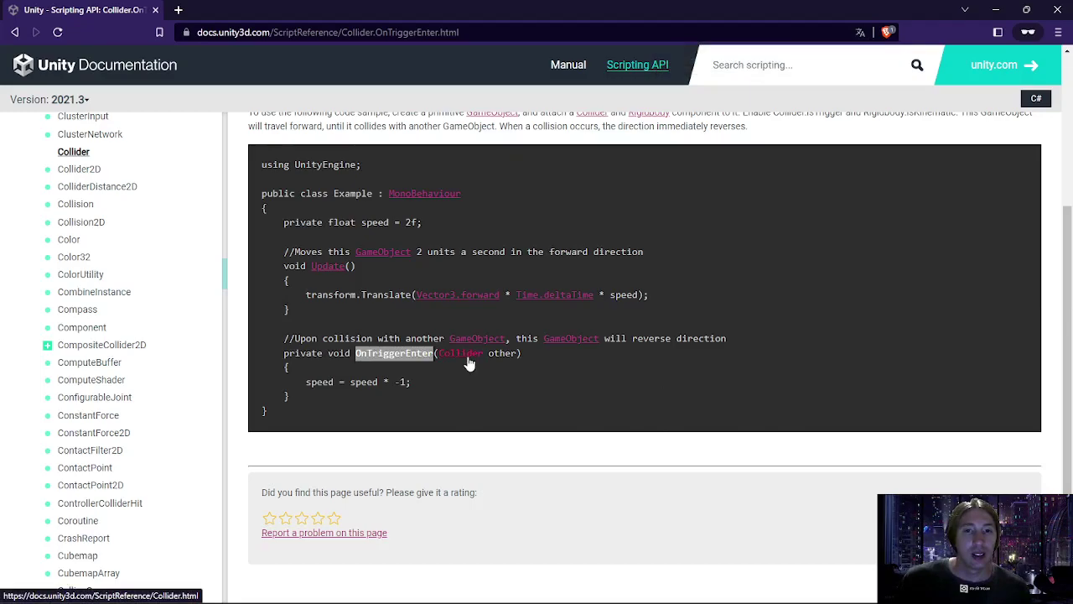
# - Return to script_dos.cs in Visual Studio and try to autocomplete the OnTriggerEnter method name on line 19
pyautogui.moveTo(545, 597)
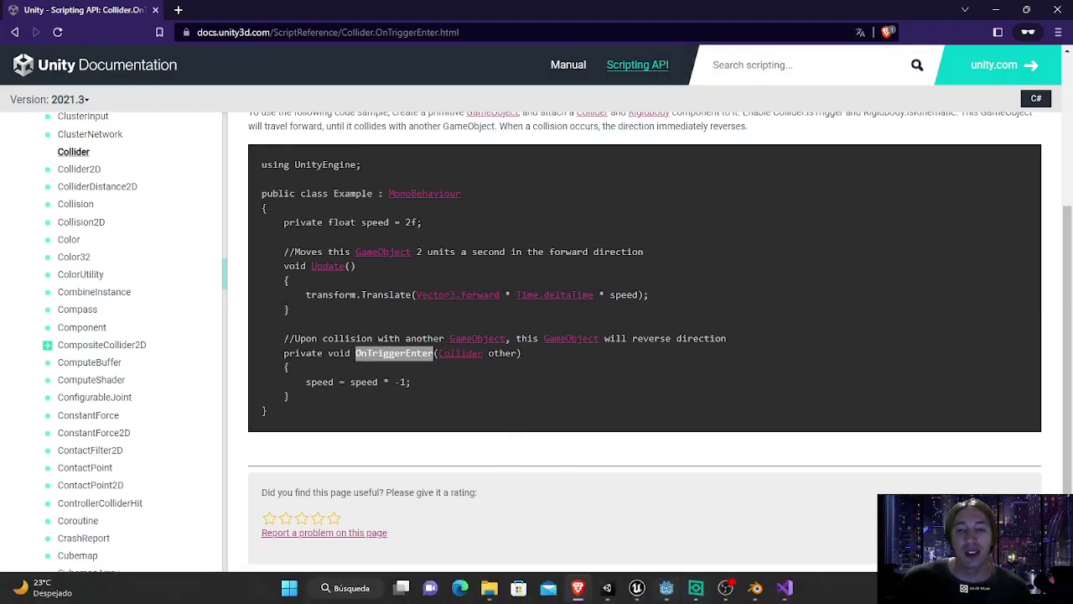
pyautogui.click(784, 587)
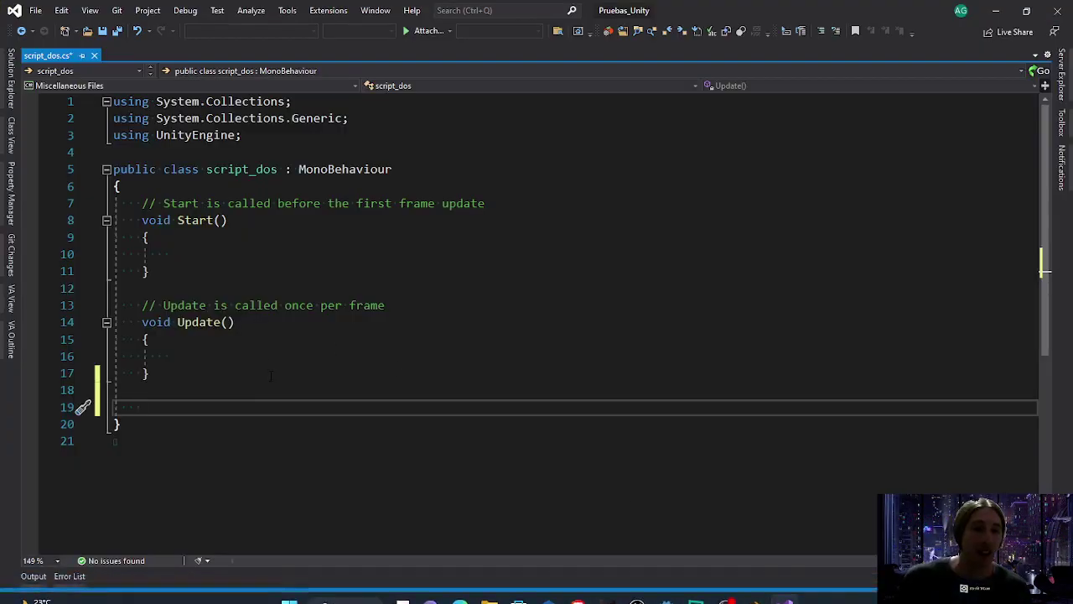
pyautogui.write('Ontrii')
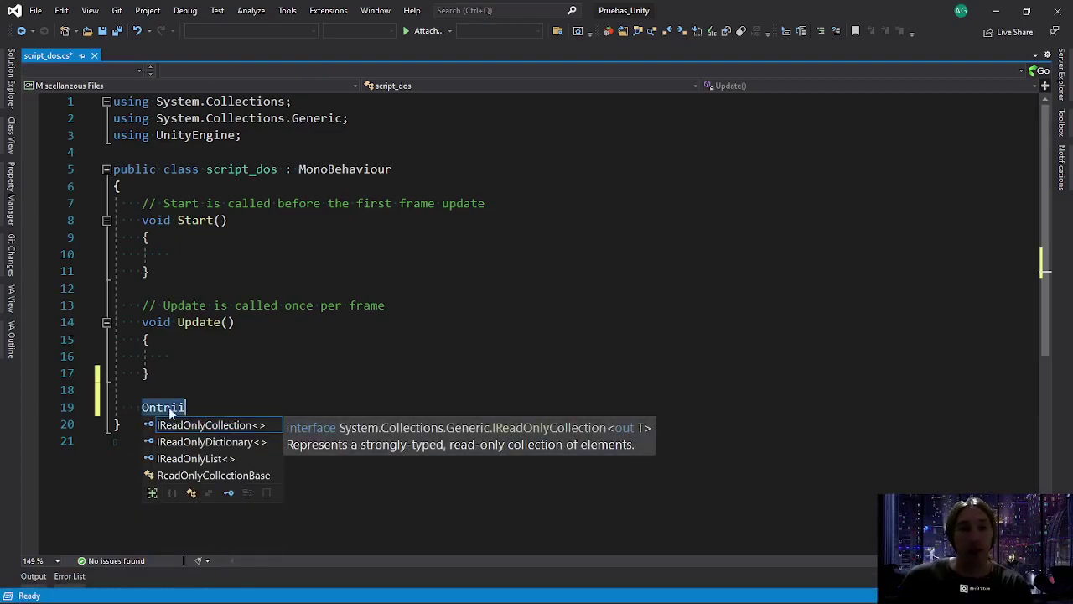
pyautogui.press('BackSpace')
pyautogui.press('BackSpace')
pyautogui.press('BackSpace')
pyautogui.press('BackSpace')
pyautogui.press('BackSpace')
pyautogui.press('BackSpace')
# - Copy the sample OnTriggerEnter(Collider other) method from the Unity documentation into script_dos.cs below Update and save the script
pyautogui.moveTo(665, 592)
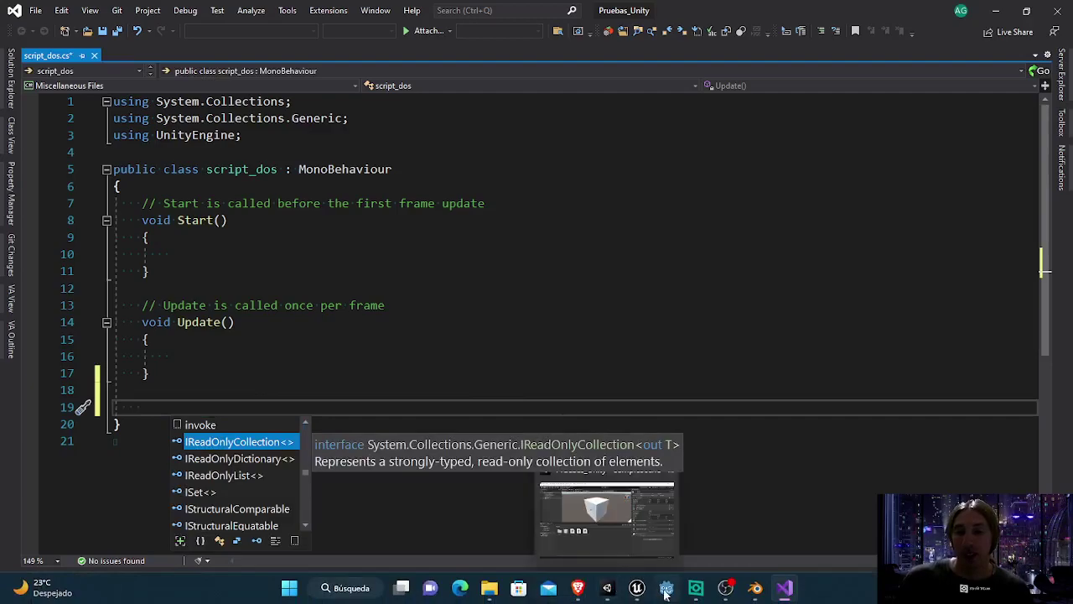
pyautogui.moveTo(575, 591)
pyautogui.click(598, 526)
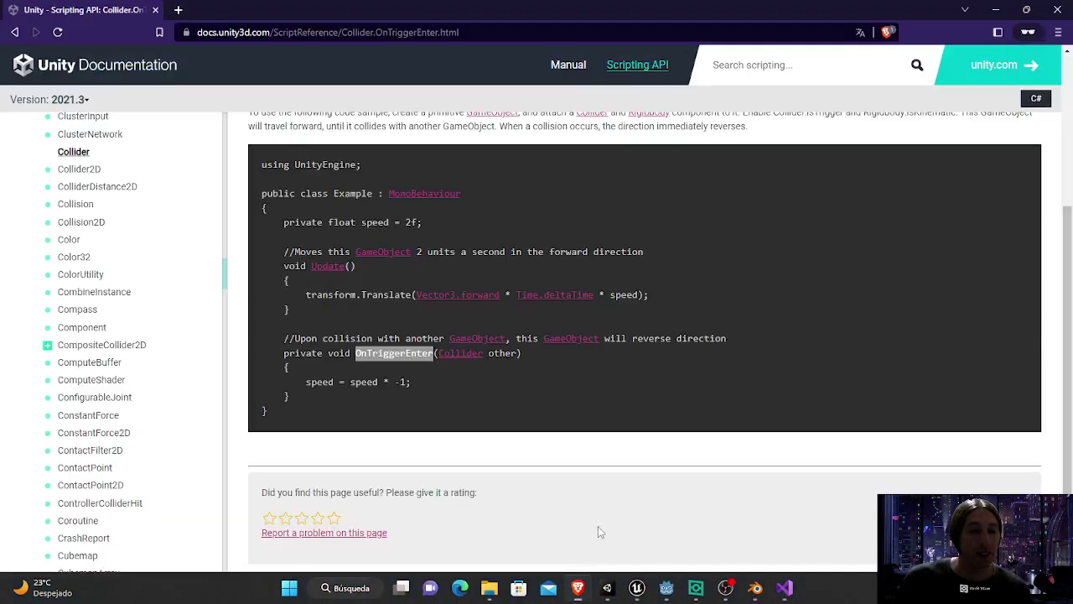
pyautogui.moveTo(292, 397); pyautogui.dragTo(286, 353)
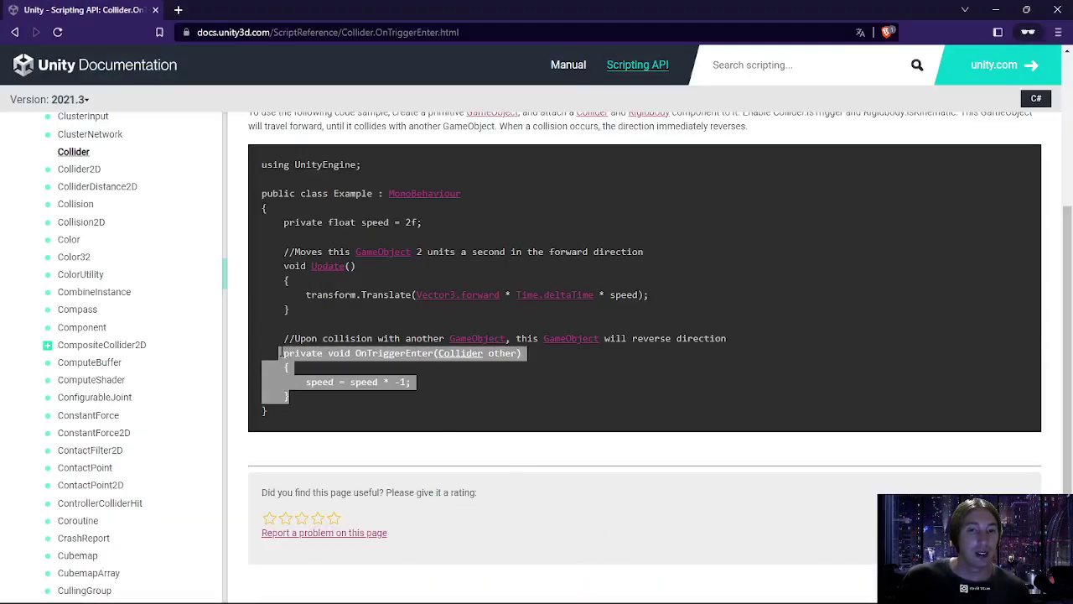
pyautogui.hotkey('alt', 'Tab')
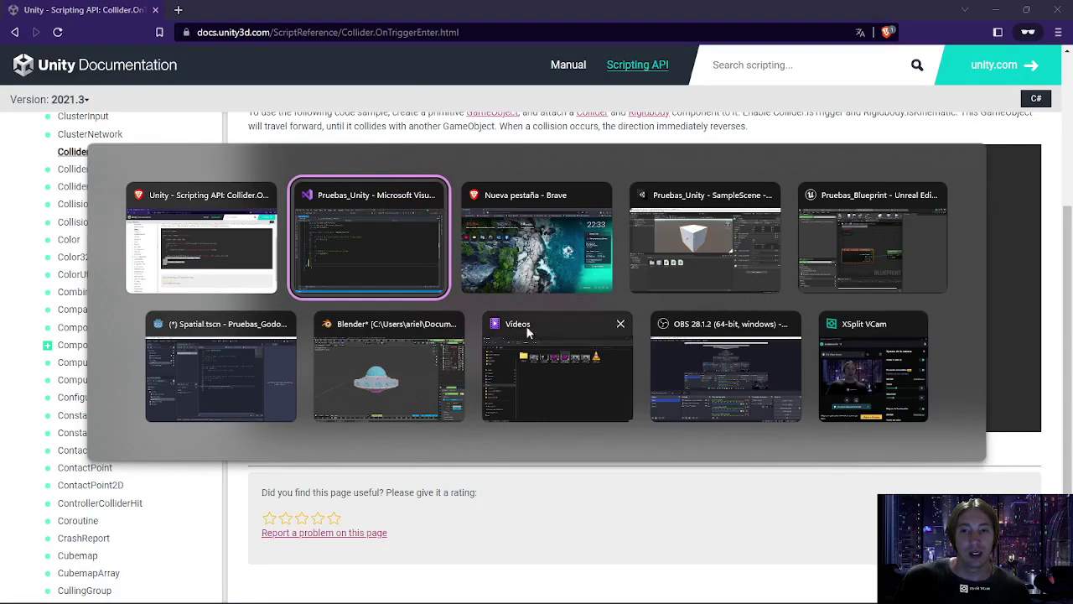
pyautogui.click(374, 225)
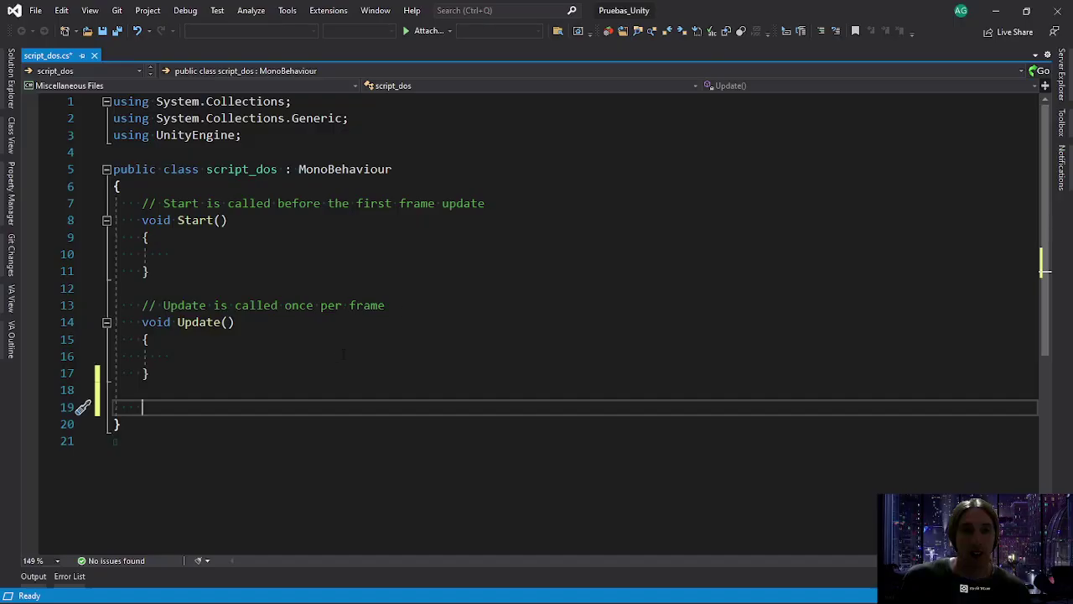
pyautogui.write('private void OnTriggerEnter(Collider other) {     speed = speed * -1; }')
pyautogui.hotkey('ctrl', 's')
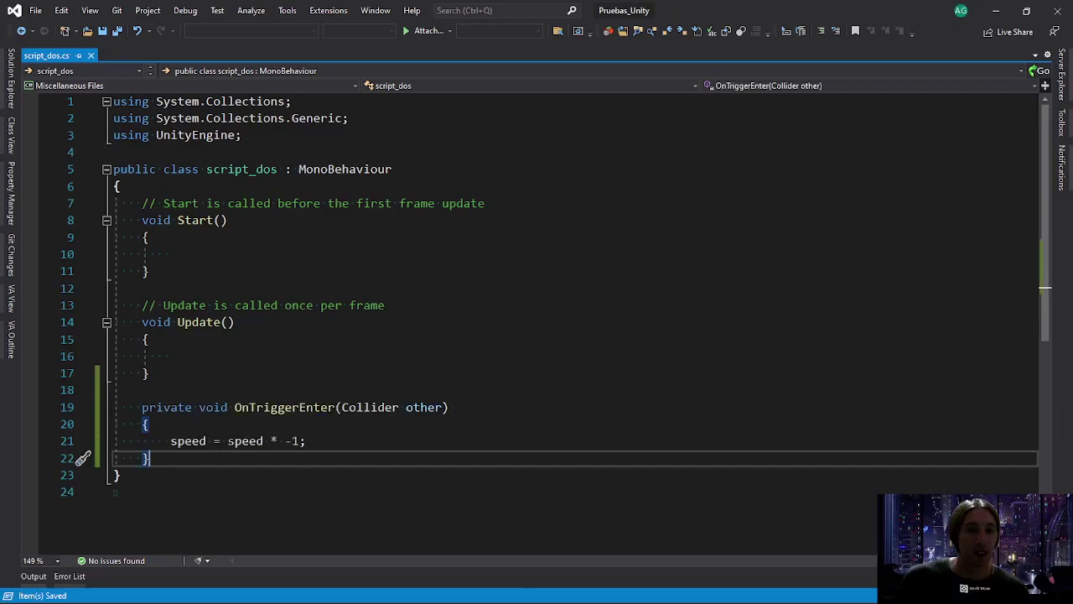
# - Delete the "speed = speed * -1;" statement from the OnTriggerEnter body and save the script
pyautogui.moveTo(171, 440); pyautogui.dragTo(300, 440)
pyautogui.press('BackSpace')
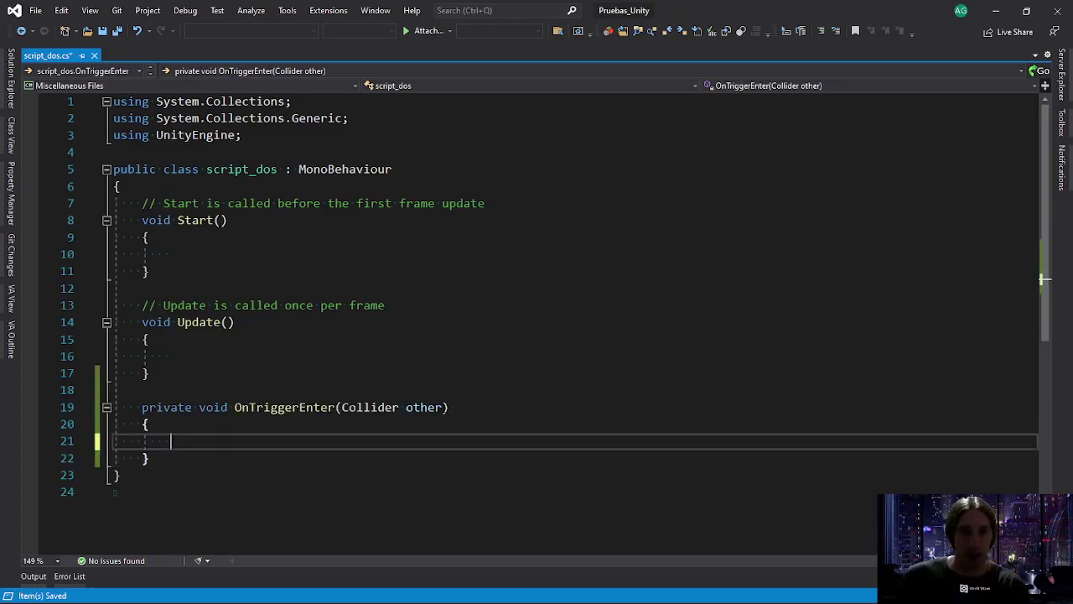
pyautogui.hotkey('ctrl', 's')
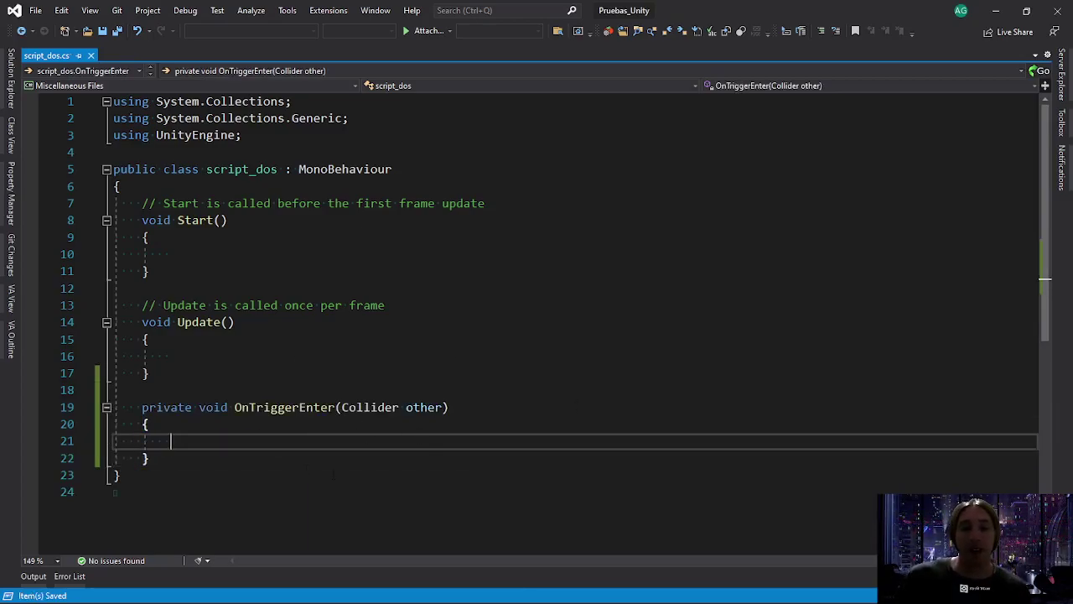
# - Switch through Unity to Unreal Engine's tutorial_cubo Event Graph and add a Print String node from Actor Has Tag's Return Value
pyautogui.moveTo(634, 592)
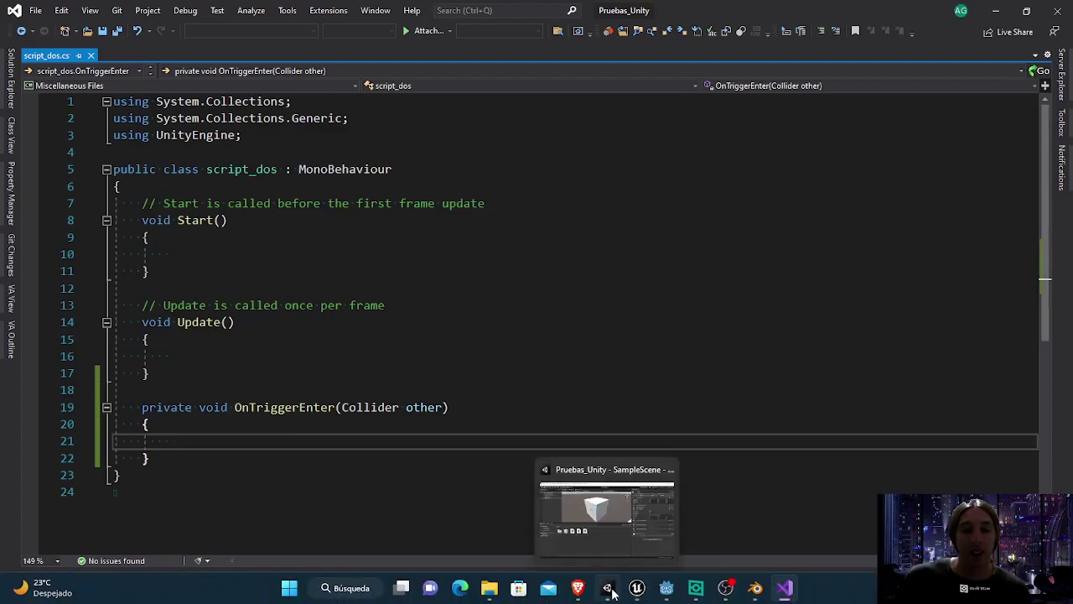
pyautogui.click(609, 589)
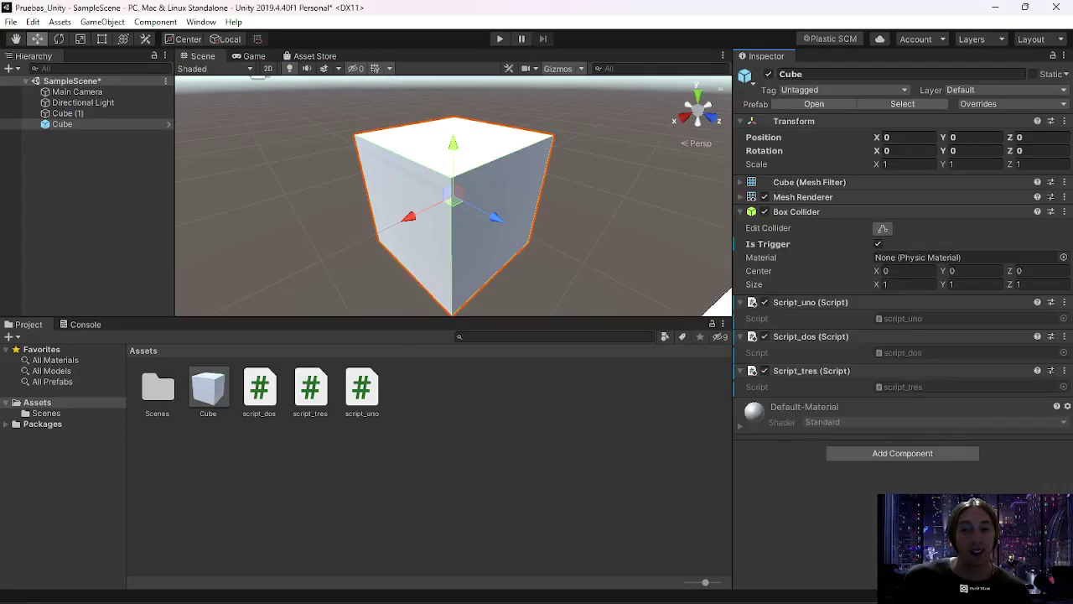
pyautogui.hotkey('alt', 'Tab')
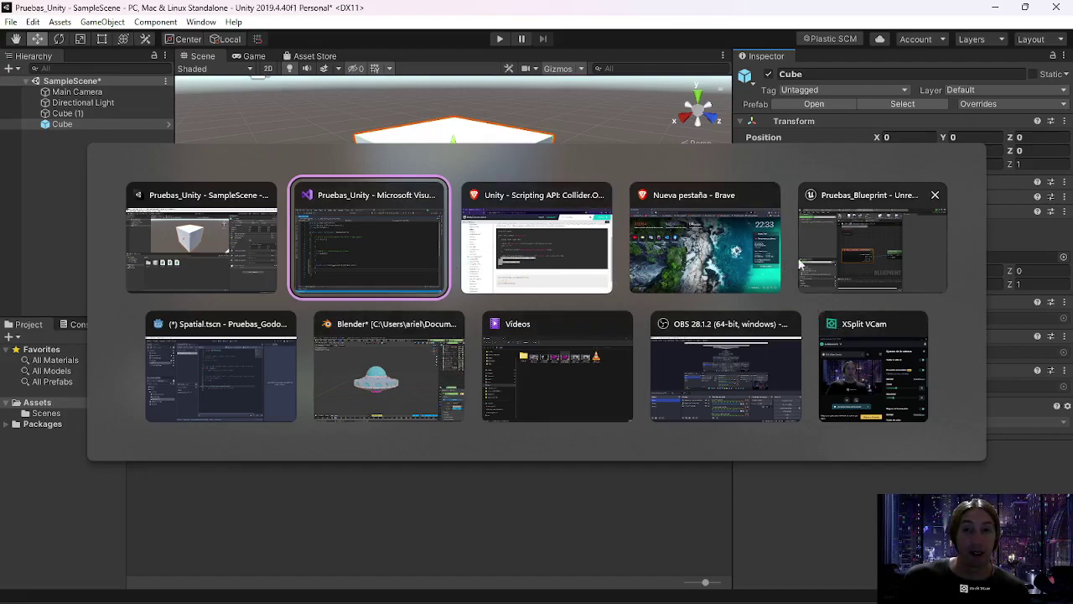
pyautogui.click(872, 243)
pyautogui.moveTo(681, 312); pyautogui.dragTo(586, 257, button='right')
pyautogui.moveTo(586, 257); pyautogui.dragTo(659, 256)
pyautogui.moveTo(658, 256); pyautogui.dragTo(532, 261, button='right')
pyautogui.moveTo(618, 280); pyautogui.dragTo(659, 317)
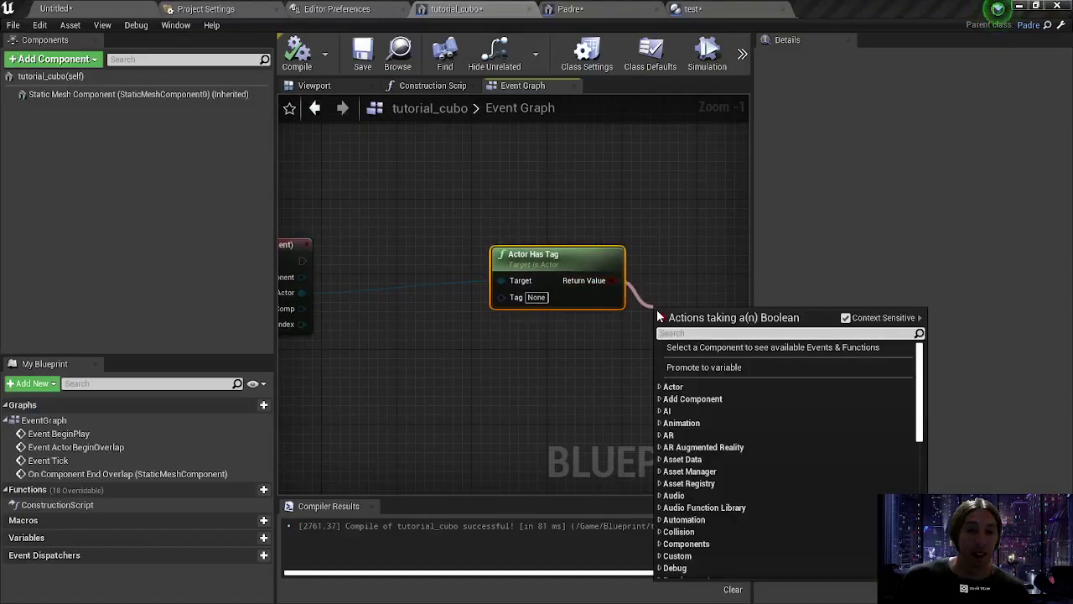
pyautogui.write('pri')
pyautogui.press('Return')
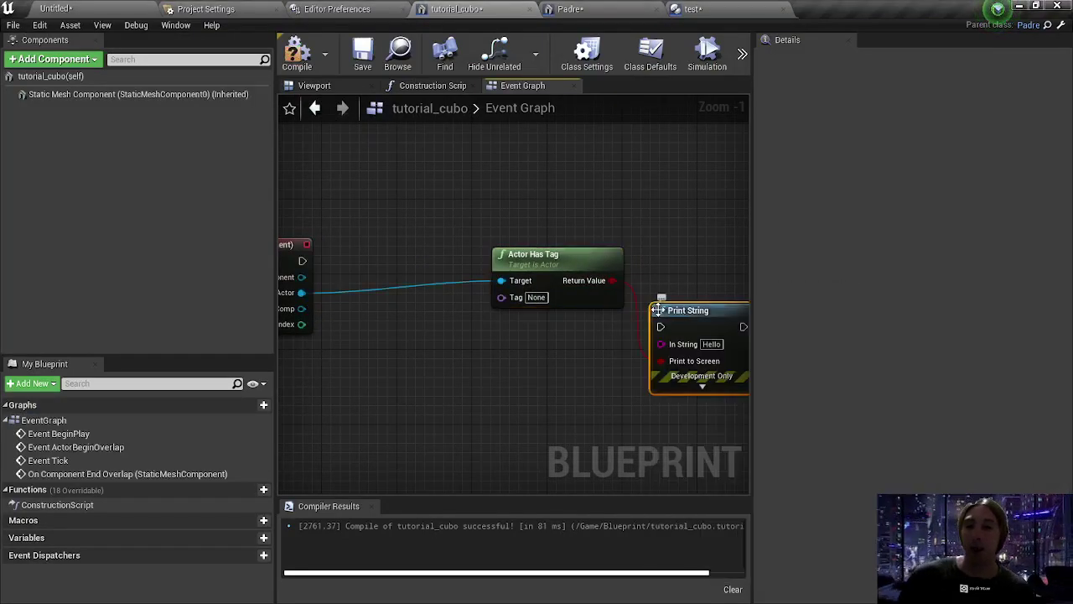
# - Connect the overlap event's execution output to Print String, place Actor Has Tag below the wire, and move both nodes closer to the event
pyautogui.moveTo(513, 254); pyautogui.dragTo(463, 327)
pyautogui.moveTo(302, 261); pyautogui.dragTo(704, 252)
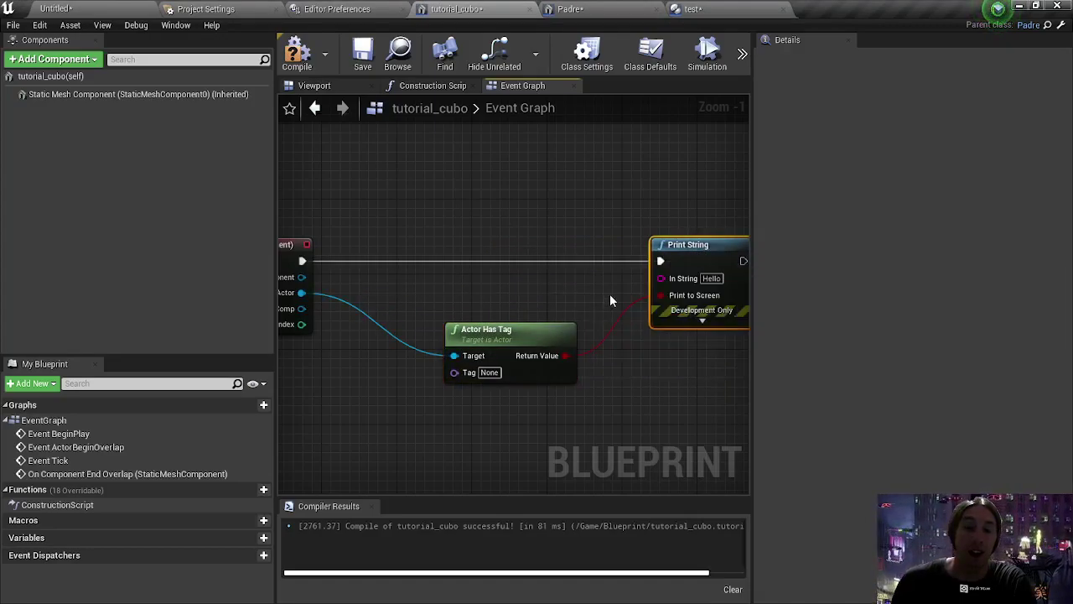
pyautogui.moveTo(680, 388); pyautogui.dragTo(529, 246)
pyautogui.moveTo(628, 251); pyautogui.dragTo(553, 251)
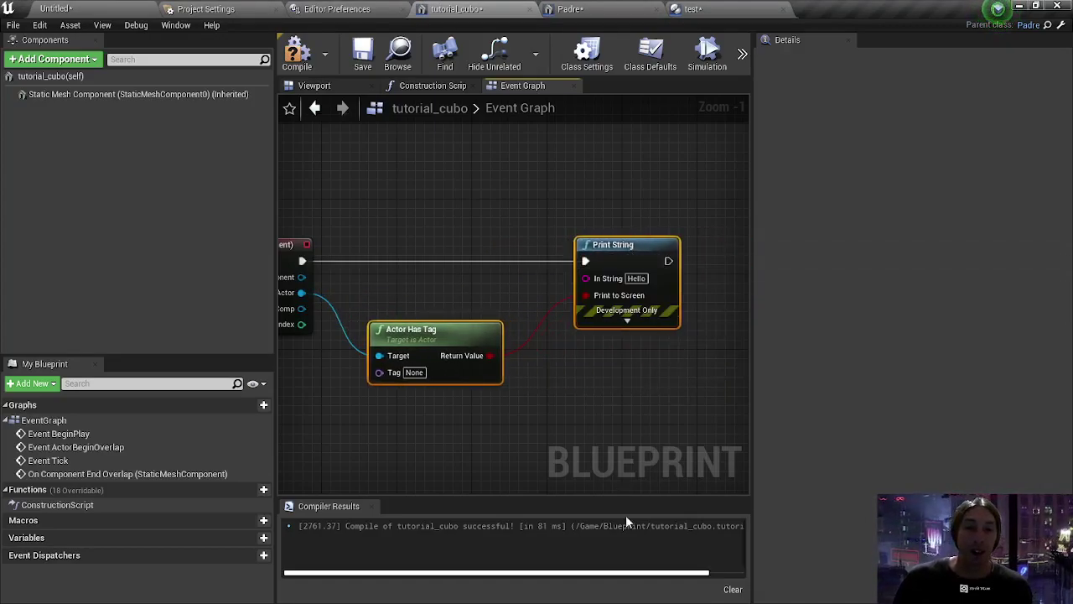
# - Switch to Godot and add print("hola") as the first line of _on_Area_area_entered in MeshInstance.gd
pyautogui.press('super')
pyautogui.click(669, 591)
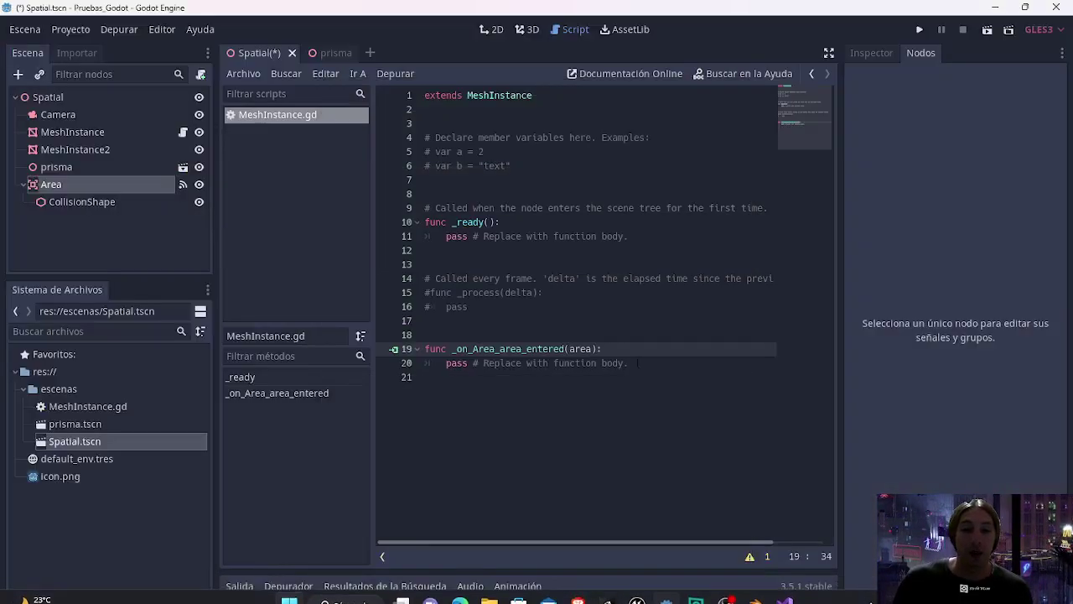
pyautogui.press('Return')
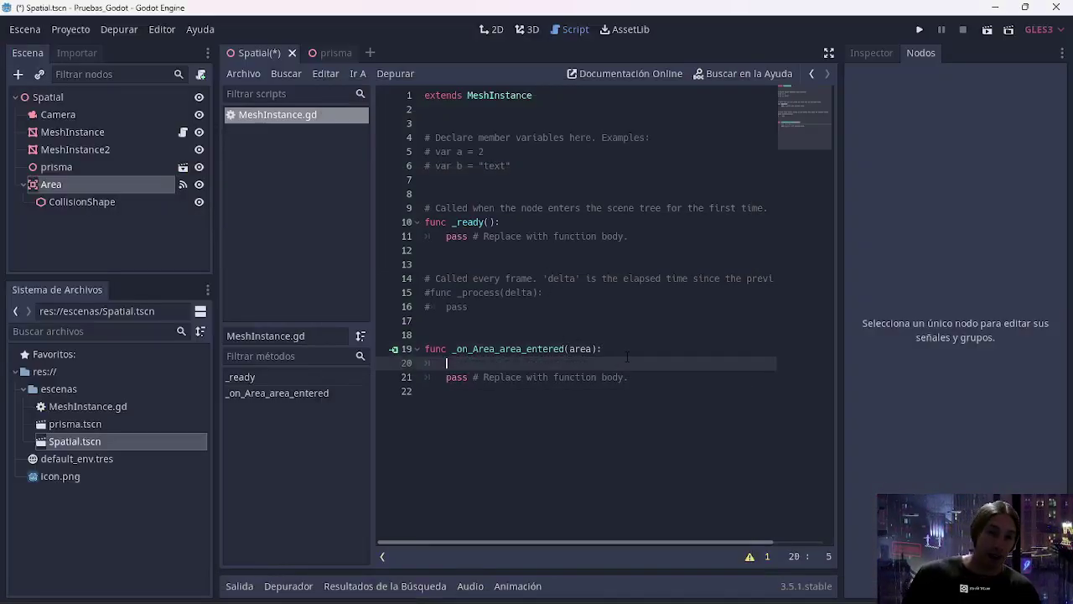
pyautogui.write('print("hola')
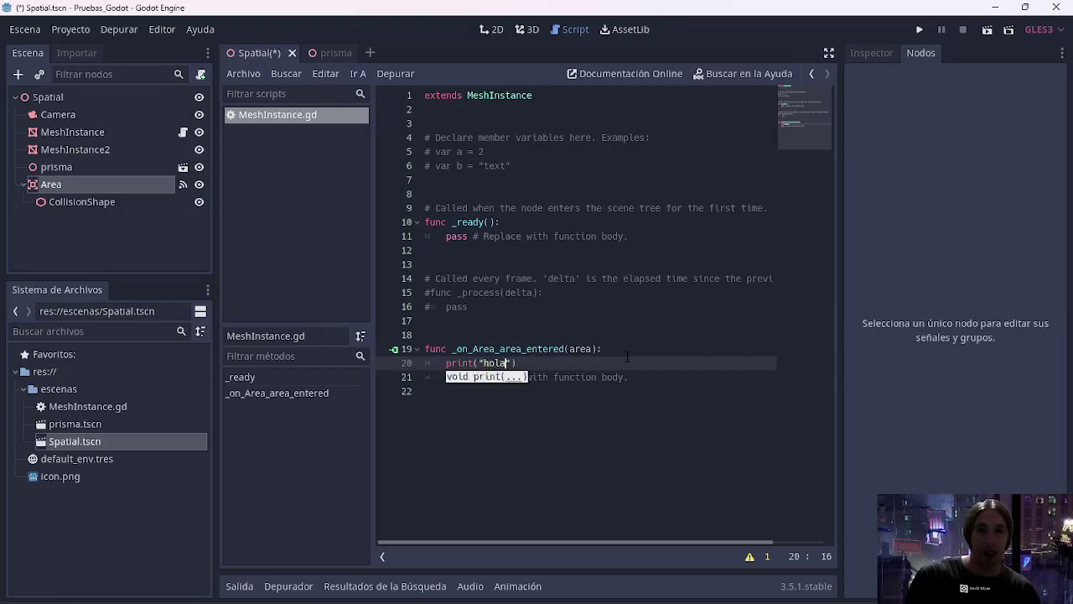
pyautogui.click(689, 380)
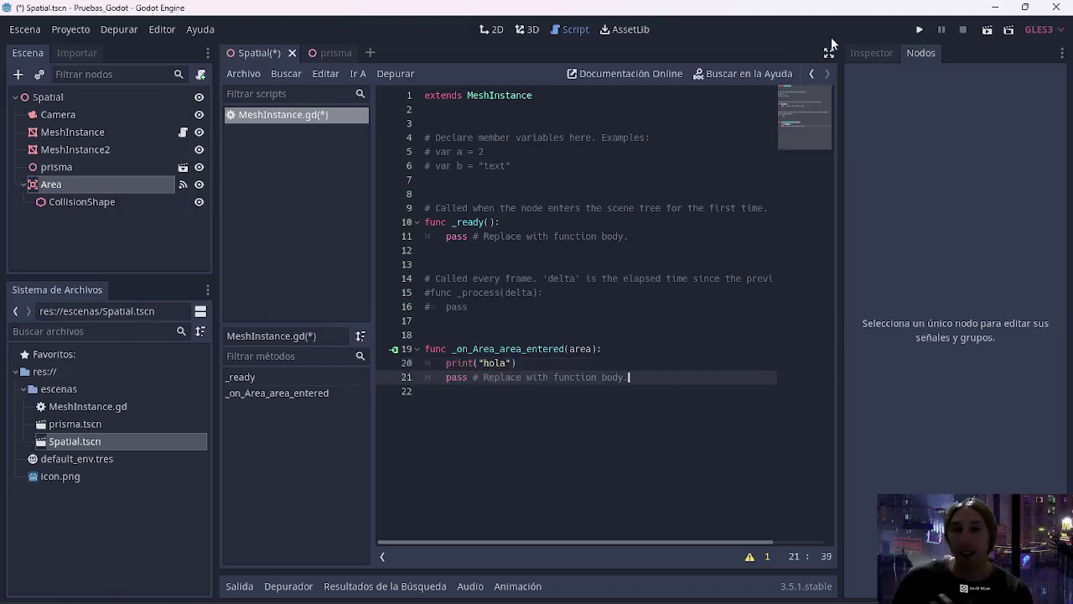
# - Switch to Visual Studio and examine the empty OnTriggerEnter method in script_dos.cs
pyautogui.moveTo(653, 600)
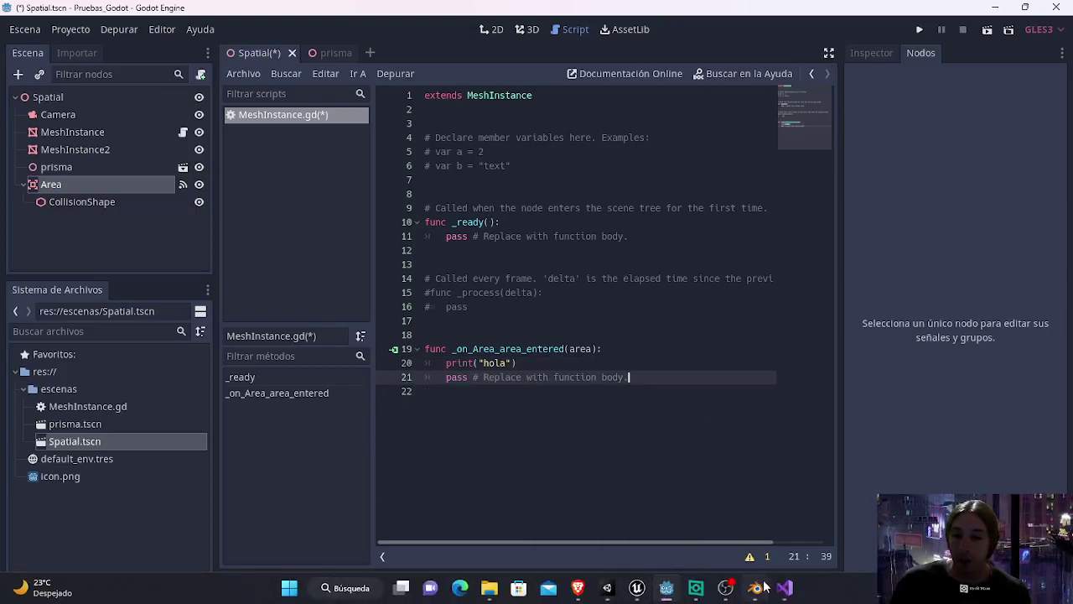
pyautogui.moveTo(785, 592)
pyautogui.click(767, 530)
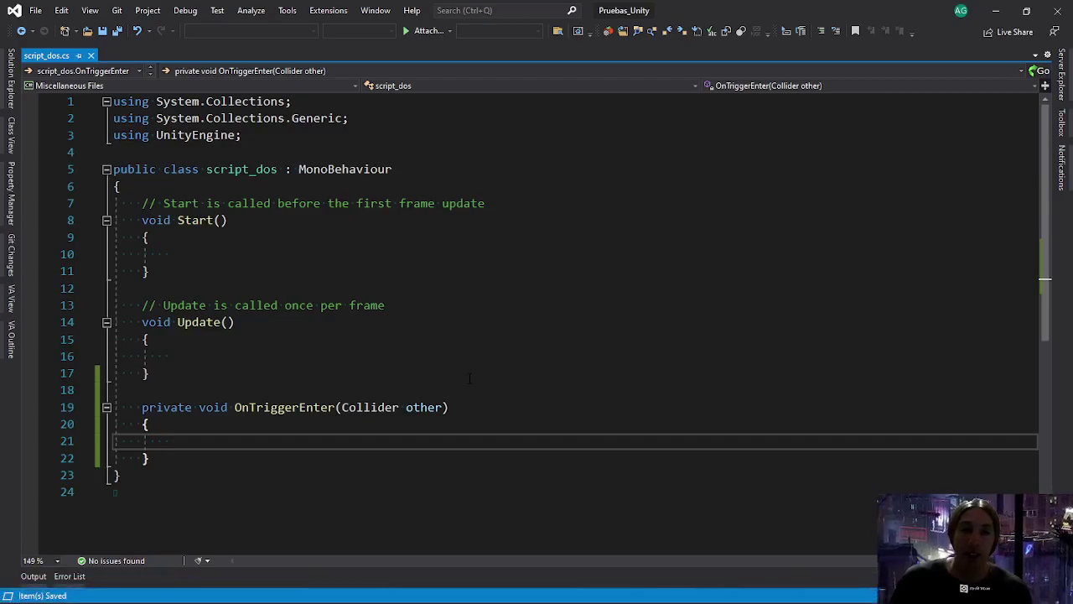
# - Switch to Unreal Engine's tutorial_cubo Event Graph, widen the graph area, and examine the End Overlap, Actor Has Tag and Print String nodes
pyautogui.moveTo(637, 590)
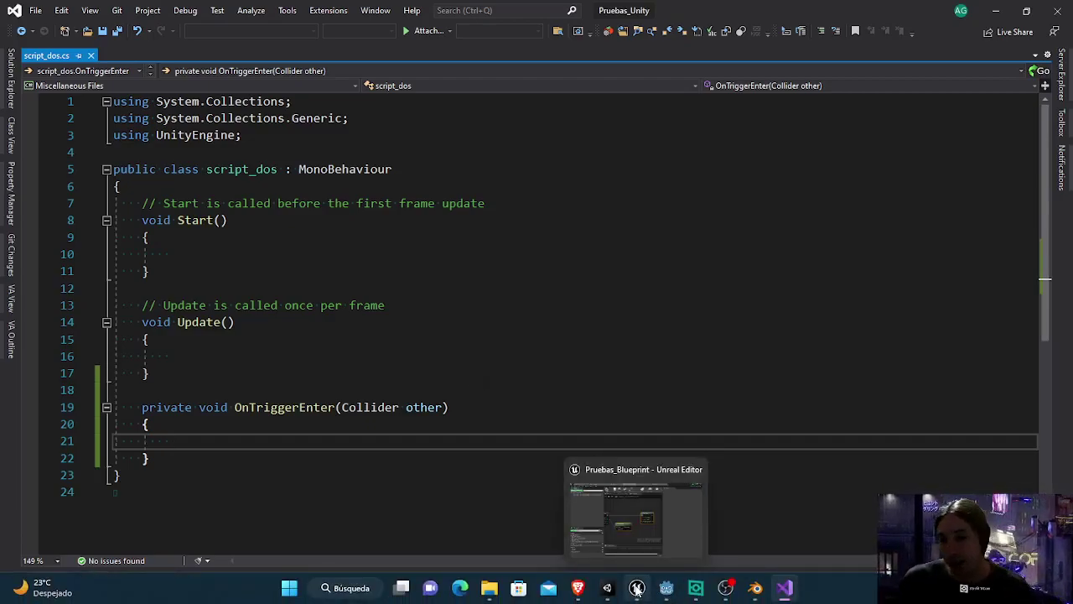
pyautogui.click(631, 545)
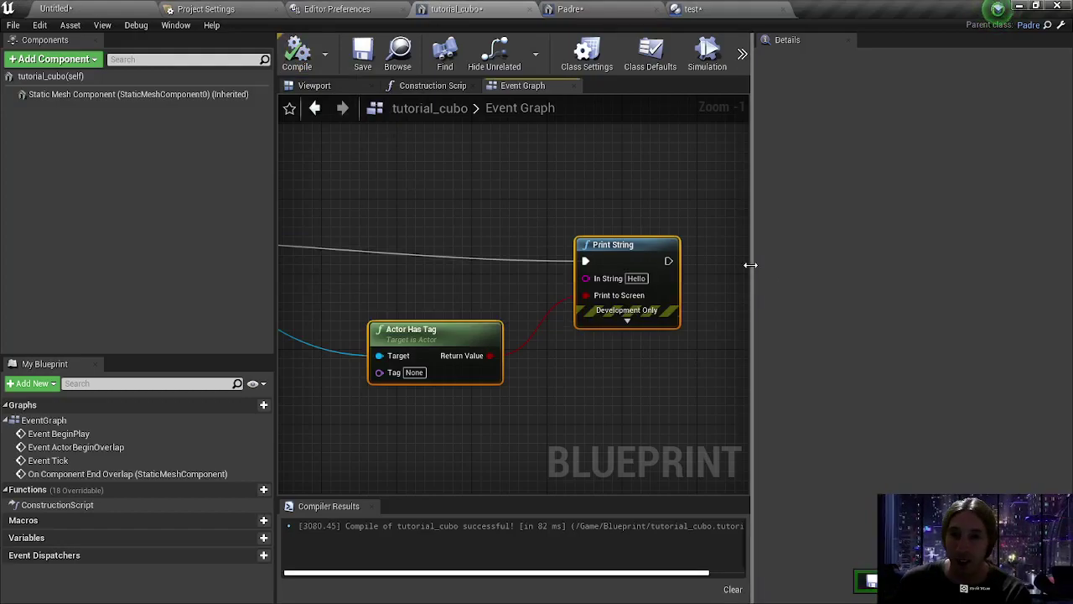
pyautogui.moveTo(752, 267); pyautogui.dragTo(839, 273)
pyautogui.moveTo(486, 219); pyautogui.dragTo(608, 243, button='right')
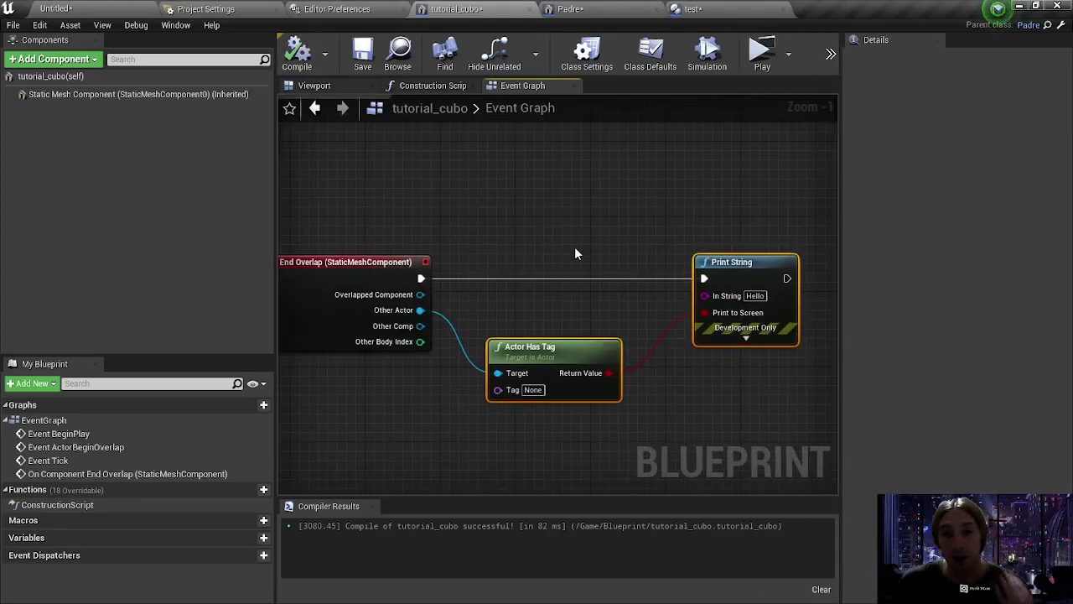
pyautogui.scroll(-3, 579, 245)
pyautogui.moveTo(520, 227); pyautogui.dragTo(530, 250, button='right')
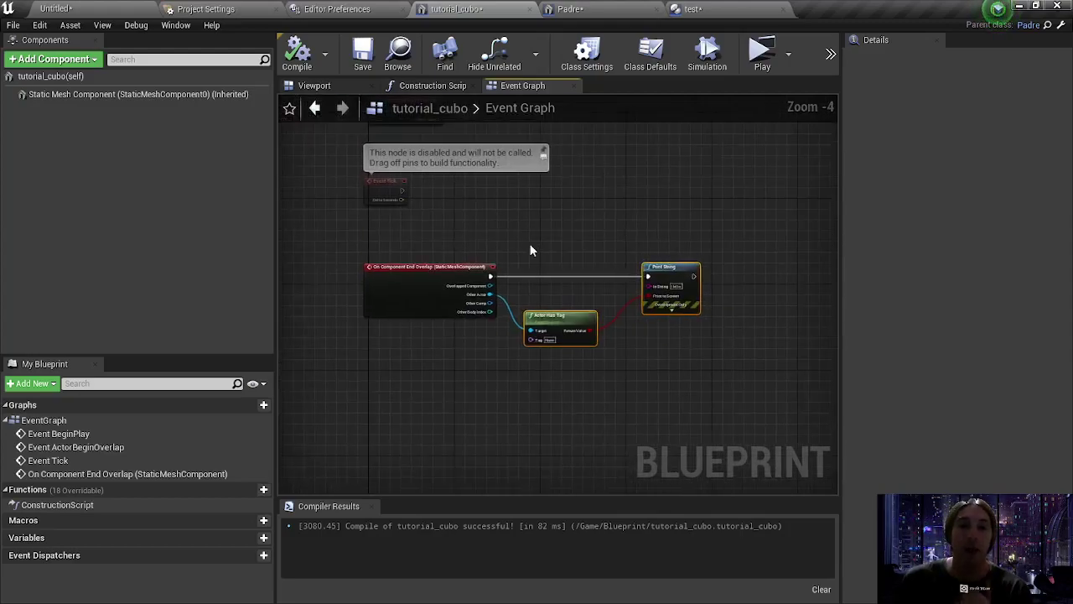
pyautogui.scroll(2, 529, 243)
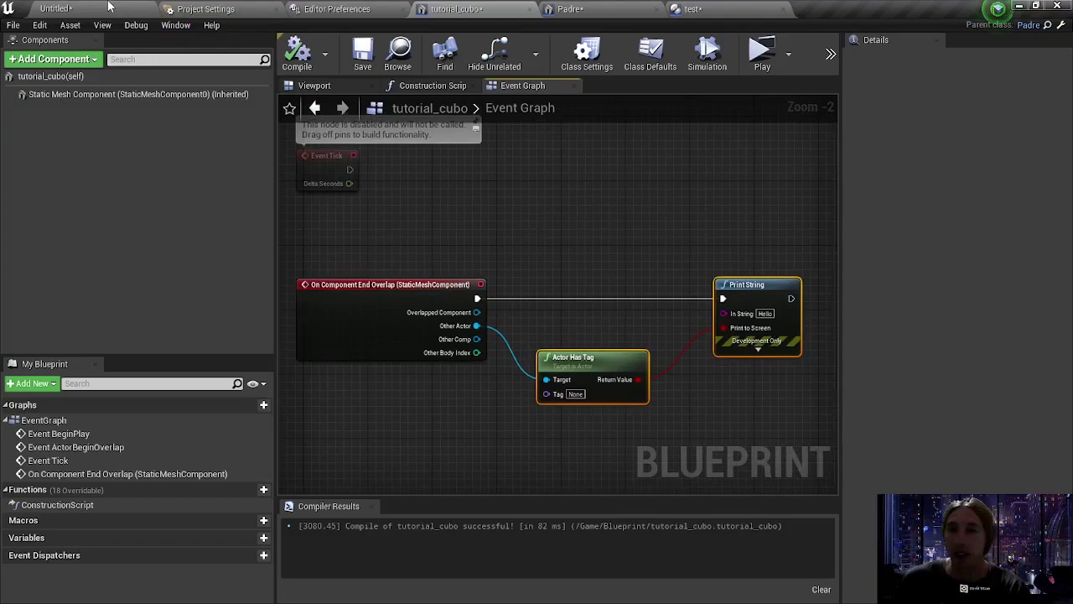
pyautogui.moveTo(558, 202)
pyautogui.mouseDown(button='right')
pyautogui.moveTo(582, 213)
pyautogui.moveTo(570, 188)
pyautogui.mouseUp(button='right')
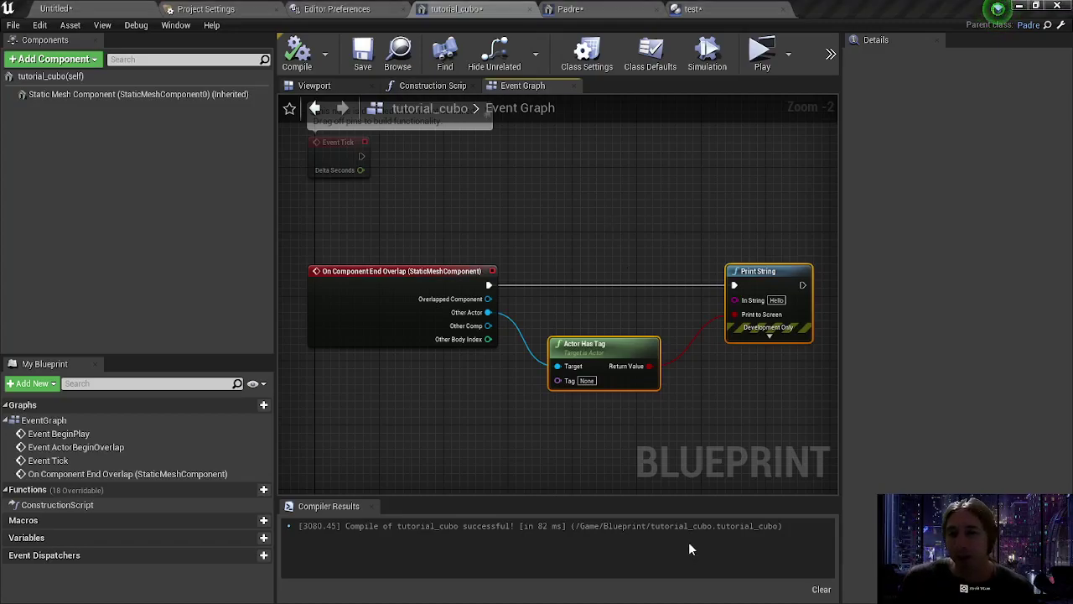
# - Compare OnTriggerEnter in Visual Studio with Unreal Engine's overlap graph, and switch to Unity to view the Cube's components
pyautogui.hotkey('alt', 'Tab')
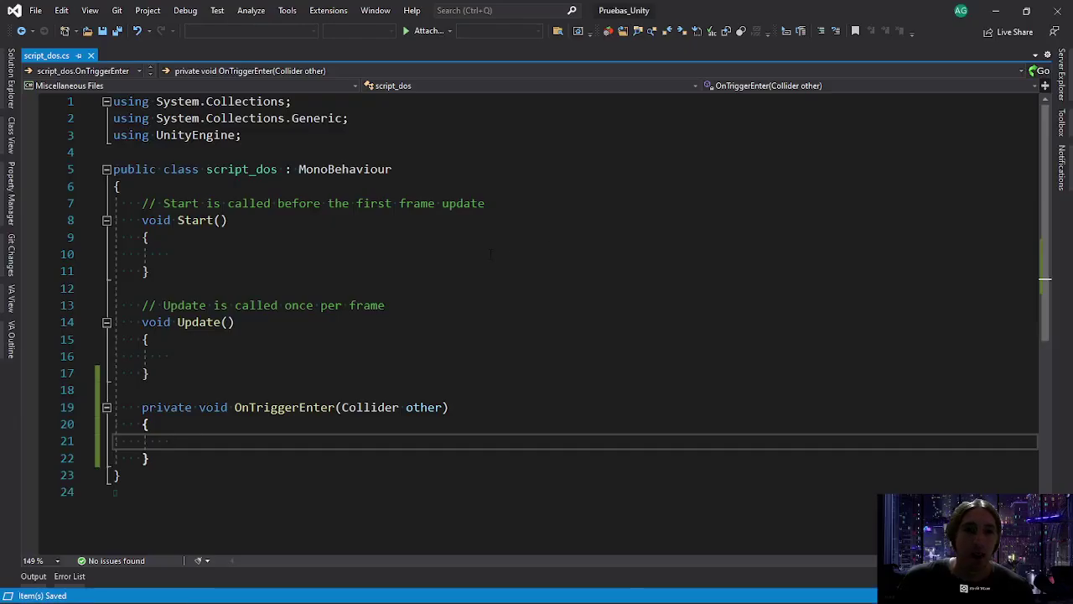
pyautogui.hotkey('alt', 'Tab')
pyautogui.press('Tab')
pyautogui.hotkey('alt', 'Tab')
pyautogui.press('Tab')
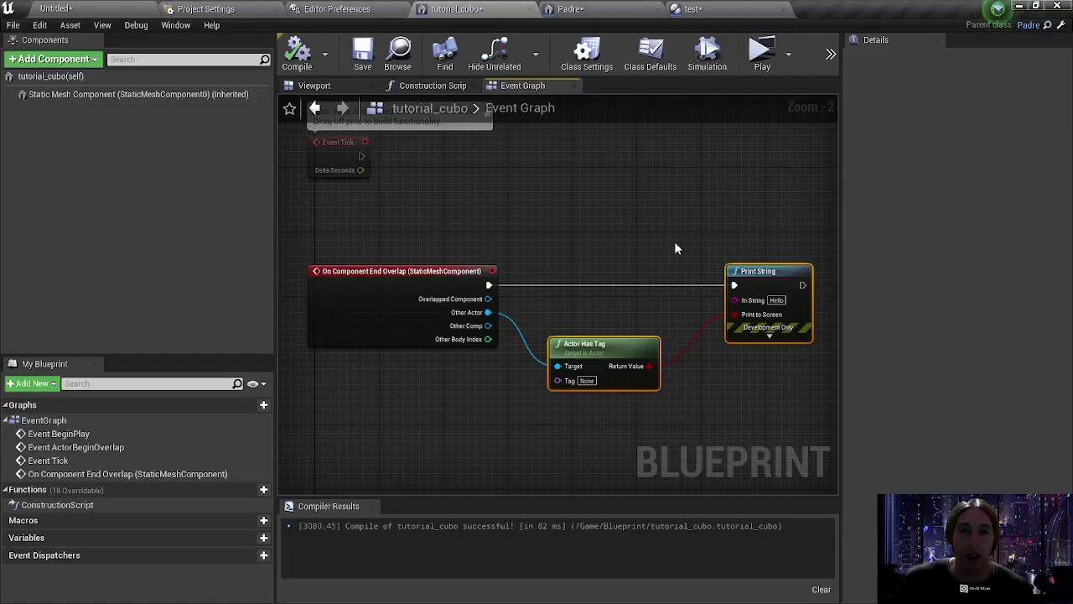
pyautogui.hotkey('alt', 'Tab')
pyautogui.press('Tab')
pyautogui.press('Tab')
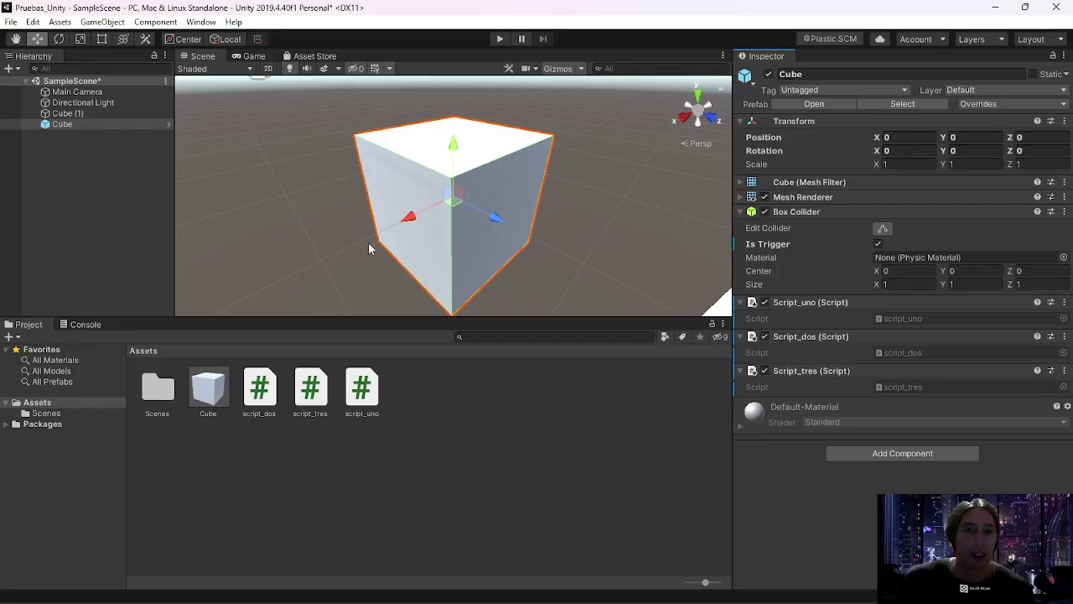
# - Switch to Blender, view the UFO model from the side, and bring up the FBX export command in Quick Favorites
pyautogui.hotkey('alt', 'Tab')
pyautogui.press('Tab')
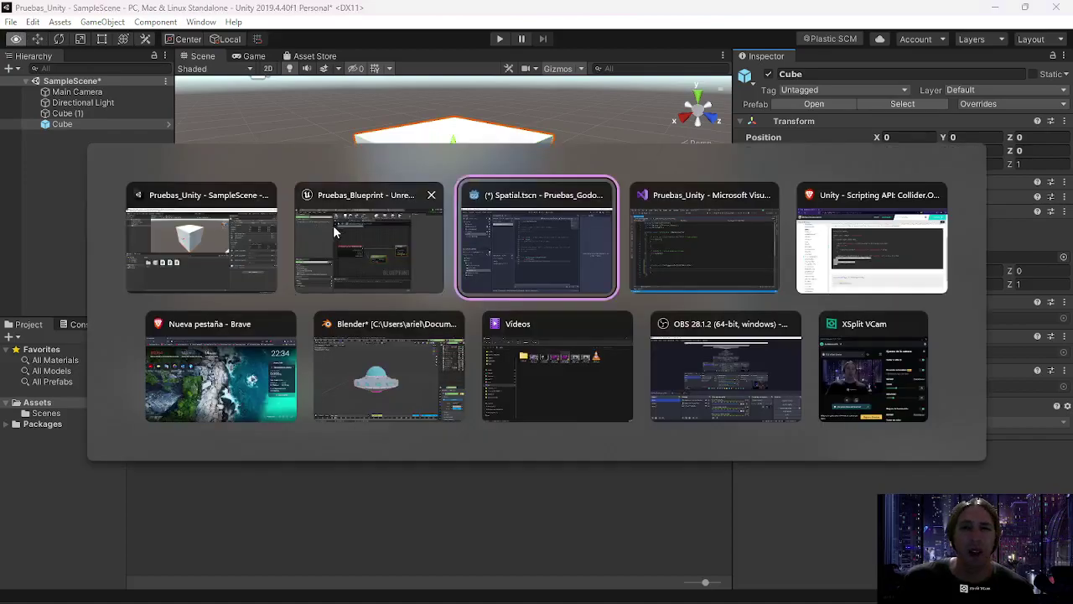
pyautogui.click(390, 369)
pyautogui.moveTo(497, 330); pyautogui.dragTo(465, 278, button='middle')
pyautogui.scroll(-1, 465, 278)
pyautogui.press('q')
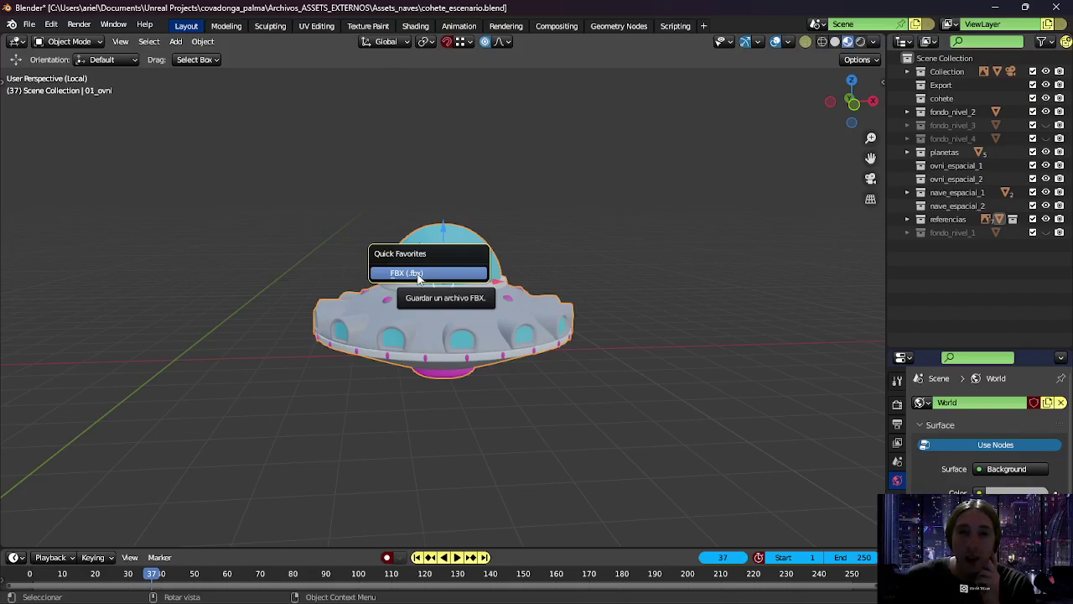
# - Switch through Unity to Godot, show the Spatial scene in 3D, and switch to Unreal Engine's level editor
pyautogui.click(607, 593)
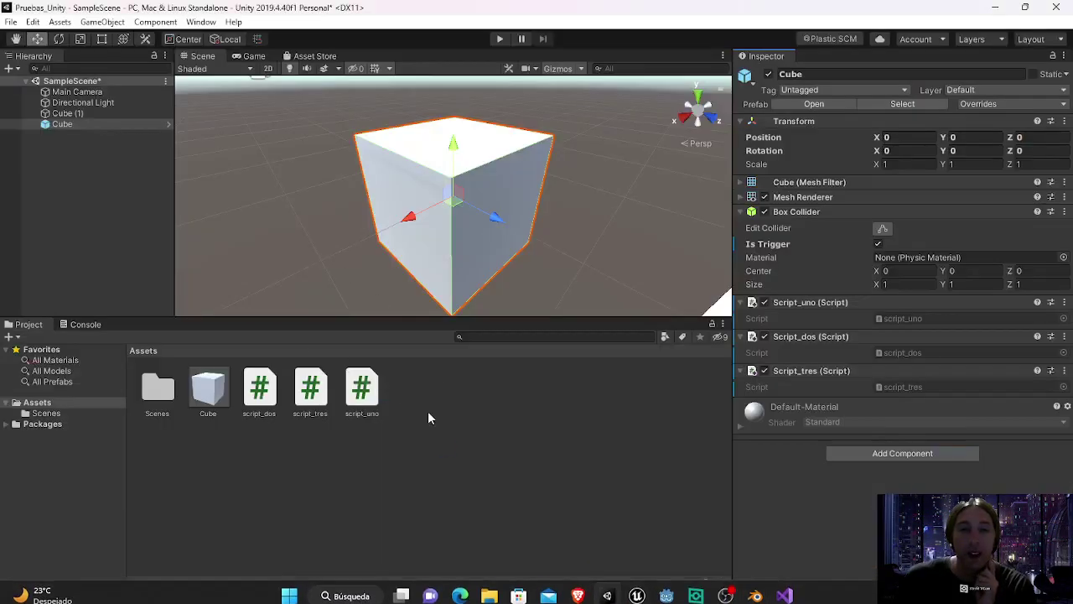
pyautogui.moveTo(664, 591)
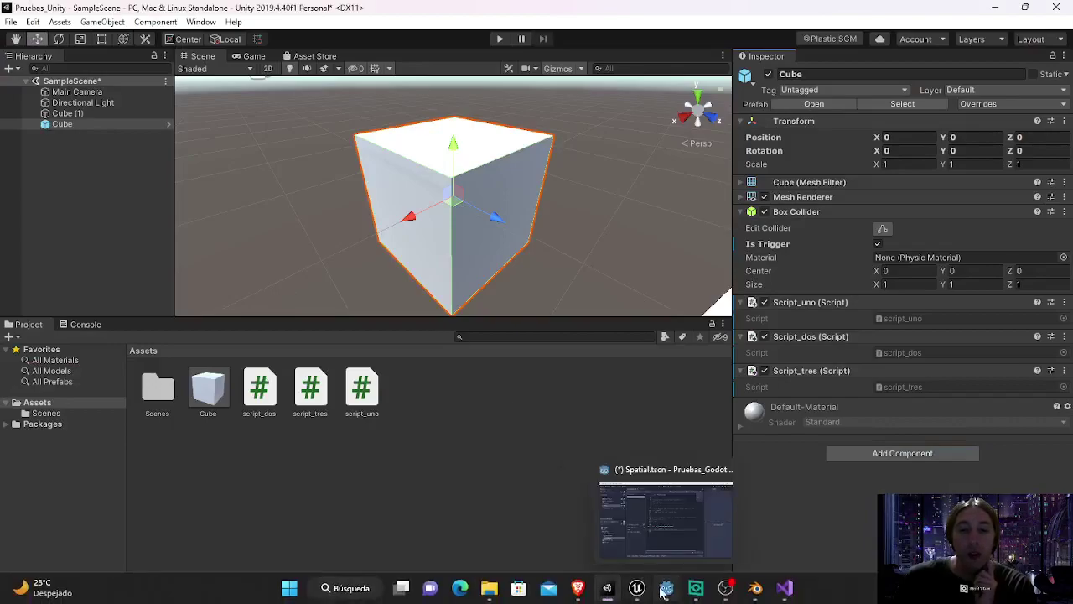
pyautogui.click(666, 518)
pyautogui.click(528, 29)
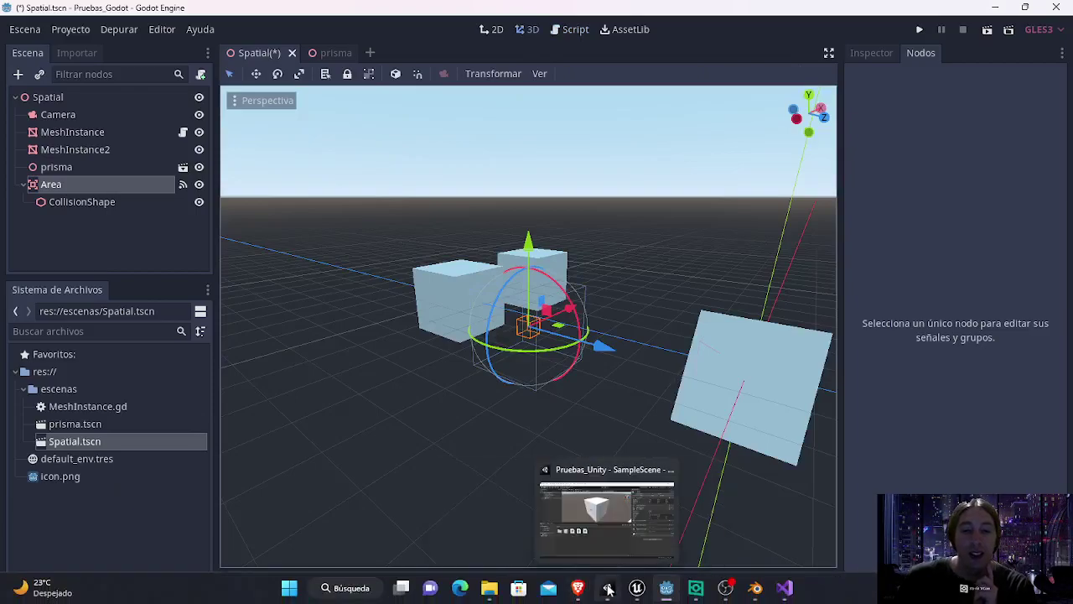
pyautogui.click(636, 588)
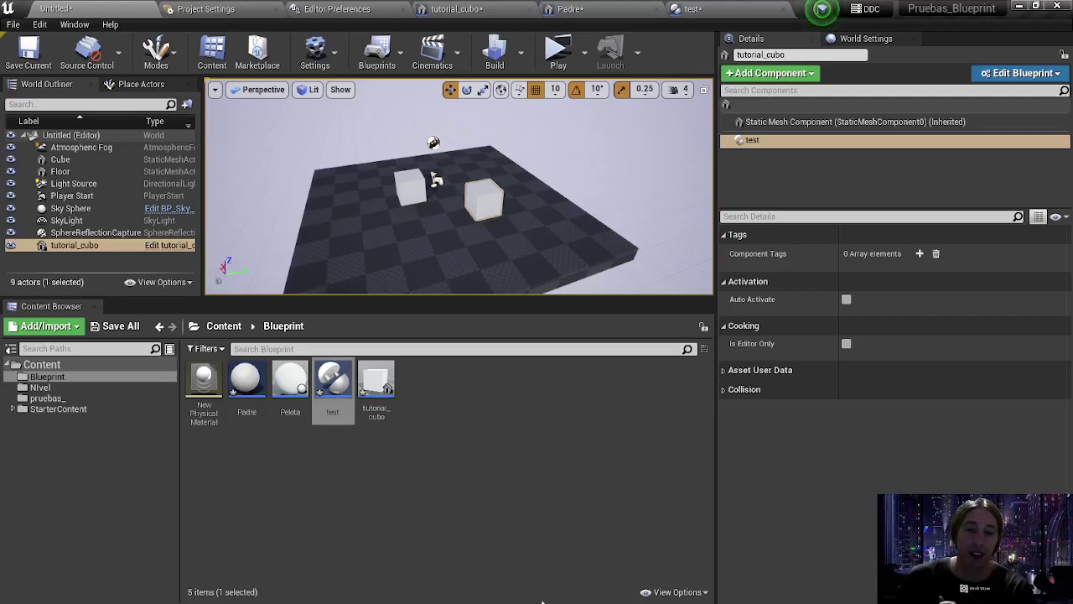
# - Switch through Unity back to Godot and open the prisma scene to examine its structure
pyautogui.hotkey('alt', 'Tab')
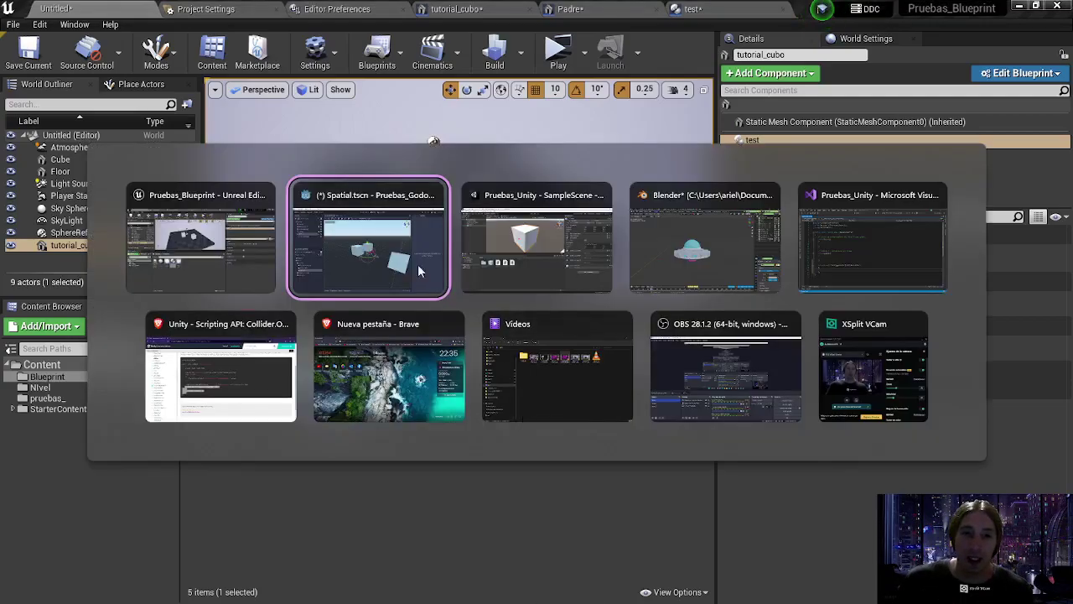
pyautogui.hotkey('alt', 'Tab')
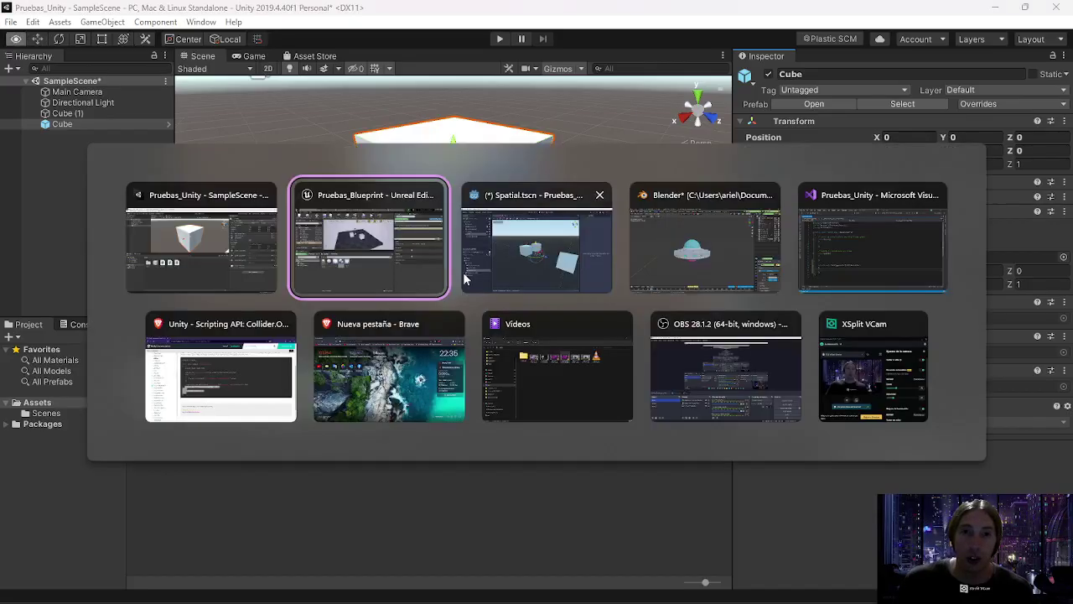
pyautogui.click(505, 248)
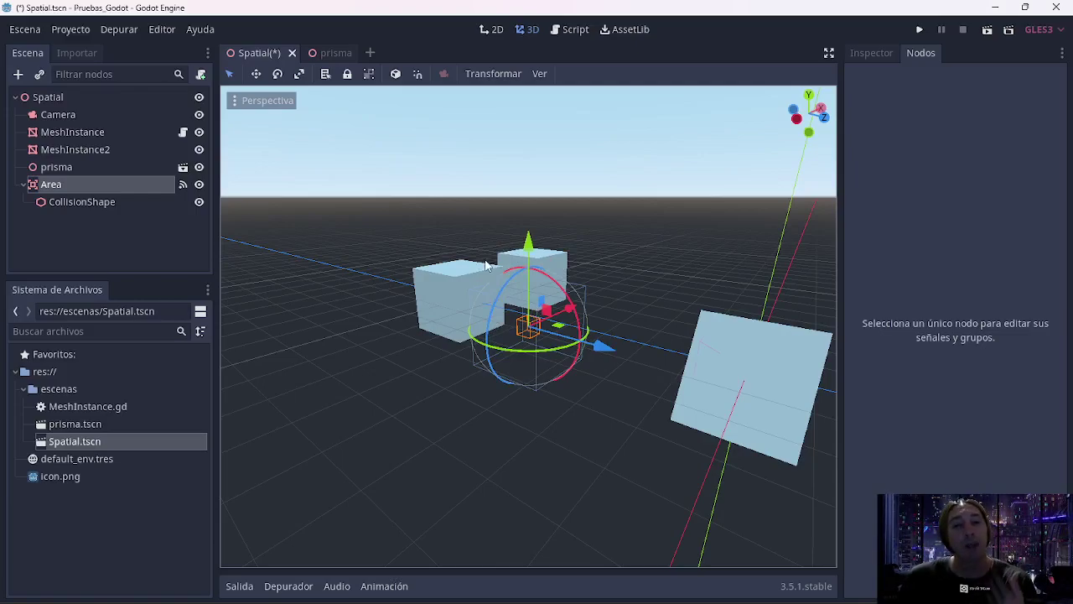
pyautogui.click(320, 52)
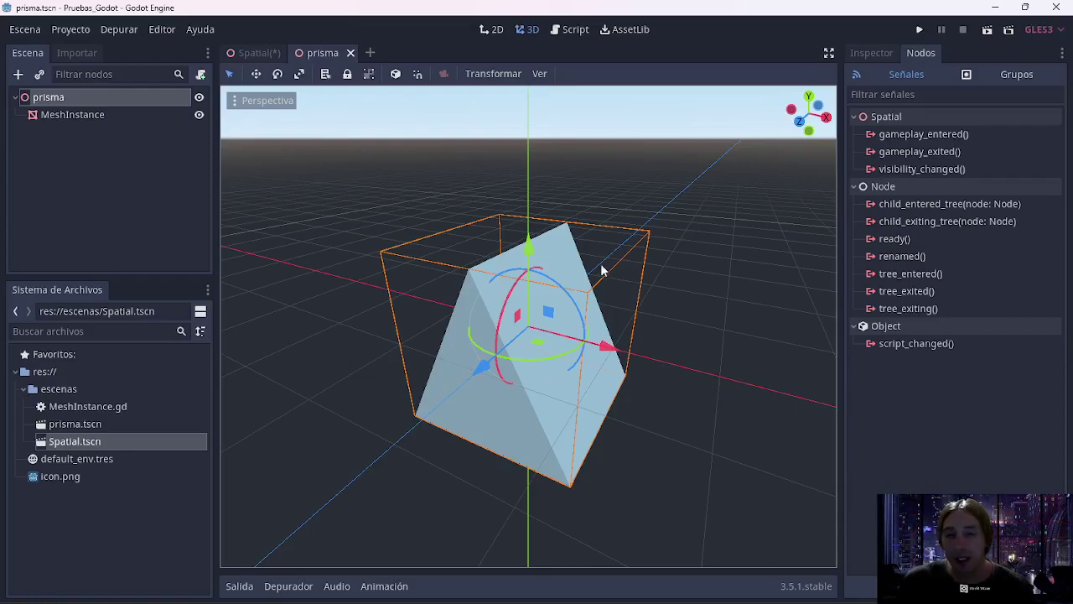
# - Compare Unity's SampleScene and assets with Unreal Engine's level and Blueprint folder
pyautogui.hotkey('alt', 'Tab')
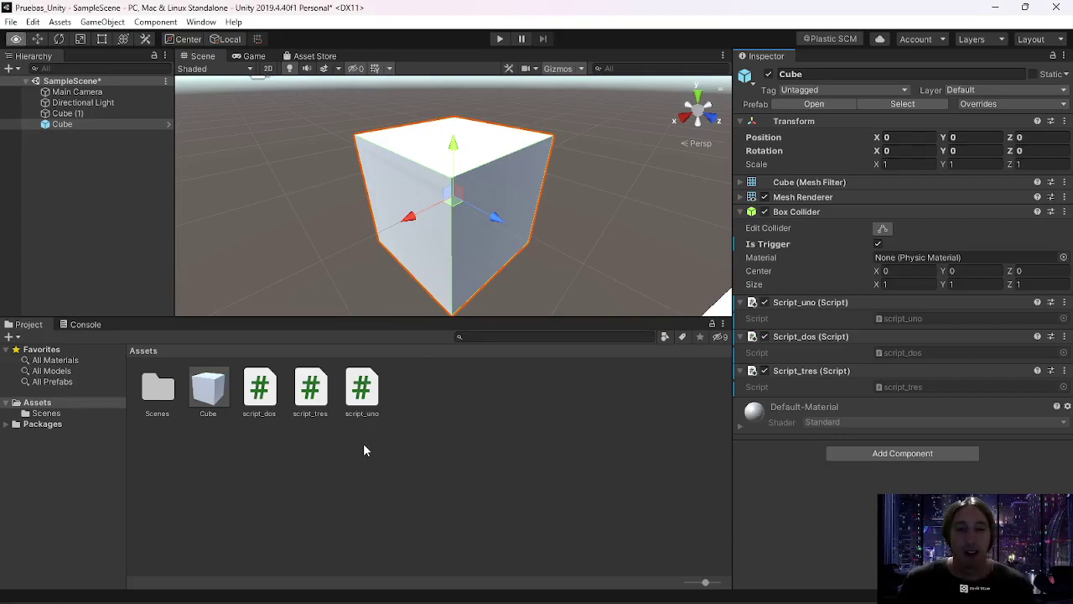
pyautogui.hotkey('alt', 'Tab')
pyautogui.hotkey('alt', 'Tab')
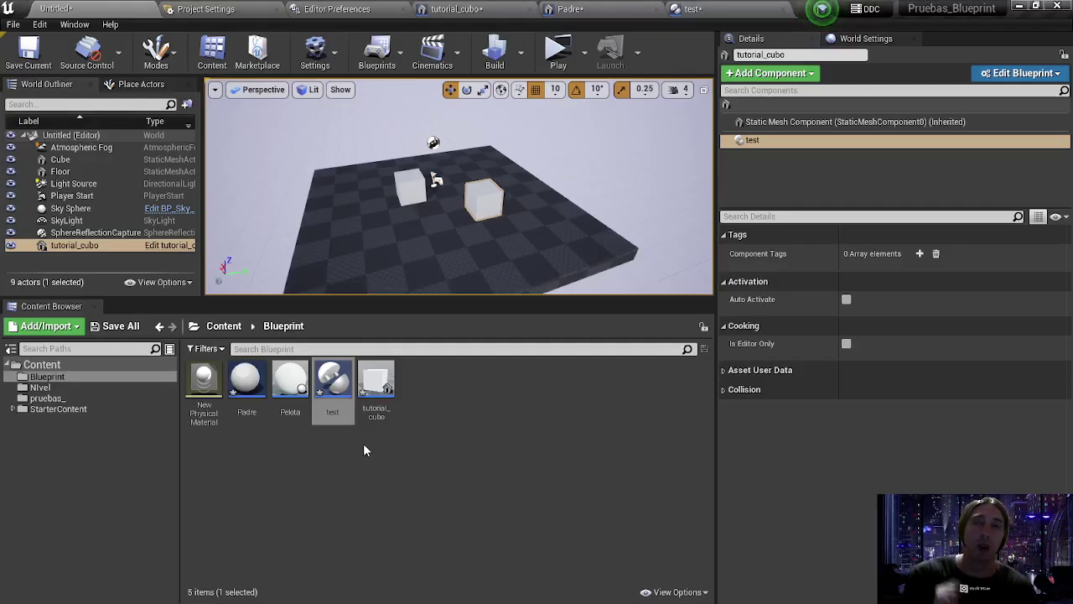
# - Switch to Blender and display the available export formats, including FBX and glTF 2.0
pyautogui.hotkey('alt', 'Tab')
pyautogui.hotkey('alt', 'Tab')
pyautogui.hotkey('alt', 'Tab')
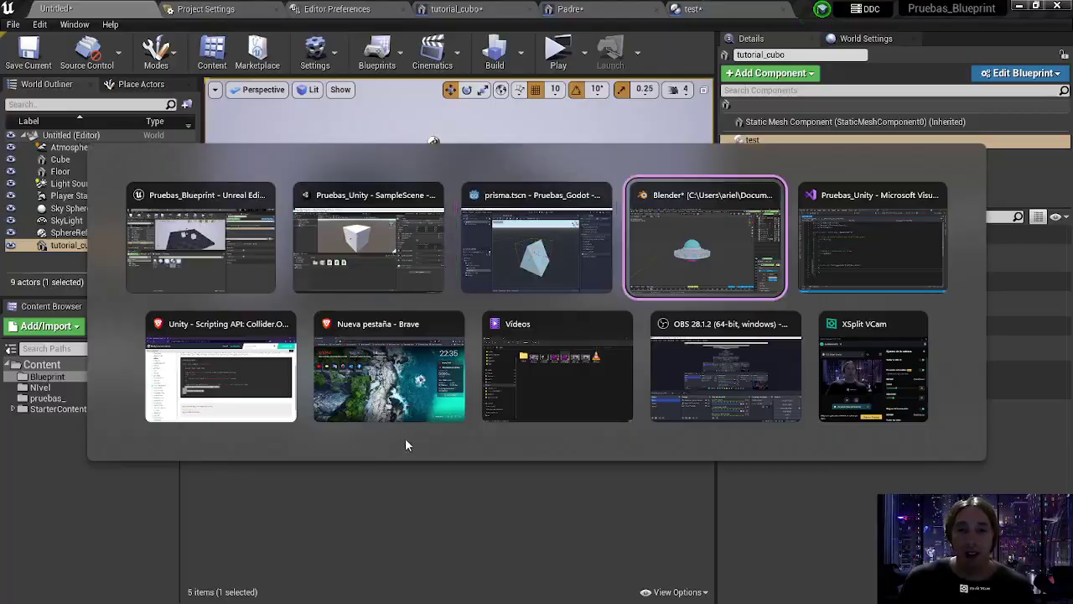
pyautogui.press('q')
pyautogui.click(29, 25)
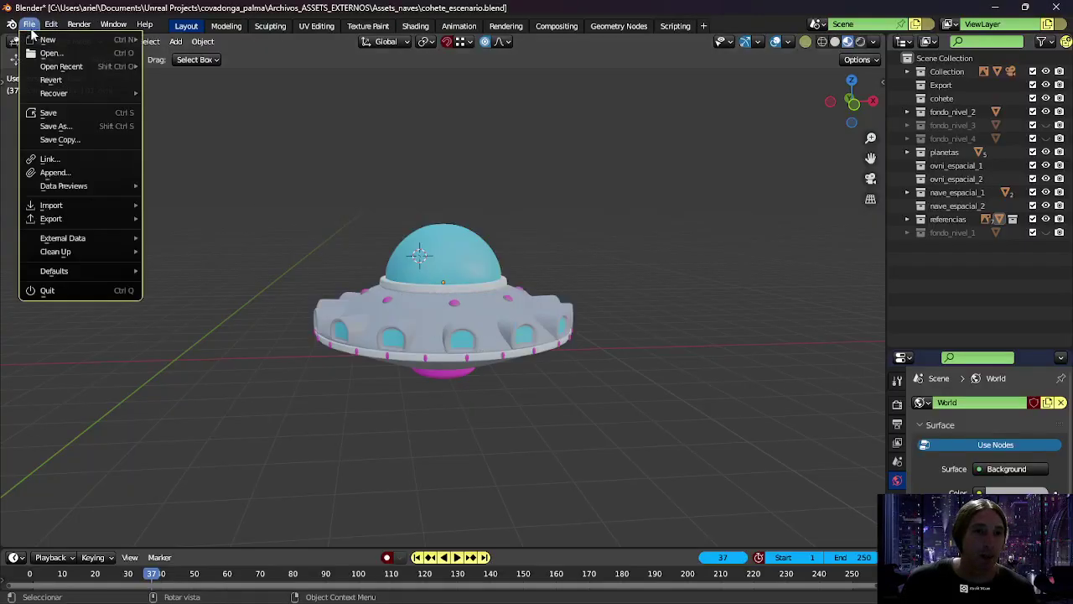
pyautogui.moveTo(54, 218)
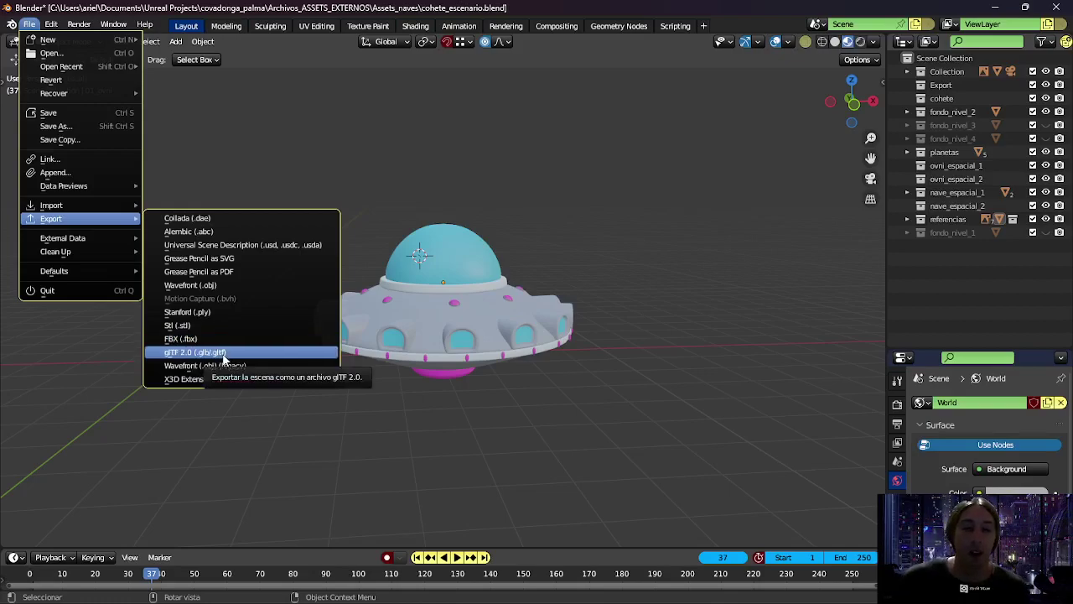
# - Switch through Unreal Engine to Unity, clear the selection, and reselect the Cube prefab instance to examine its components
pyautogui.hotkey('alt', 'Tab')
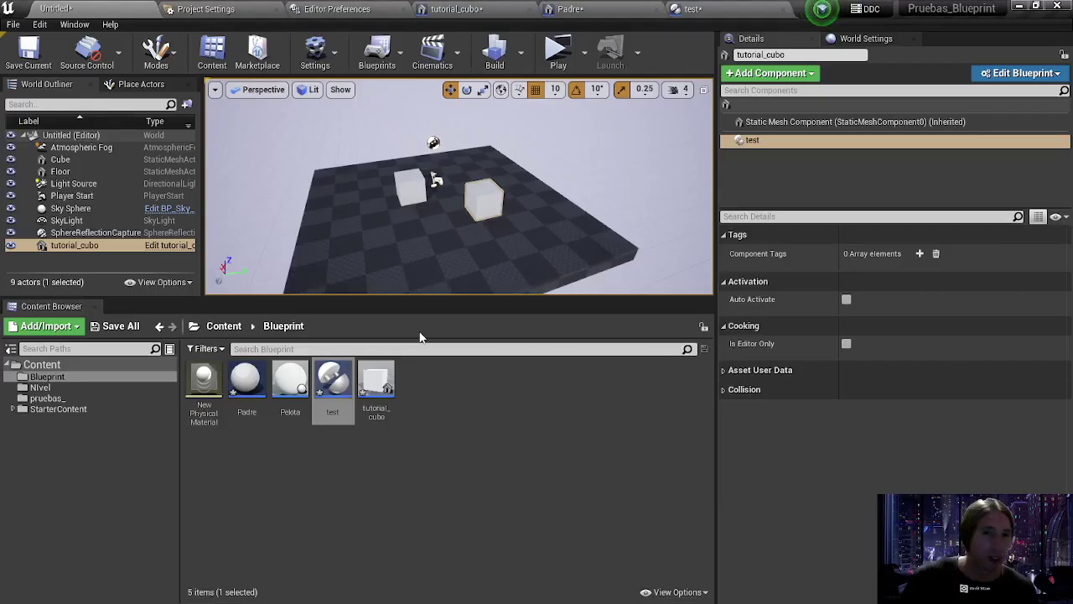
pyautogui.hotkey('alt', 'Tab')
pyautogui.press('Tab')
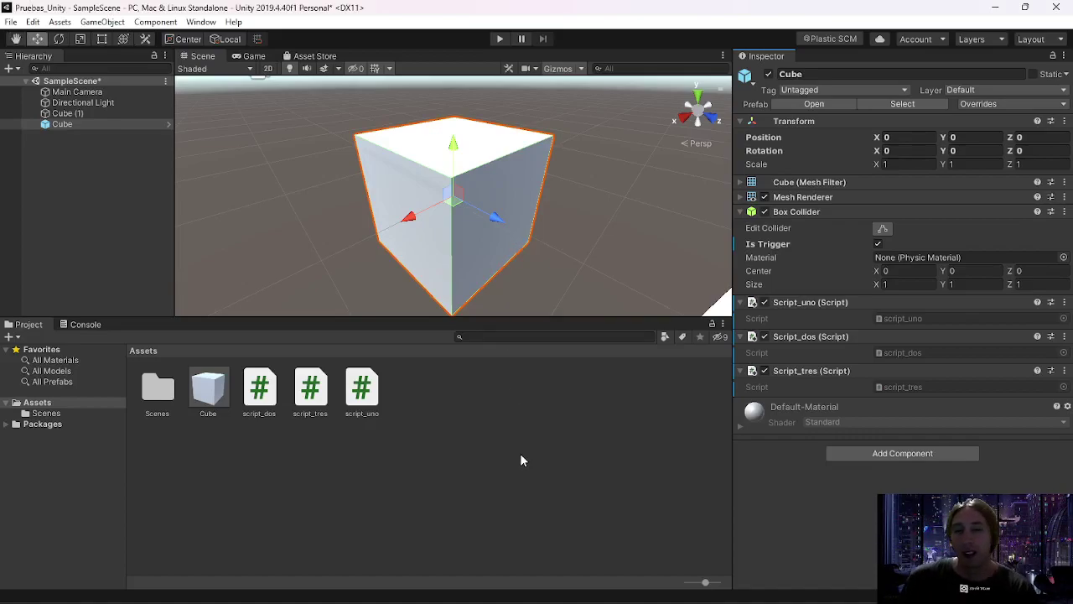
pyautogui.click(135, 215)
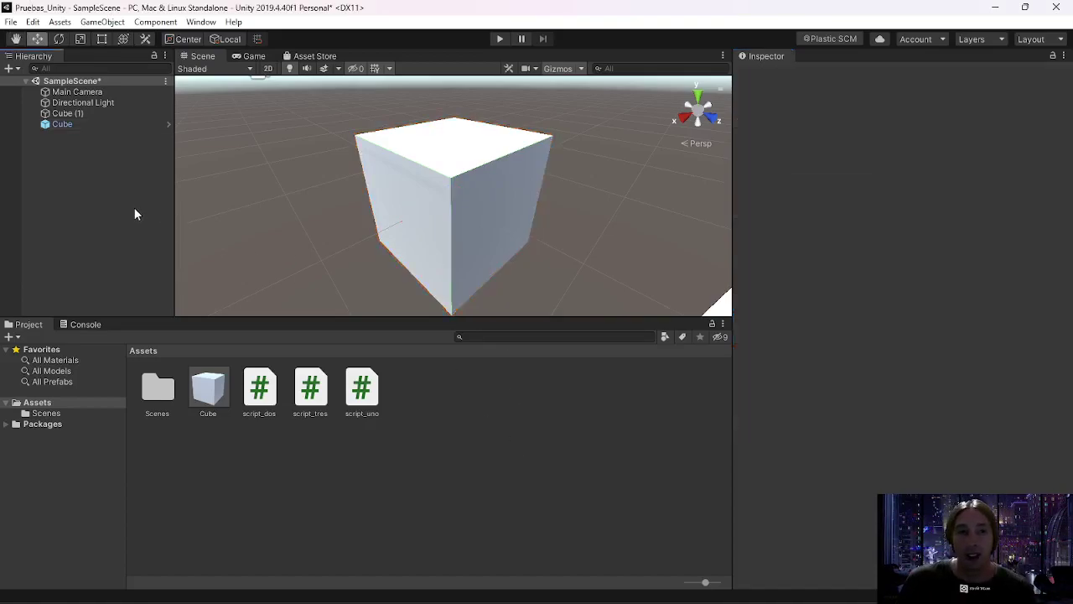
pyautogui.click(80, 124)
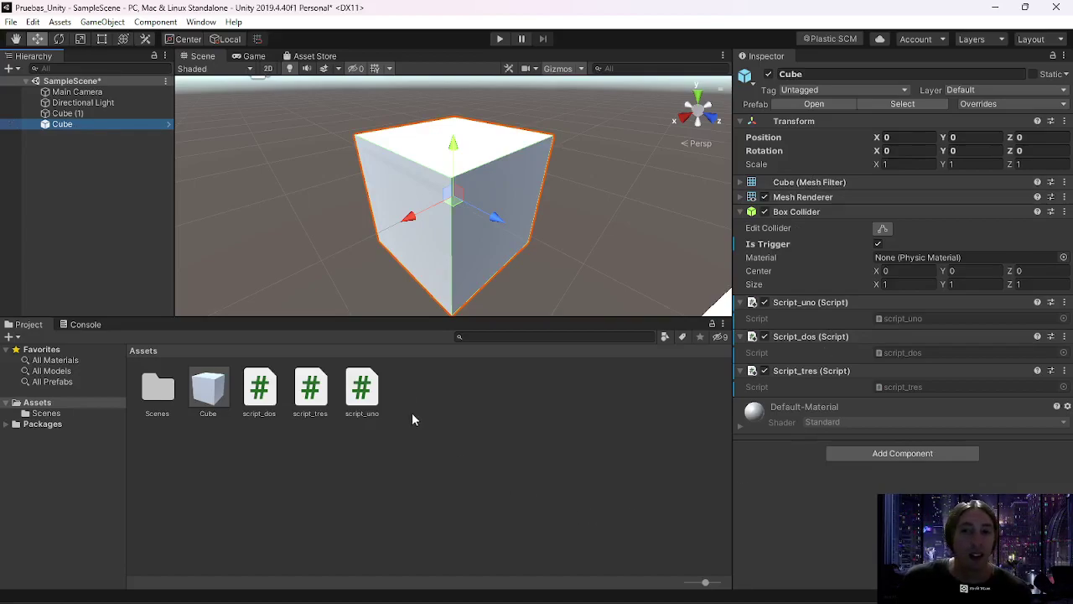
pyautogui.hotkey('alt', 'Tab')
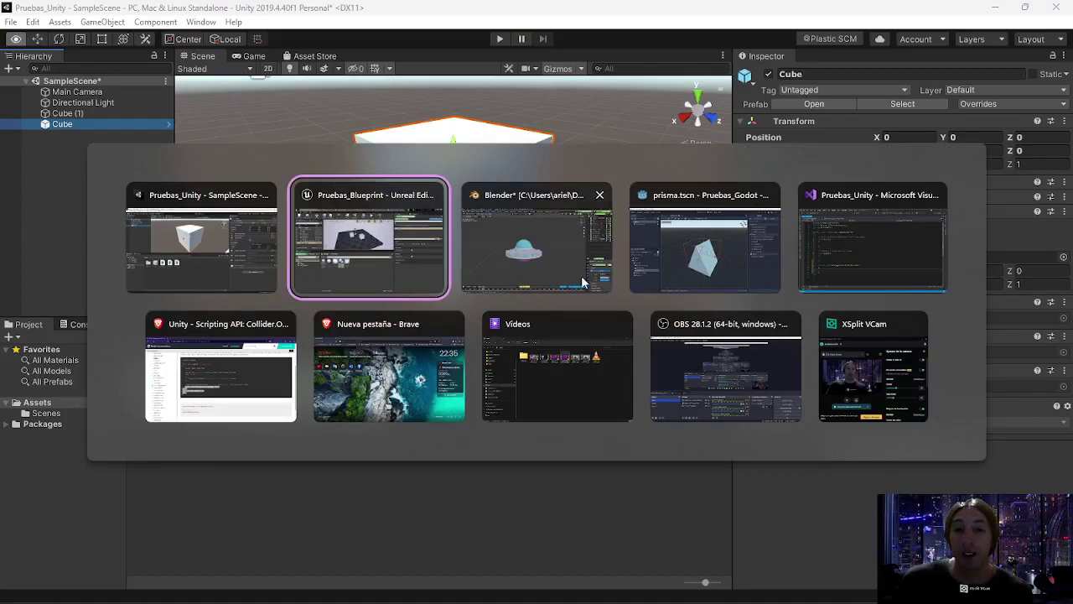
pyautogui.click(225, 256)
pyautogui.hotkey('alt', 'Tab')
pyautogui.hotkey('alt', 'Tab')
pyautogui.hotkey('alt', 'Tab')
pyautogui.hotkey('alt', 'Tab')
pyautogui.hotkey('alt', 'Tab')
pyautogui.hotkey('alt', 'Tab')
# - Switch to Unreal Engine, examine the test and tutorial_cubo assets in the Blueprint folder, and show the Padre blueprint
pyautogui.hotkey('alt', 'Tab')
pyautogui.click(365, 256)
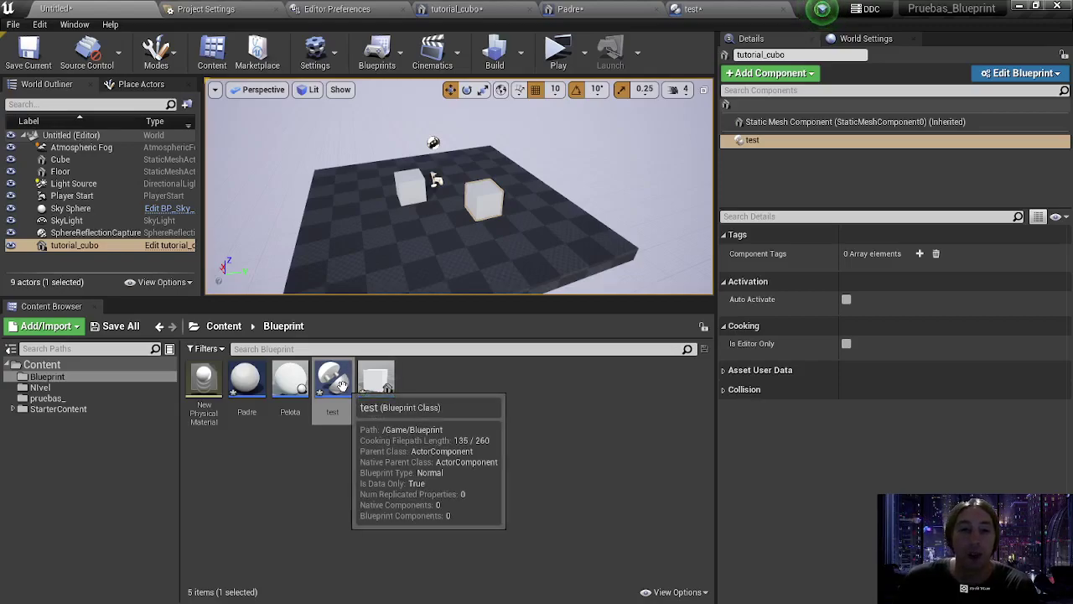
pyautogui.moveTo(383, 384)
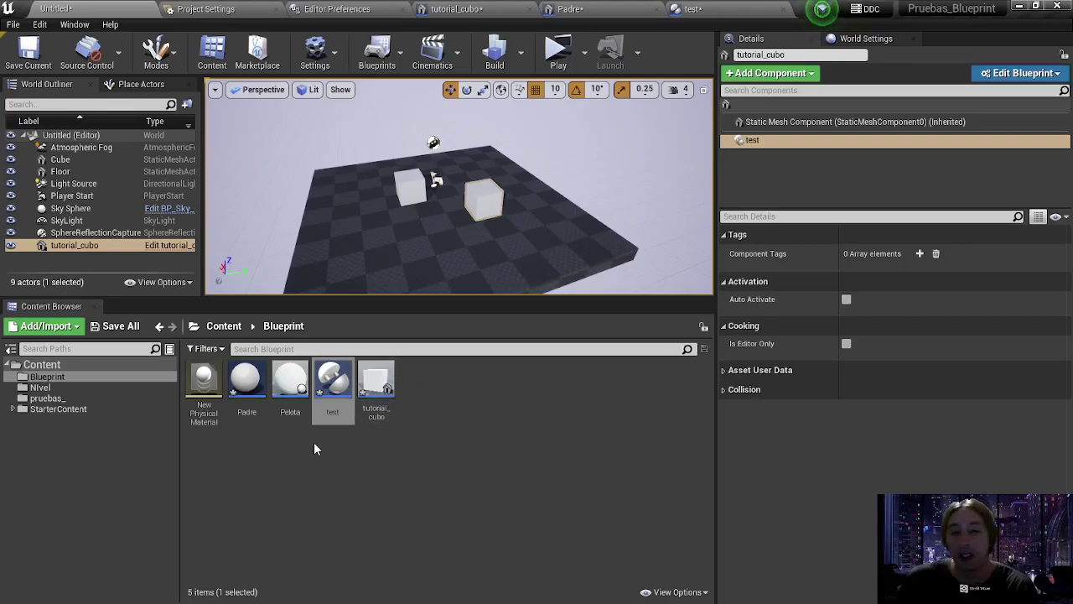
pyautogui.moveTo(337, 396)
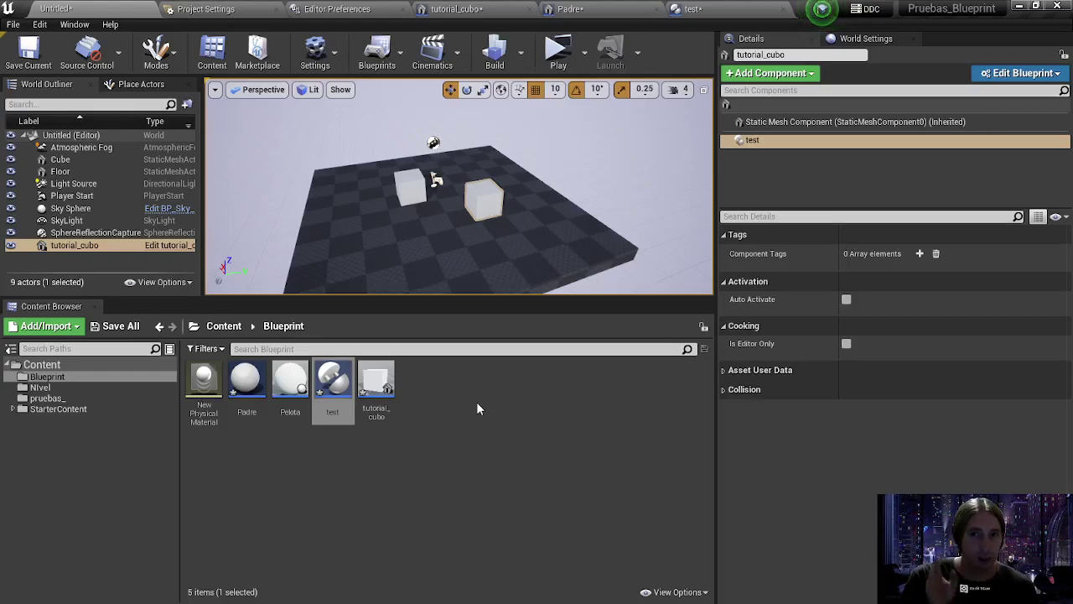
pyautogui.click(570, 9)
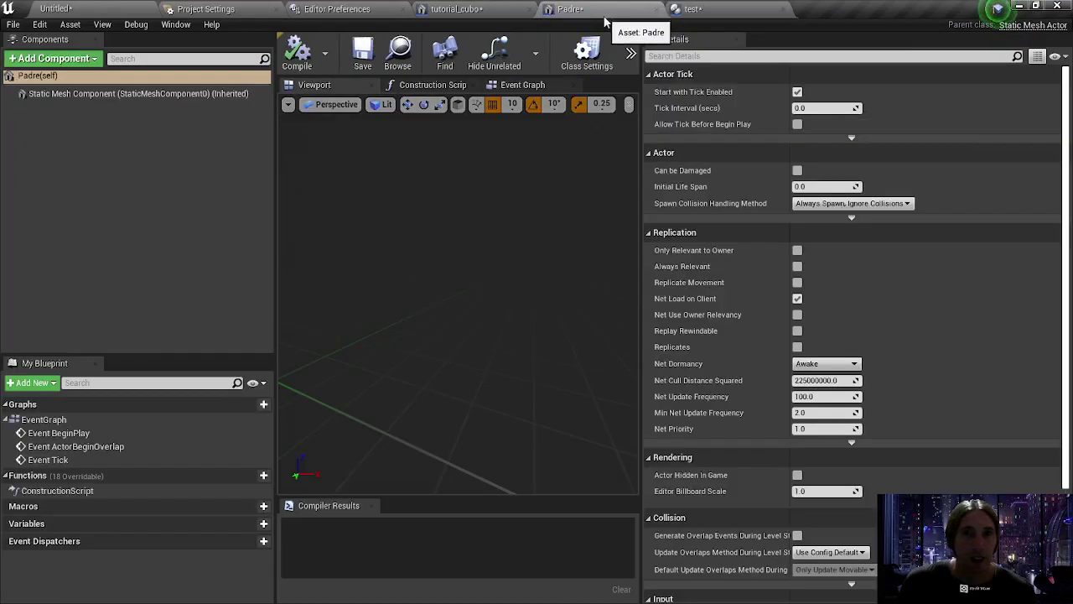
# - Examine the event graph of the test component blueprint
pyautogui.click(693, 8)
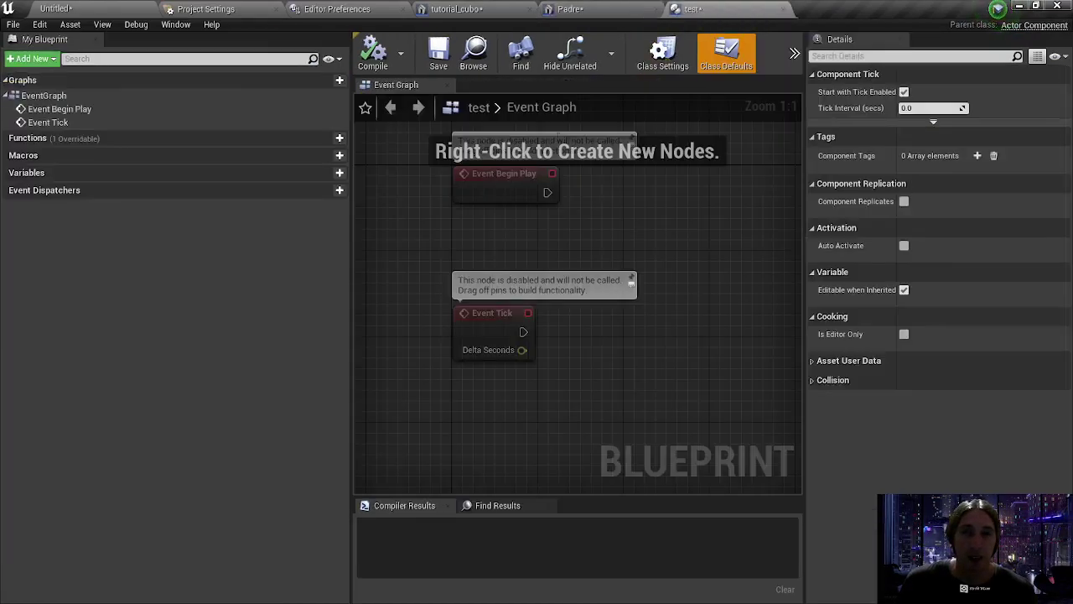
pyautogui.moveTo(617, 298); pyautogui.dragTo(638, 267, button='right')
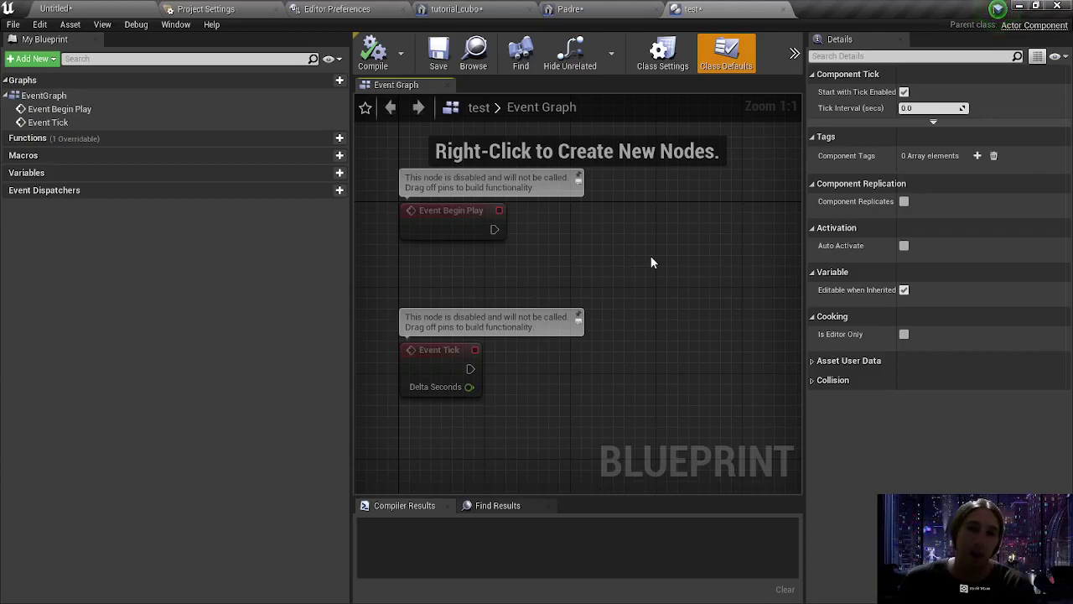
# - Switch to Godot, show the Spatial scene, and open MeshInstance's attached script with its "extends MeshInstance" line highlighted
pyautogui.hotkey('alt', 'Tab')
pyautogui.hotkey('alt', 'Tab')
pyautogui.hotkey('alt', 'Tab')
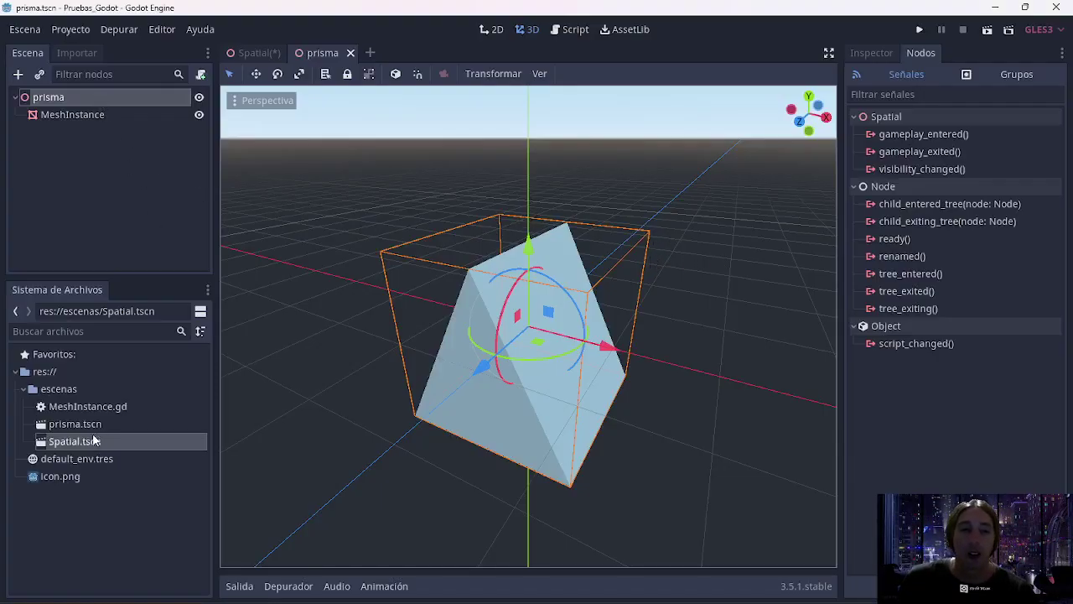
pyautogui.click(248, 52)
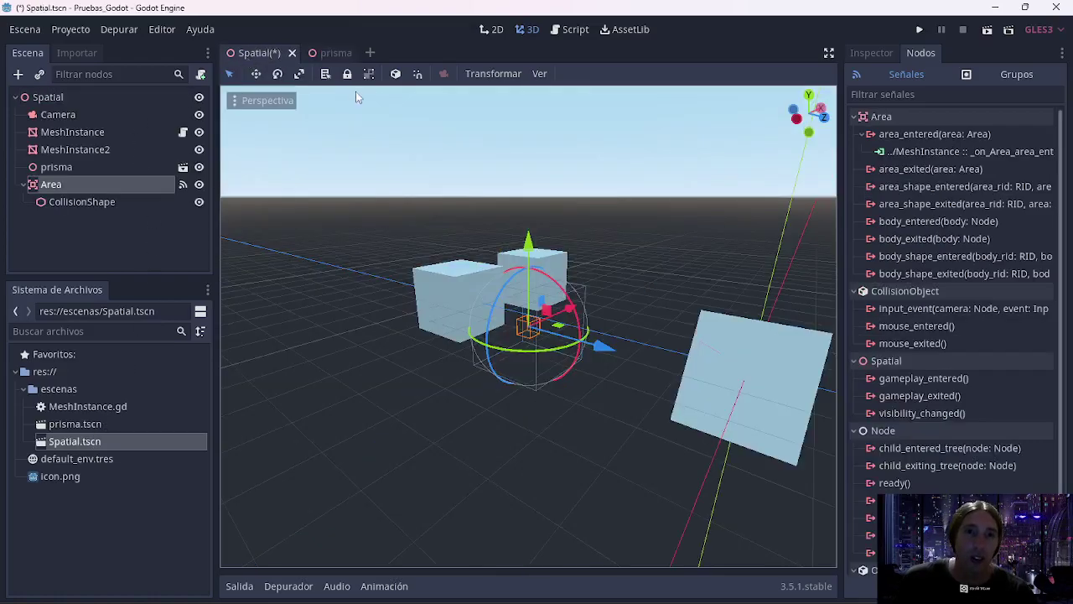
pyautogui.click(183, 132)
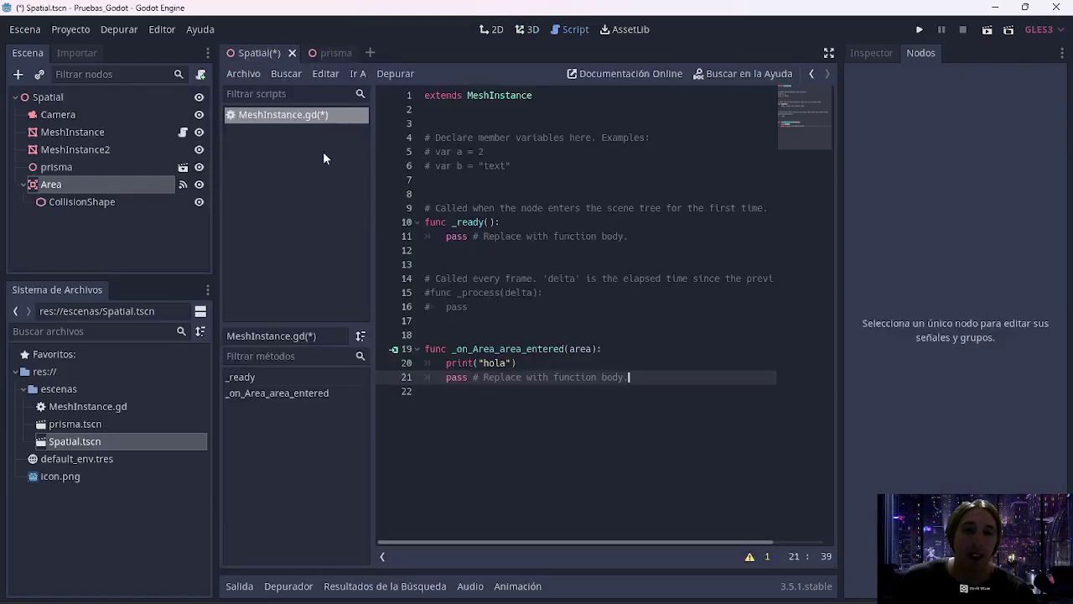
pyautogui.moveTo(533, 95); pyautogui.dragTo(399, 96)
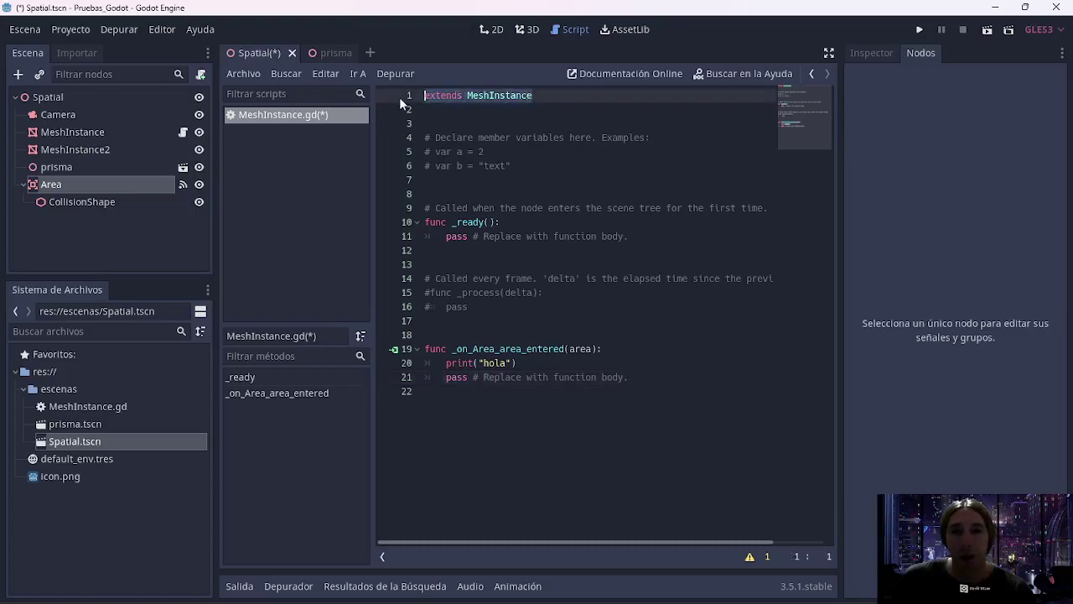
# - Switch to Unity to view the Cube's script components, and return to Unreal Engine to show the Untitled level
pyautogui.hotkey('alt', 'Tab')
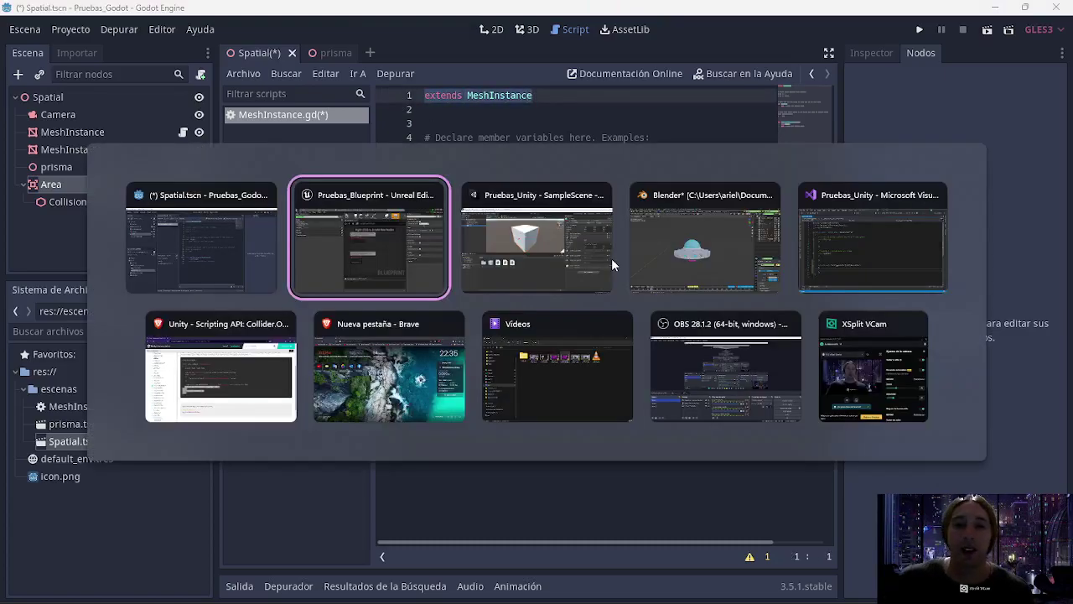
pyautogui.hotkey('alt', 'Tab')
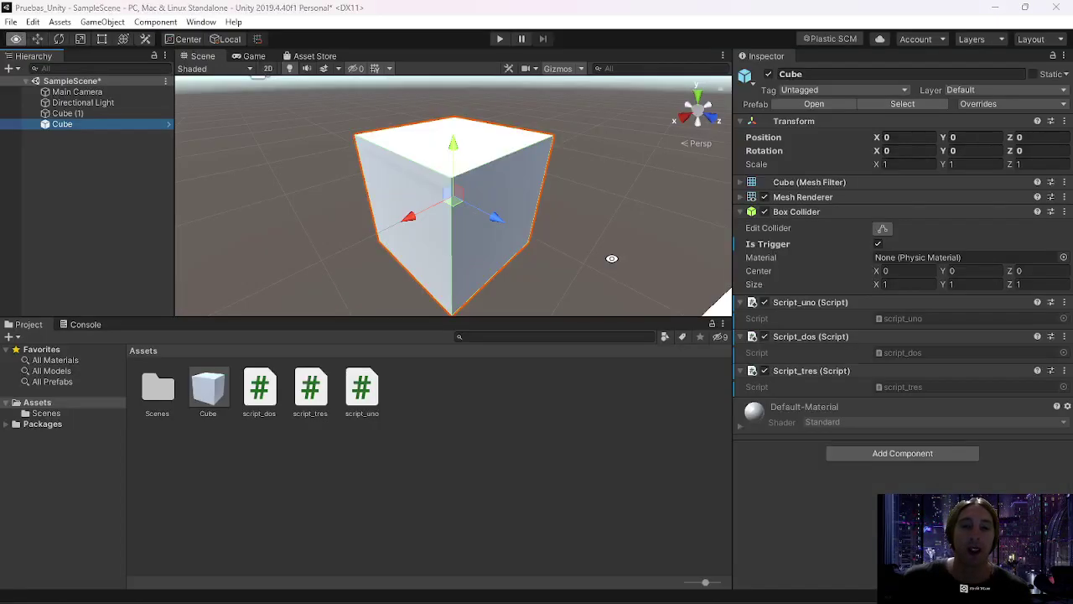
pyautogui.hotkey('alt', 'Tab')
pyautogui.hotkey('alt', 'Tab')
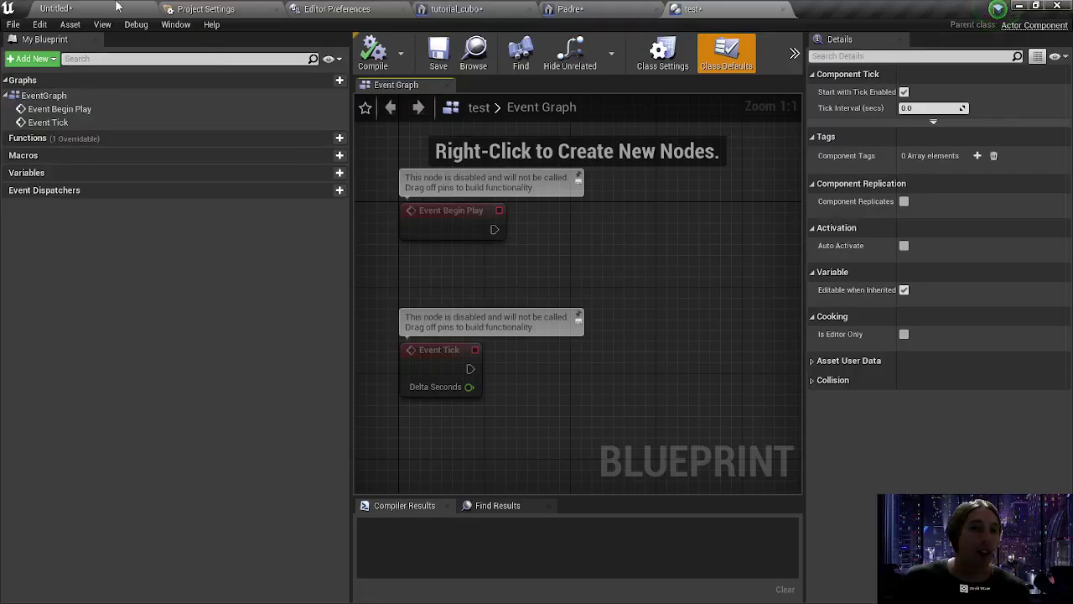
pyautogui.click(55, 8)
pyautogui.moveTo(430, 100)
pyautogui.mouseDown()
pyautogui.moveTo(433, 116)
pyautogui.moveTo(430, 89)
pyautogui.mouseUp()
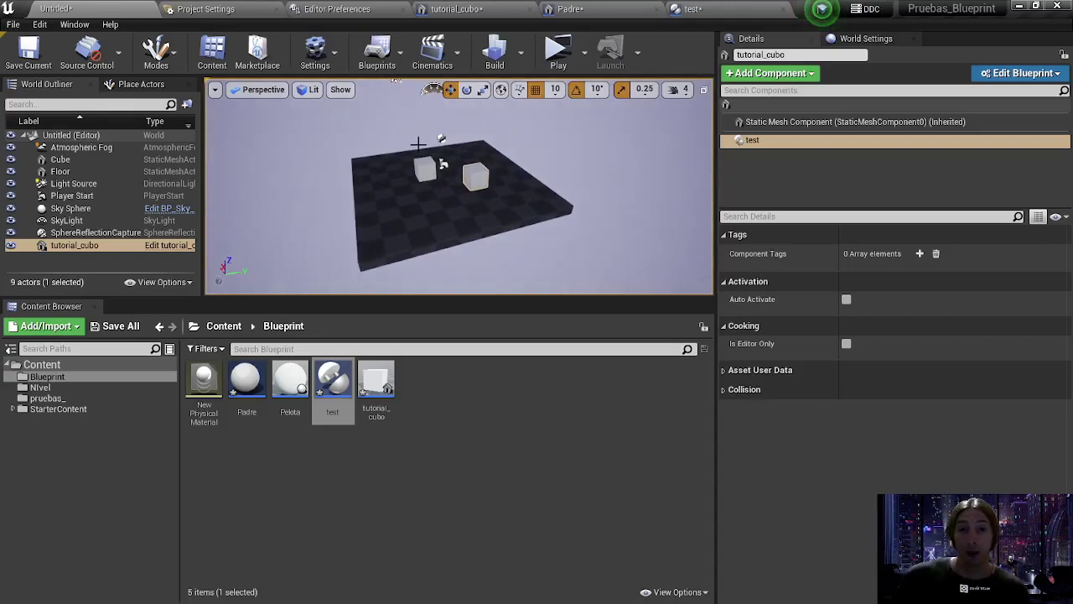